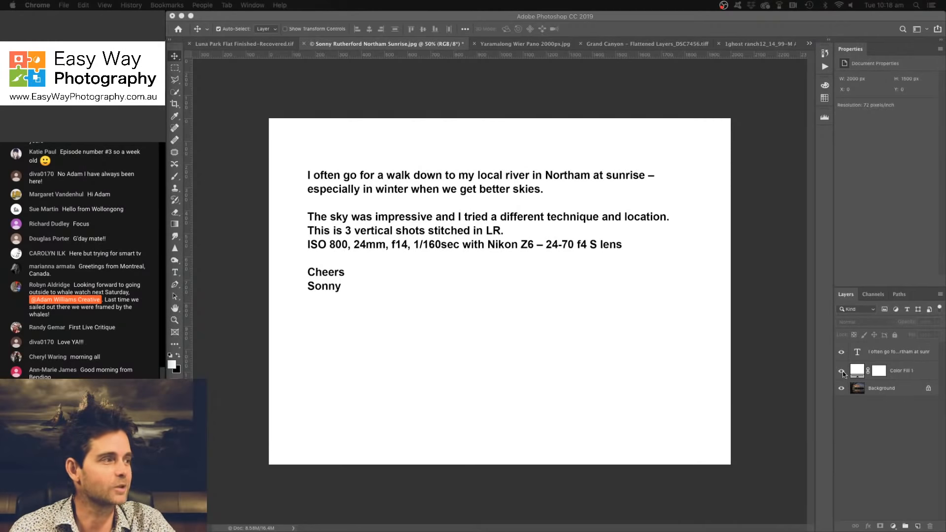
- Hide the description text layer and the white Color Fill 1 layer so only the sunrise photo shows
left_click(842, 371)
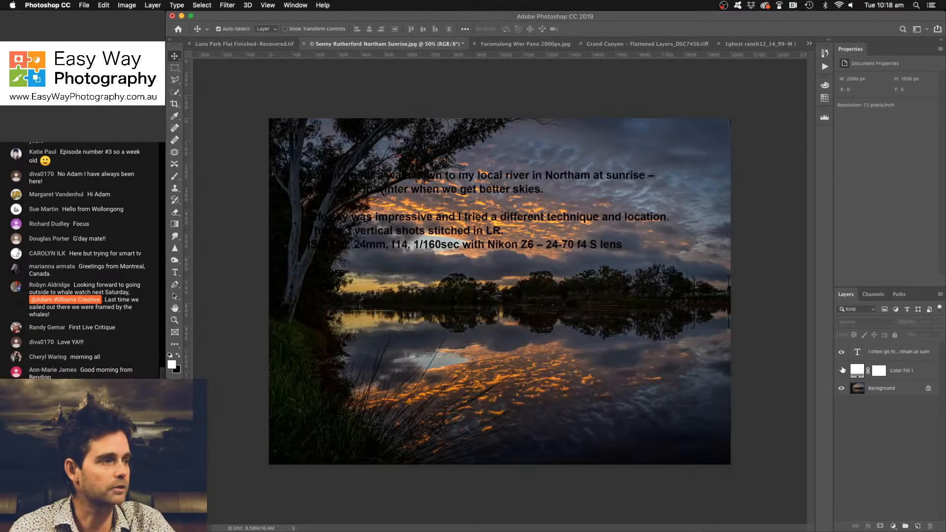
left_click(842, 356)
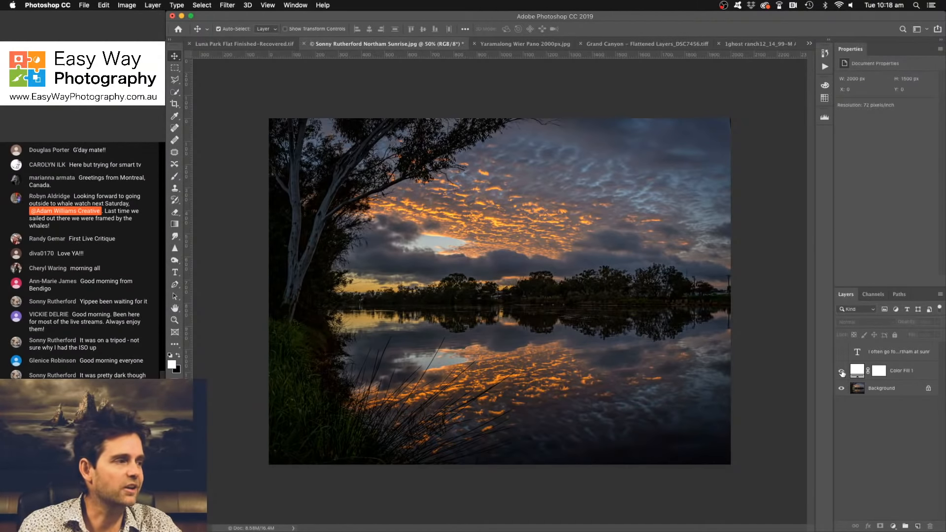
left_click_drag(842, 371, 842, 358)
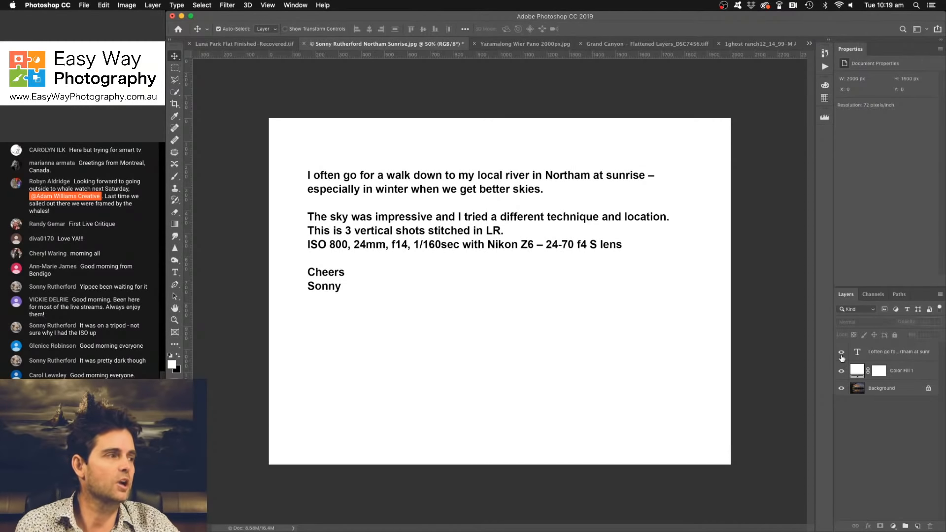
left_click_drag(842, 352, 842, 370)
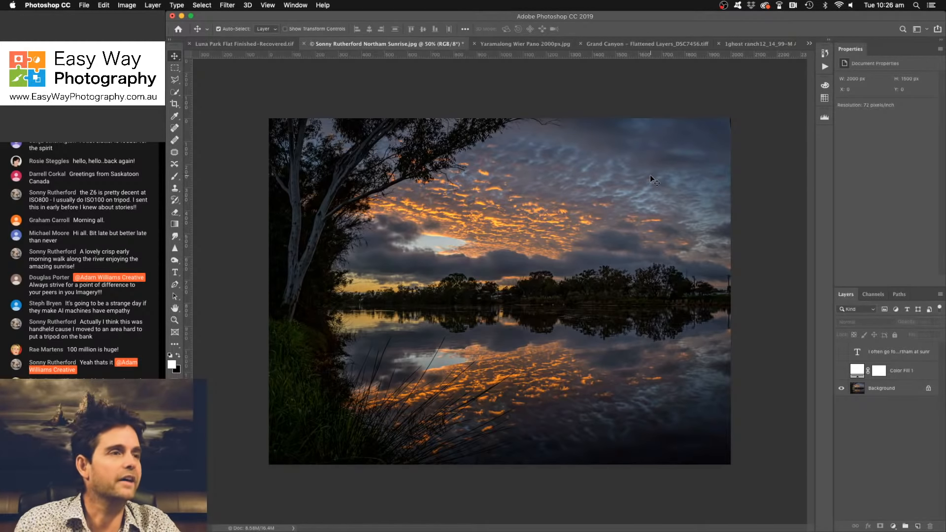
- Create a new empty layer directly above the Background layer for retouching
key("super+plus")
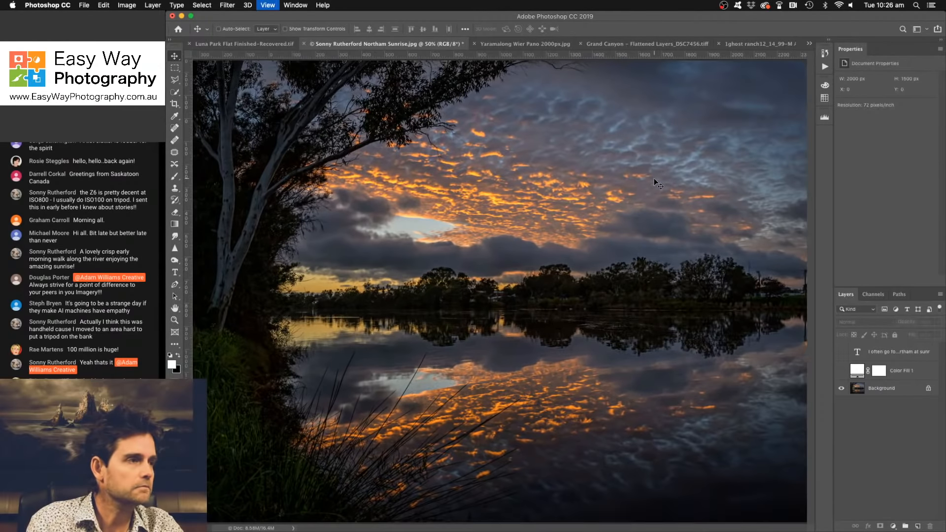
key("super+minus")
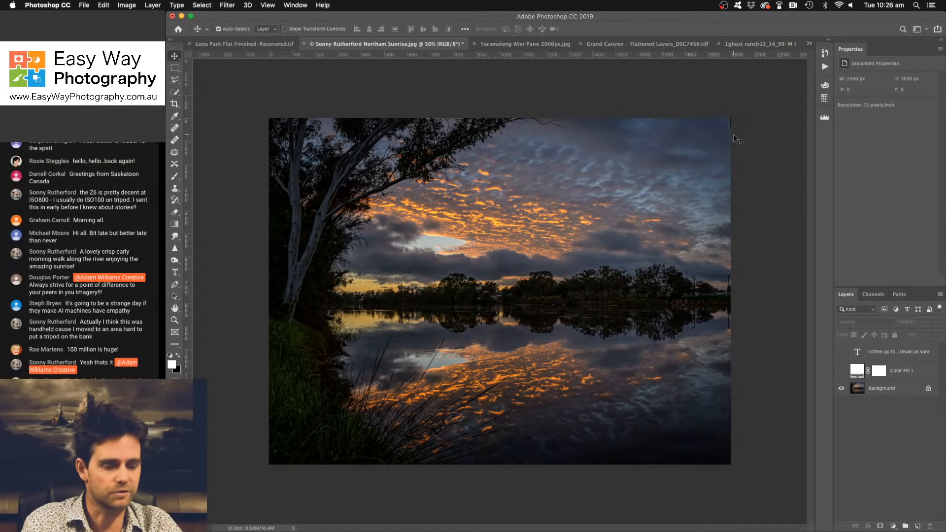
key("super+1")
left_click_drag(695, 167, 412, 310)
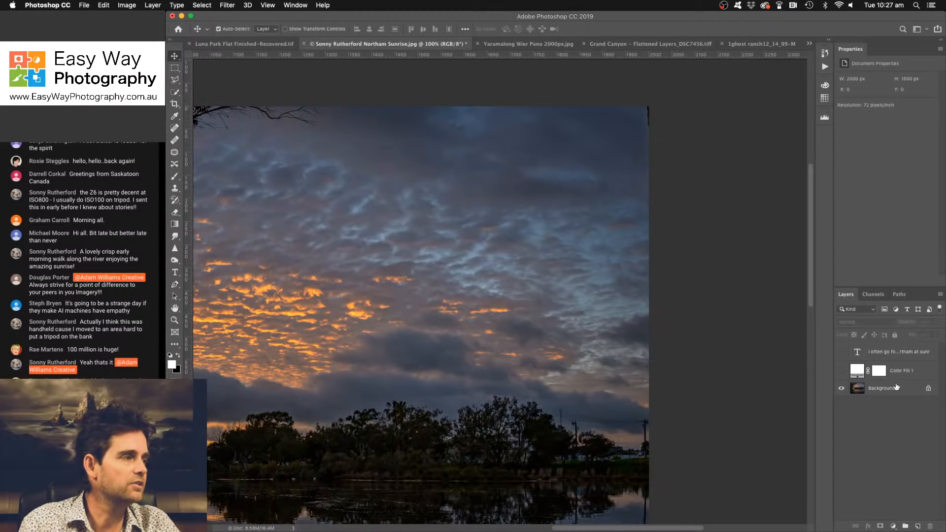
key("super+shift+alt+n")
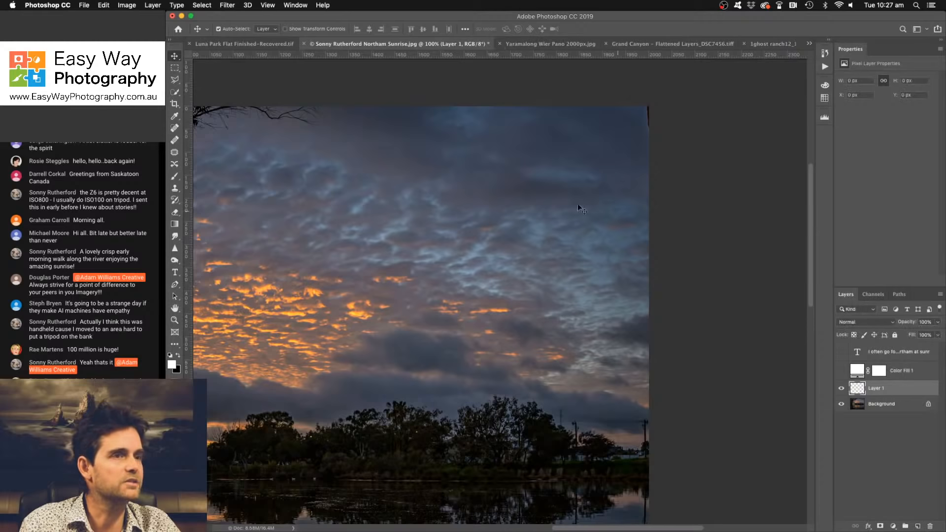
- Examine the sky, trees, riverbank and water reflection at full size for distracting flaws
left_click_drag(428, 263, 674, 278)
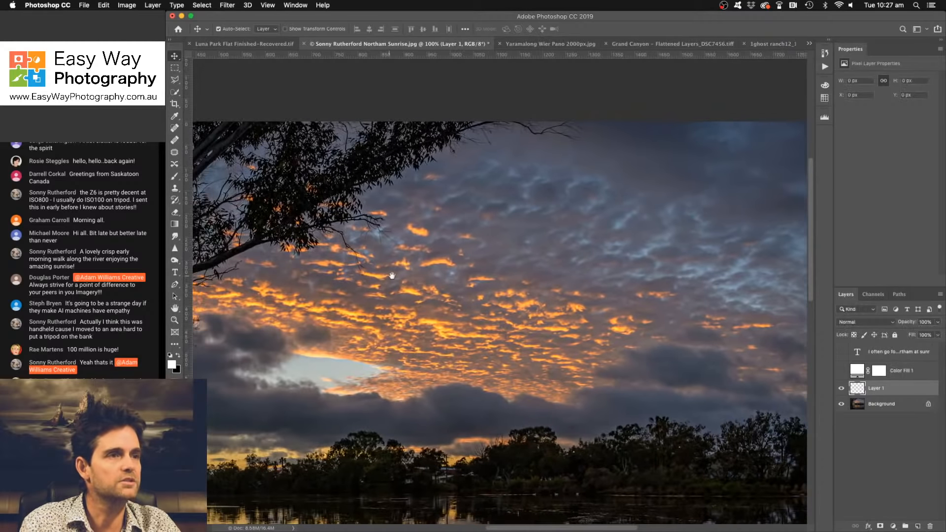
left_click_drag(402, 272, 639, 262)
left_click_drag(526, 370, 496, 223)
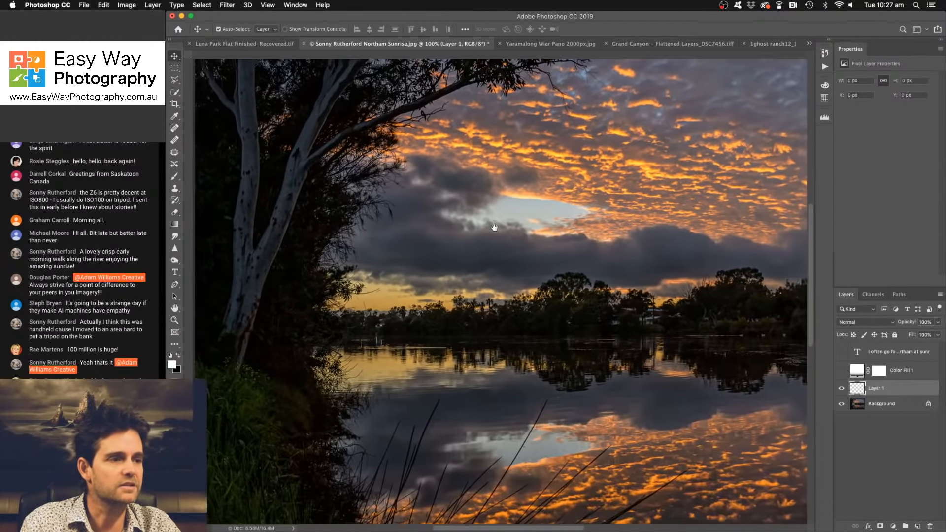
left_click_drag(499, 323, 478, 226)
left_click_drag(481, 322, 472, 246)
left_click_drag(555, 326, 385, 322)
left_click_drag(566, 344, 360, 345)
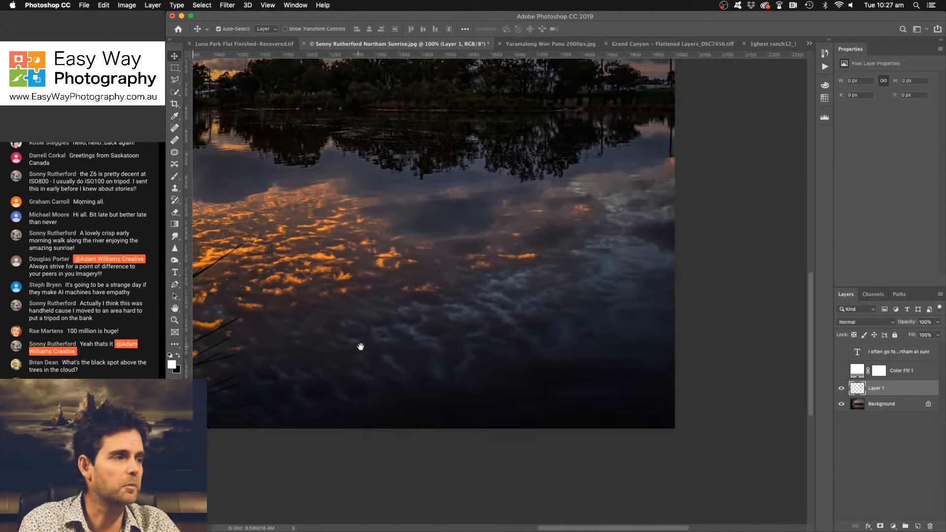
left_click_drag(549, 309, 538, 429)
left_click_drag(567, 237, 585, 297)
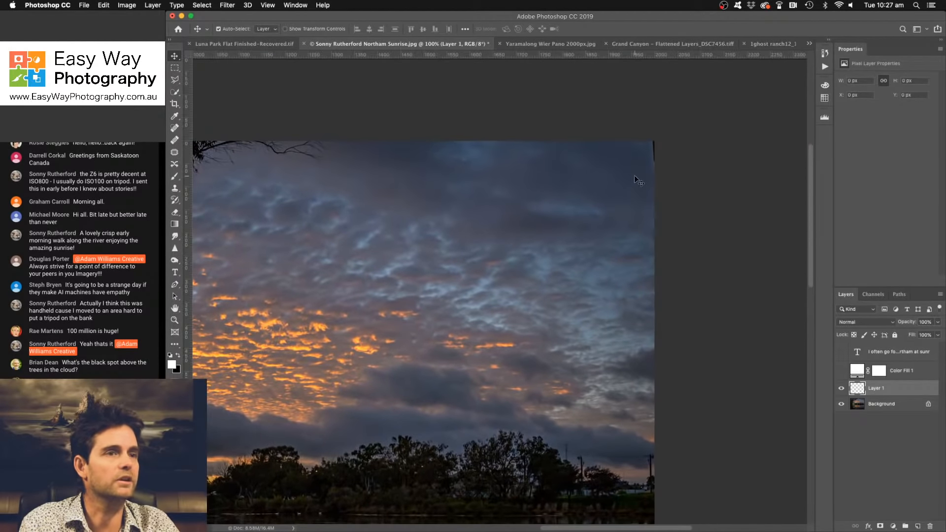
- Remove the black strip at the sky's upper-right corner on the new layer with the content-aware Spot Healing Brush
left_click(175, 127)
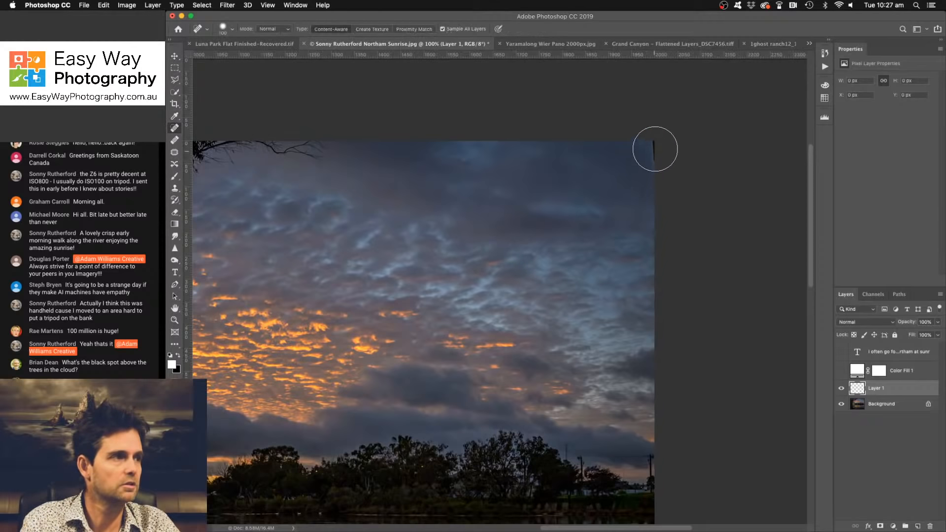
left_click_drag(657, 152, 659, 158)
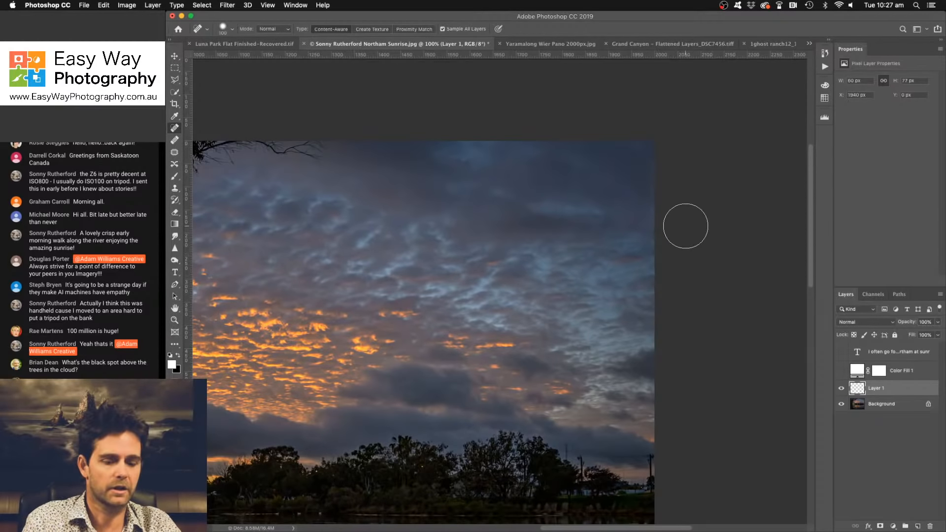
key("bracketleft")
key("bracketleft")
key("bracketleft")
key("bracketleft")
left_click(659, 165)
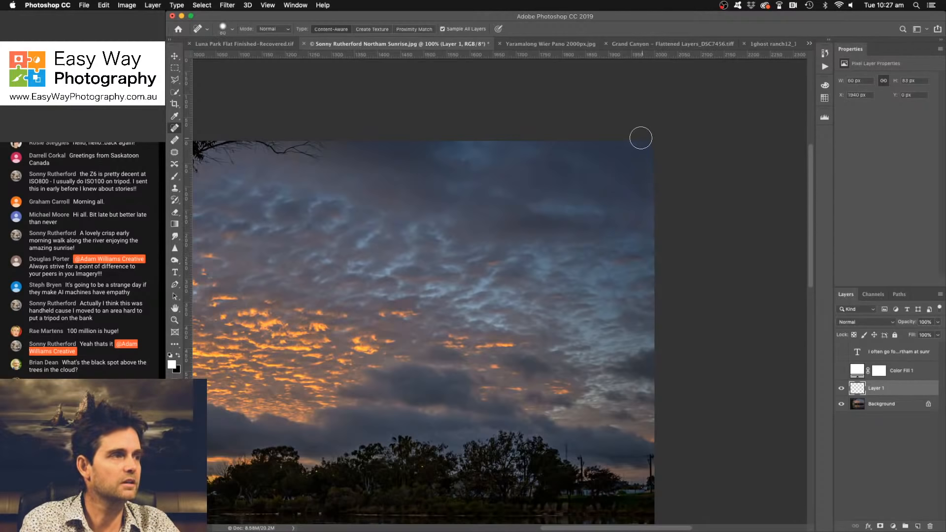
left_click(641, 137)
left_click(652, 173)
key("bracketleft")
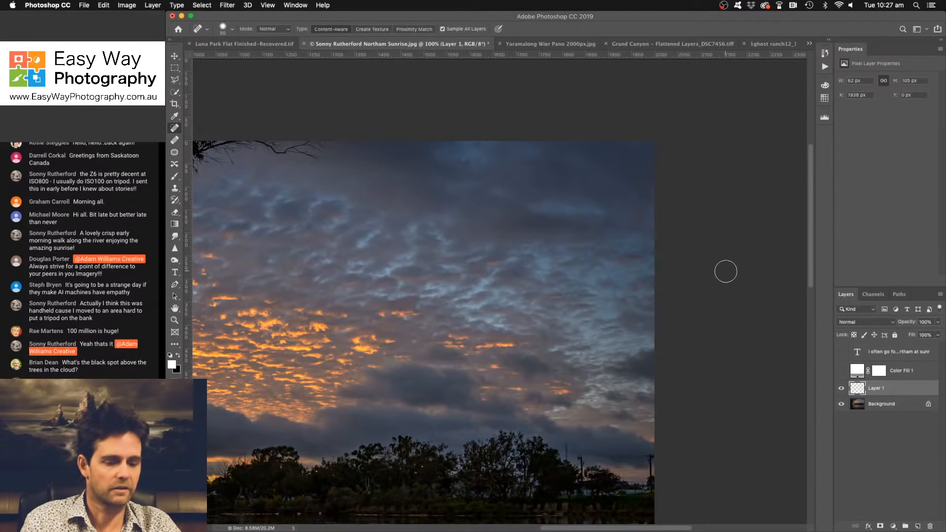
key("super+minus")
key("super+minus")
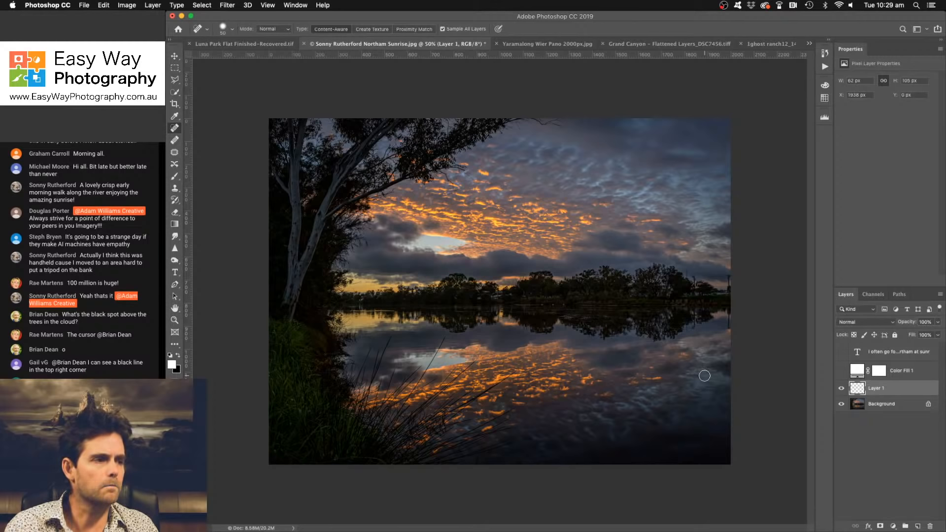
- Compare the tones of the orange clouds and their reflection using a temporary Curves adjustment layer, and delete that layer
left_click(895, 529)
left_click(892, 392)
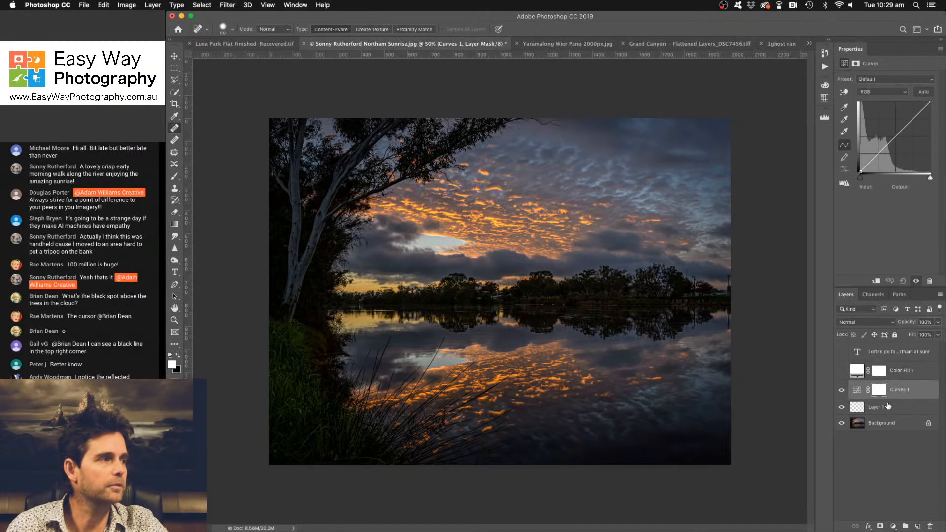
left_click(844, 92)
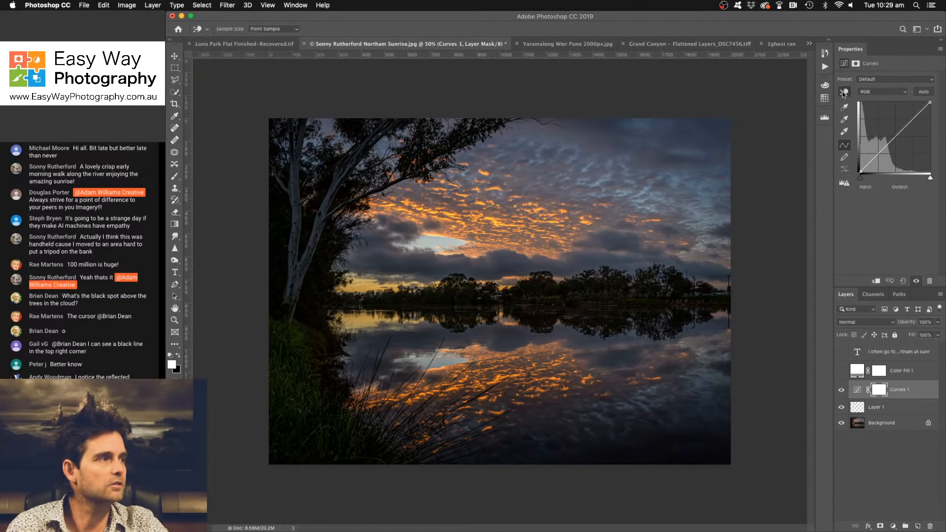
left_click(844, 96)
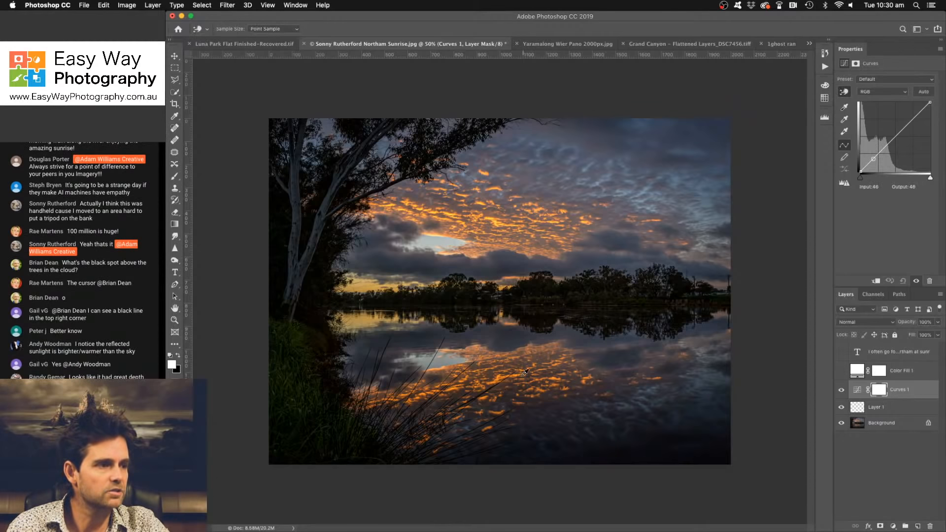
left_click(499, 219)
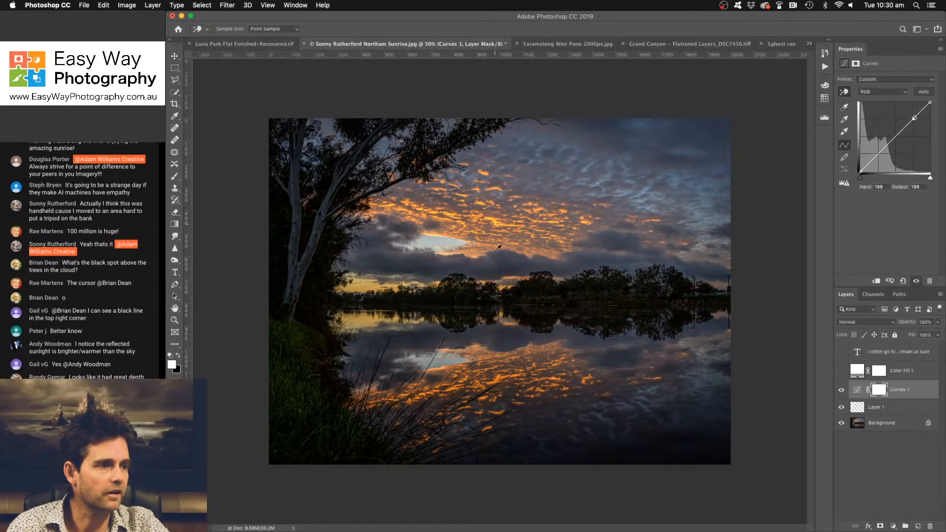
left_click(499, 377)
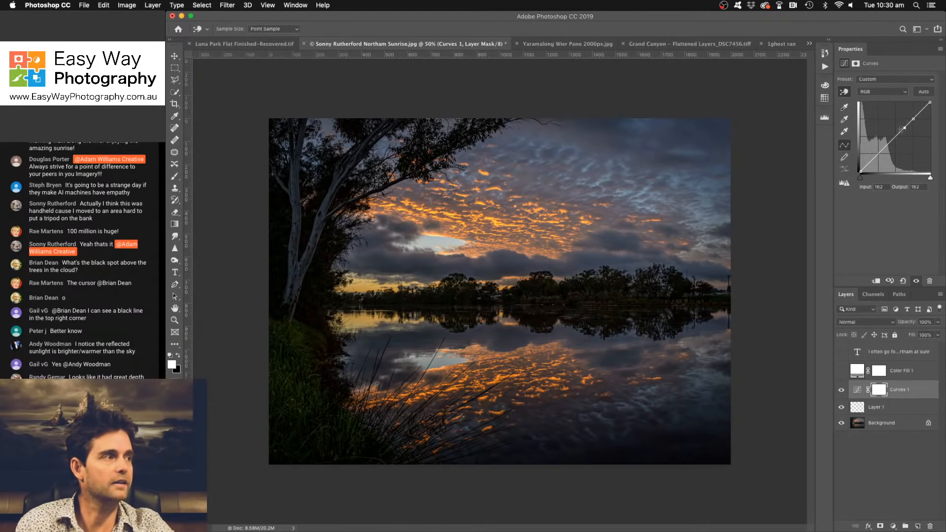
left_click(903, 281)
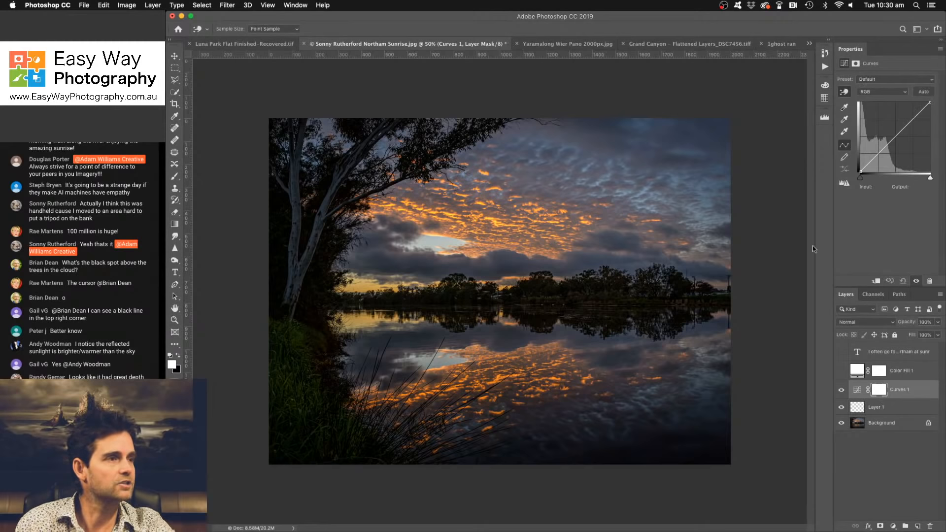
left_click(495, 236)
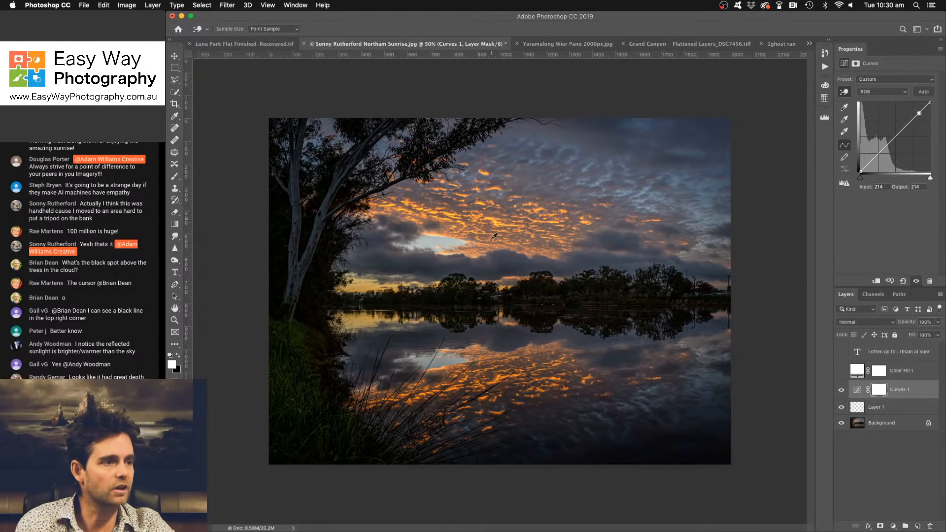
left_click(499, 378)
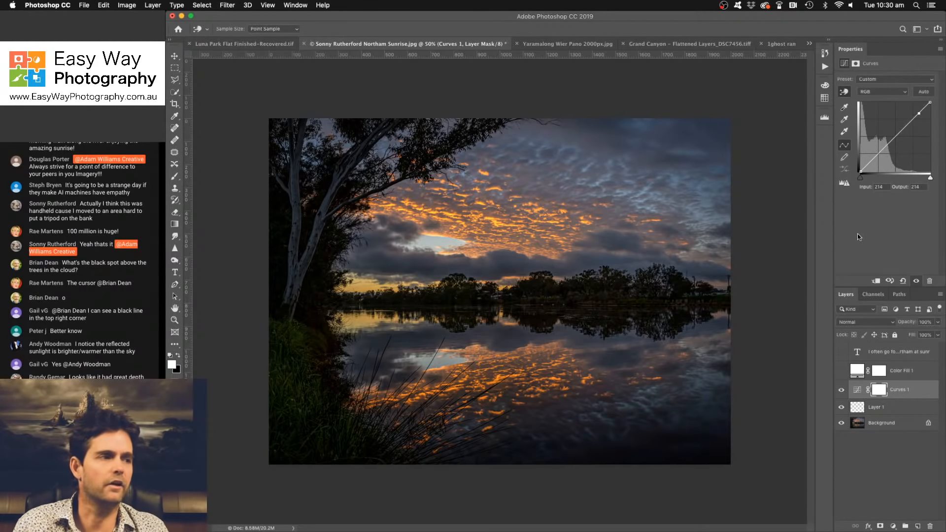
left_click_drag(920, 114, 905, 281)
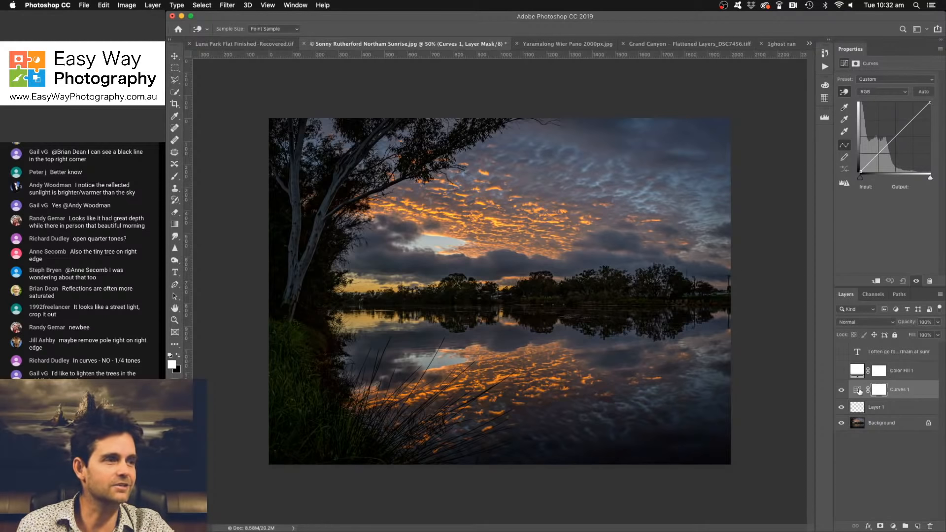
left_click_drag(910, 388, 930, 526)
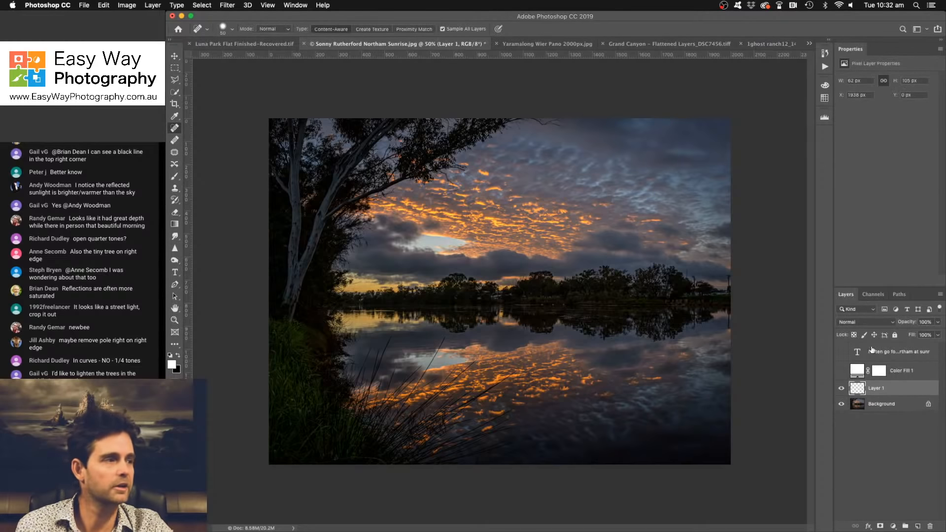
- Heal away the pole at the photo's right edge above the riverbank and its reflection in the water
left_click_drag(728, 275, 729, 288)
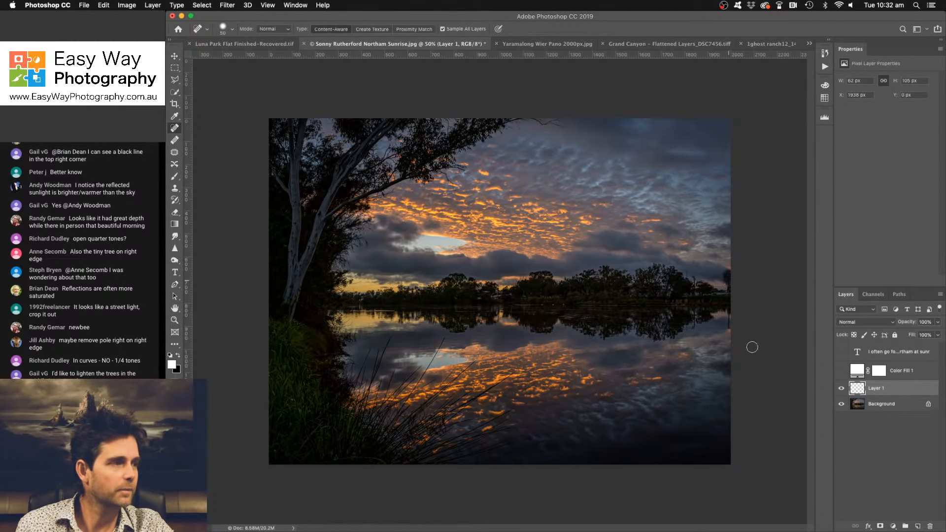
left_click_drag(731, 320, 728, 334)
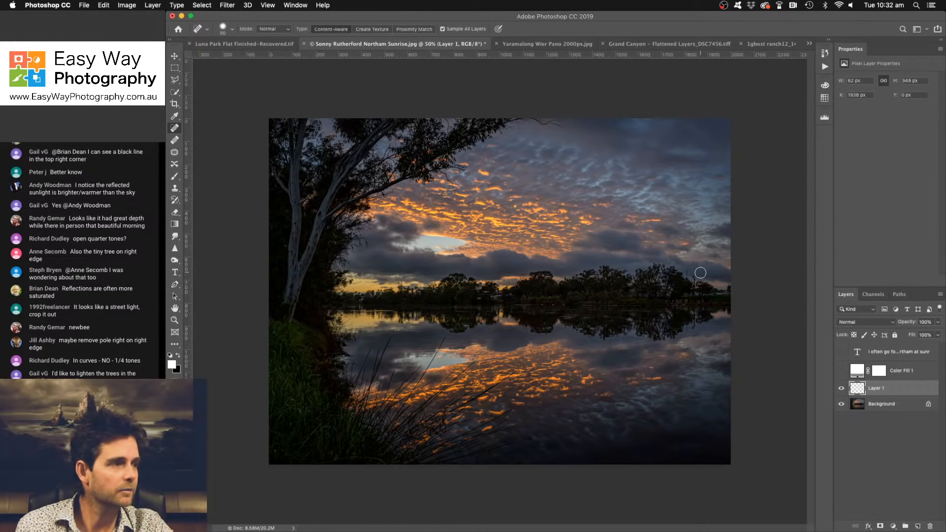
- Try to heal away the power line above the trees near the right edge, and undo the stroke
left_click_drag(699, 273, 732, 275)
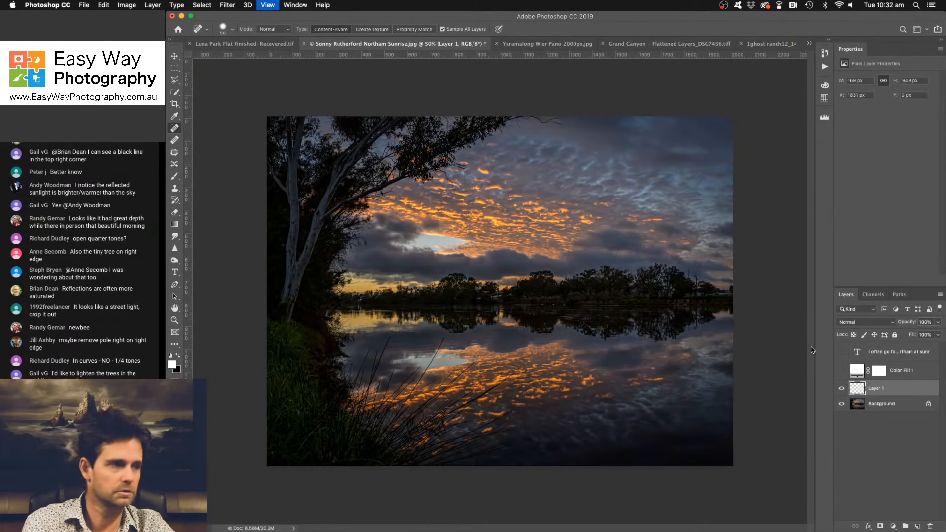
key("super+1")
left_click_drag(730, 326, 390, 344)
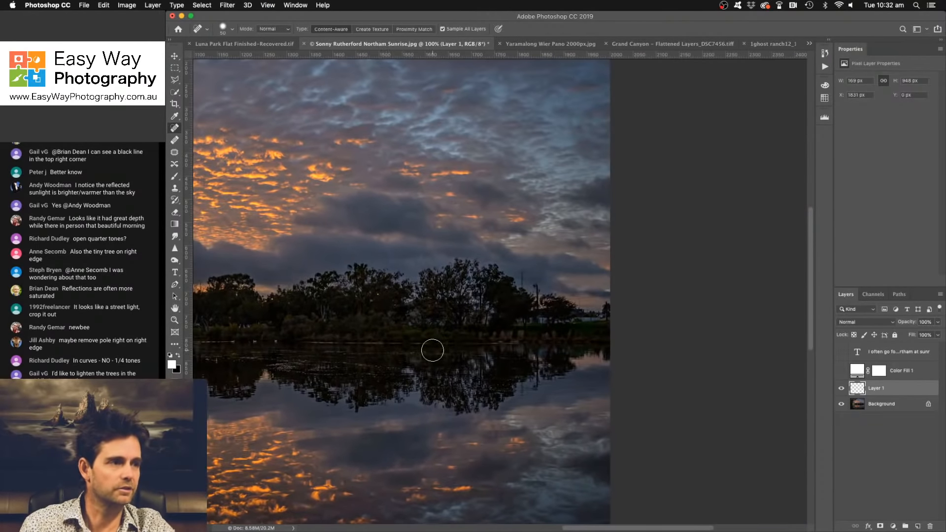
key("super+z")
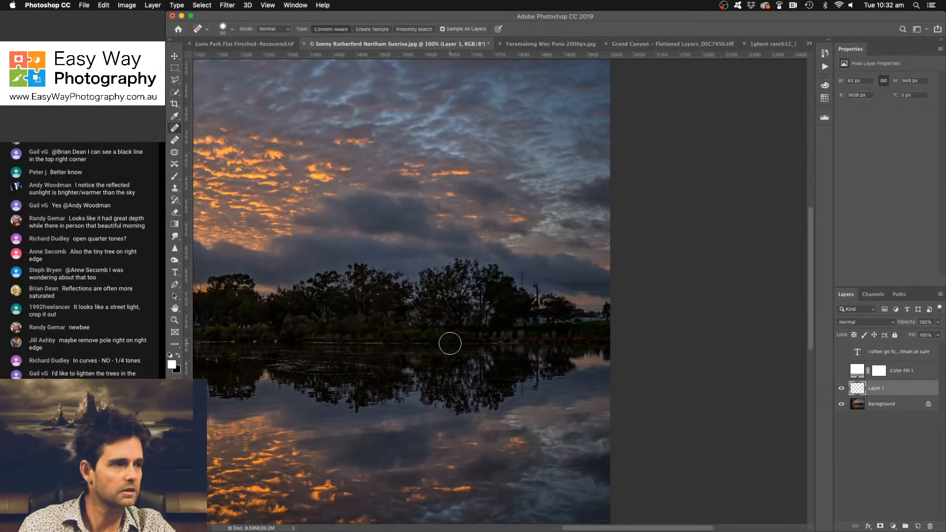
- Remove the power line between the photo's right edge and the poles above the trees with a smaller healing brush
key("bracketleft")
key("bracketleft")
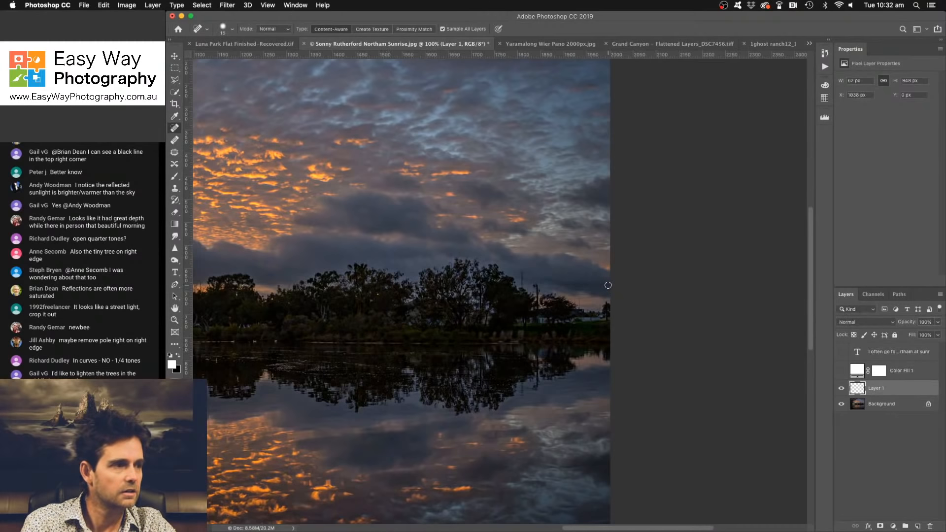
left_click_drag(608, 285, 539, 284)
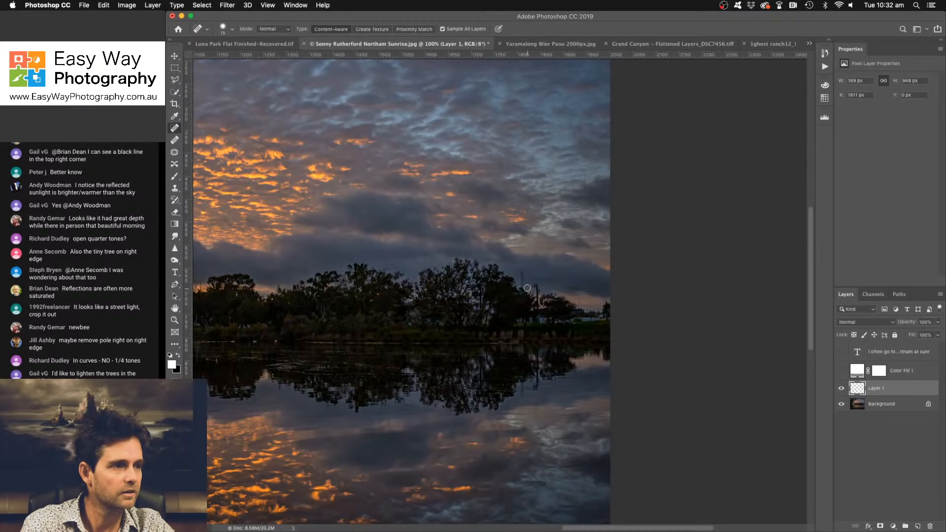
left_click(526, 284)
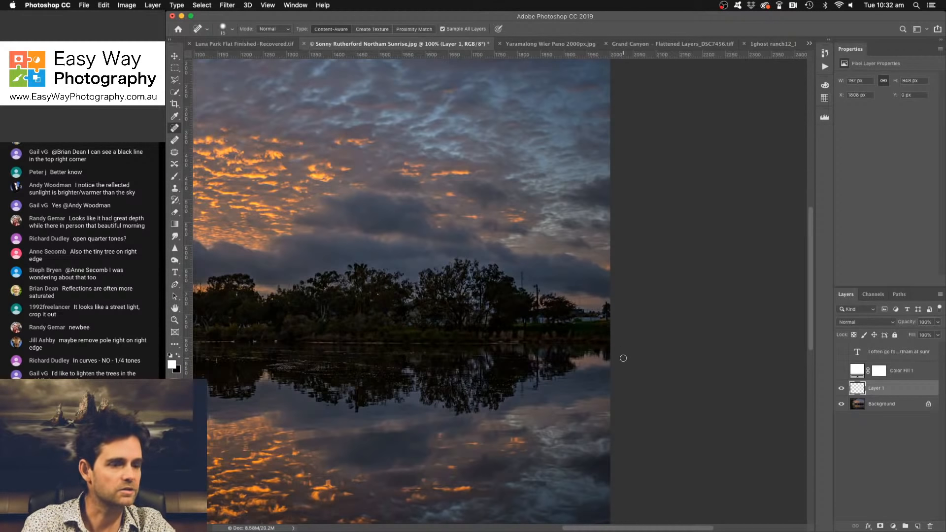
- Add a brown #7d5939 Solid Color fill layer above the healing layer and set its blend mode to Color Dodge
key("super+minus")
key("super+minus")
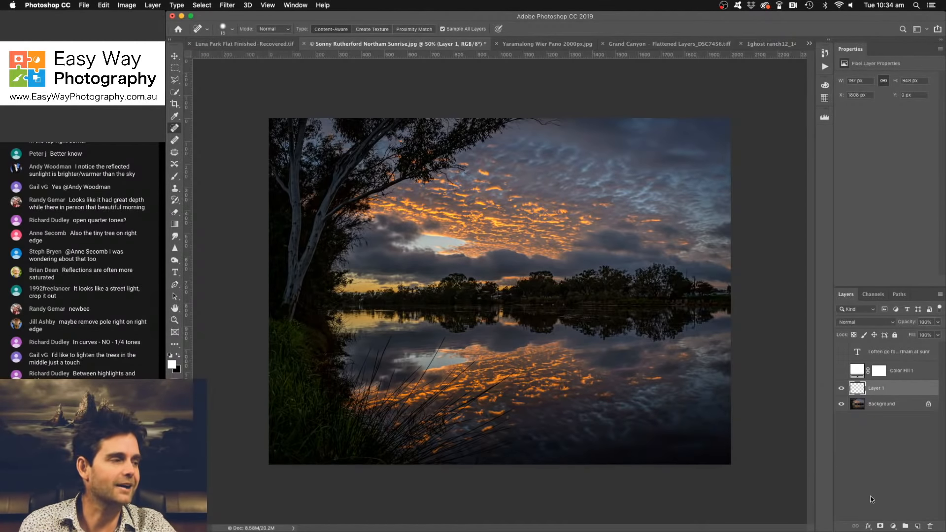
left_click(894, 526)
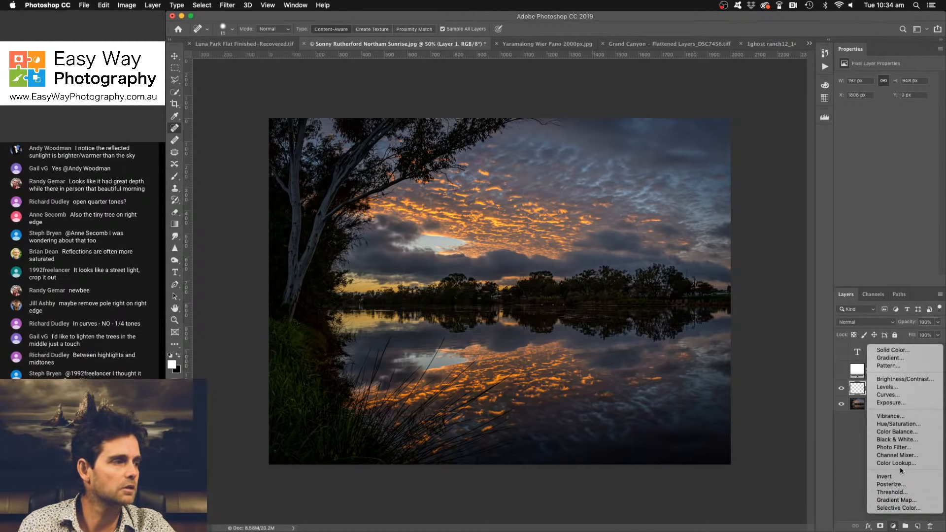
left_click(893, 350)
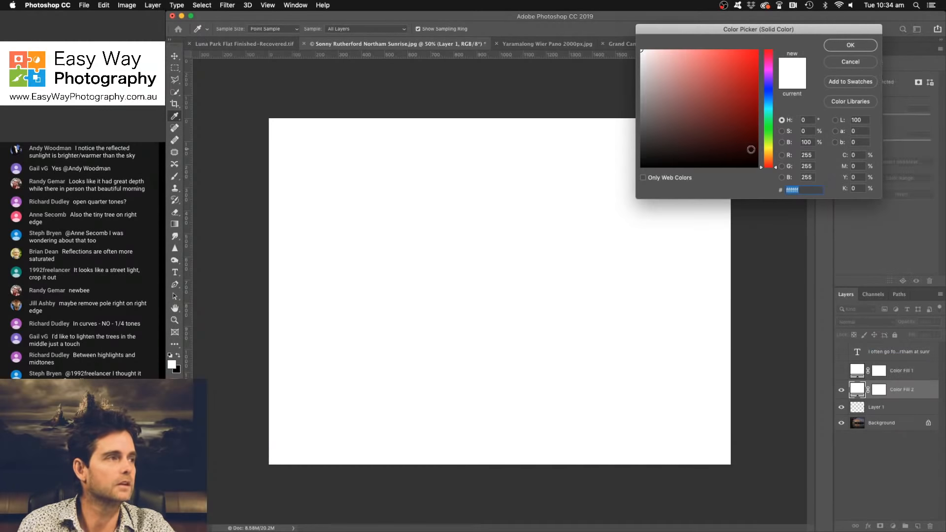
left_click(770, 158)
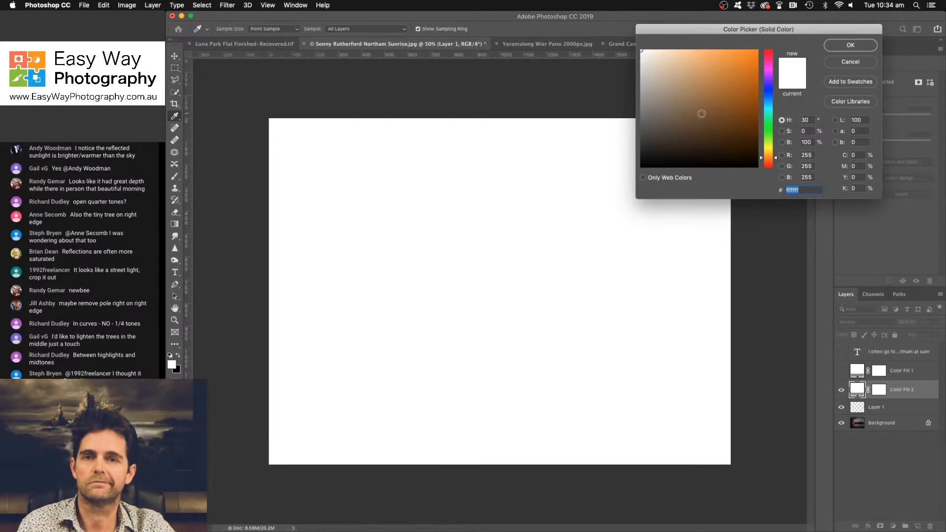
left_click(702, 114)
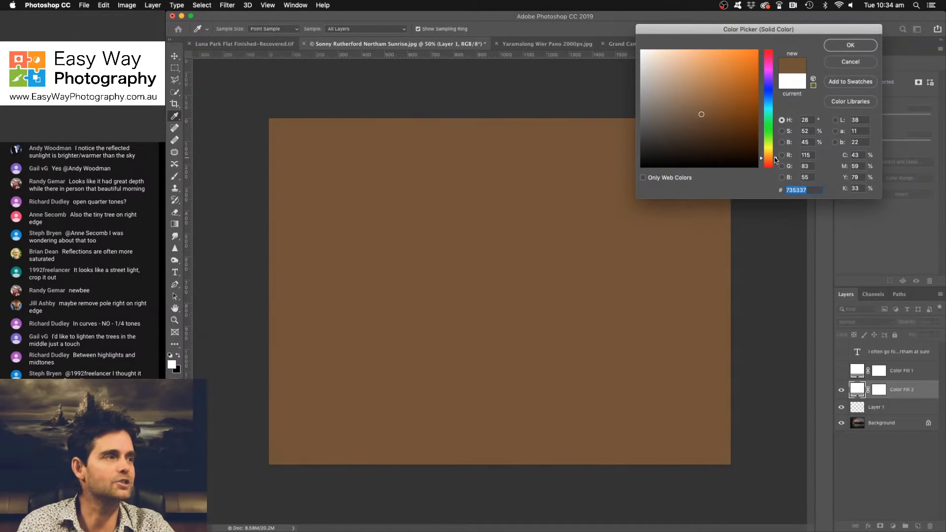
left_click(705, 110)
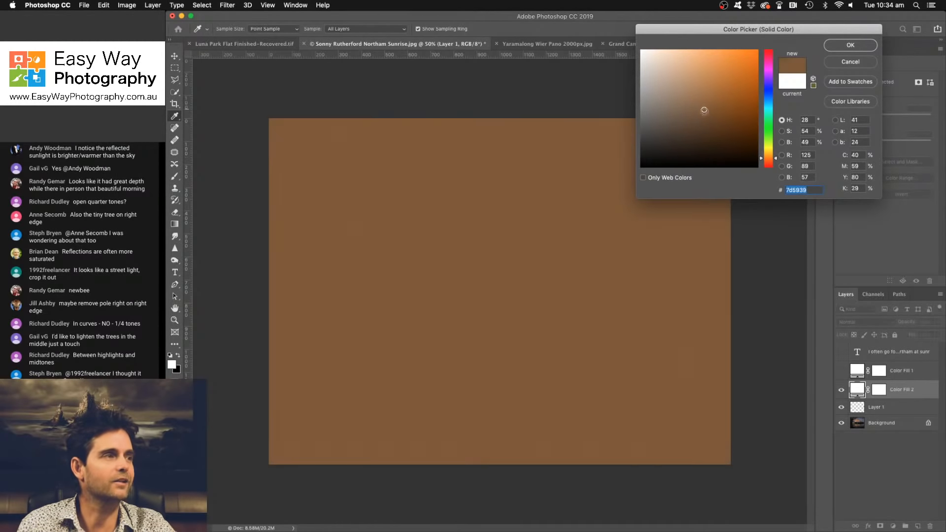
left_click(839, 44)
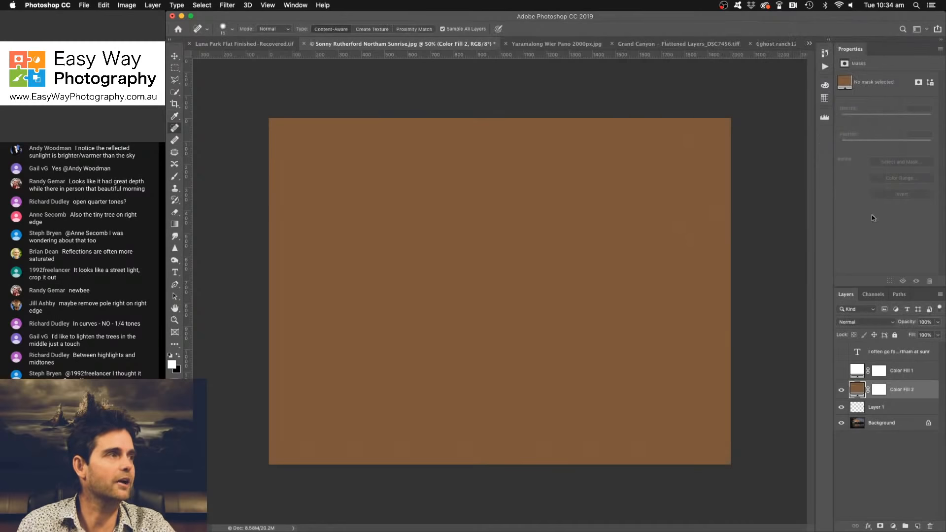
left_click(882, 322)
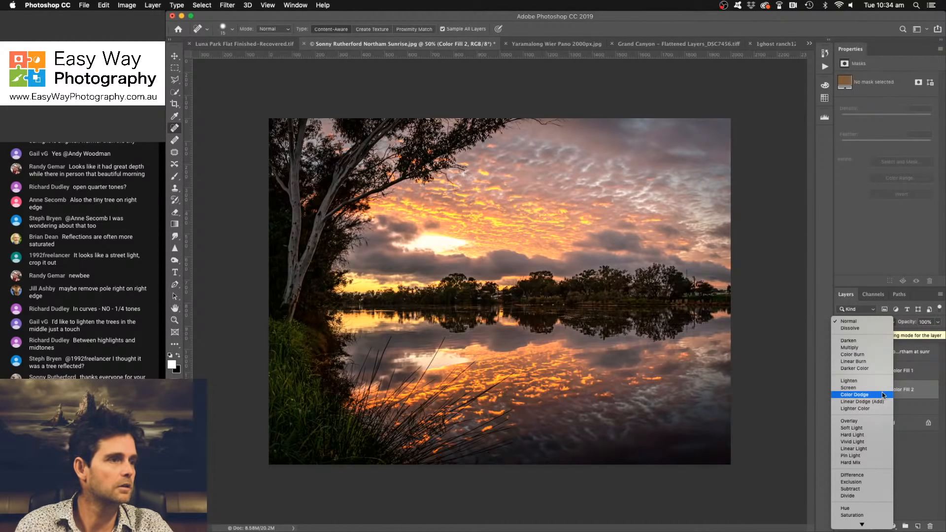
left_click(882, 394)
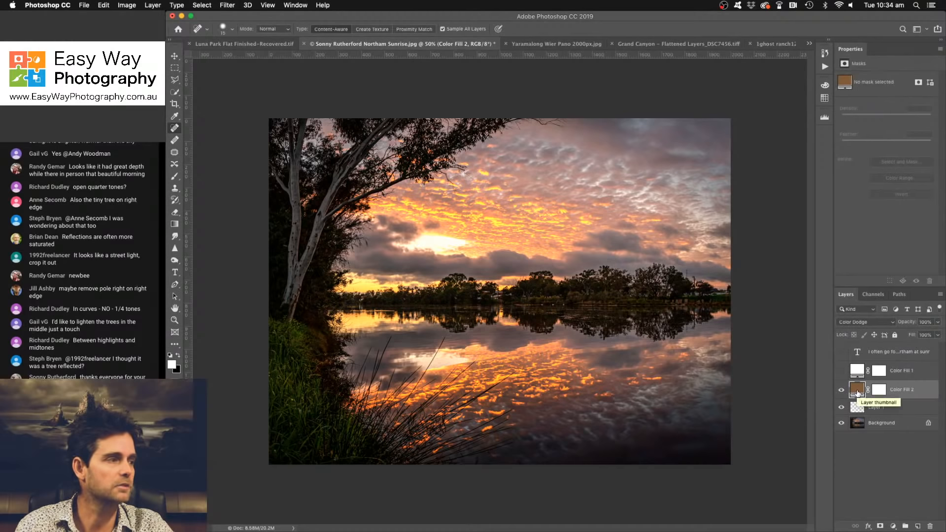
- Delete the hidden text layer and the hidden white colour fill layer above the brown fill
left_click(904, 374)
left_click(903, 357, "shift")
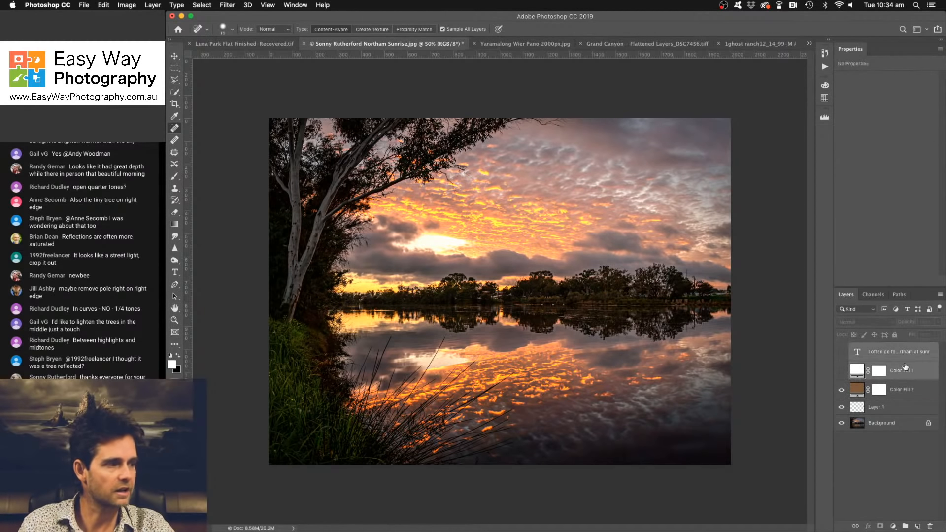
key("Delete")
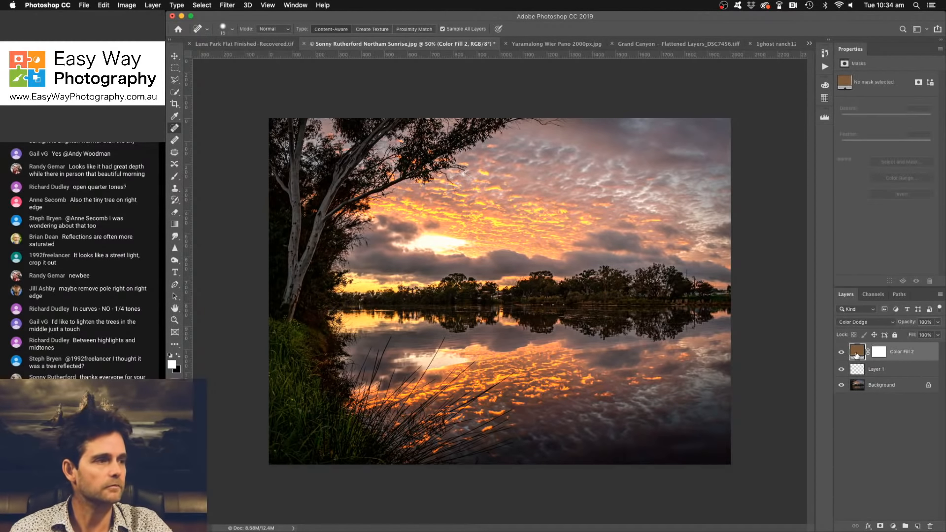
- Change the Color Dodge fill to the darker brown #69401b and invert its mask to black
double_click(859, 353)
mouse_move(707, 120)
left_mouse_down()
mouse_move(701, 96)
mouse_move(684, 89)
mouse_move(720, 97)
mouse_move(731, 134)
mouse_move(728, 119)
left_mouse_up()
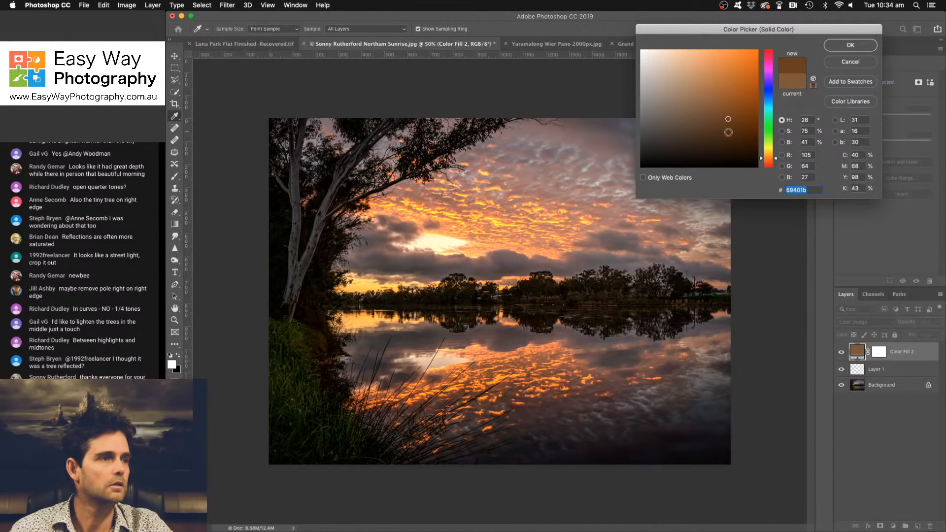
left_click(831, 47)
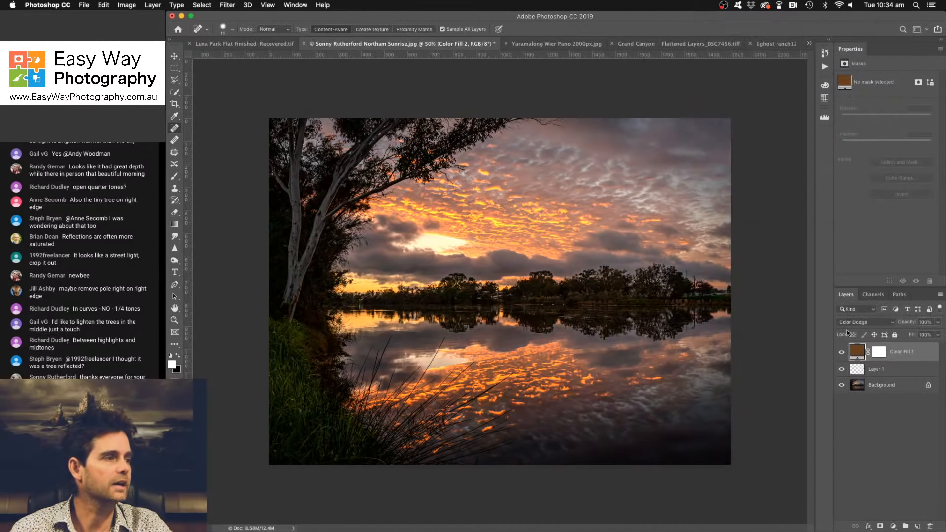
left_click(842, 351)
left_click(842, 352)
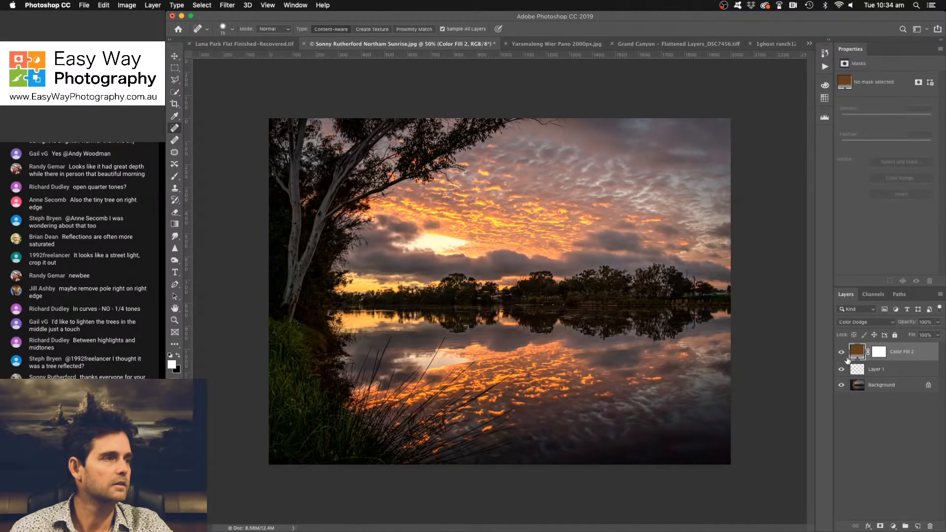
left_click(879, 354)
key("super+i")
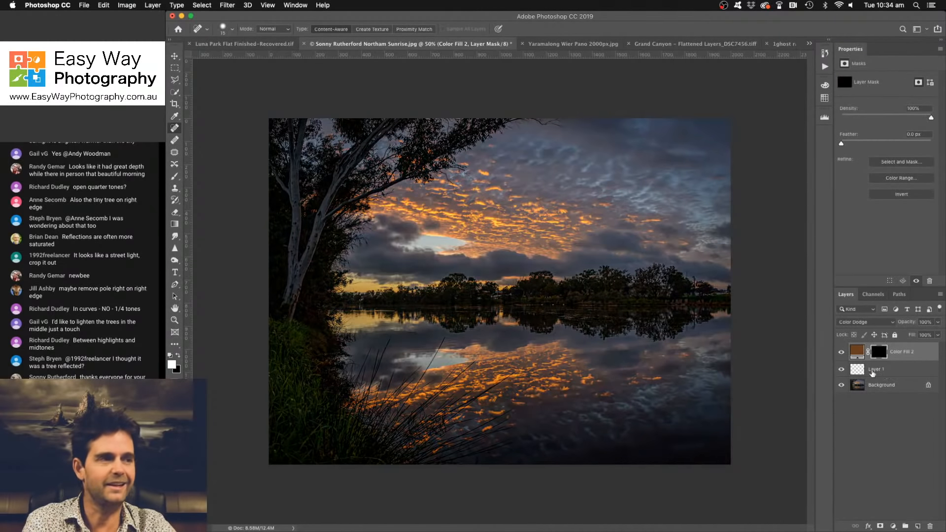
- Paint white at 15% opacity into the fill's mask over the sunlit clouds and their reflection, and compare with the fill hidden
key("b")
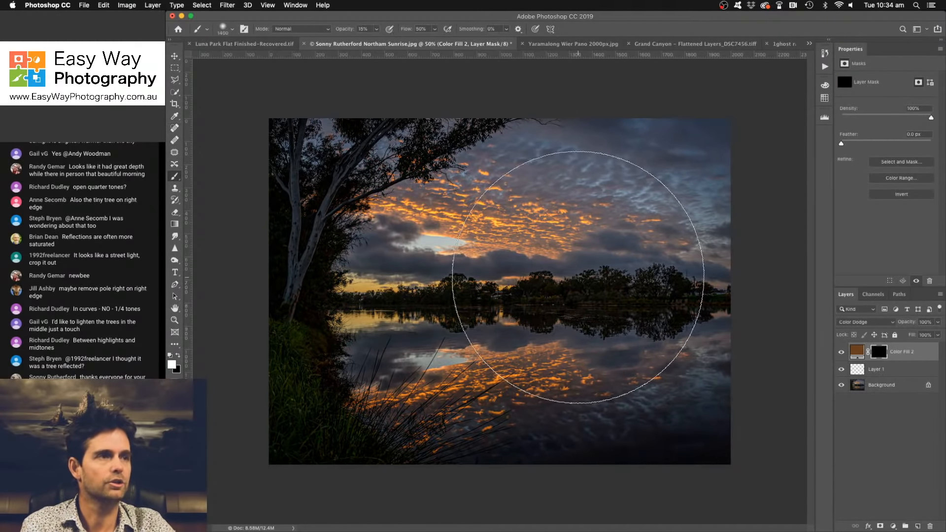
key("bracketleft")
key("bracketleft")
key("bracketleft")
key("bracketleft")
key("bracketleft")
key("bracketleft")
key("bracketleft")
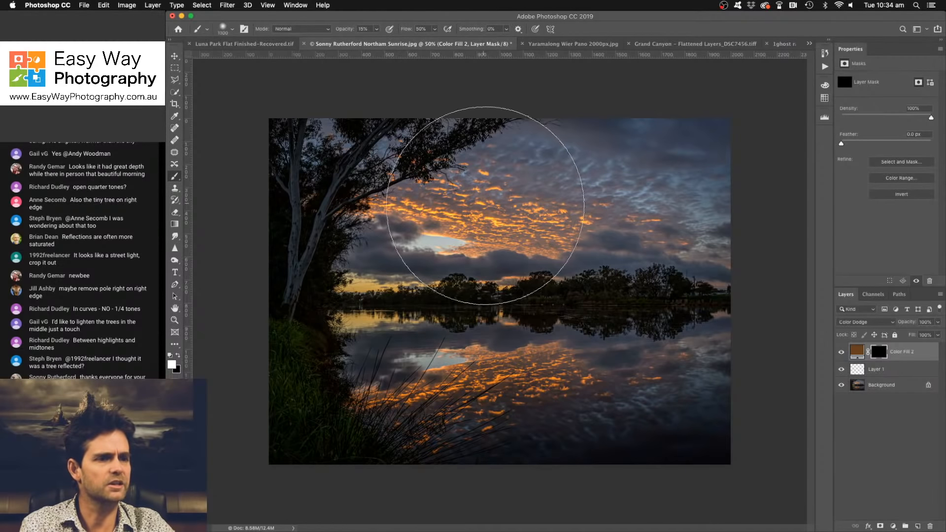
left_click(232, 31)
left_click(234, 33)
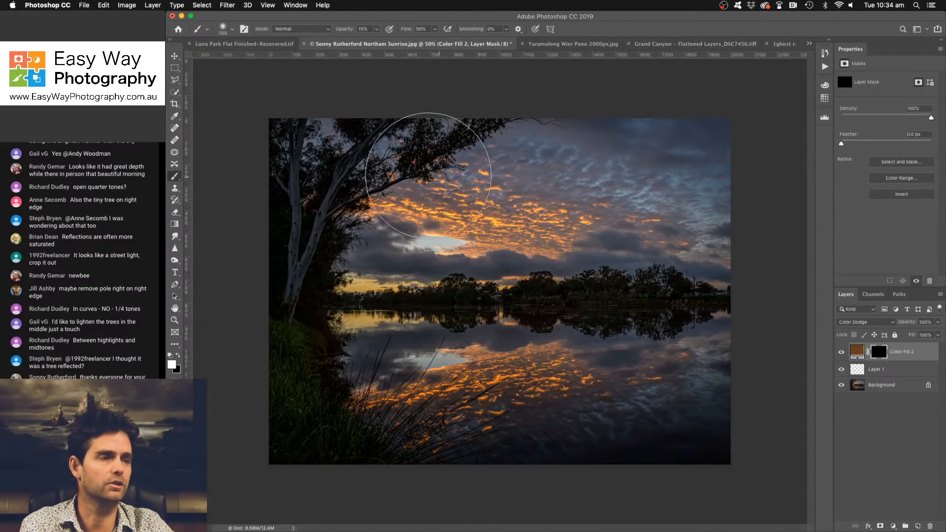
mouse_move(580, 207)
left_mouse_down()
mouse_move(696, 190)
mouse_move(432, 173)
mouse_move(419, 301)
mouse_move(513, 387)
mouse_move(353, 363)
mouse_move(712, 363)
mouse_move(506, 389)
mouse_move(376, 386)
mouse_move(640, 360)
mouse_move(689, 345)
mouse_move(386, 397)
mouse_move(338, 357)
mouse_move(407, 350)
left_mouse_up()
key("bracketleft")
key("bracketleft")
key("bracketleft")
key("bracketleft")
key("bracketleft")
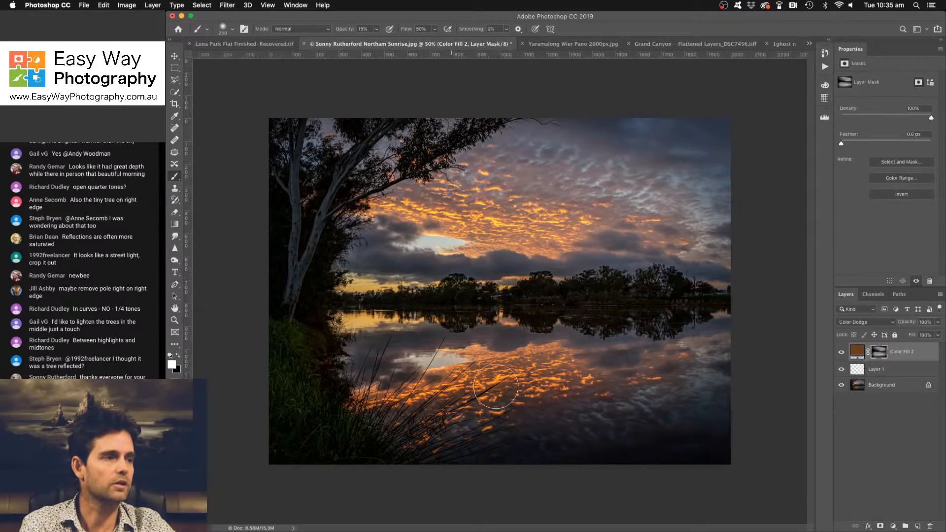
left_click(842, 353)
left_click(842, 353)
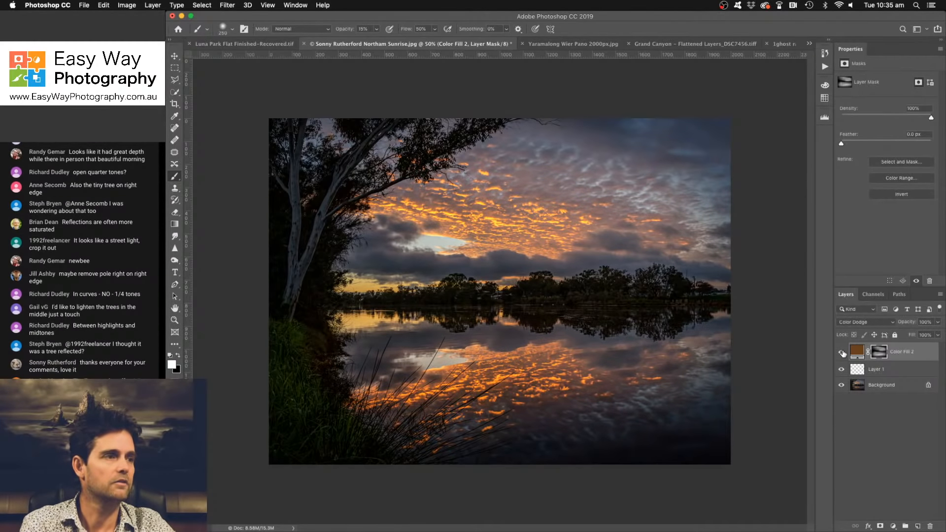
left_click(842, 353)
left_click(843, 353)
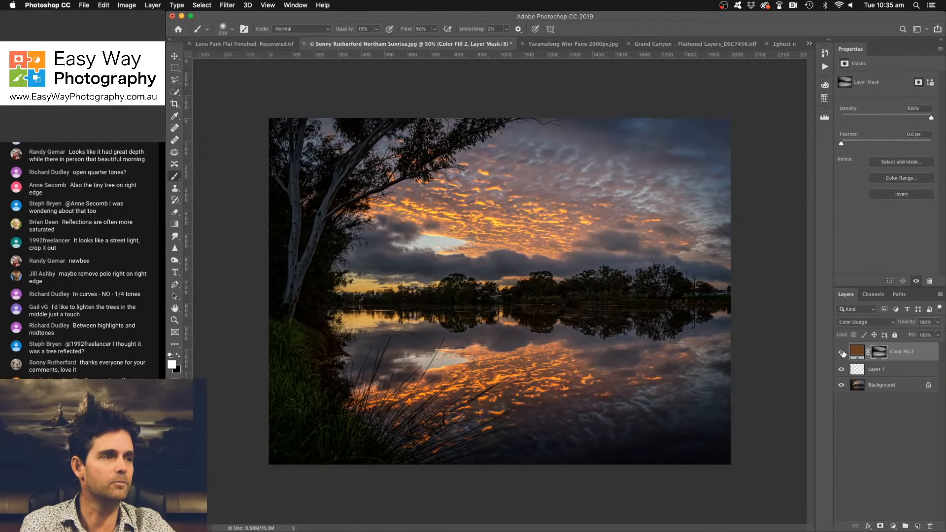
- Add a Curves layer that lifts the highlights, with a shadow point at input 71 and output 77, and invert its mask
left_click(893, 526)
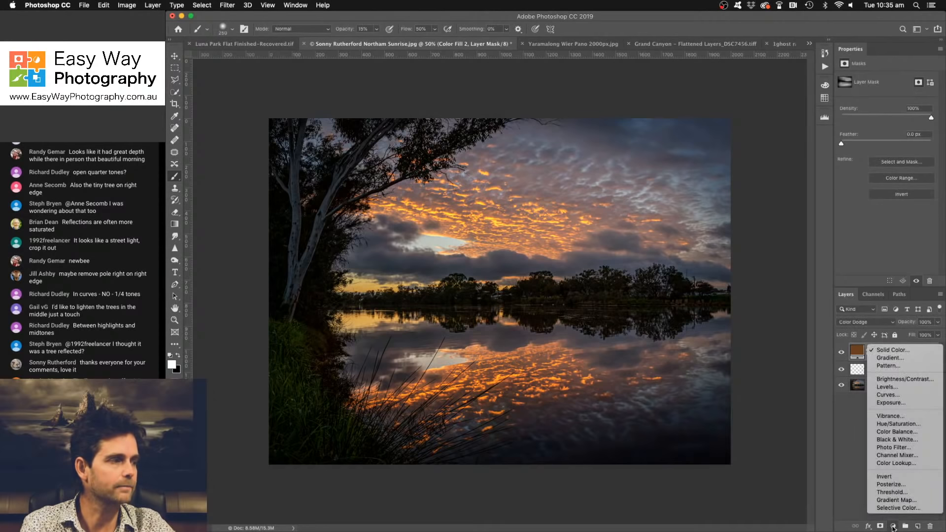
left_click(899, 396)
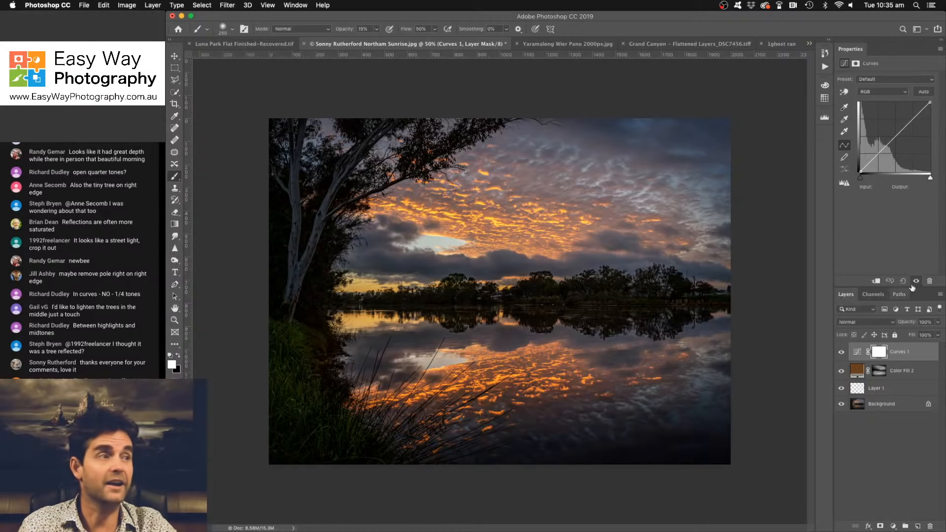
left_click_drag(892, 139, 893, 134)
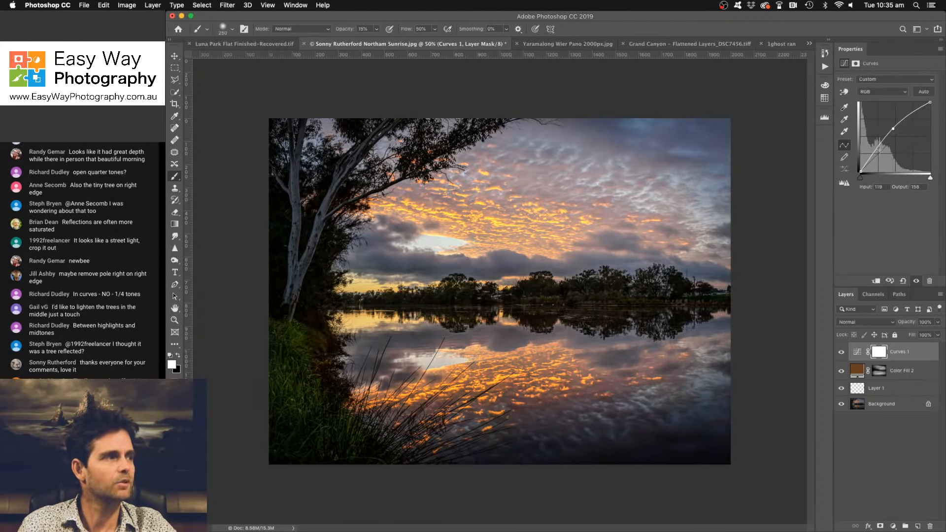
left_click_drag(878, 147, 879, 150)
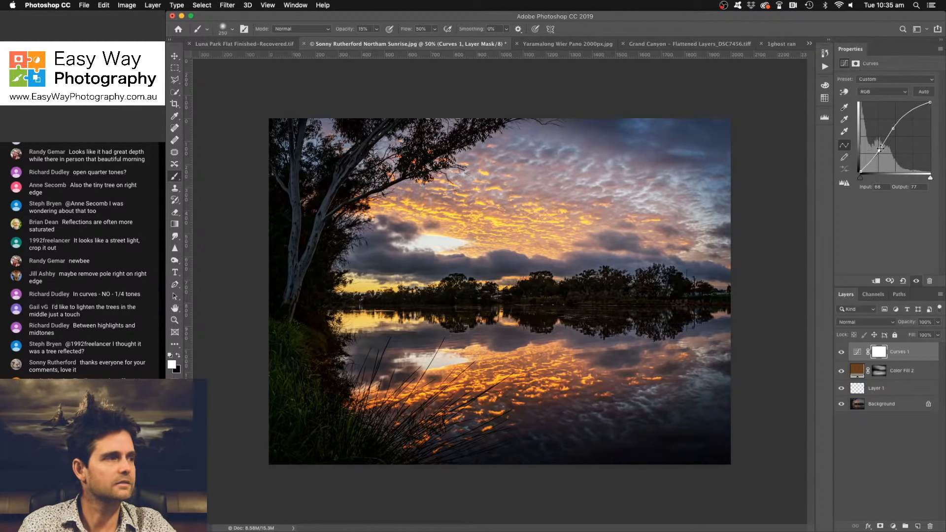
left_click_drag(893, 129, 880, 152)
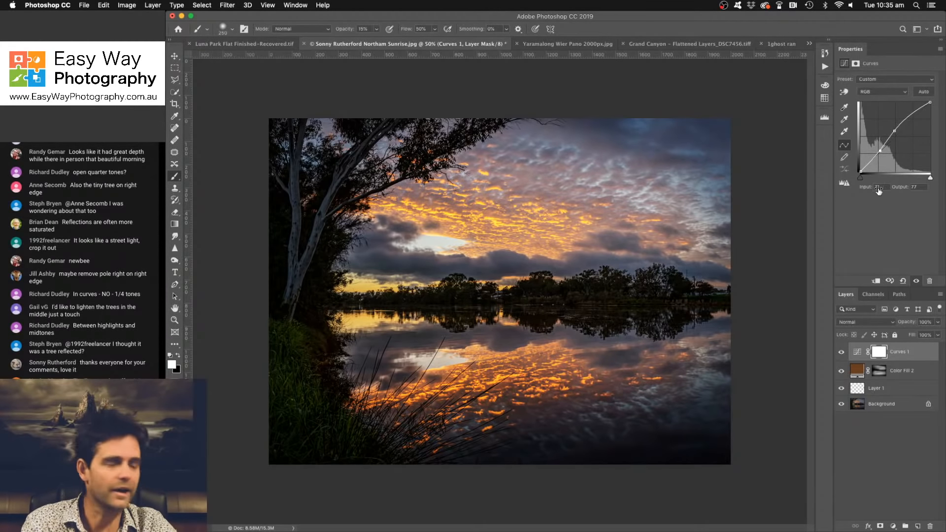
key("super+i")
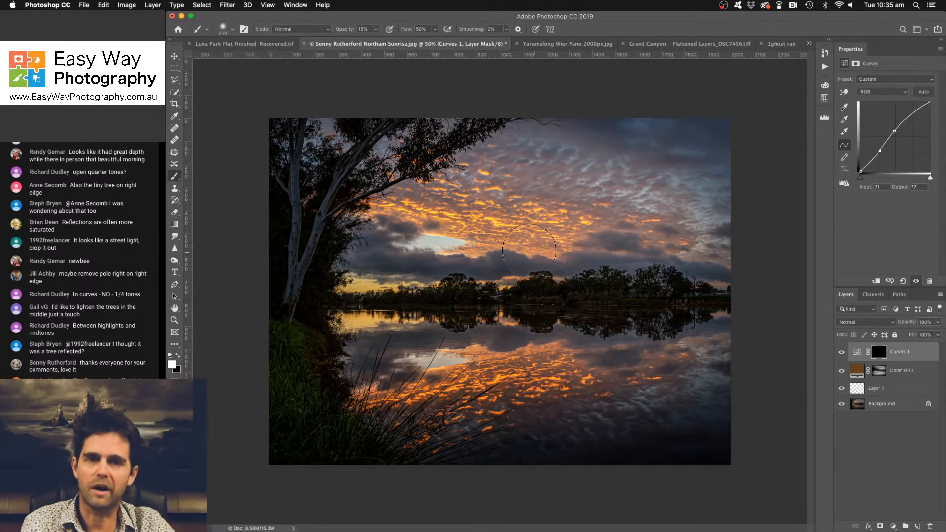
- Paint white into the Curves mask across the clouds, the water reflection and the far tree line, reducing the brush size for the trees
key("bracketright")
key("bracketright")
key("bracketright")
key("bracketright")
key("bracketright")
key("bracketright")
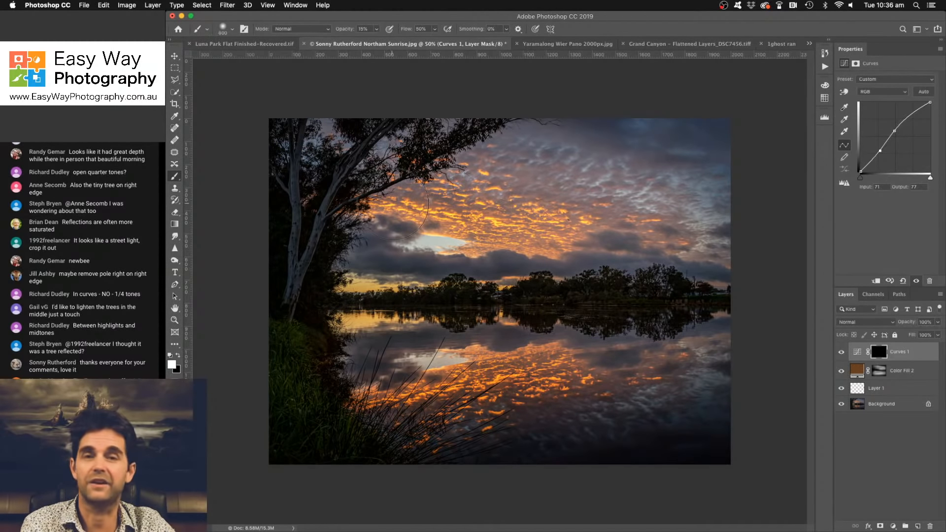
key("bracketleft")
key("bracketleft")
mouse_move(420, 199)
left_mouse_down()
mouse_move(384, 192)
mouse_move(699, 237)
left_mouse_up()
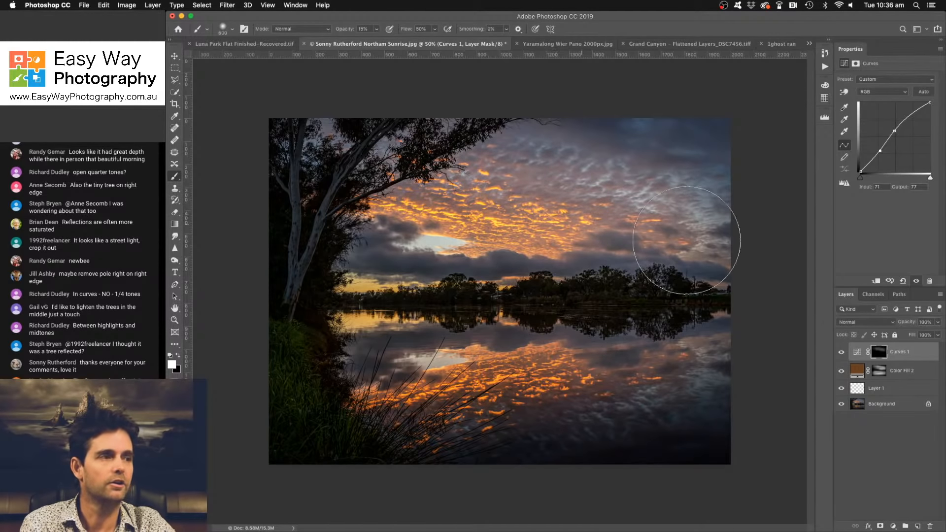
mouse_move(746, 356)
left_mouse_down()
mouse_move(370, 412)
mouse_move(743, 359)
mouse_move(342, 391)
mouse_move(639, 321)
left_mouse_up()
key("[")
key("[")
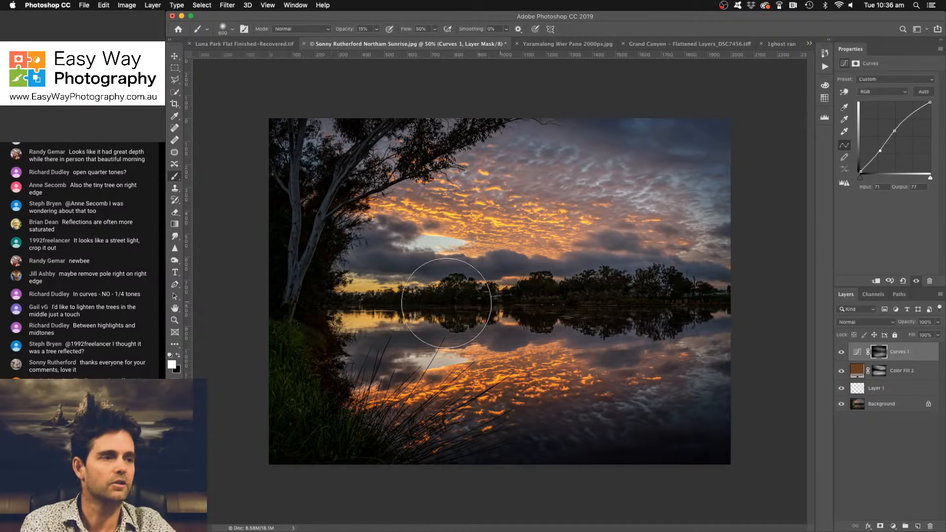
mouse_move(371, 303)
left_mouse_down()
mouse_move(560, 304)
mouse_move(423, 305)
mouse_move(544, 320)
mouse_move(379, 306)
mouse_move(536, 305)
left_mouse_up()
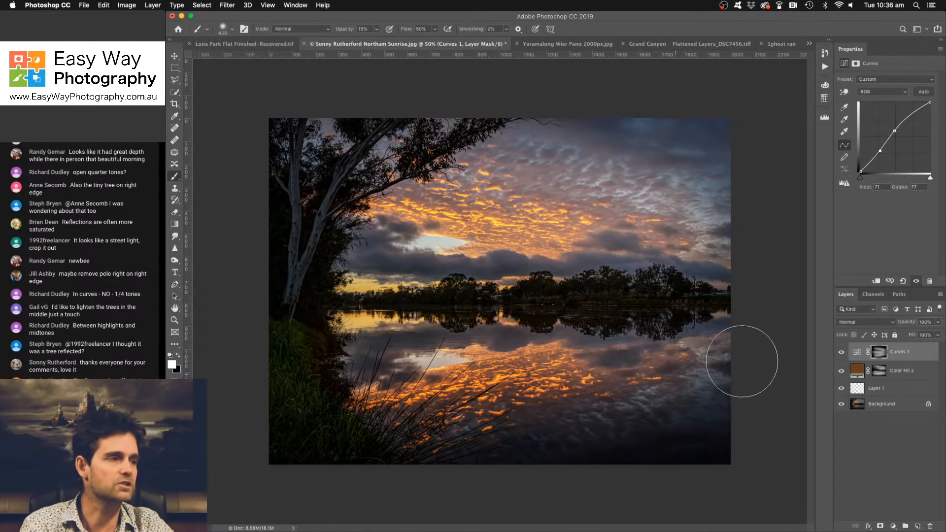
left_click(842, 352)
left_click(842, 352)
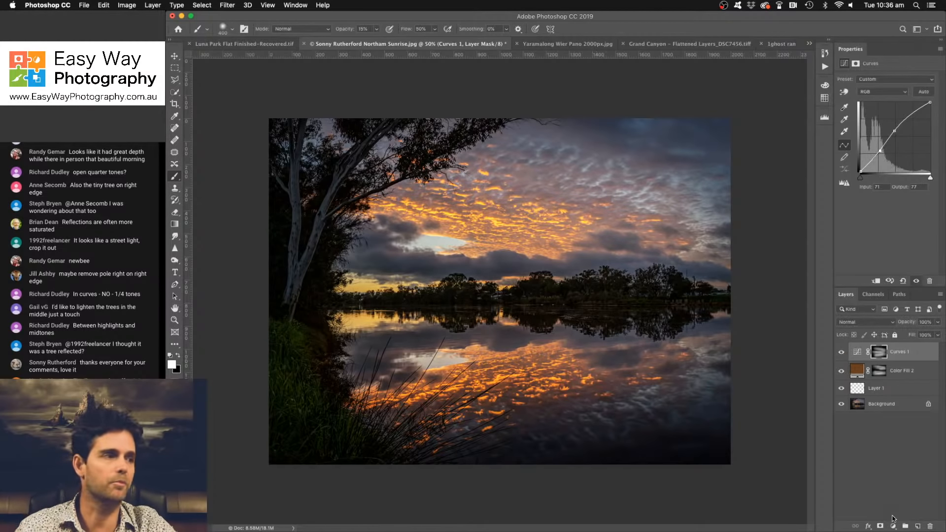
- Add a darkening Curves layer with a point at input 160 and output 98, lower the white endpoint's output to 214, and invert its mask
left_click(893, 526)
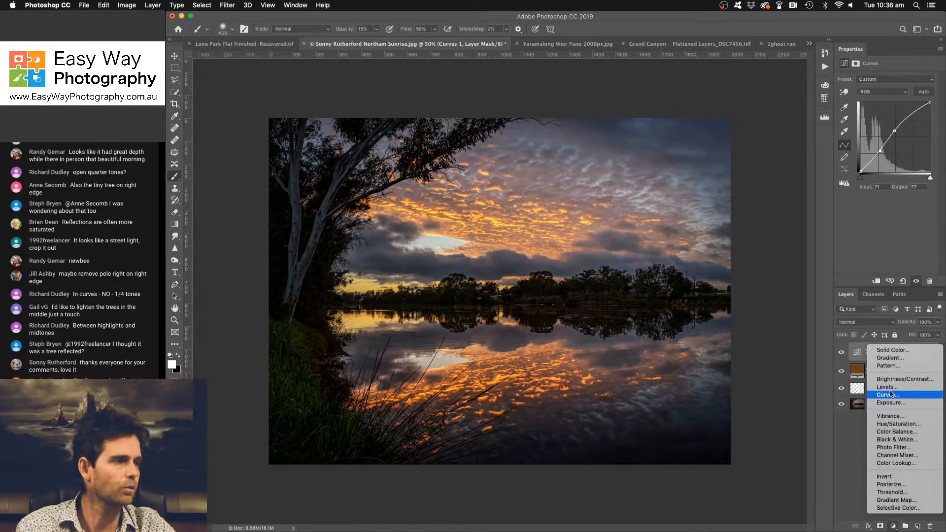
left_click(892, 394)
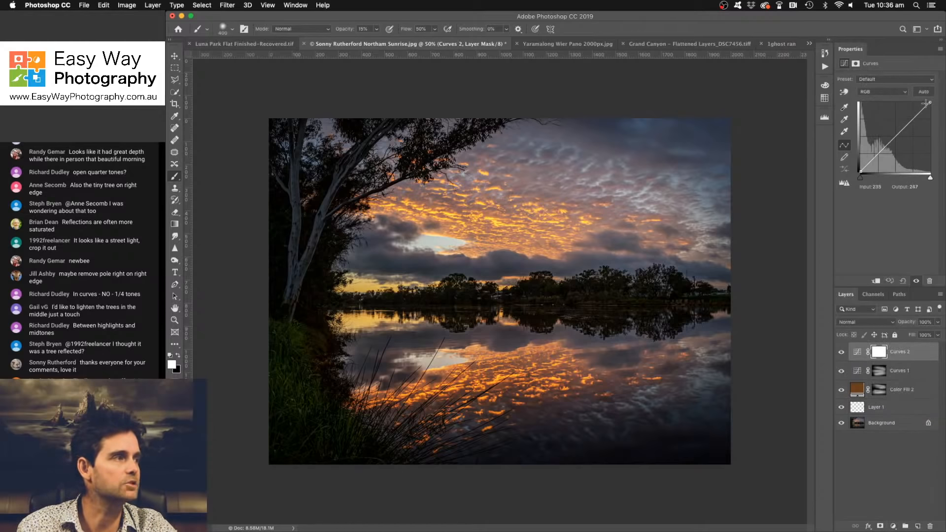
left_click_drag(902, 129, 903, 141)
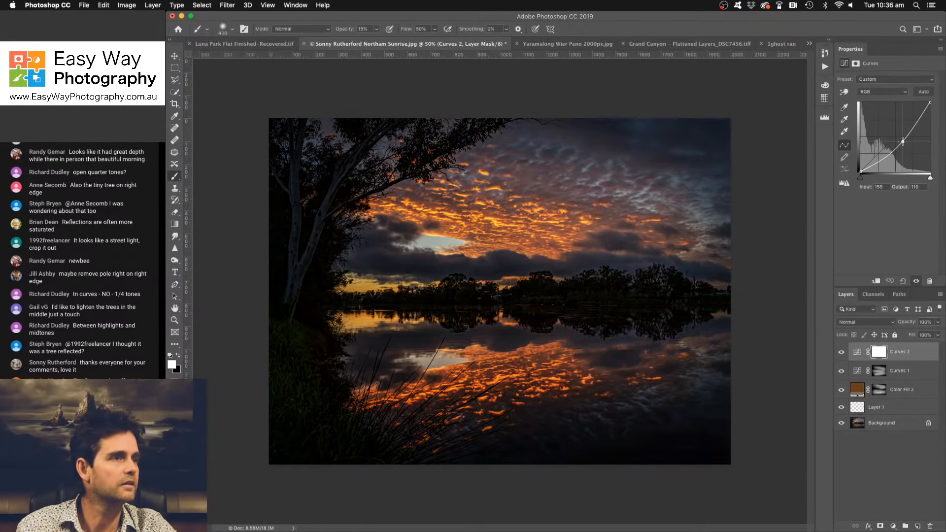
left_click_drag(930, 103, 930, 113)
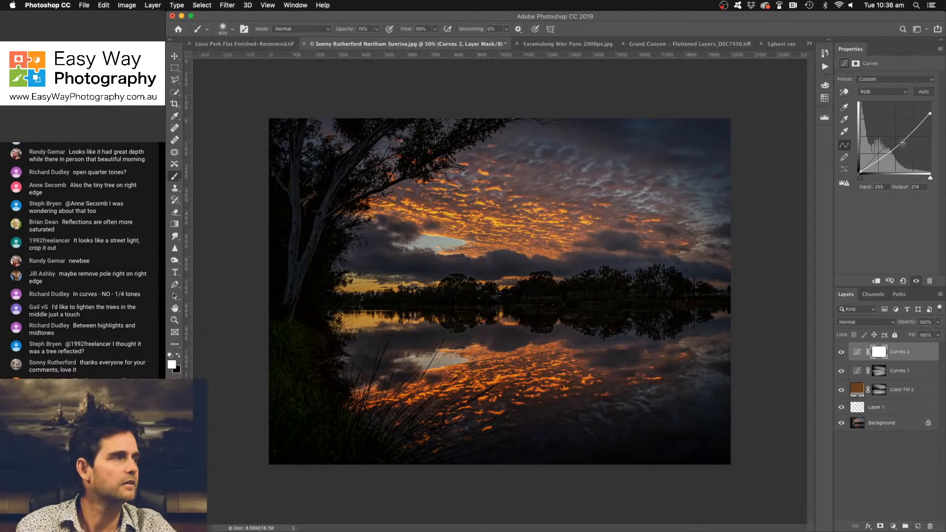
left_click_drag(903, 142, 905, 146)
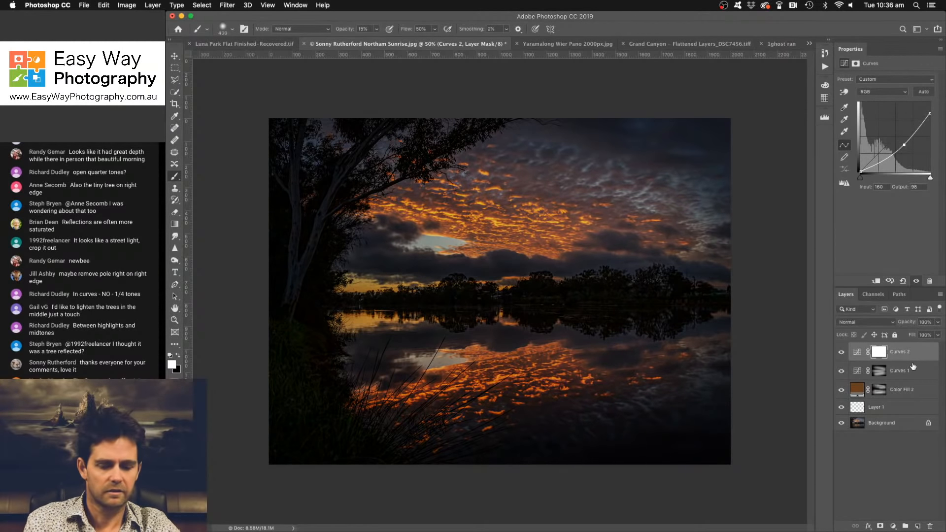
key("super+i")
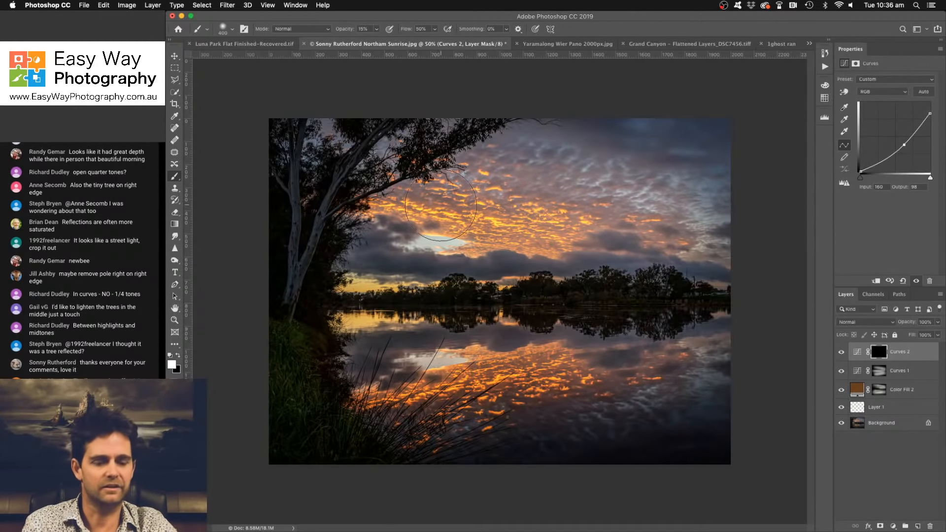
- Paint white into the darkening Curves mask over the upper sky, the gum tree and the grassy bank and water foreground, adjusting the brush size
key("bracketright")
key("bracketright")
key("bracketright")
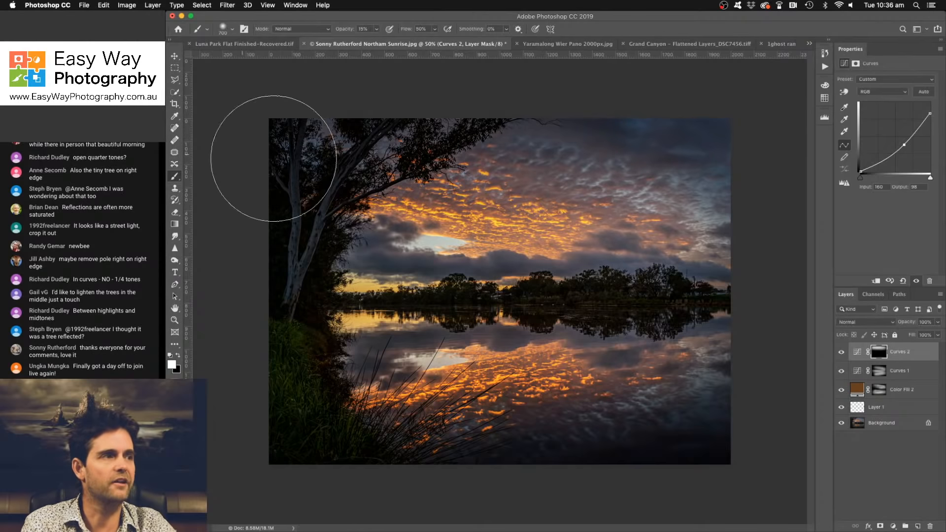
mouse_move(274, 158)
left_mouse_down()
mouse_move(355, 170)
mouse_move(290, 140)
left_mouse_up()
key("bracketleft")
key("bracketleft")
key("bracketleft")
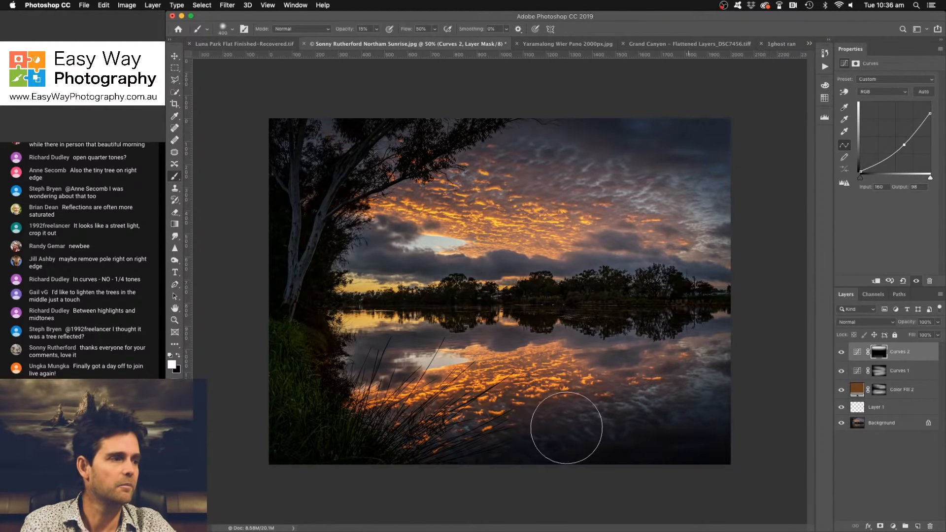
mouse_move(302, 410)
left_mouse_down()
mouse_move(380, 478)
mouse_move(359, 460)
mouse_move(269, 312)
mouse_move(291, 389)
mouse_move(326, 435)
mouse_move(288, 322)
mouse_move(347, 456)
mouse_move(279, 314)
mouse_move(402, 492)
mouse_move(363, 445)
mouse_move(394, 434)
left_mouse_up()
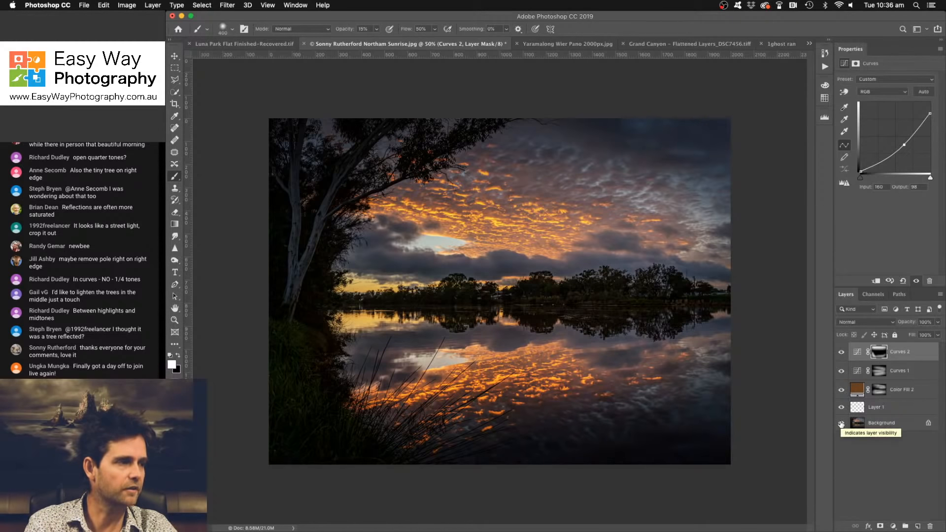
- Compare the edited photo with the original by repeatedly hiding and restoring all layers above the Background
left_click(841, 425, "alt")
left_click(841, 424, "alt")
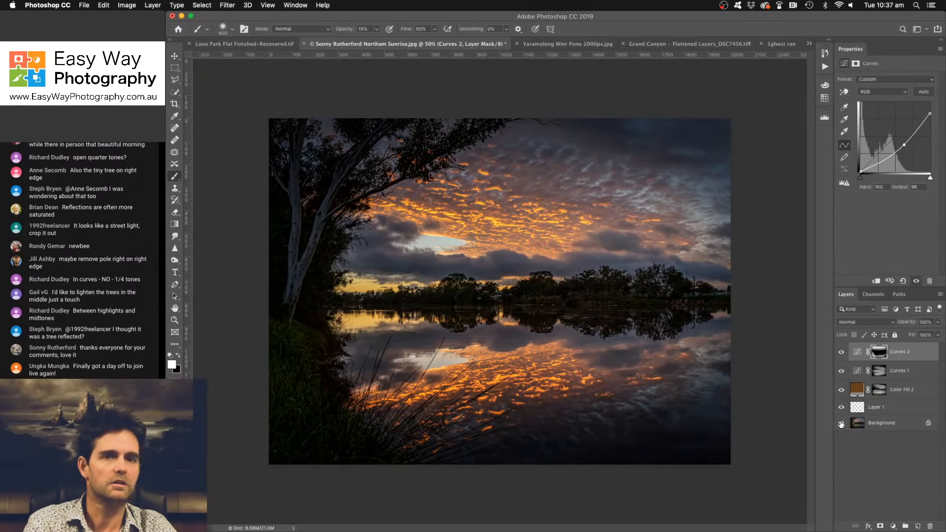
left_click(841, 424, "alt")
left_click(841, 424, "alt")
left_click(841, 425, "alt")
left_click(842, 425, "alt")
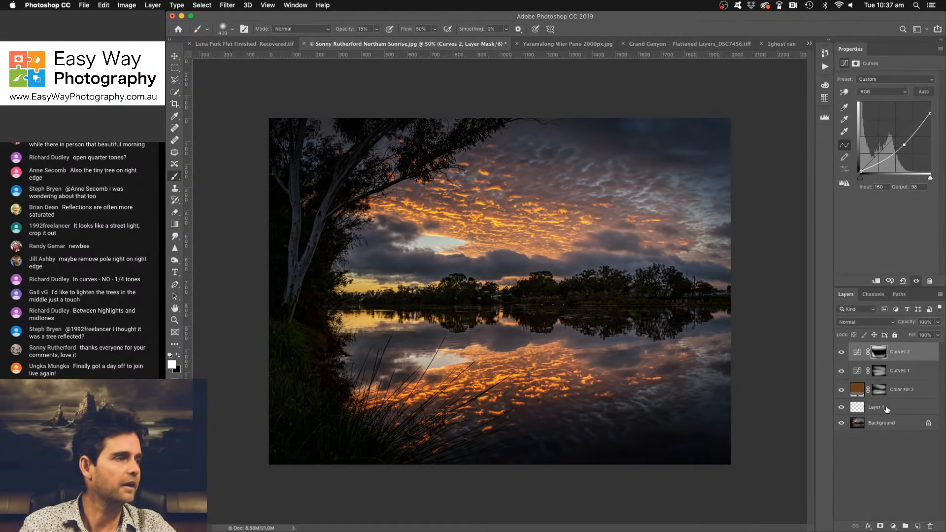
- Add a brightening Curves layer with points at input 131, output 176 and input 62, output 83, and invert its mask
left_click(893, 526)
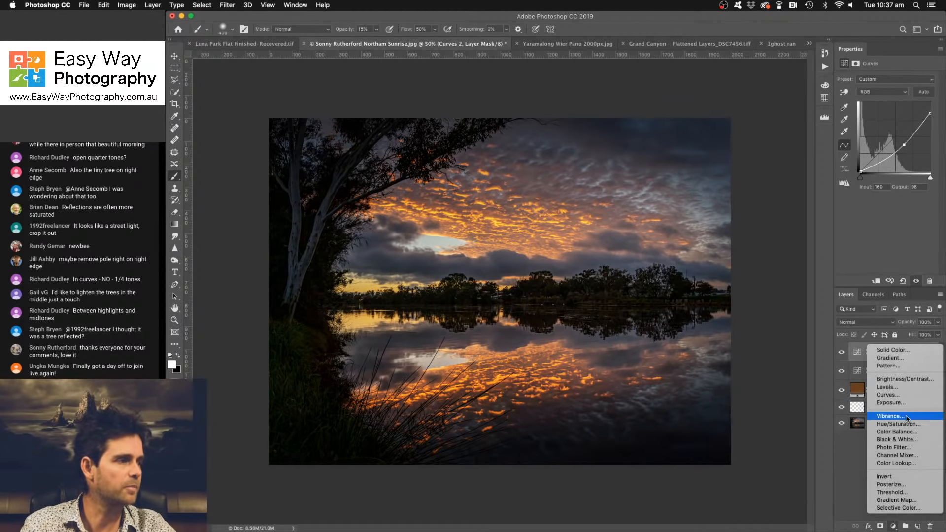
left_click(905, 398)
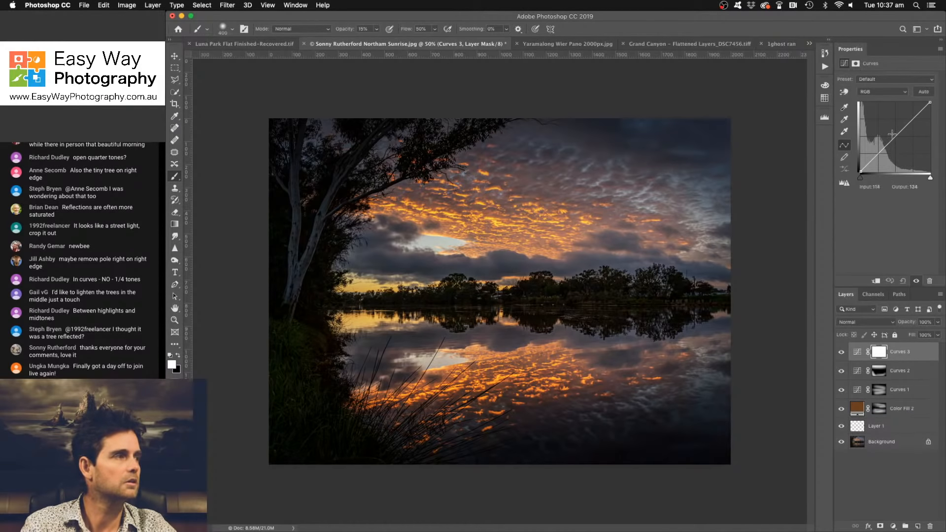
left_click_drag(895, 135, 894, 127)
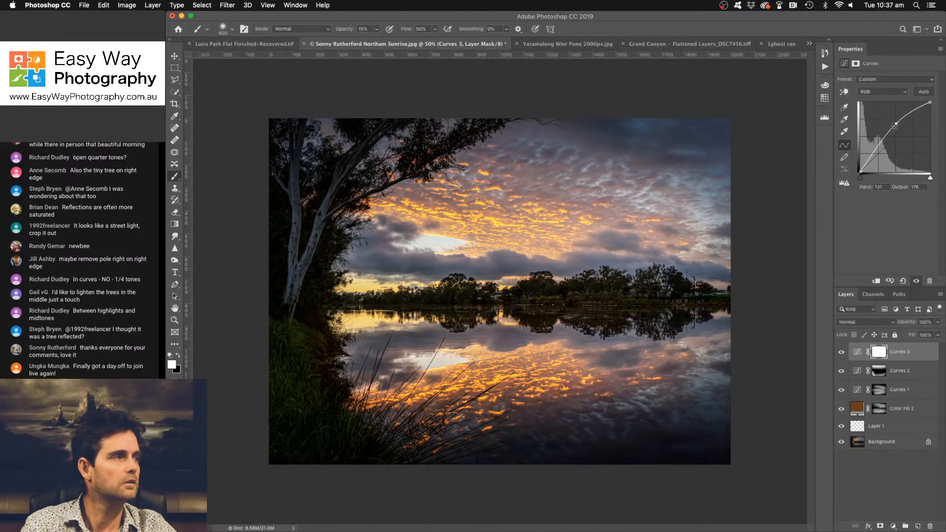
left_click(878, 149)
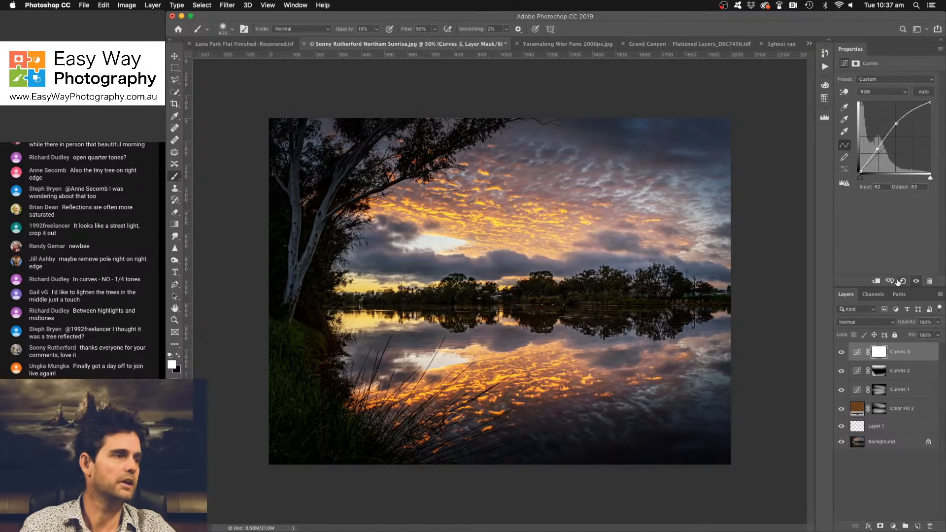
key("super+i")
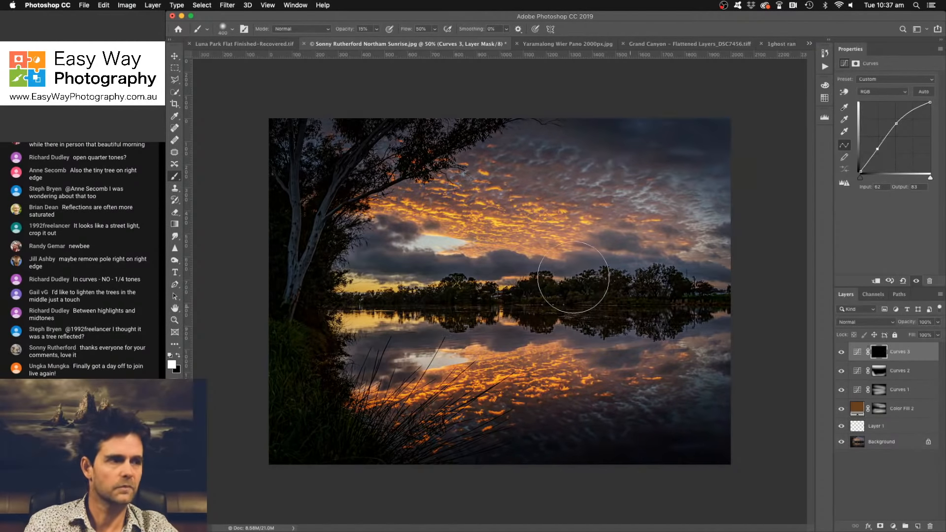
- Paint white into the brightening mask over the clouds and their water reflection, and compare with the darkening Curves 2 layer hidden
mouse_move(584, 208)
left_mouse_down()
mouse_move(435, 178)
mouse_move(521, 173)
mouse_move(632, 219)
mouse_move(373, 202)
mouse_move(422, 192)
mouse_move(680, 214)
left_mouse_up()
mouse_move(524, 375)
left_mouse_down()
mouse_move(651, 349)
mouse_move(439, 343)
mouse_move(511, 340)
left_mouse_up()
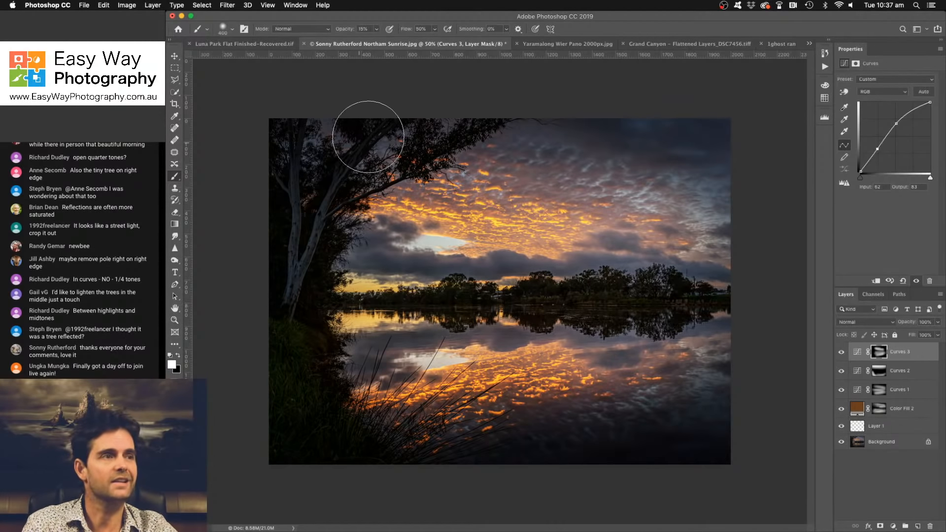
left_click(842, 371)
left_click(842, 371)
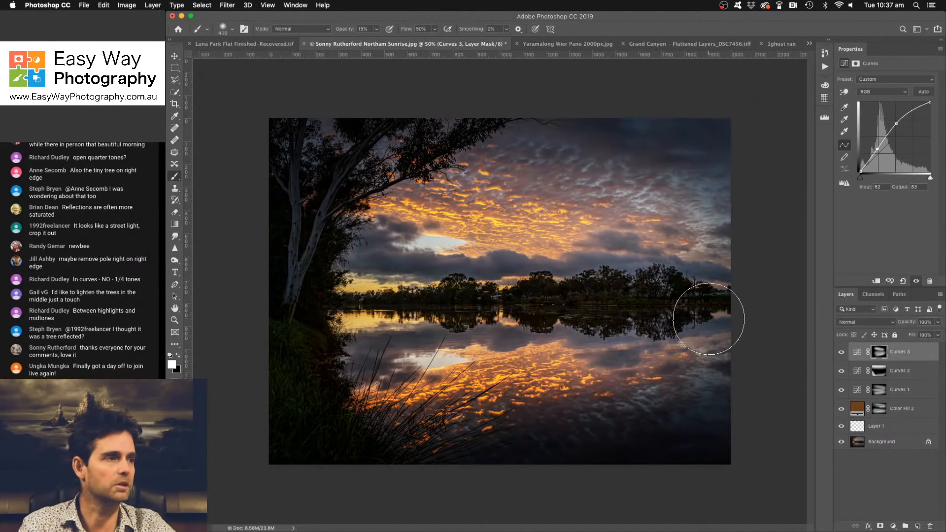
- Darken the upper sky with another Curves layer, using a point at input 144 and output 108 and white painted into its inverted mask
left_click(893, 526)
left_click(892, 395)
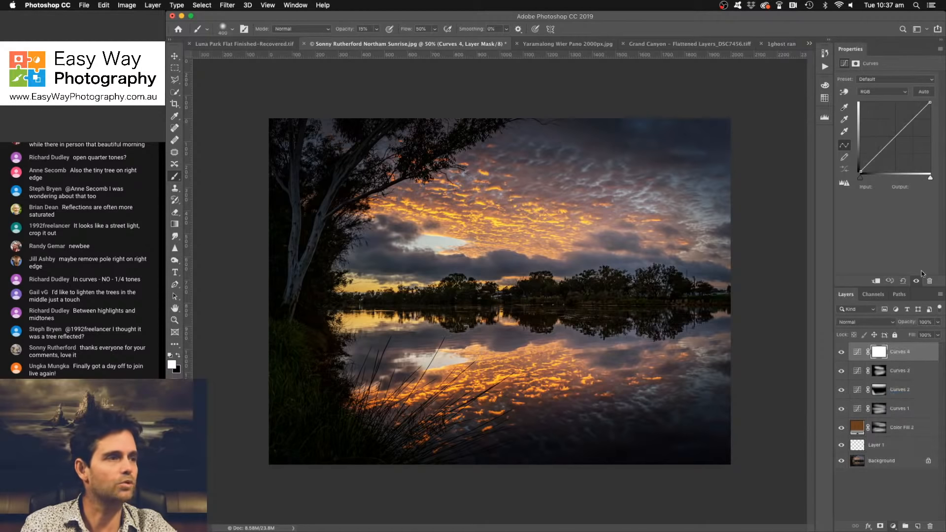
left_click_drag(899, 140, 900, 142)
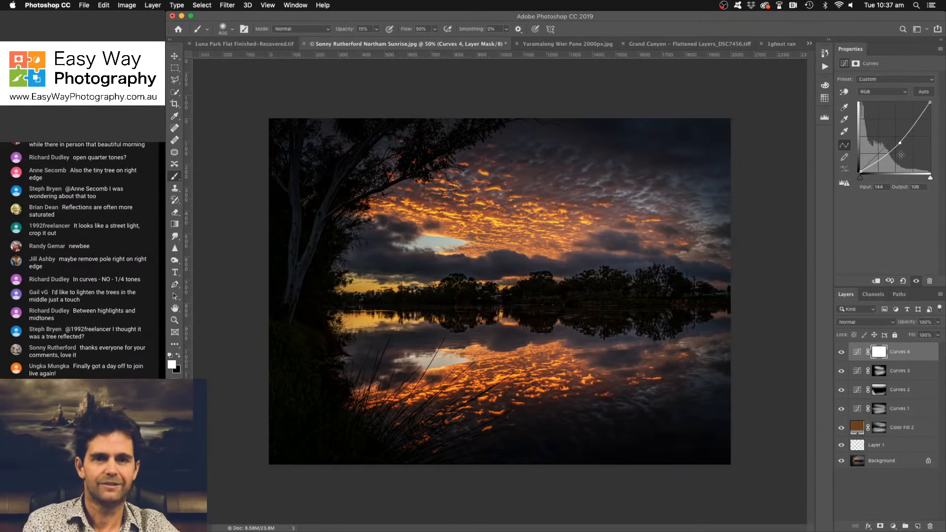
key("super+i")
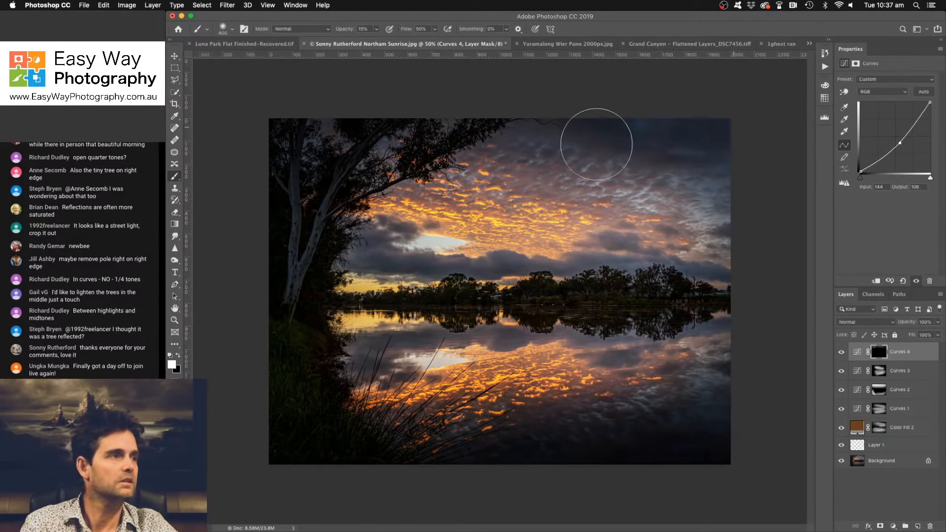
mouse_move(597, 144)
left_mouse_down()
mouse_move(804, 150)
mouse_move(615, 190)
mouse_move(490, 153)
mouse_move(587, 133)
left_mouse_up()
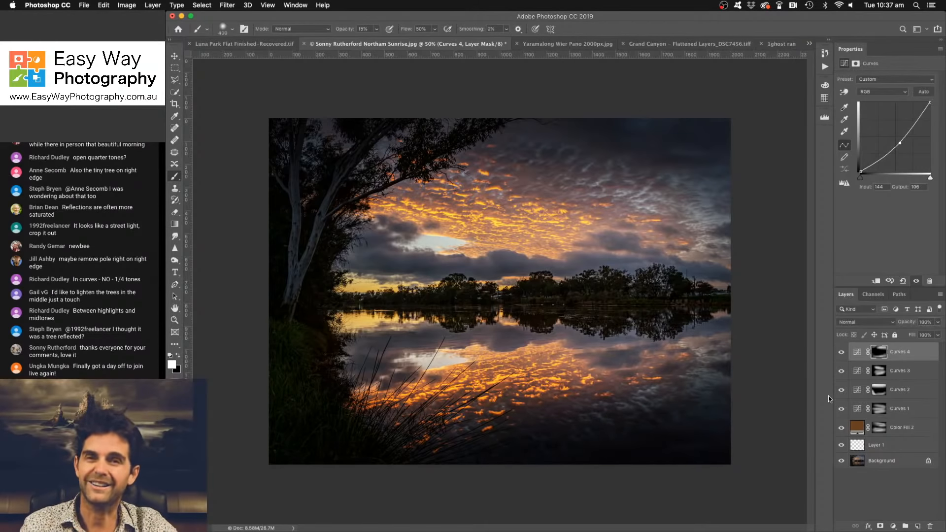
- Add a Solid Color fill layer in purple #783b79 above the Curves layers
left_click(893, 526)
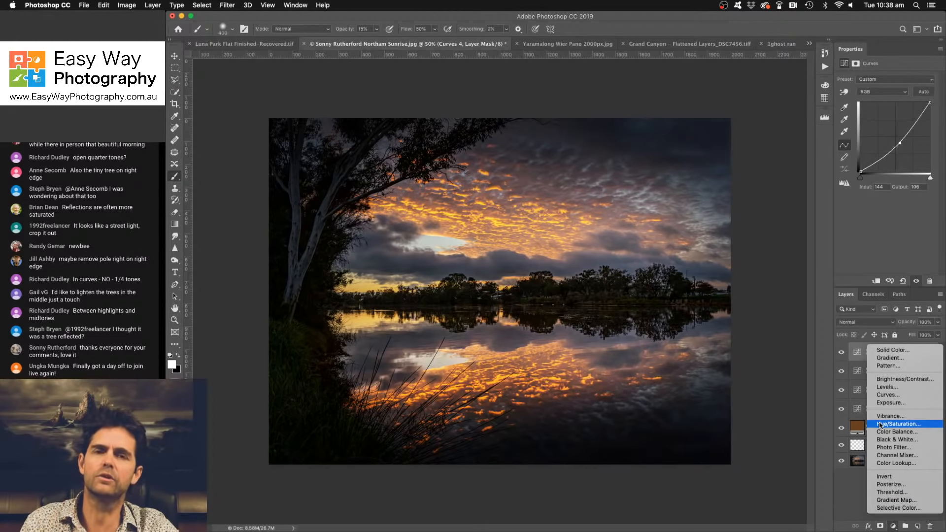
left_click(893, 351)
left_click(769, 70)
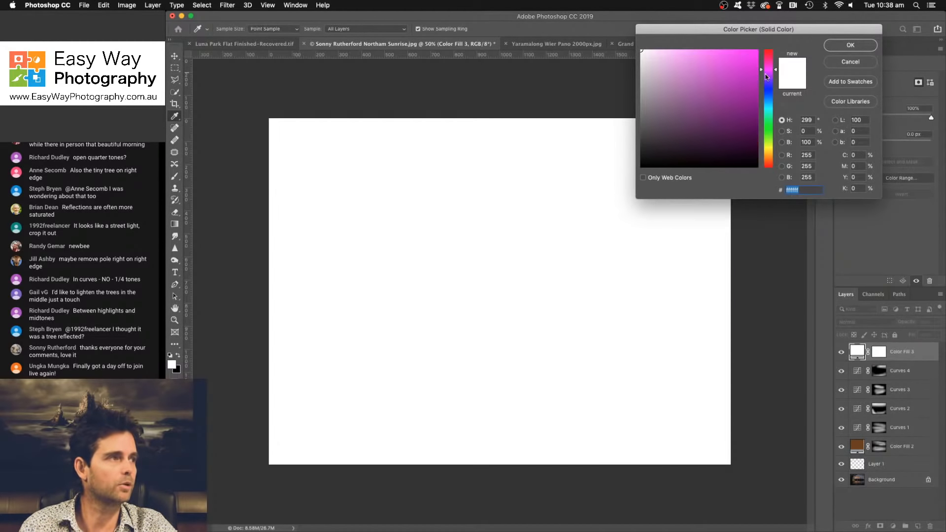
left_click(701, 111)
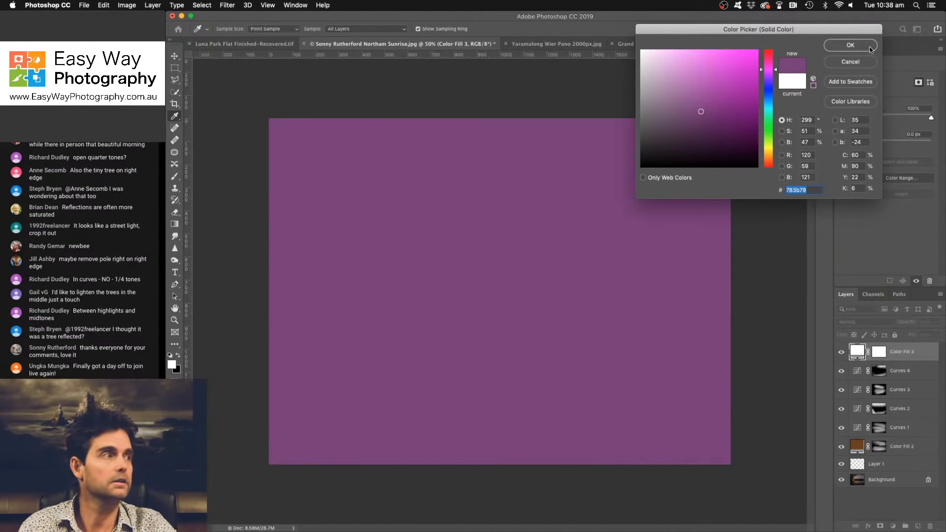
left_click(850, 45)
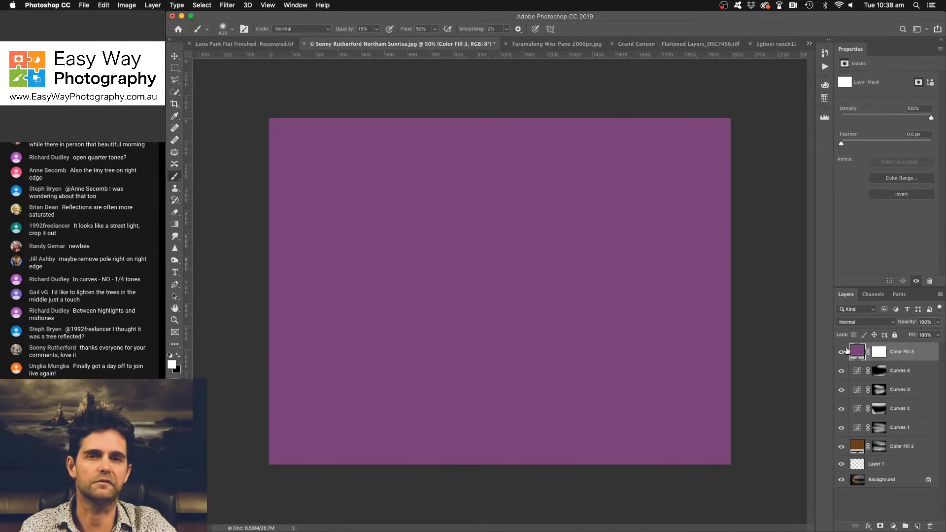
- Set the purple fill's blend mode to Soft Light and compare the photo with the fill hidden
left_click(869, 324)
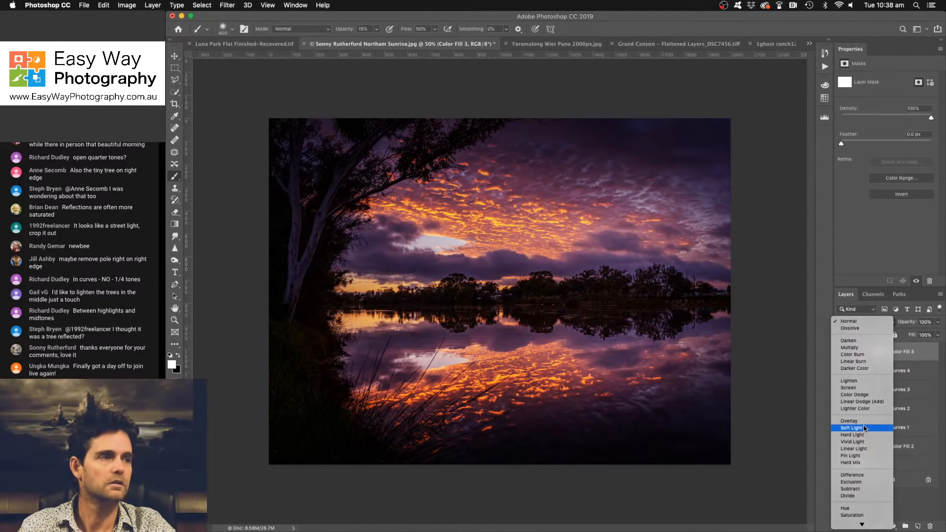
left_click(865, 428)
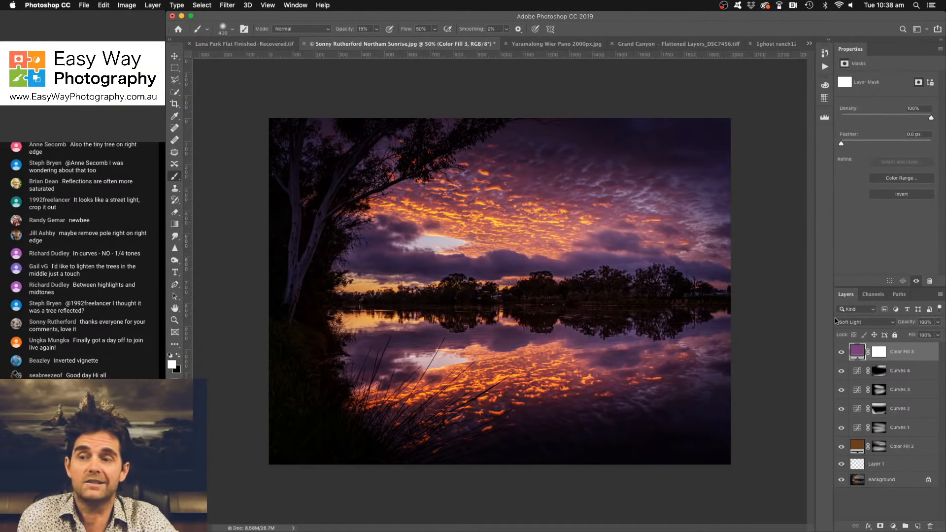
left_click(840, 353)
left_click(841, 353)
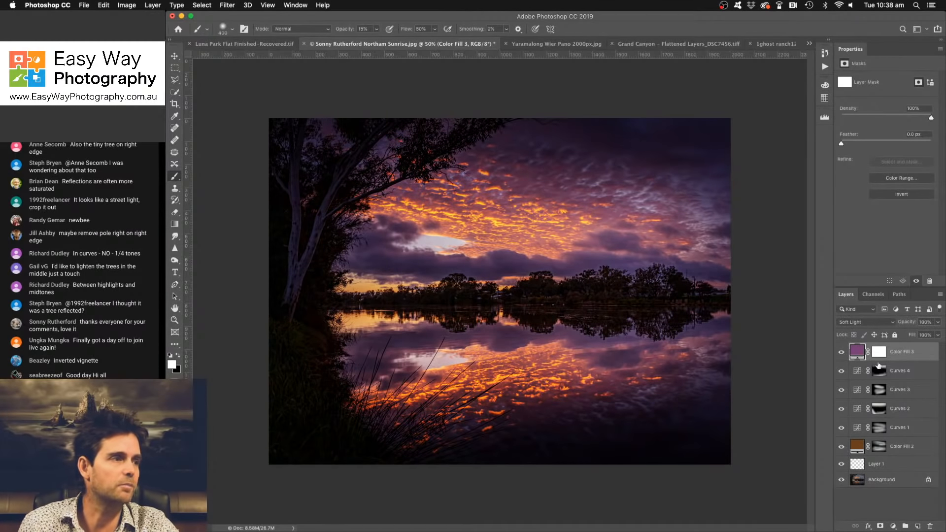
- Open the purple fill's color for editing and preview lighter purple, green, yellow, red and blue tints before returning to purple
double_click(858, 351)
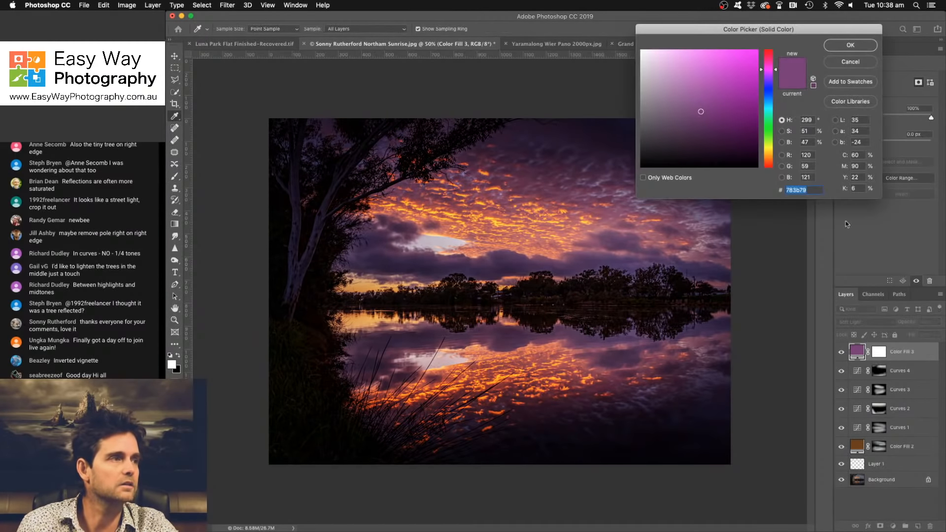
left_click(689, 91)
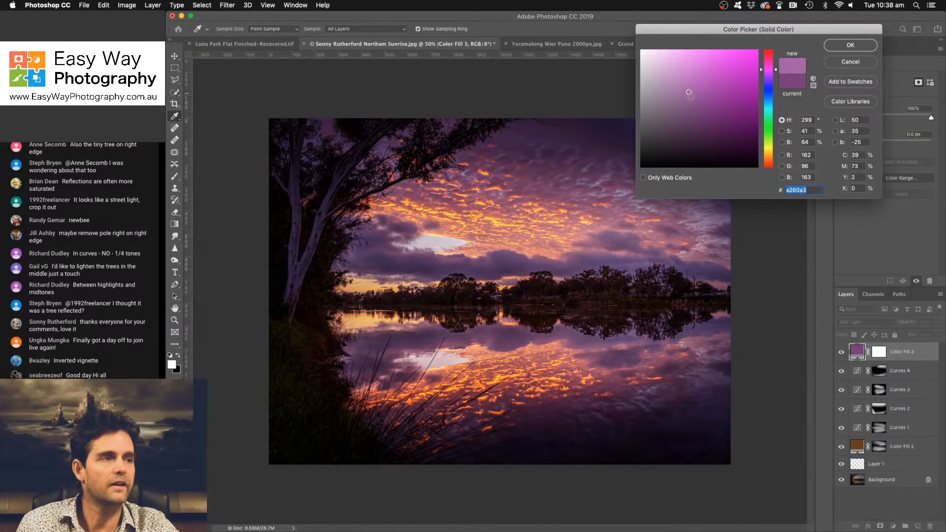
left_click(696, 100)
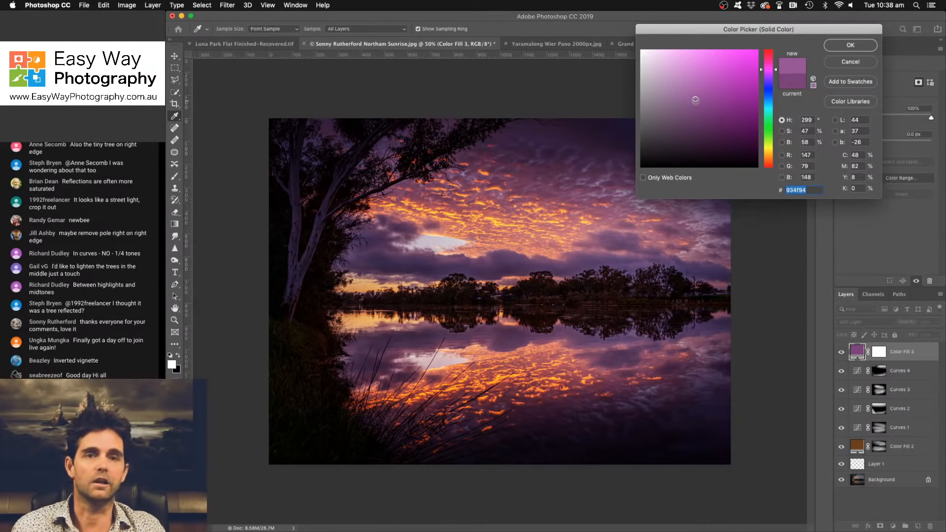
left_click(772, 131)
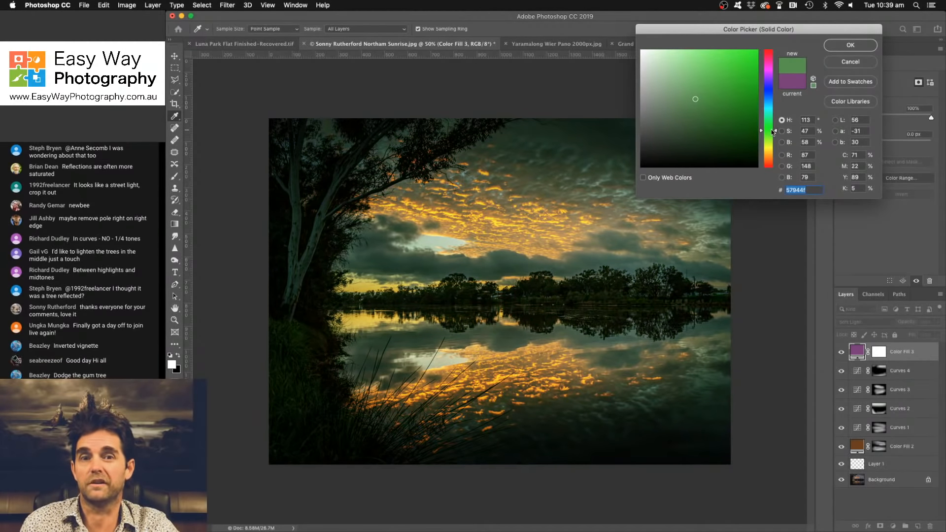
left_click(771, 152)
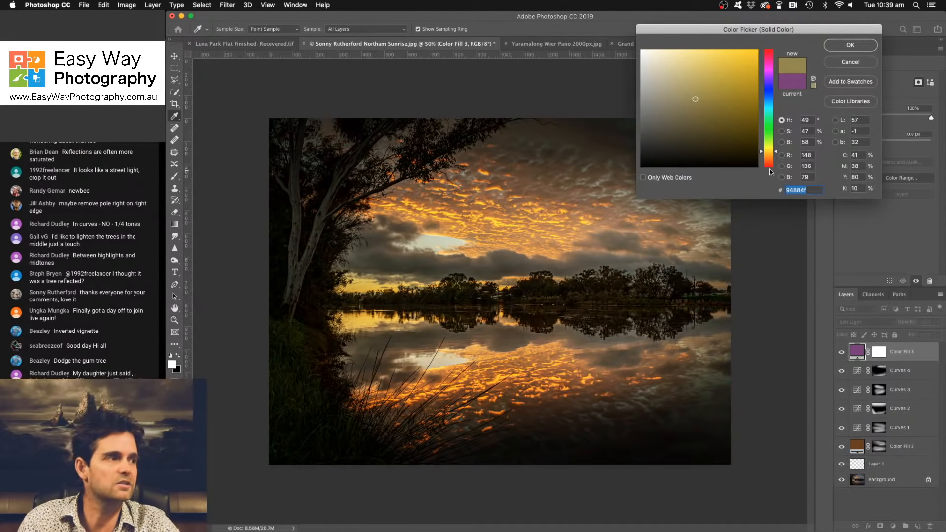
left_click(770, 166)
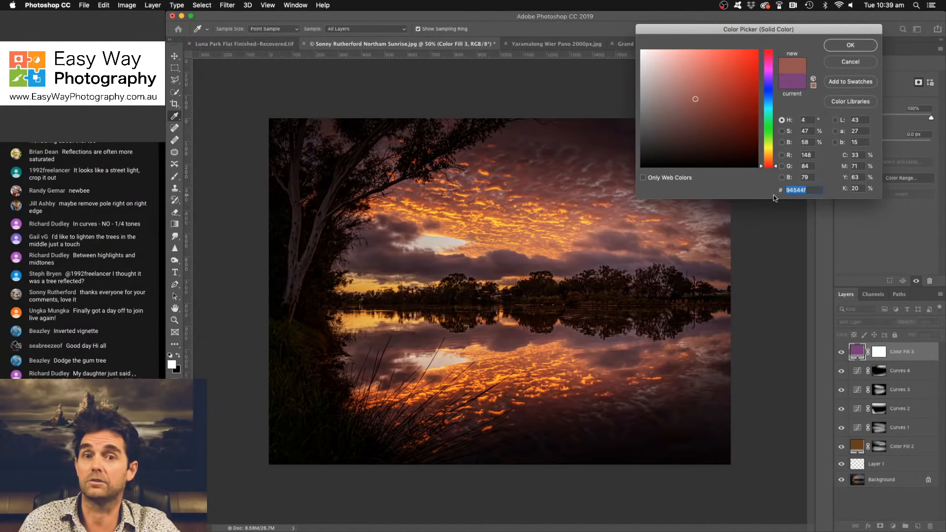
left_click(769, 90)
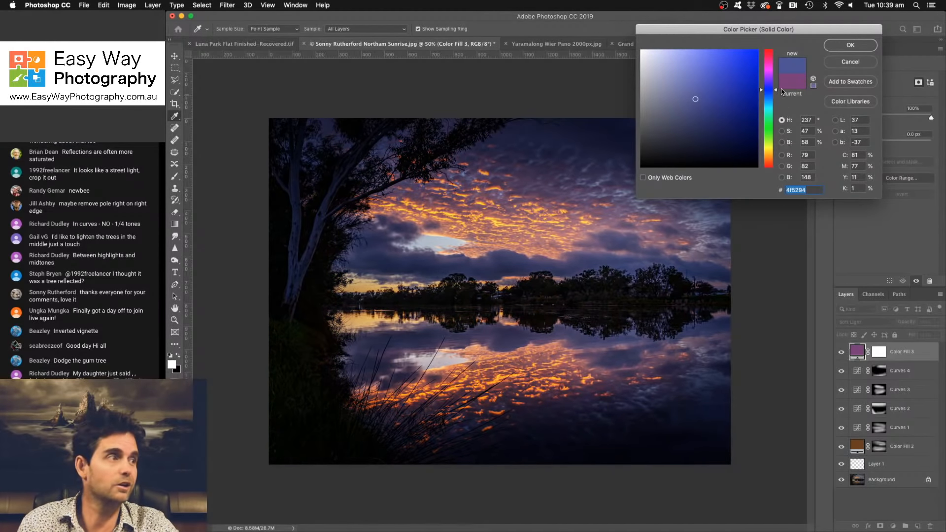
left_click(771, 72)
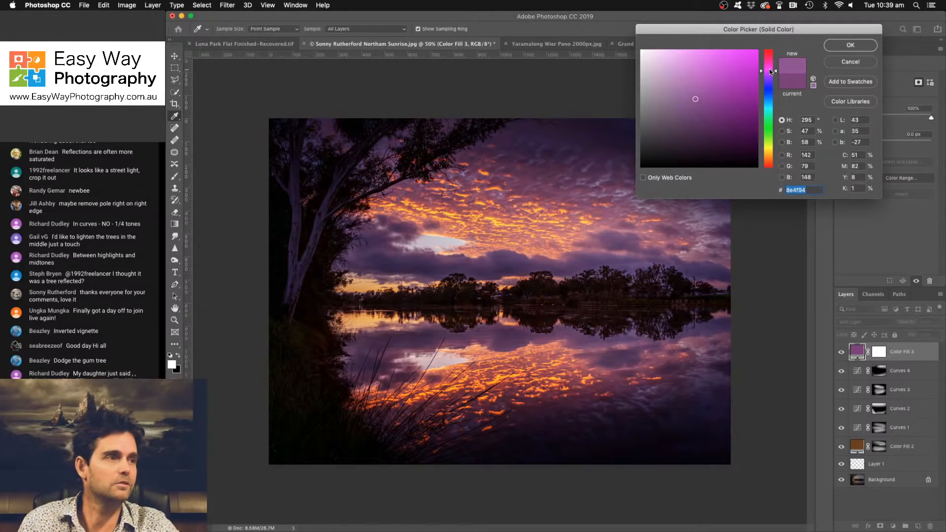
- Try darker, brighter and more saturated purples and a red hue for the Soft Light fill
left_click(729, 88)
left_click(732, 123)
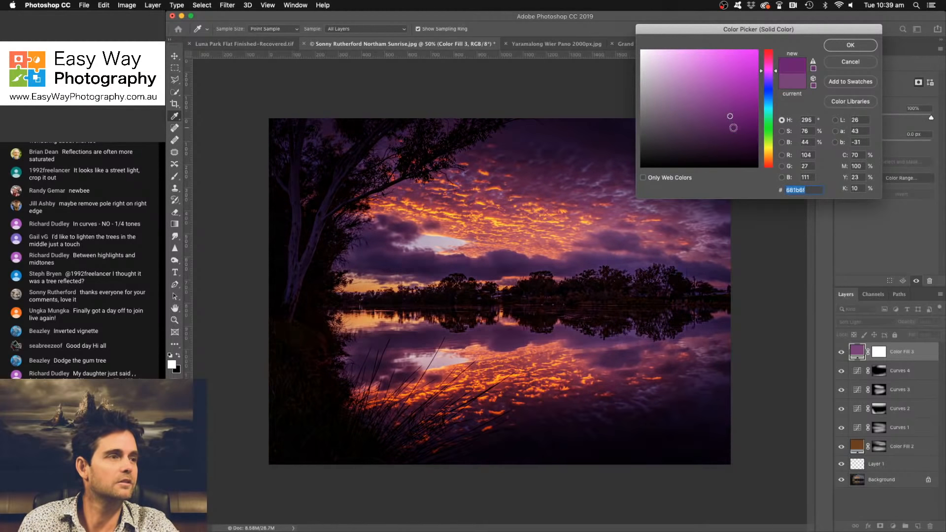
left_click(747, 140)
left_click(701, 136)
left_click(698, 105)
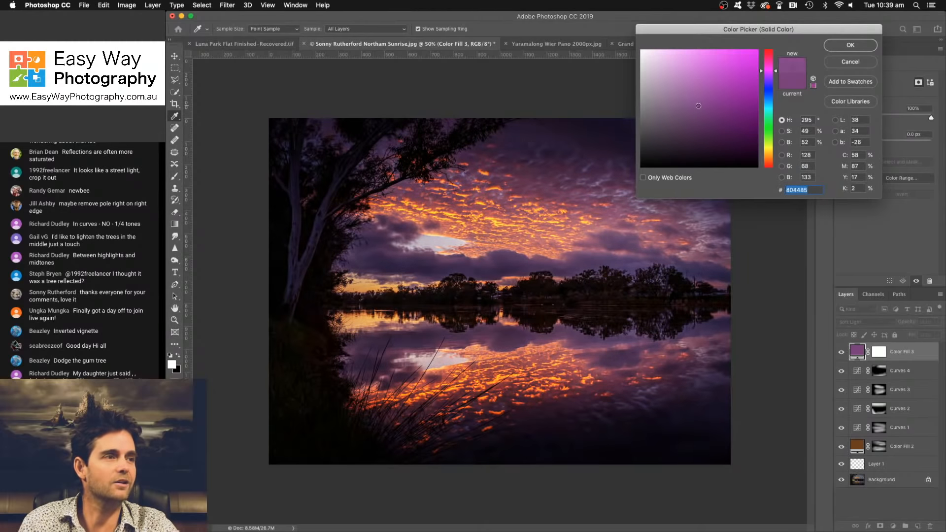
left_click(716, 89)
left_click(735, 69)
left_click(701, 70)
mouse_move(634, 81)
left_mouse_down()
mouse_move(639, 141)
mouse_move(666, 90)
mouse_move(699, 96)
left_mouse_up()
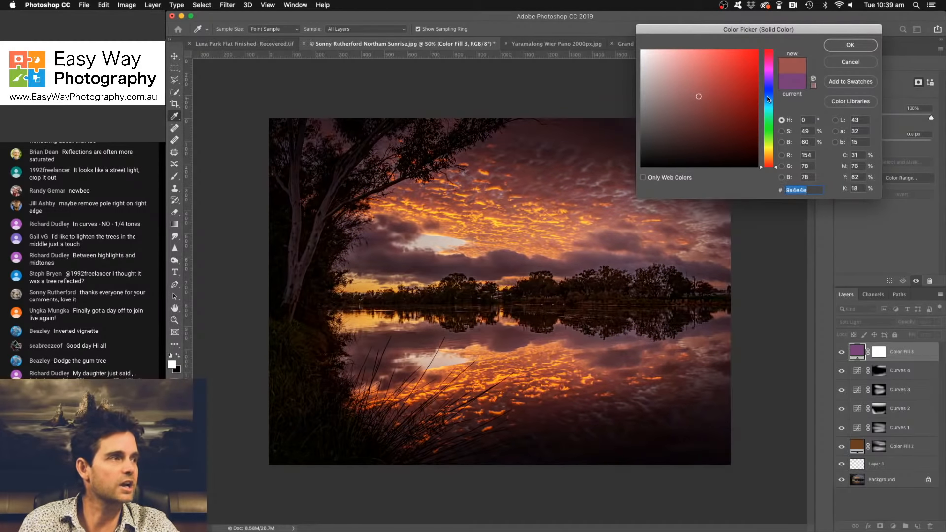
- Recolor the Soft Light fill to a lighter, slightly more magenta purple and accept the color
left_click(770, 78)
left_click(713, 91)
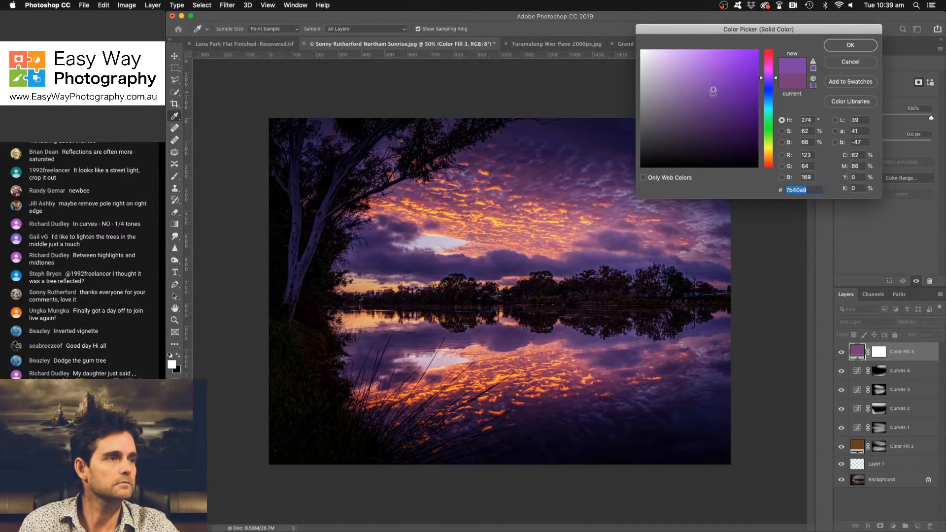
left_click(713, 100)
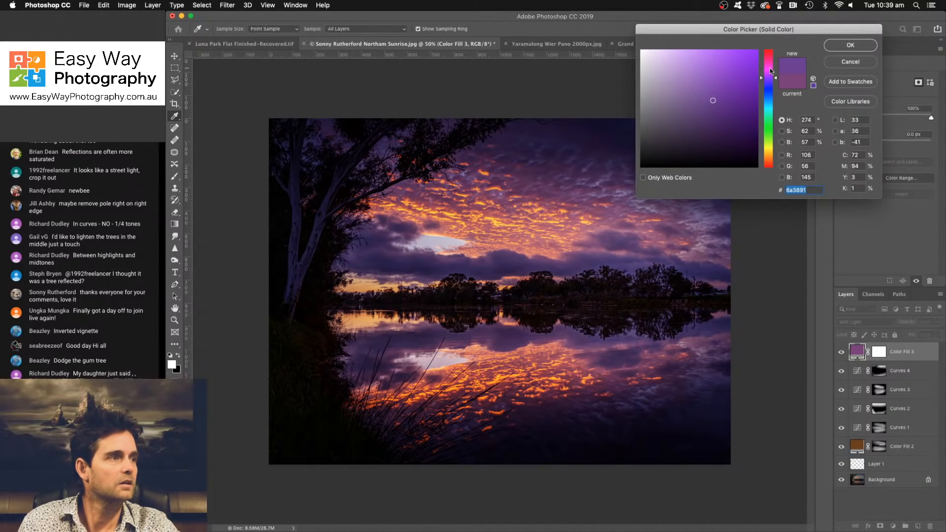
left_click(770, 68)
left_click(770, 72)
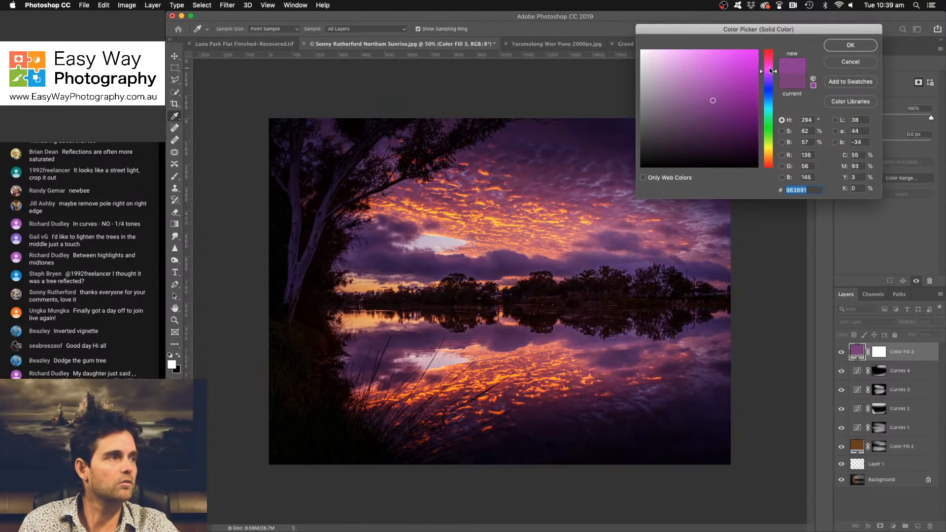
left_click(769, 68)
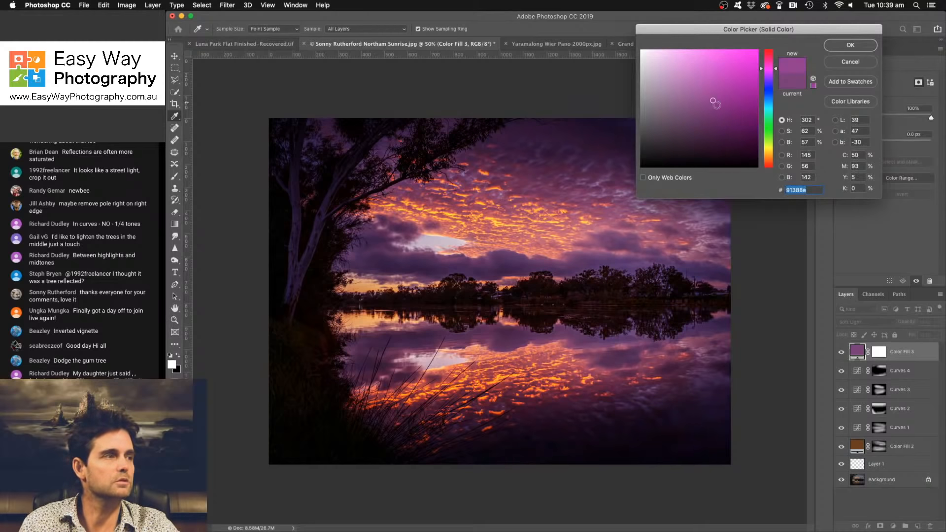
left_click(693, 101)
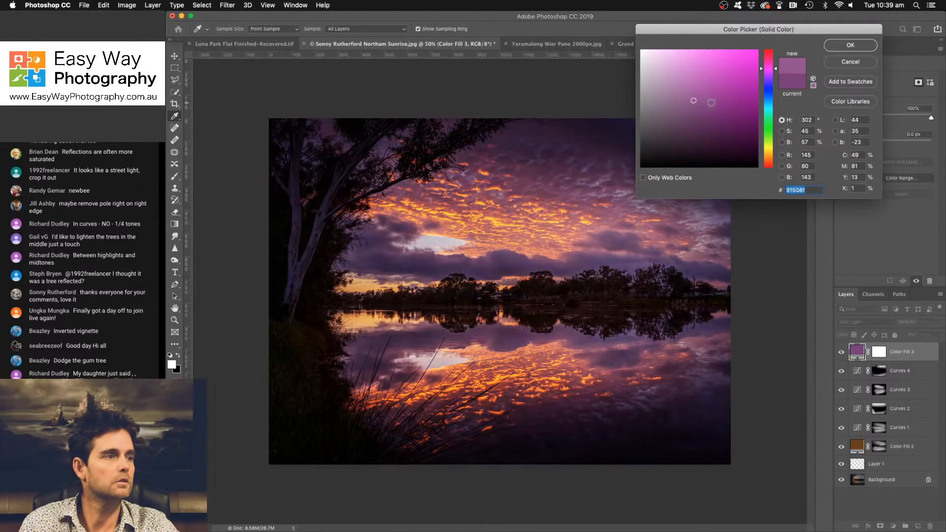
left_click(850, 45)
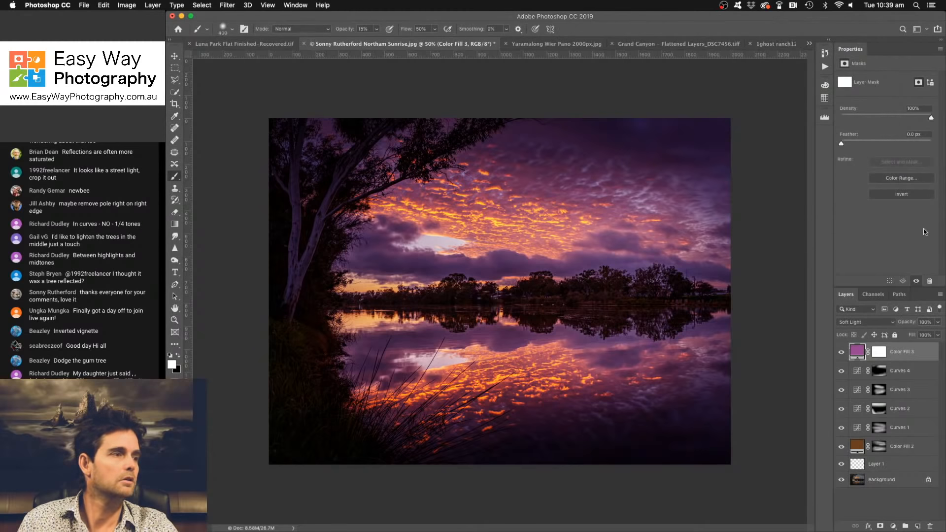
- Compare the photo with the purple fill hidden and reduce the fill layer's opacity to 82%
left_click(841, 352)
left_click(841, 351)
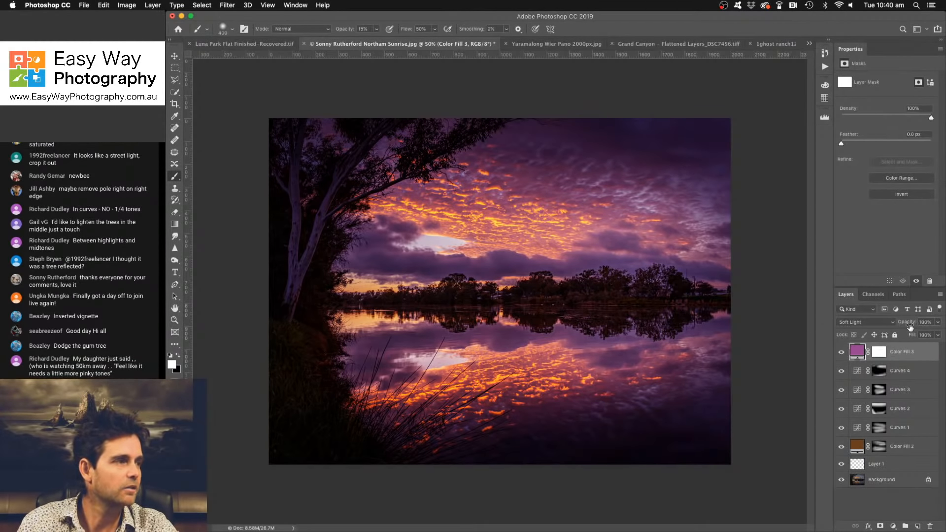
left_click_drag(909, 327, 902, 328)
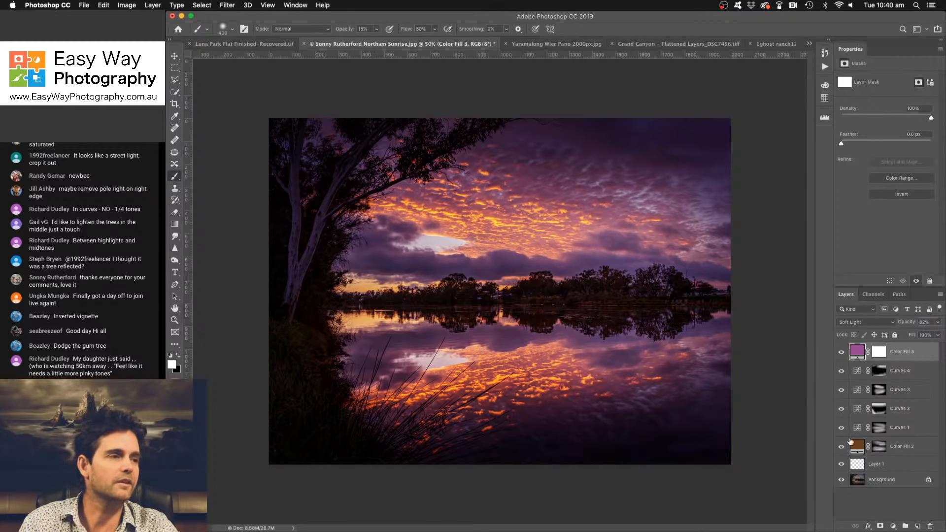
- Add a brightening Curves layer with a point at input 95 and output 115, invert its mask and paint white over the clouds and reflection
left_click(893, 526)
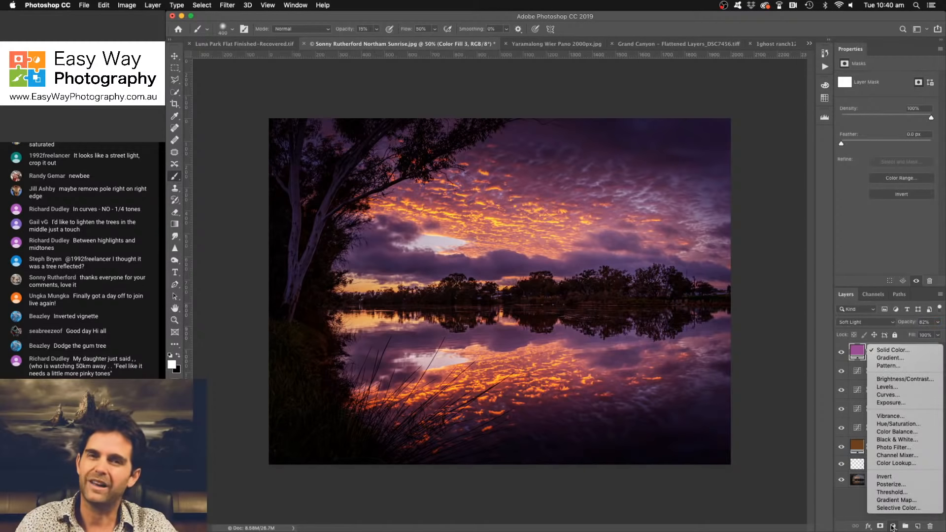
left_click(907, 397)
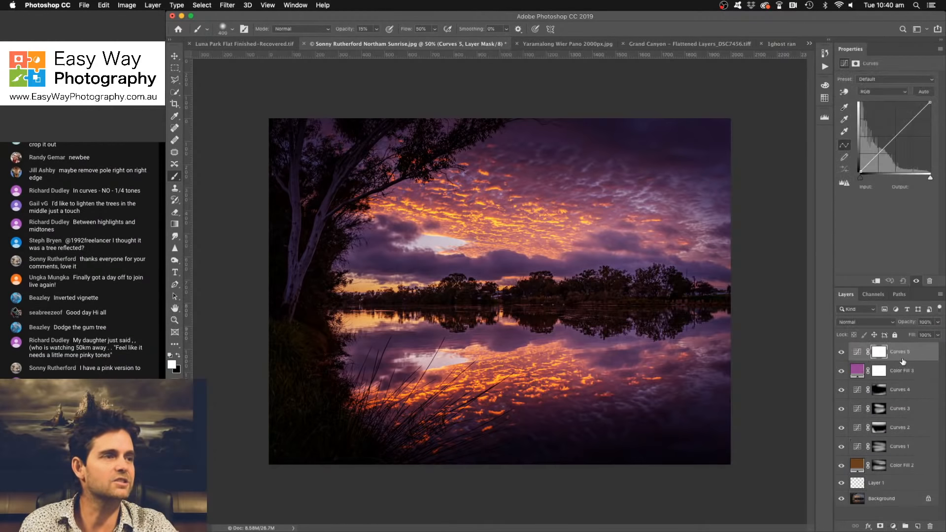
left_click_drag(904, 128, 887, 139)
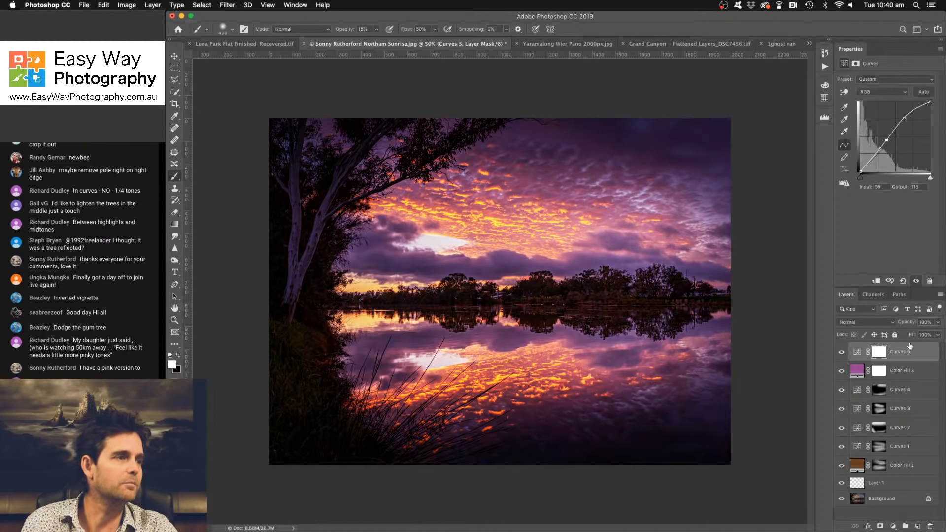
key("super+i")
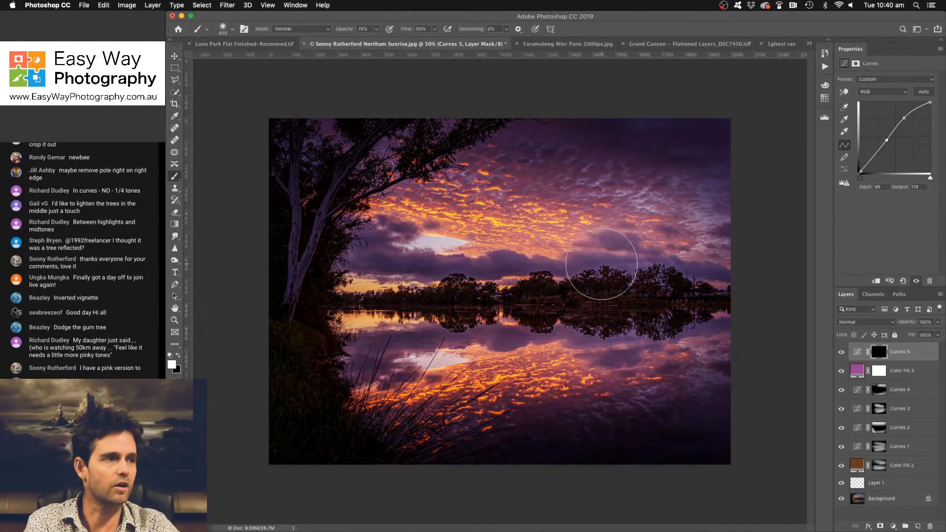
mouse_move(434, 210)
left_mouse_down()
mouse_move(626, 236)
mouse_move(424, 199)
mouse_move(463, 232)
mouse_move(669, 246)
mouse_move(695, 296)
mouse_move(584, 347)
mouse_move(502, 360)
mouse_move(301, 359)
left_mouse_up()
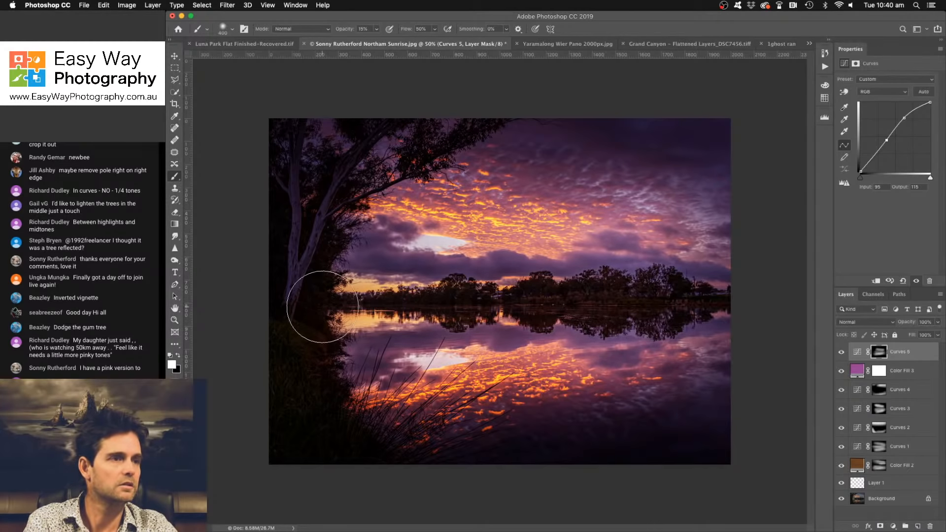
- Add another brightening Curves layer with a point at input 119 and output 146, invert its mask and paint white across the sky and water
left_click(893, 527)
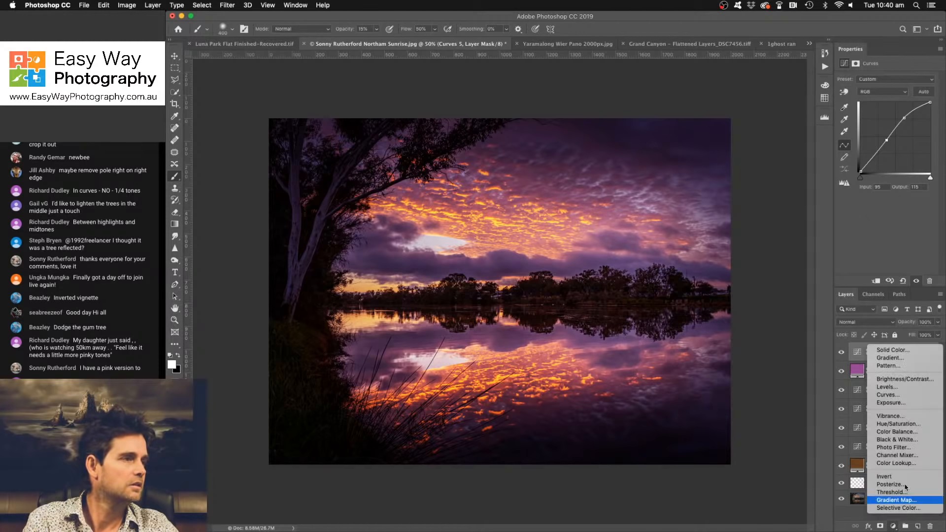
left_click(912, 395)
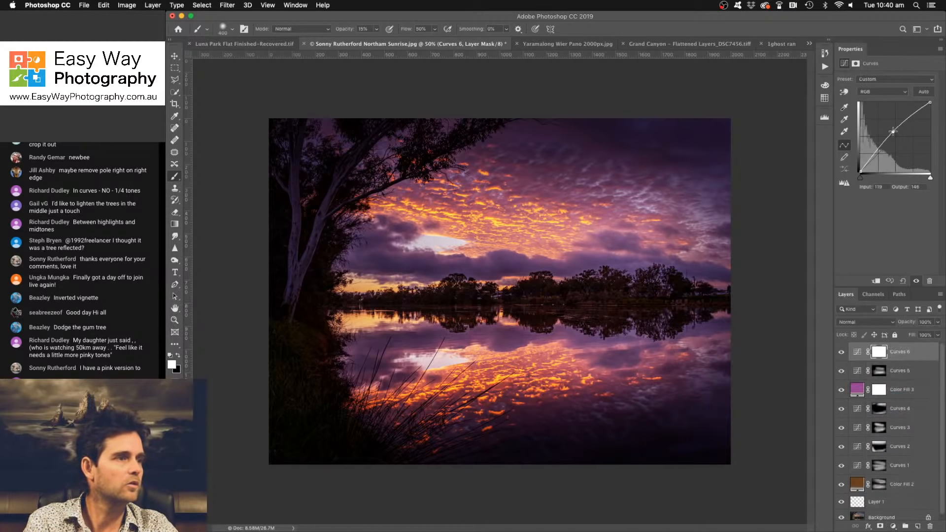
left_click_drag(892, 139, 894, 132)
key("super+i")
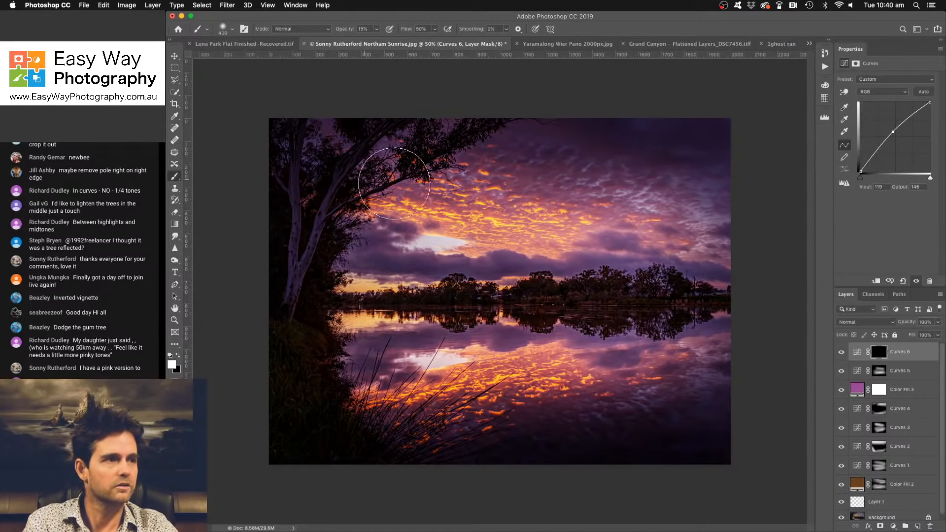
mouse_move(464, 197)
left_mouse_down()
mouse_move(416, 178)
mouse_move(686, 212)
mouse_move(412, 296)
mouse_move(673, 308)
mouse_move(639, 339)
mouse_move(360, 397)
mouse_move(408, 361)
mouse_move(737, 327)
left_mouse_up()
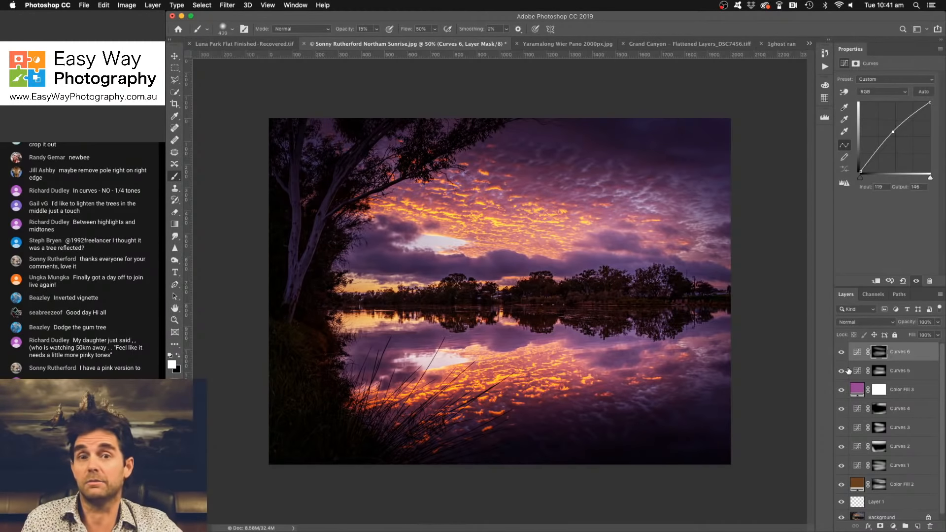
- Compare the retouched photo with the original by showing only the Background layer and restoring all layers, twice
scroll(872, 389, "down", 1)
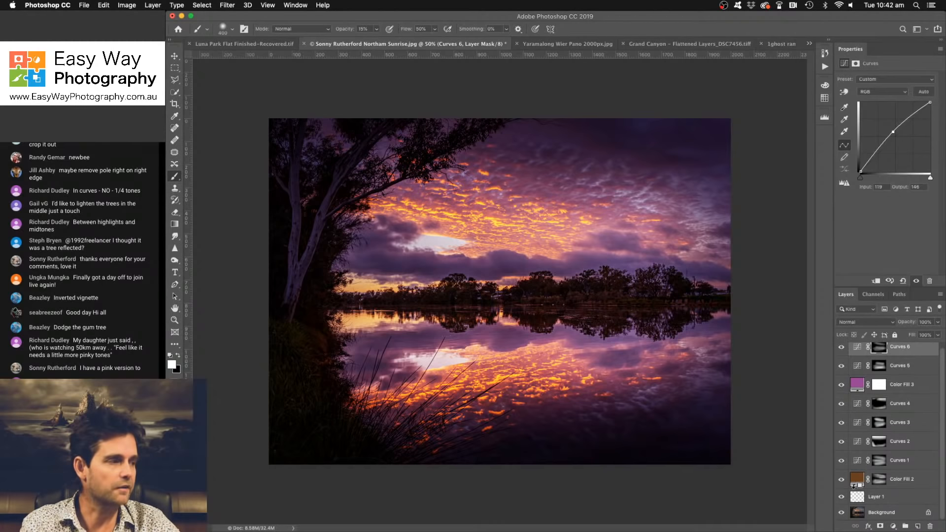
left_click(841, 513, "alt")
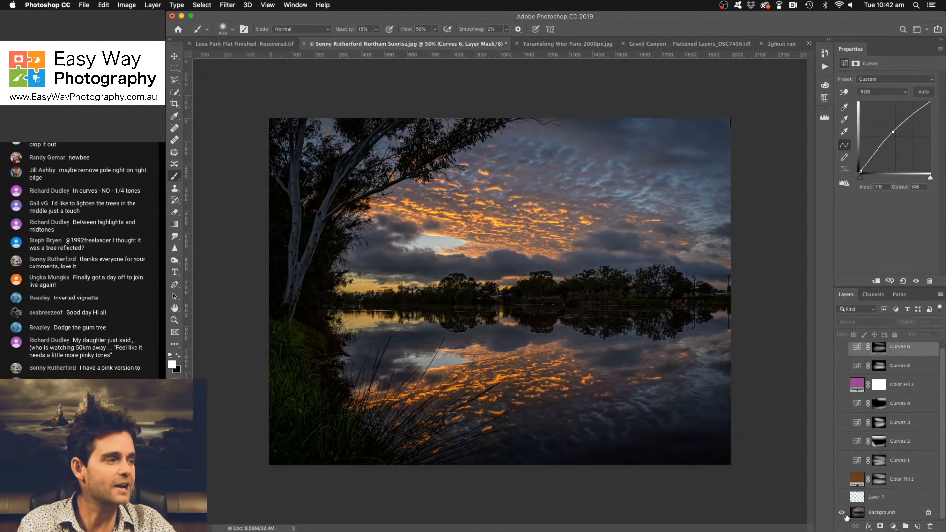
left_click(842, 514, "alt")
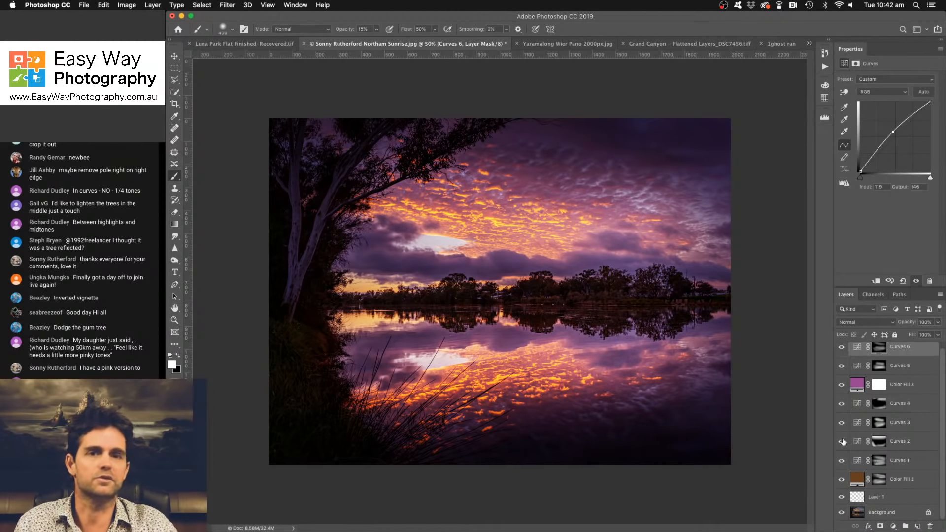
left_click(842, 512, "alt")
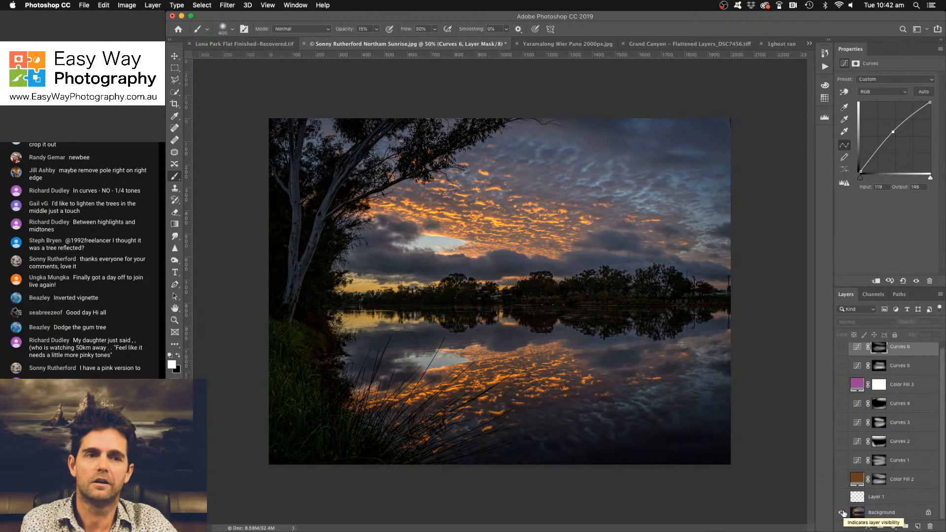
left_click(842, 512, "alt")
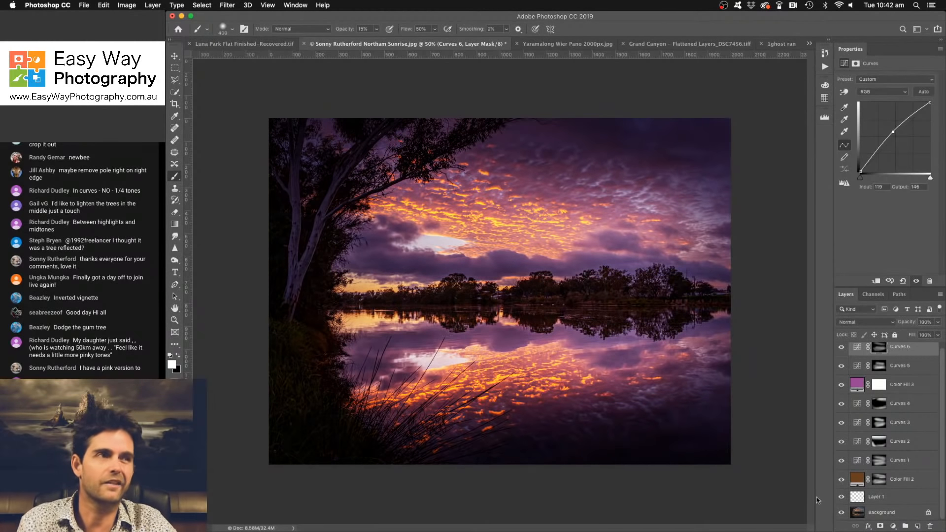
- Switch to the Yaramalong Wier Pano 2000px.jpg document
left_click(567, 44)
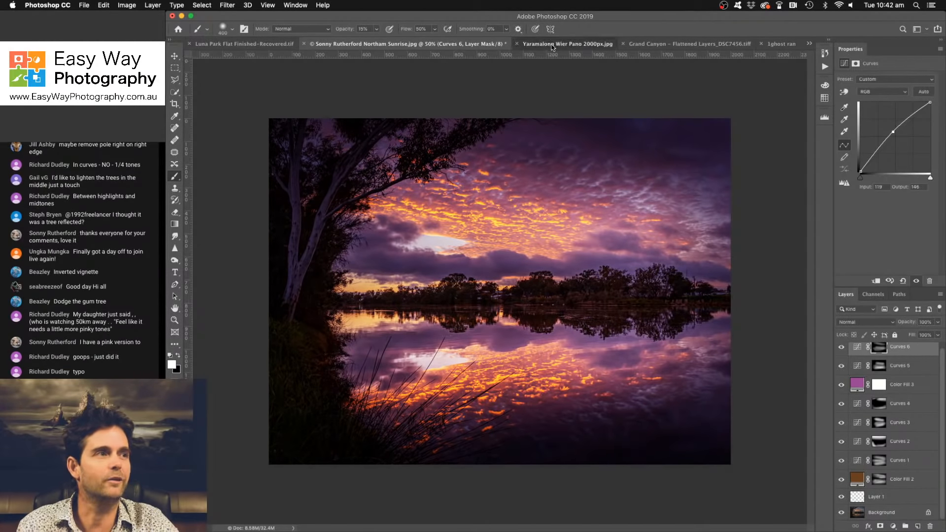
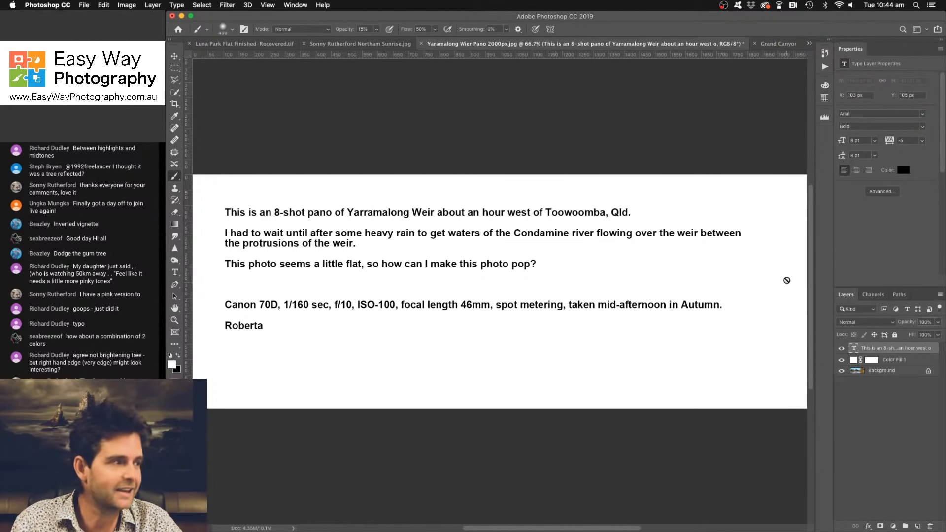
- Hide the Color Fill 1 and text layers so the weir panorama shows
left_click(841, 360)
left_click(842, 348)
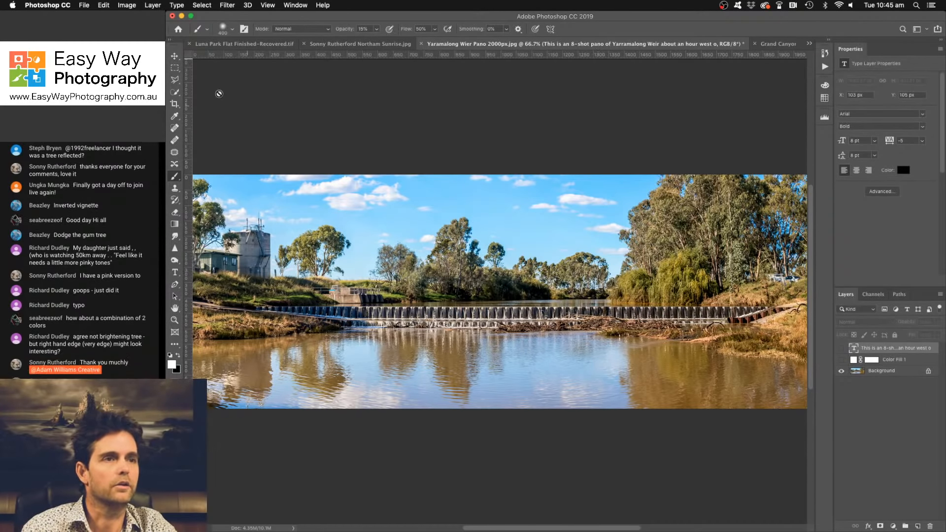
left_click(175, 56)
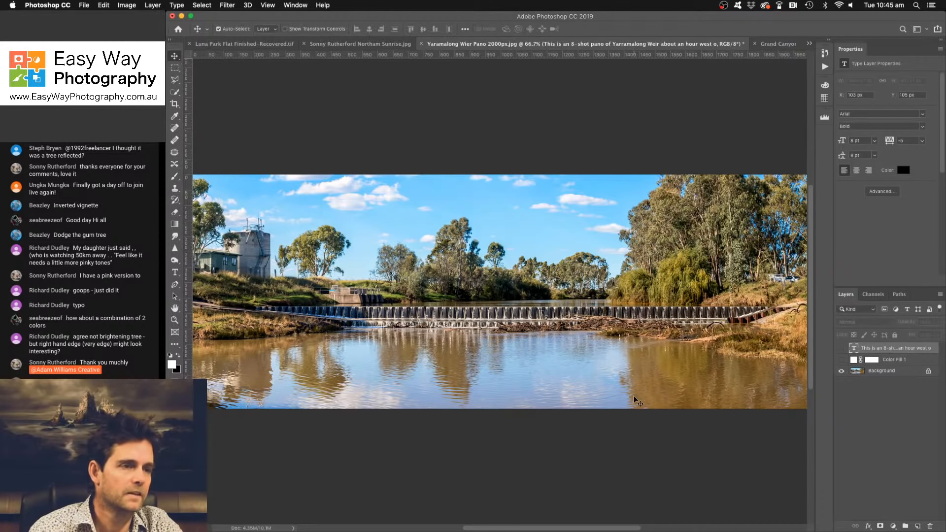
- Reread the photographer's notes by showing the text and Color Fill 1 layers and hiding them again, twice
left_click(841, 348)
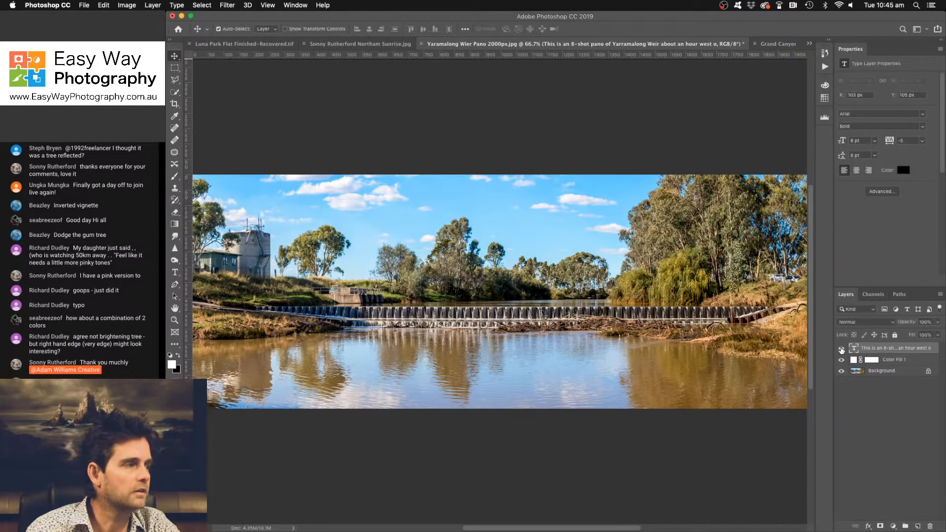
left_click(841, 360)
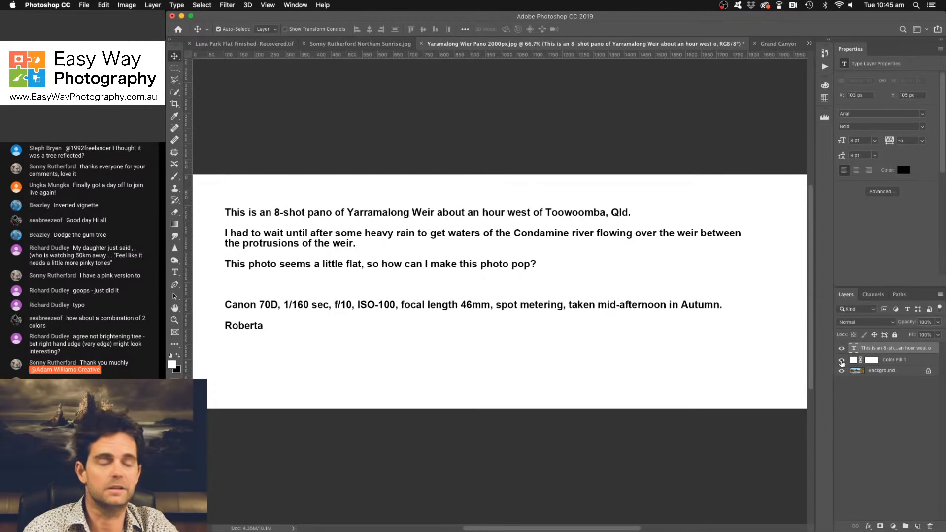
left_click(842, 360)
left_click(841, 348)
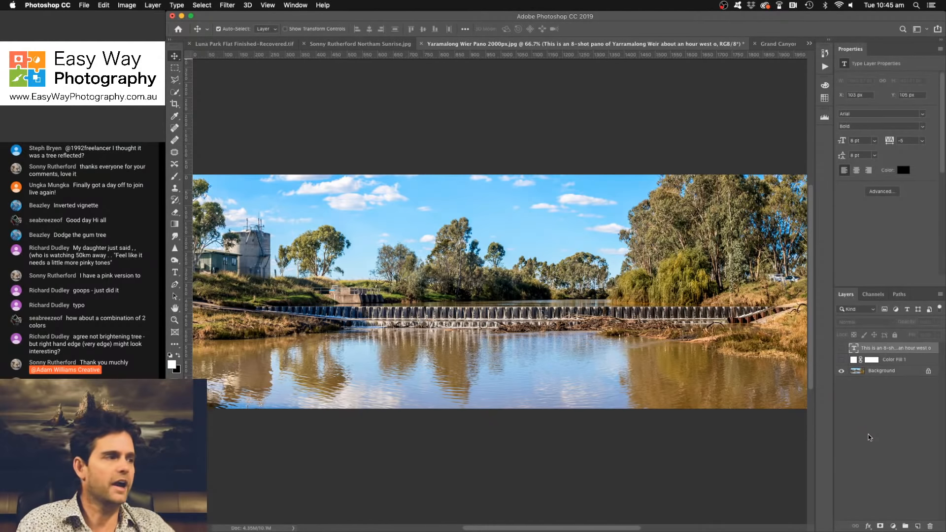
left_click(841, 359)
left_click(842, 348)
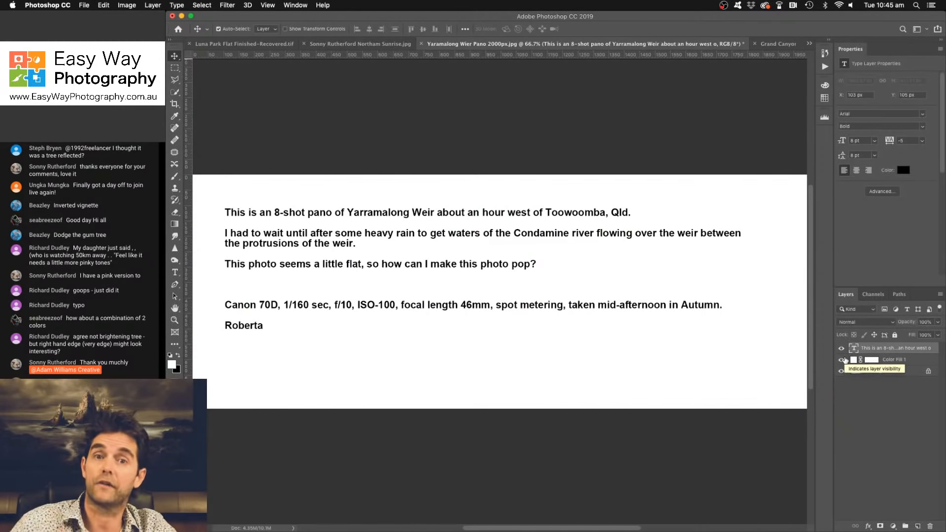
left_click(842, 359)
left_click(841, 349)
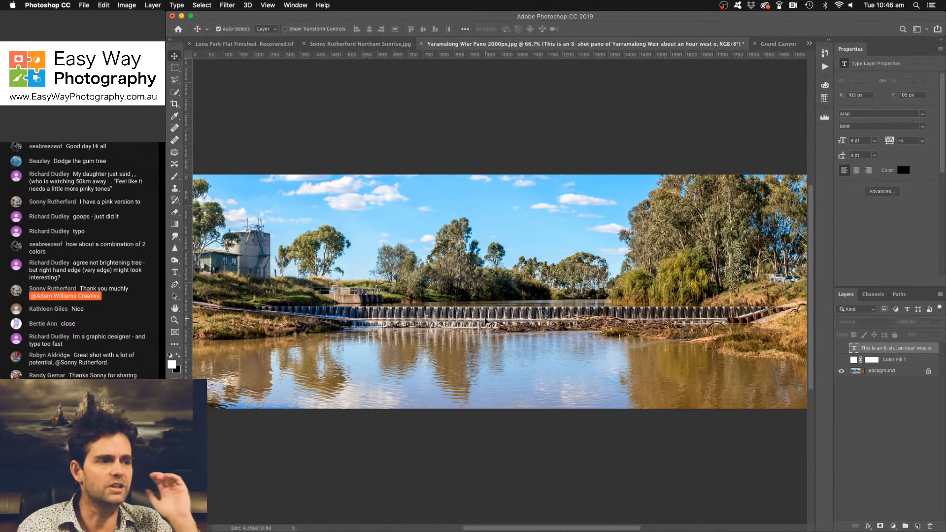
- Try cropping the panorama to its left part with the weir and tank, using an unconstrained ratio, and undo the crop
left_click(175, 104)
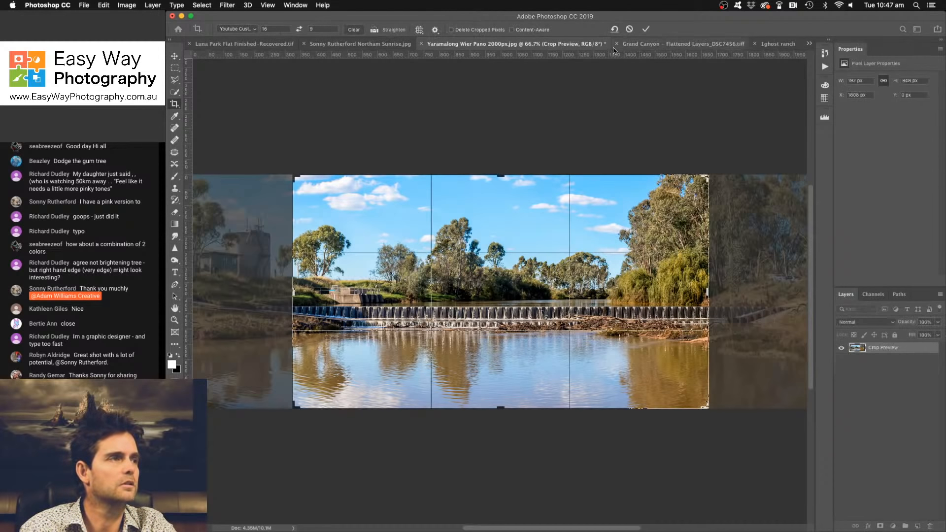
left_click(615, 29)
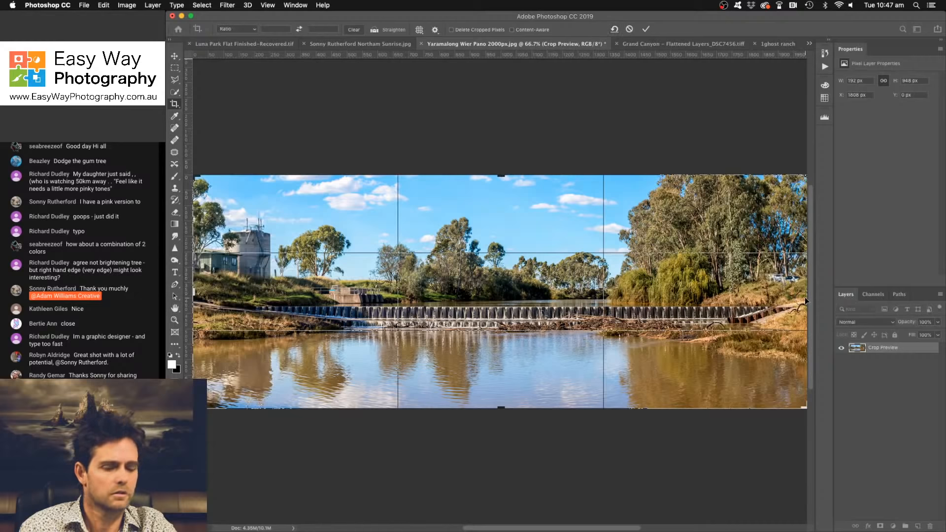
key("super+minus")
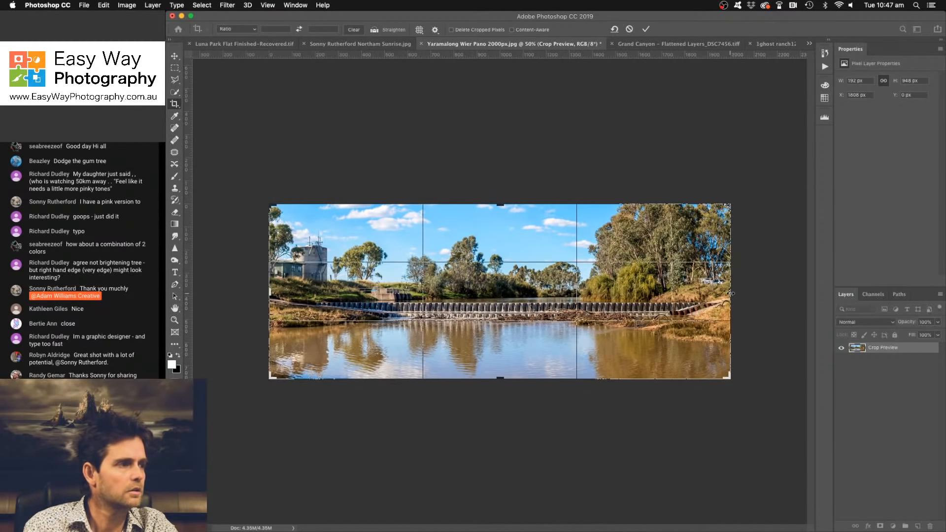
left_click_drag(733, 296, 628, 294)
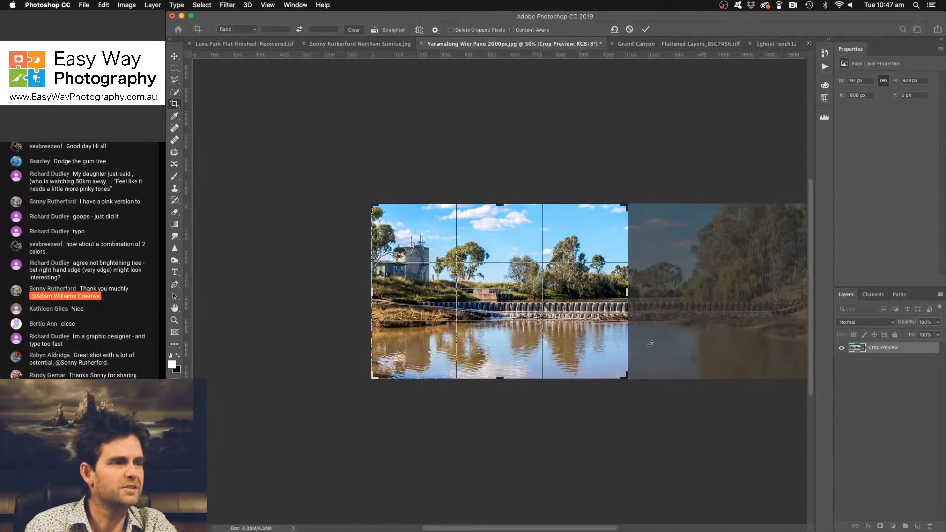
left_click(646, 29)
key("super+1")
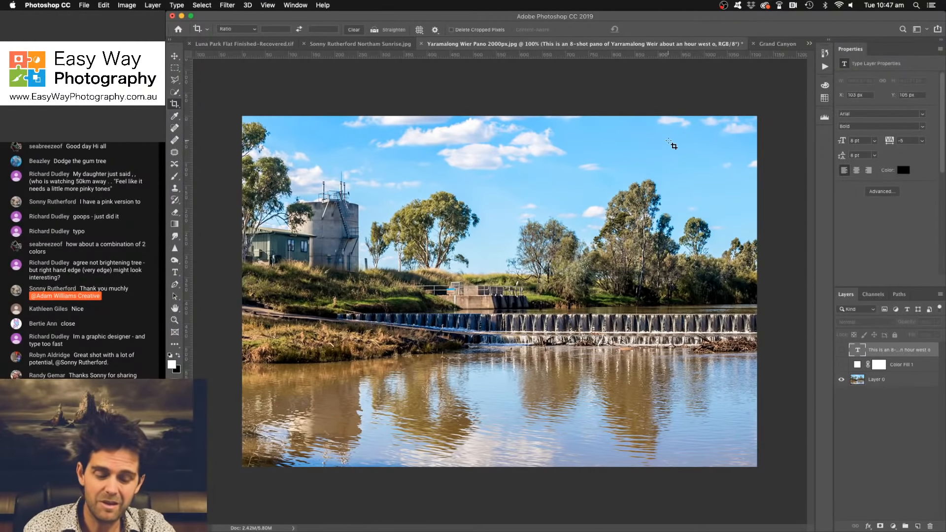
key("super+z")
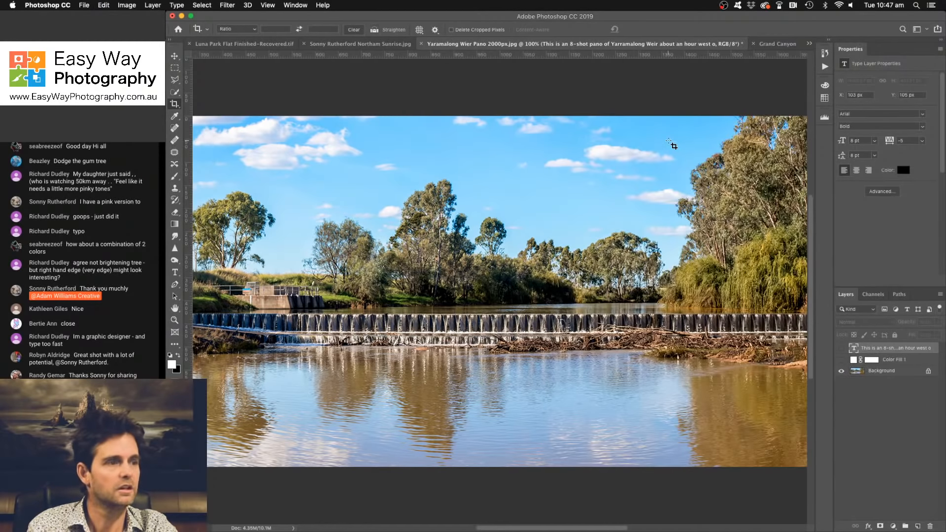
key("super+minus")
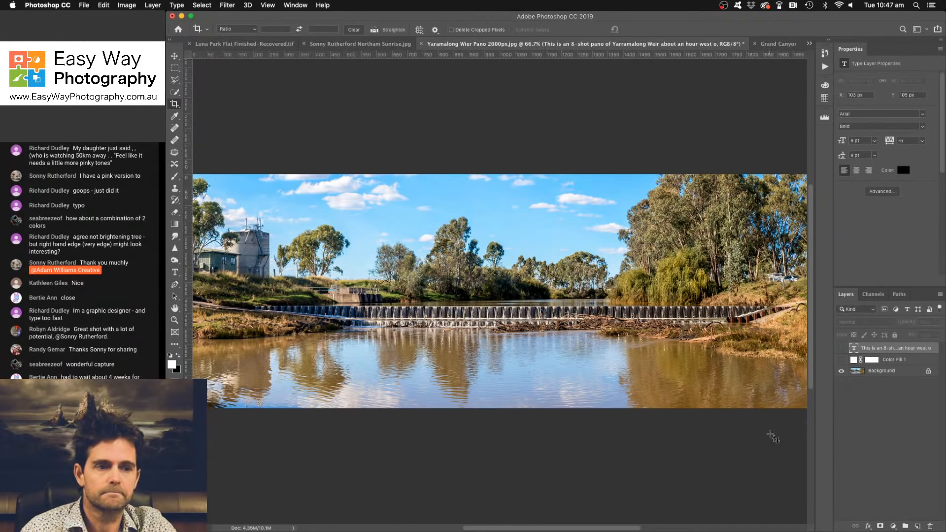
- Check the photo description once more by showing and hiding its text and white fill layers
left_click(841, 359)
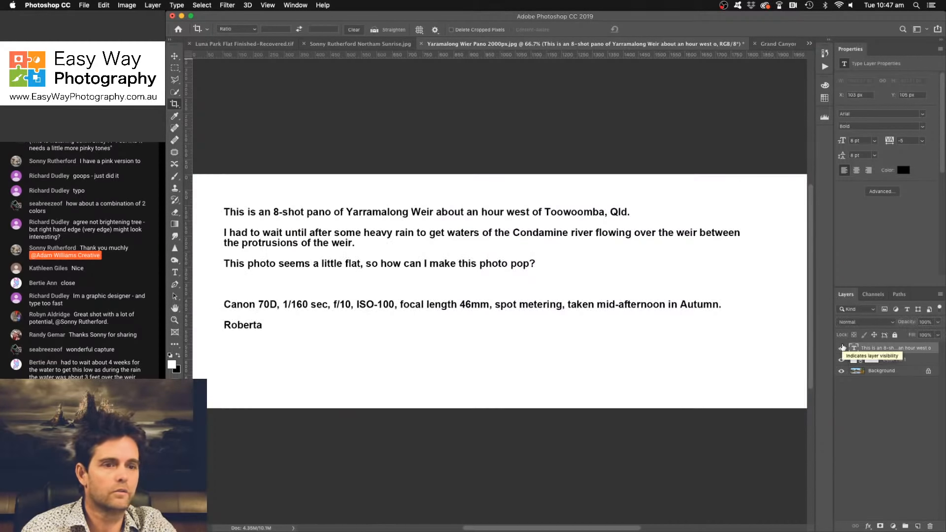
left_click_drag(842, 348, 841, 359)
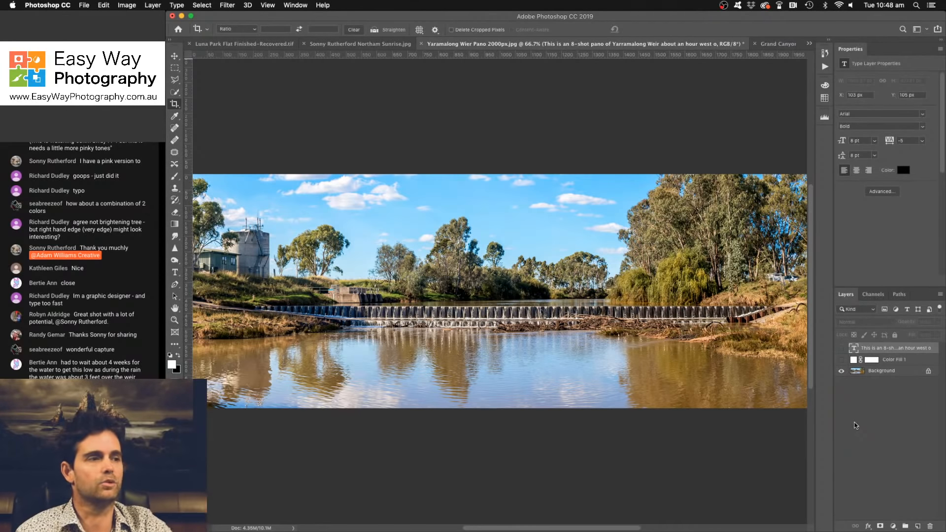
- Try a nearly square crop around the central weir and trees, and cancel it
left_click(175, 104)
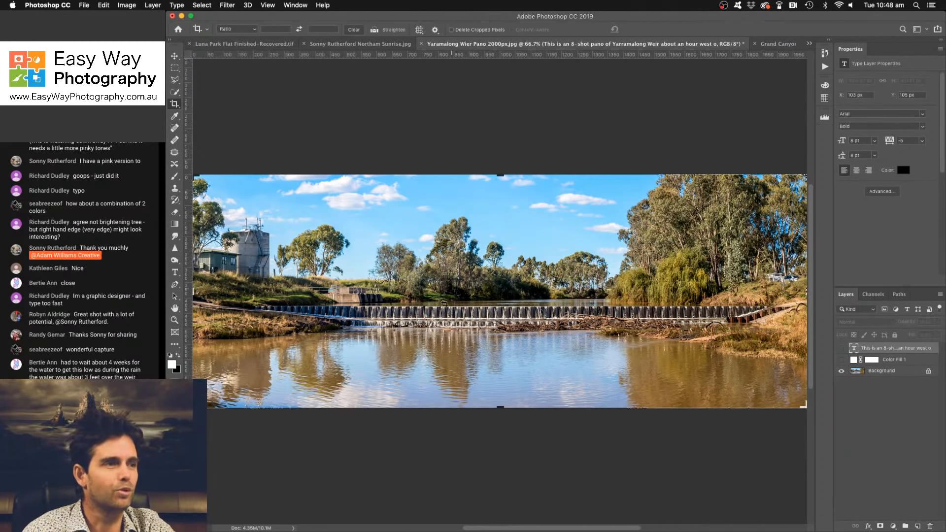
left_click_drag(193, 290, 302, 284)
left_click_drag(698, 293, 575, 282)
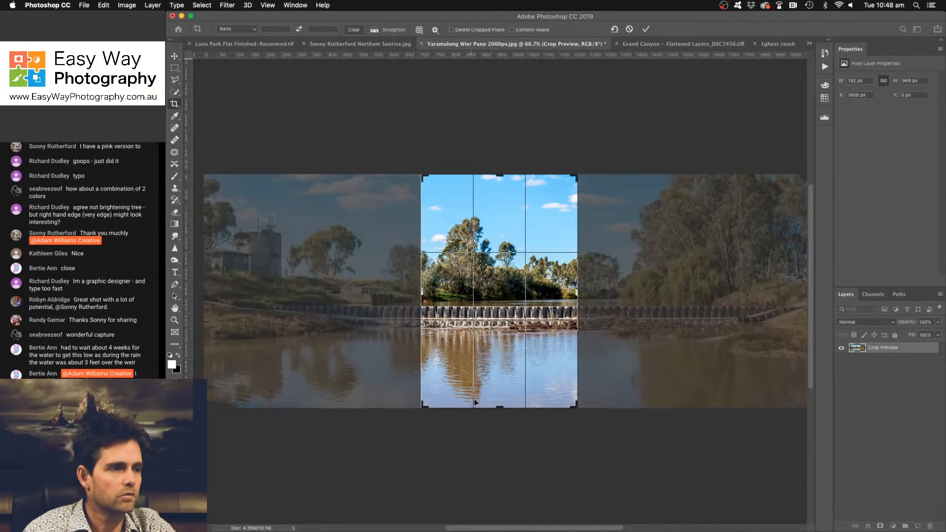
left_click_drag(500, 407, 499, 385)
left_click_drag(494, 199, 496, 215)
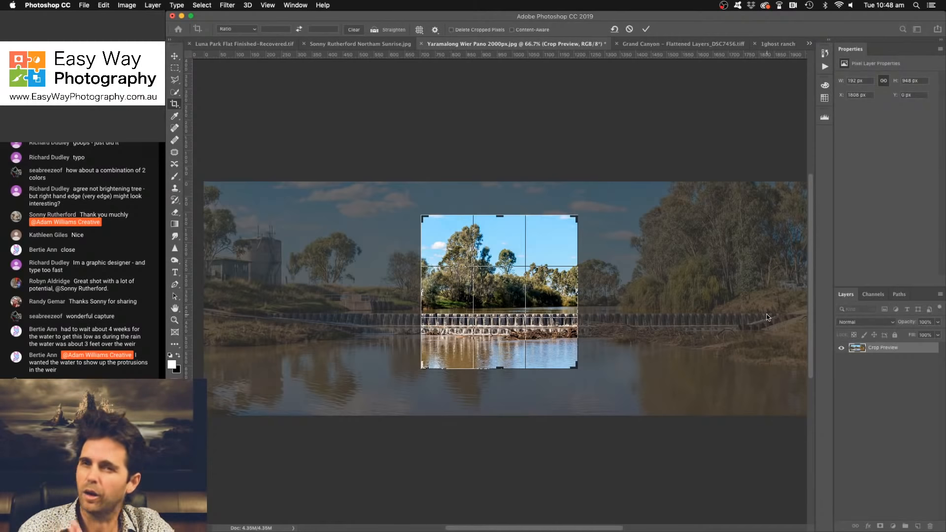
left_click(629, 31)
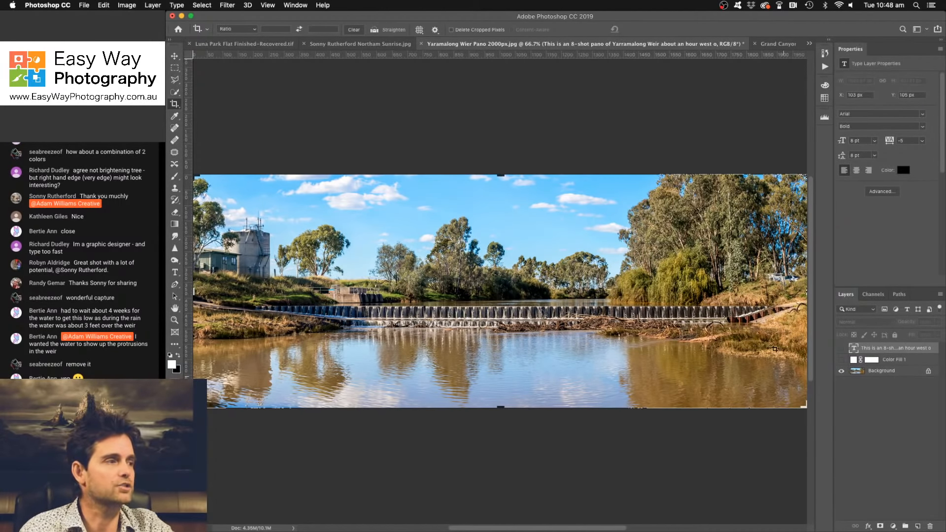
left_click(175, 56)
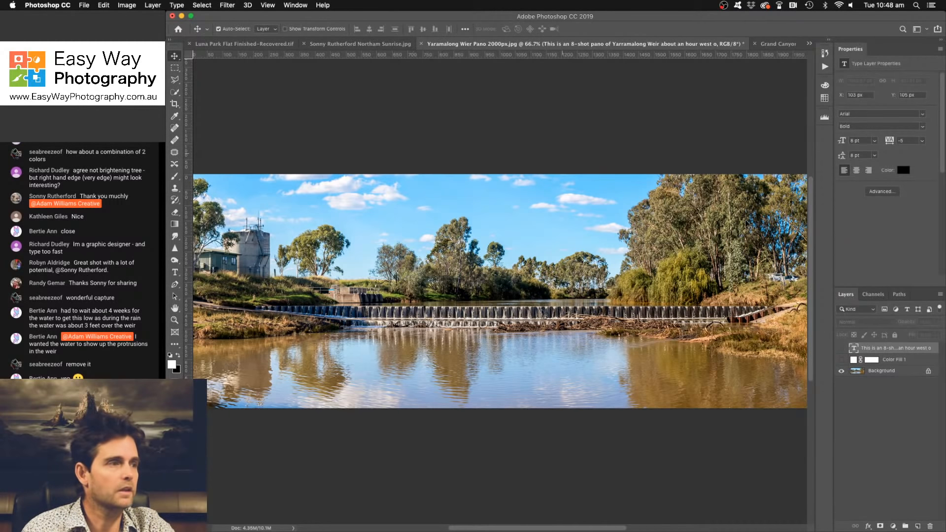
- Add a Black & White adjustment layer and toggle its visibility to compare it with the colour photo
left_click(893, 526)
left_click(894, 440)
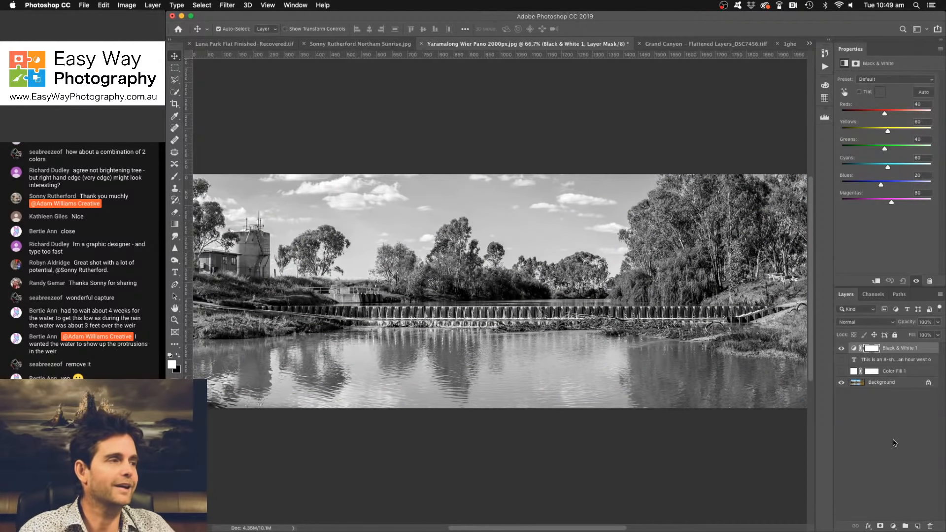
left_click(842, 348)
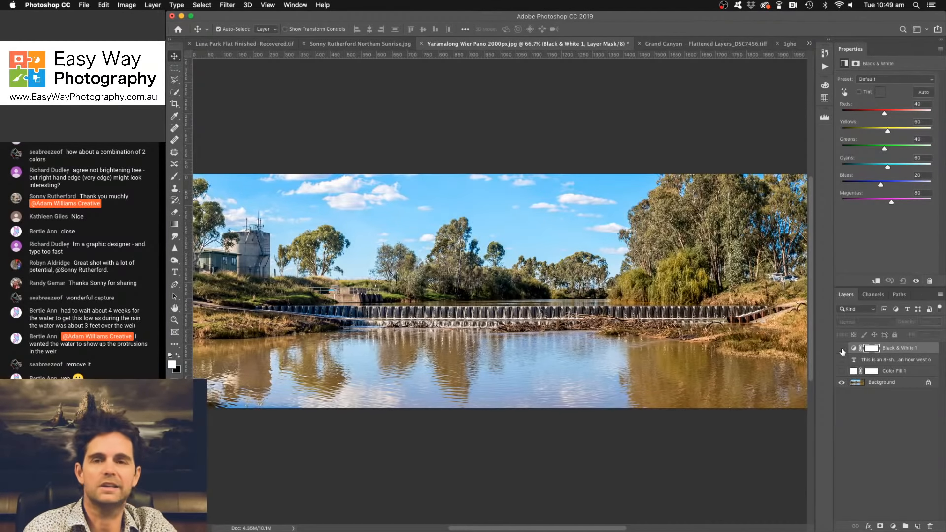
left_click(842, 348)
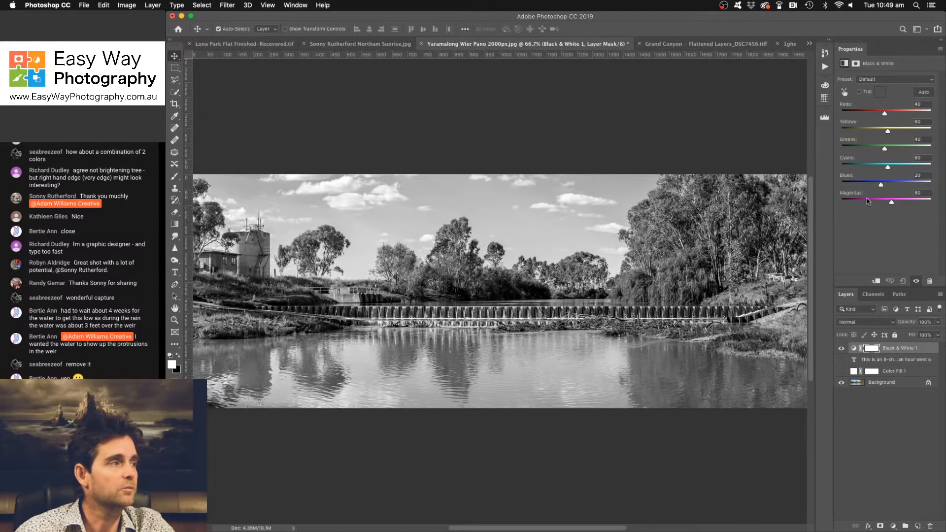
- Tune the Black & White layer to Yellows 128, Cyans -59, Blues 5 and Magentas 18, checking the sky up close
left_click_drag(888, 131, 901, 132)
mouse_move(881, 184)
left_mouse_down()
mouse_move(854, 183)
mouse_move(873, 168)
mouse_move(859, 169)
mouse_move(863, 184)
left_mouse_up()
key("super+equal")
key("super+equal")
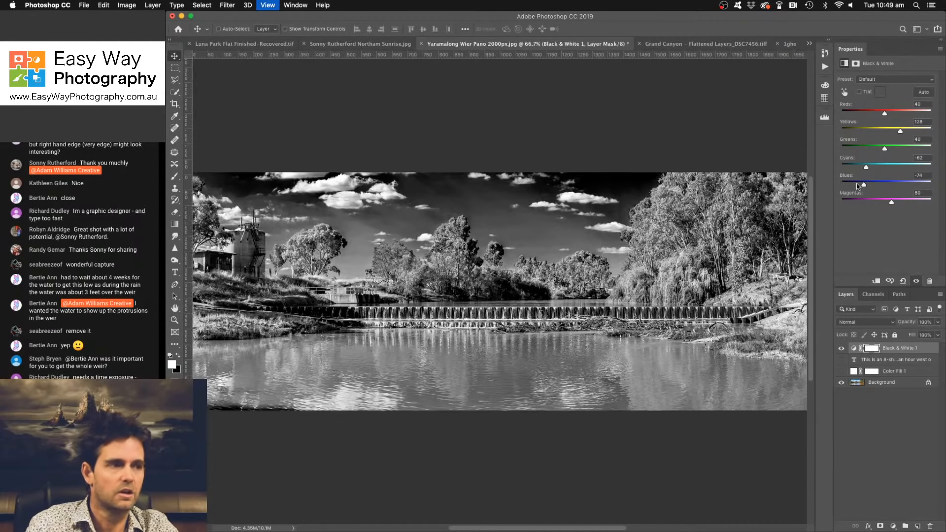
scroll(522, 174, "up", 10)
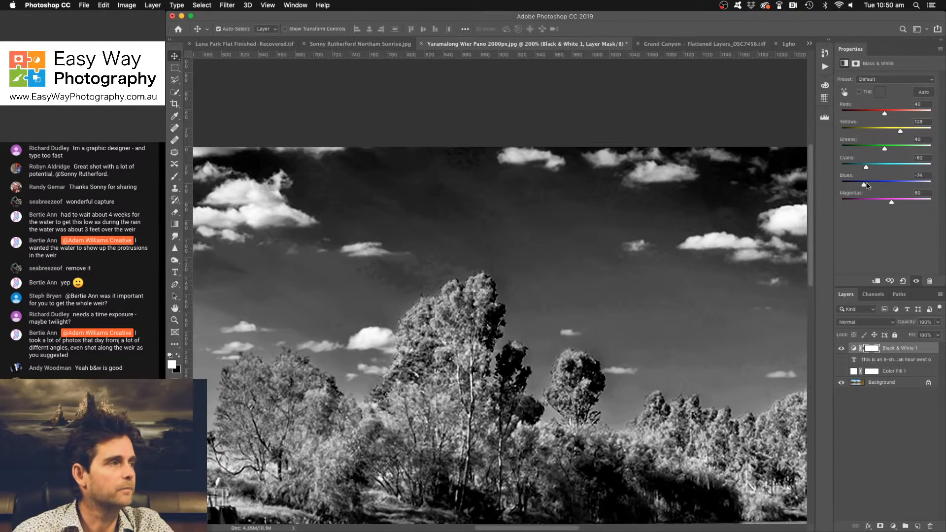
left_click_drag(865, 185, 885, 151)
left_click(853, 184)
left_click_drag(891, 202, 868, 169)
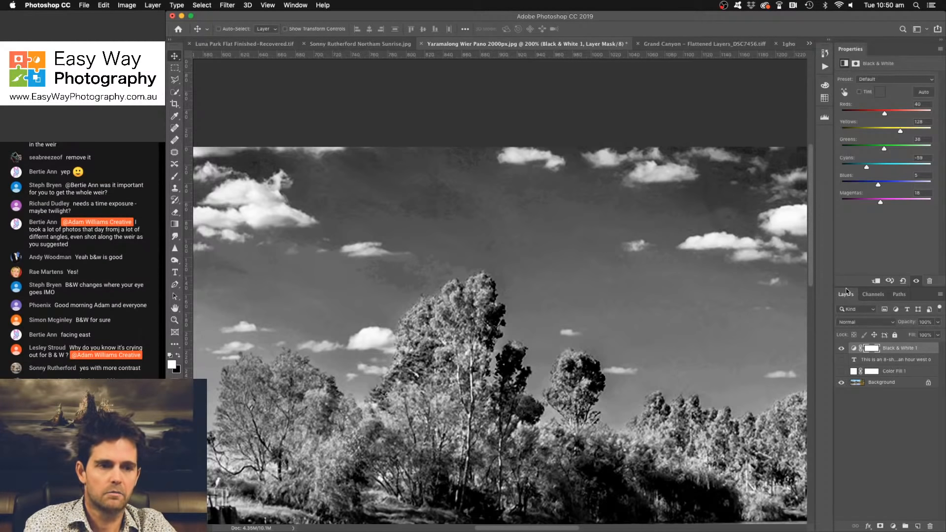
- Darken the Blues further on the whole panorama and reset the Black & White adjustment to its defaults
key("super+0")
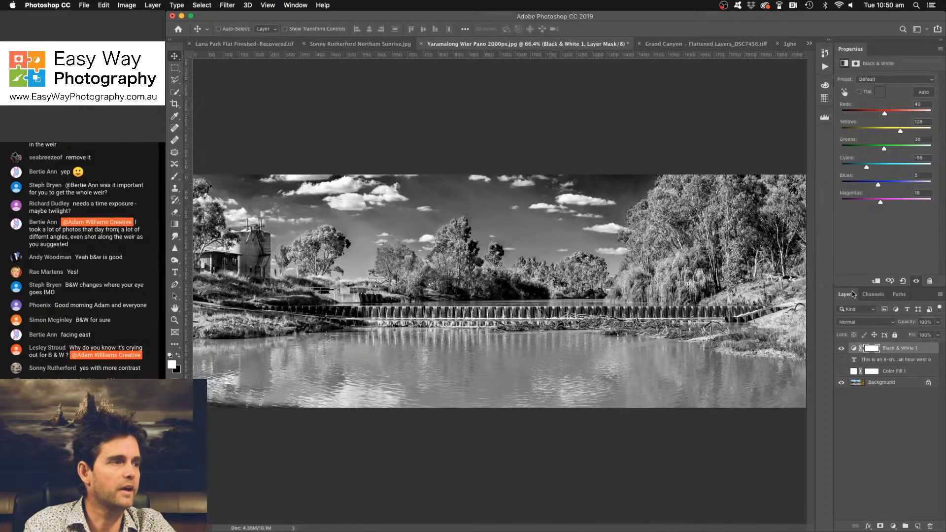
mouse_move(878, 184)
left_mouse_down()
mouse_move(861, 186)
mouse_move(873, 186)
left_mouse_up()
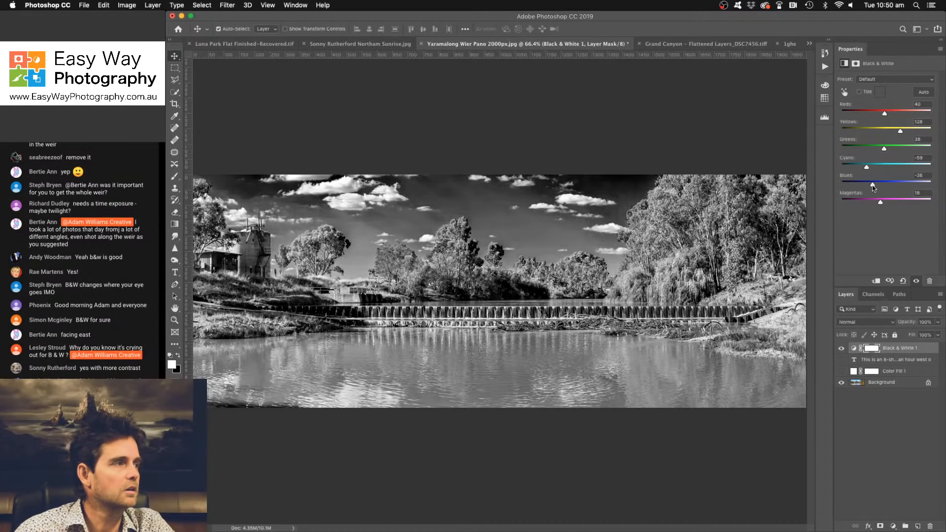
left_click(902, 281)
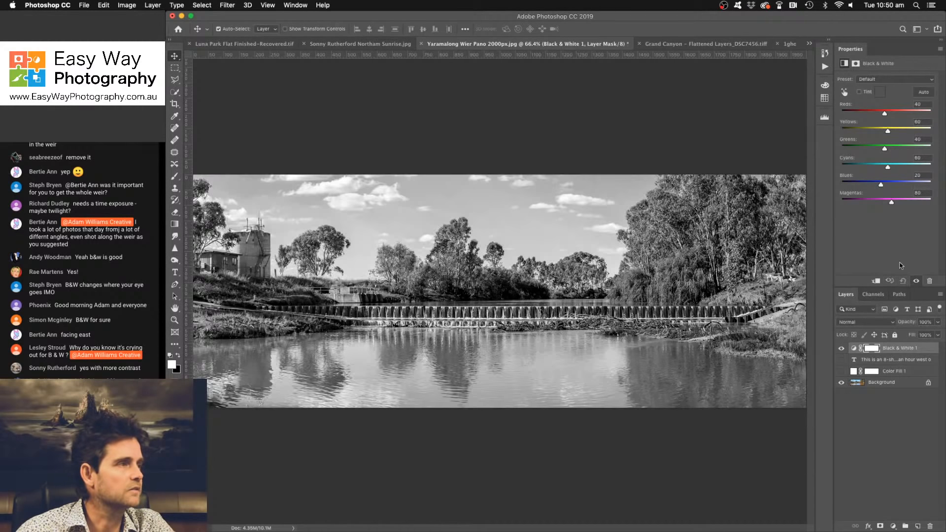
- Set the Black & White layer to Yellows 113, Cyans 15 and Blues -21, and delete the layer
left_click_drag(887, 131, 898, 132)
left_click_drag(887, 167, 875, 184)
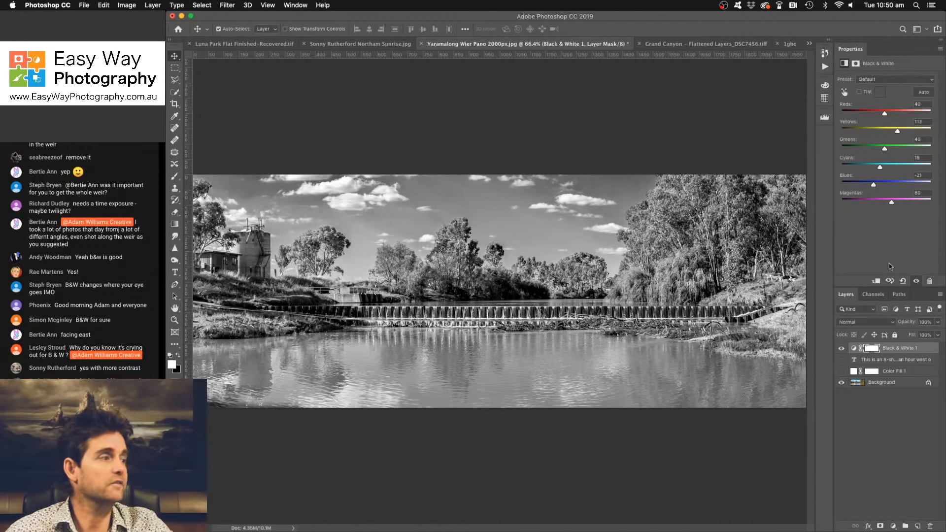
left_click_drag(907, 352, 930, 527)
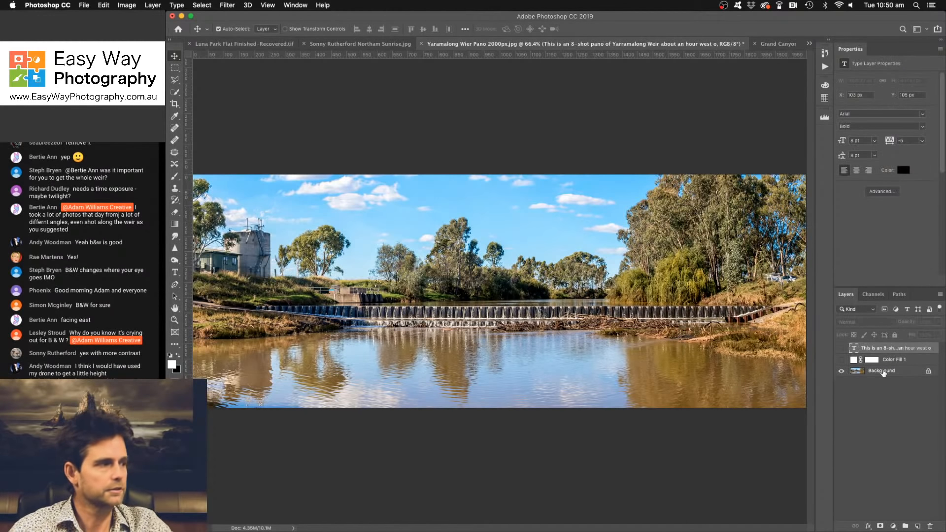
- Duplicate the Background layer and open the copy in the Nik Collection's Silver Efex Pro 2 filter
left_click(882, 374)
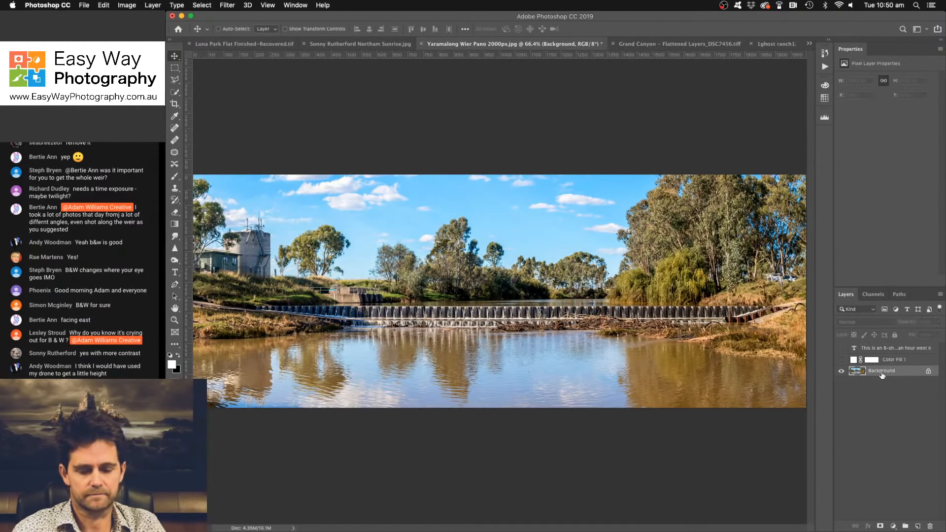
key("super+j")
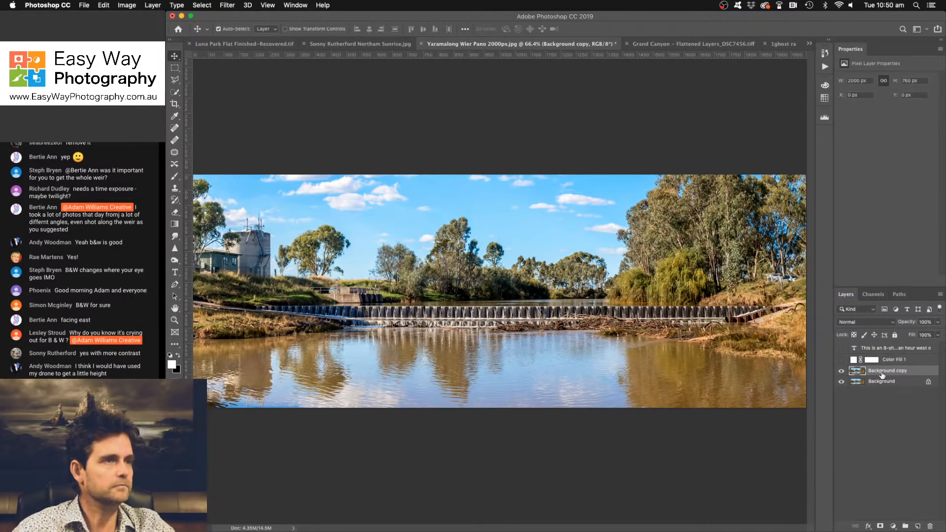
left_click(230, 5)
mouse_move(255, 163)
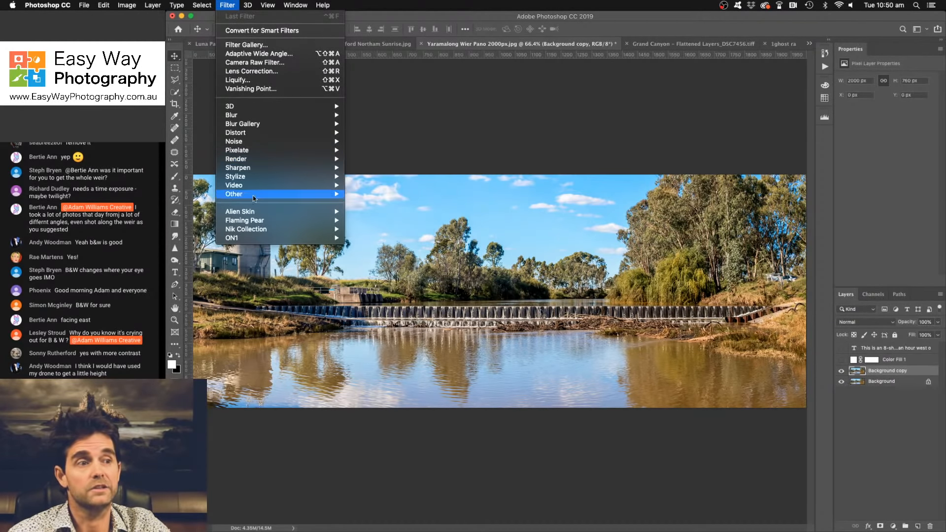
mouse_move(260, 228)
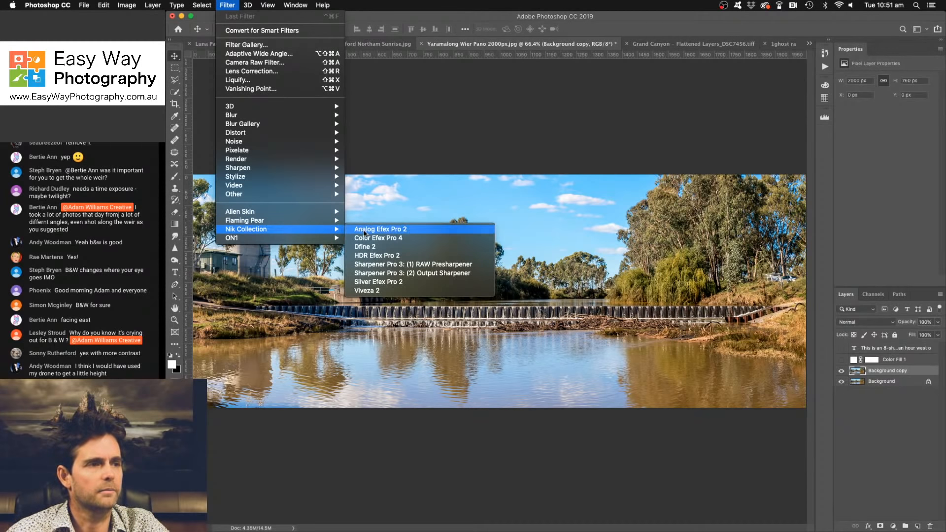
left_click(380, 283)
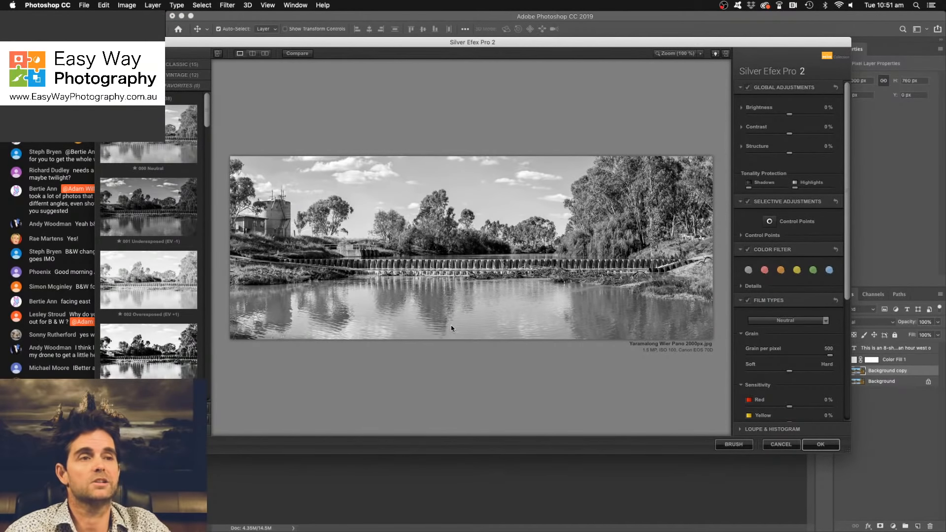
- Preview the black-and-white presets from 001 Underexposed to 009 Low Key 1 on the panorama, comparing the high-contrast ones
left_click_drag(206, 121, 206, 99)
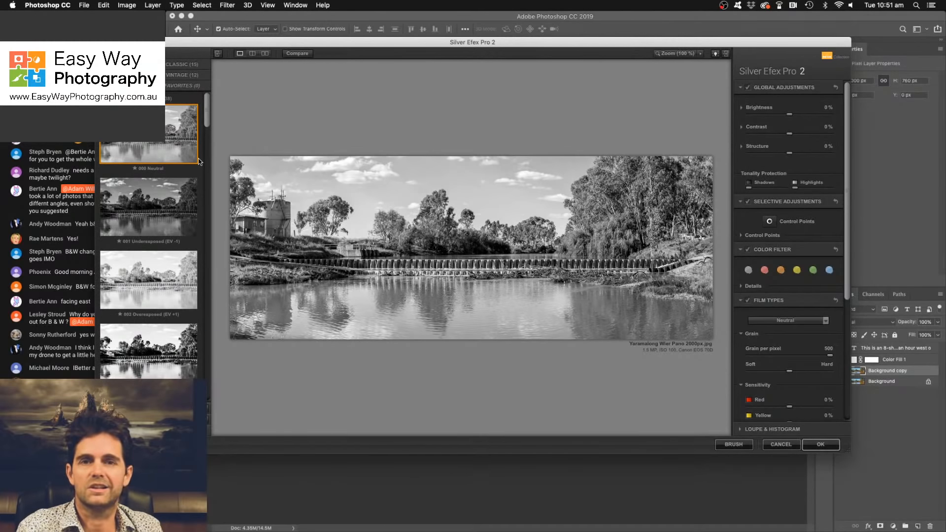
key("Down")
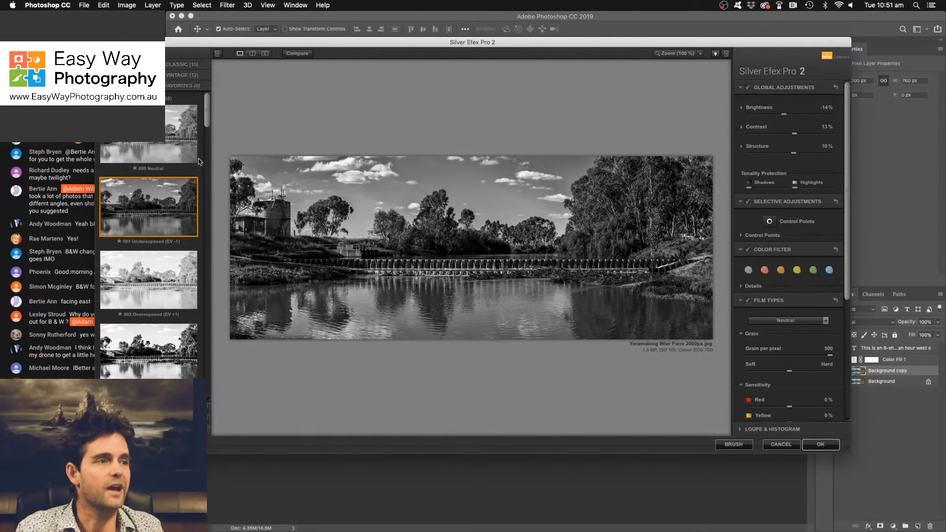
key("Down")
key("Down")
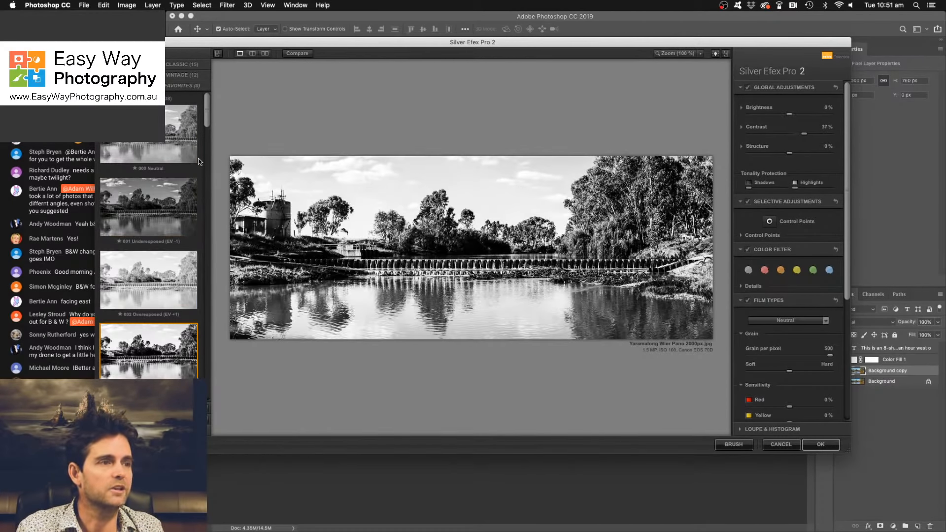
scroll(199, 161, "down", 3)
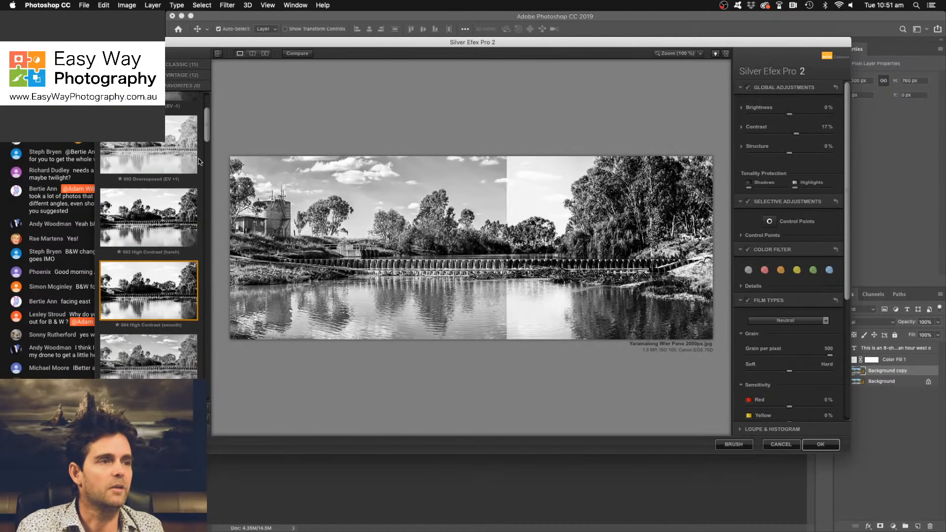
key("Up")
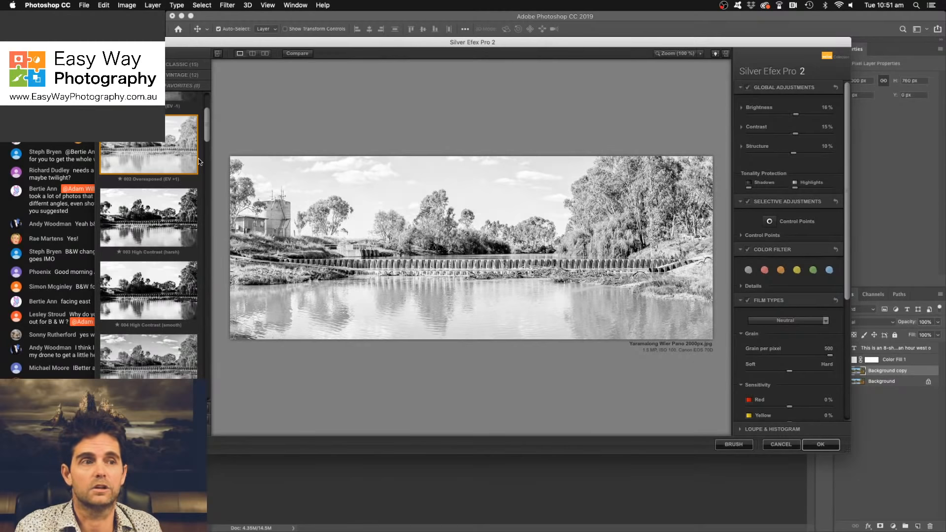
key("Down")
key("Down")
key("Down")
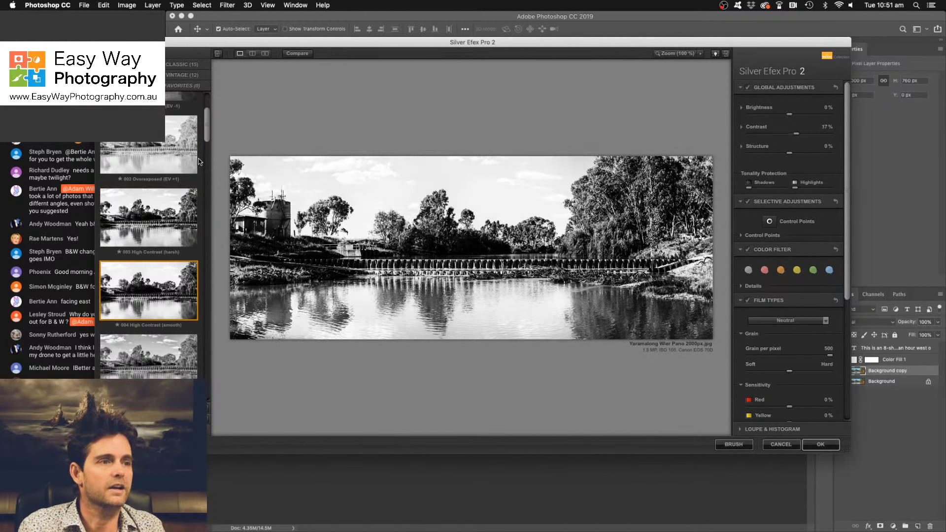
key("Down")
key("Down")
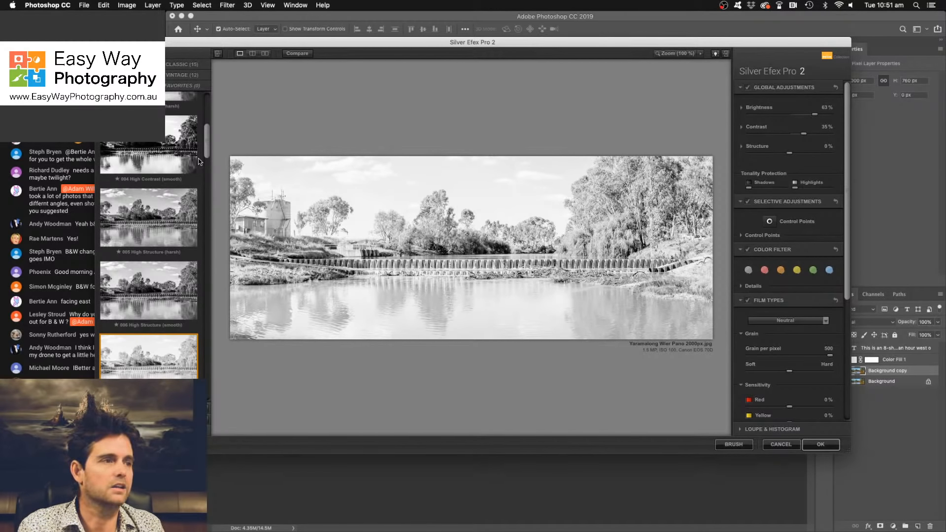
key("Down")
key("Down")
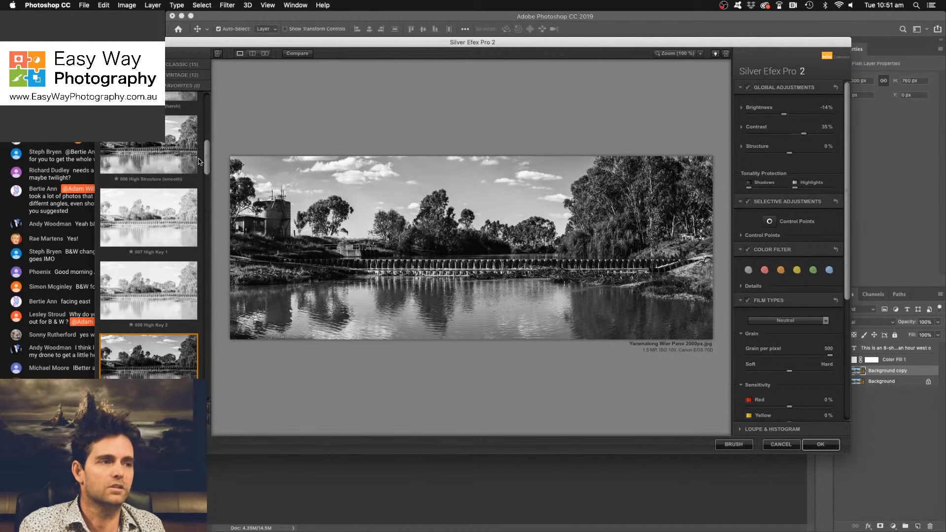
- Step through the remaining presets past 023 Wet Rocks and select the preset directly after it
key("Down")
key("Down")
key("Down")
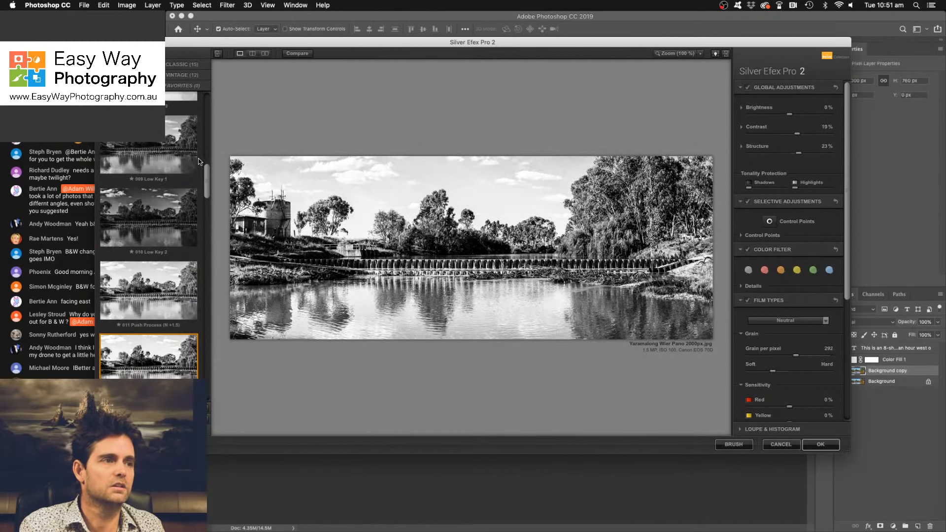
key("Down")
key("Down")
key("Down")
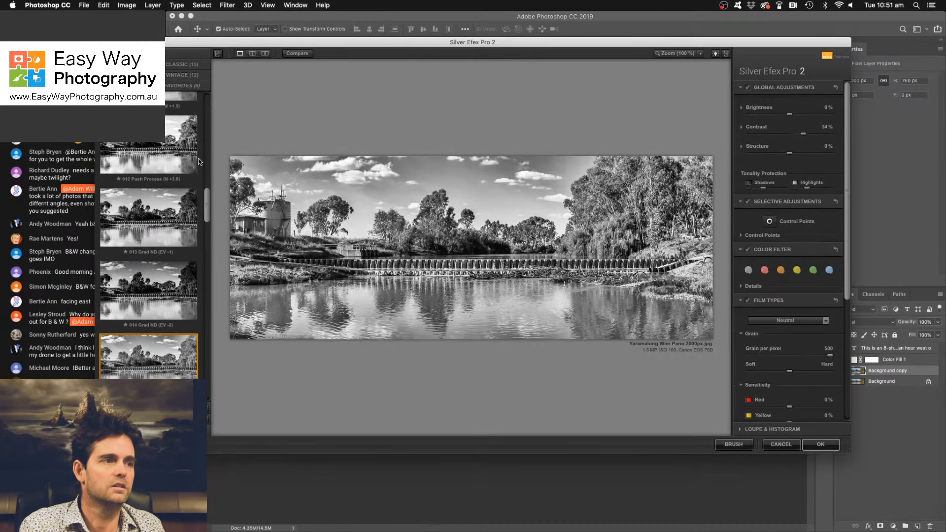
key("Down")
key("Down")
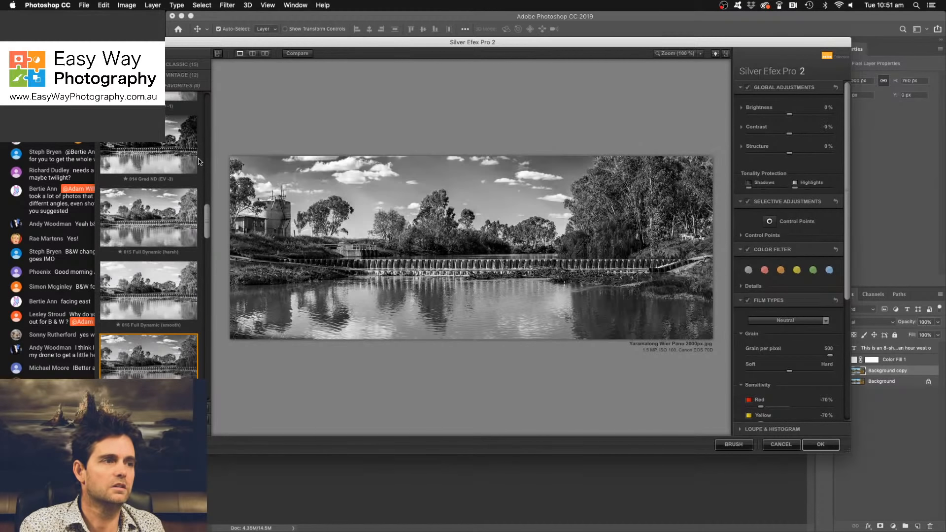
key("Down")
key("Down")
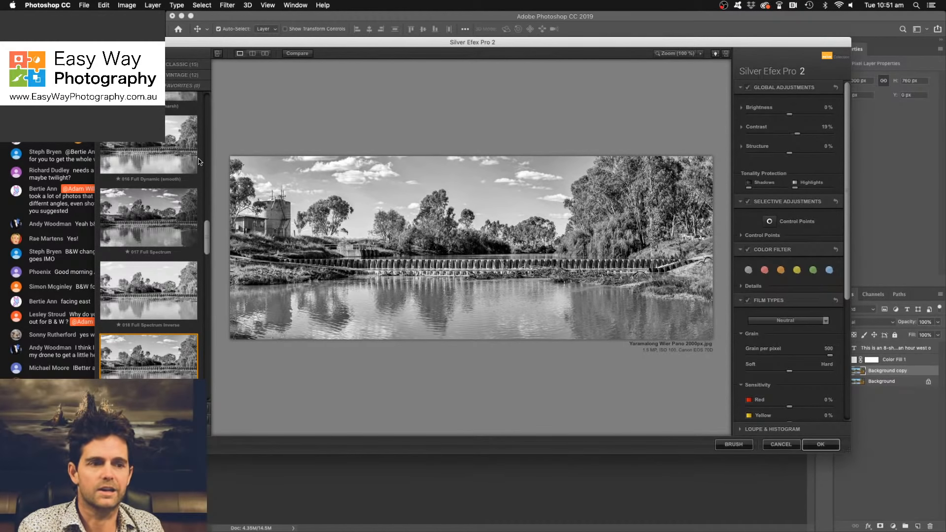
key("Down")
key("Down")
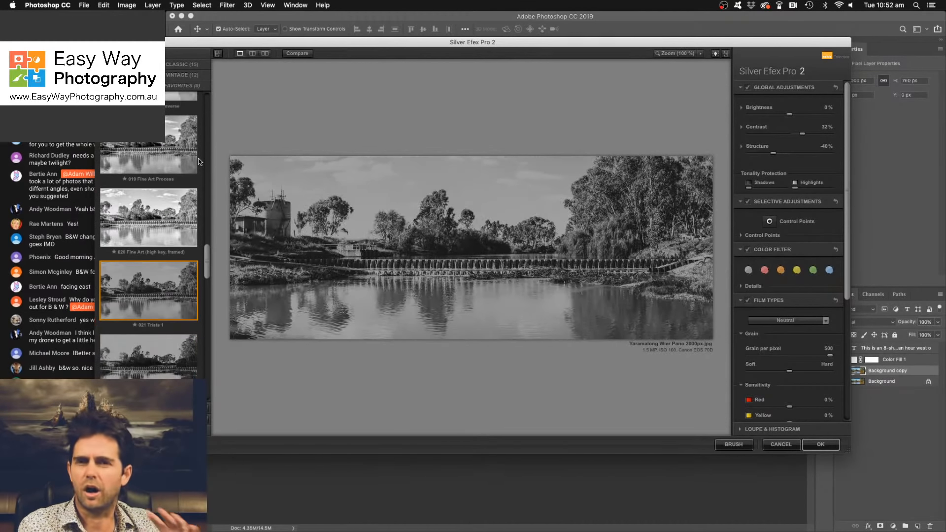
key("Down")
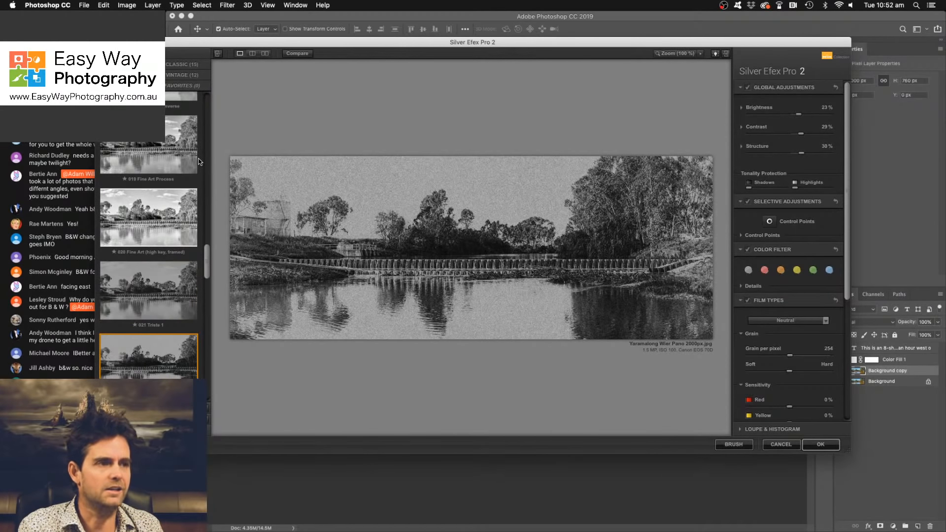
key("Down")
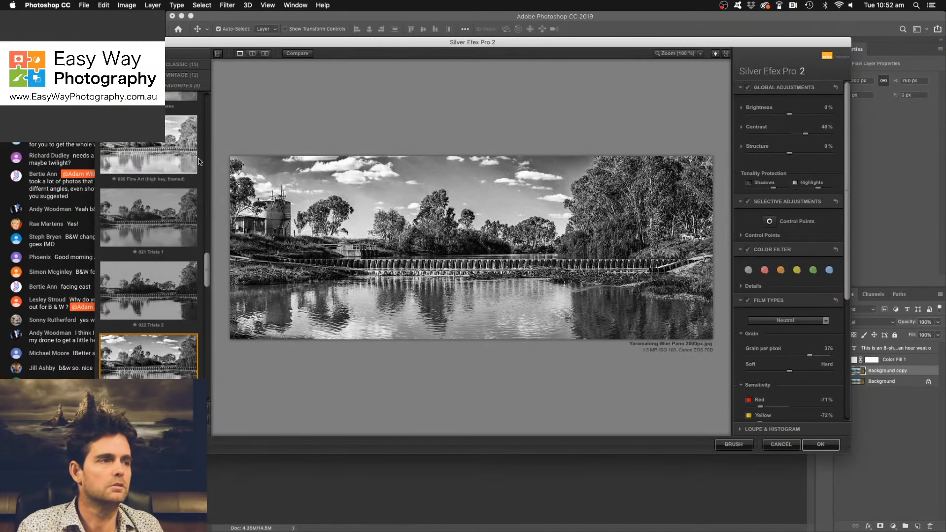
key("Down")
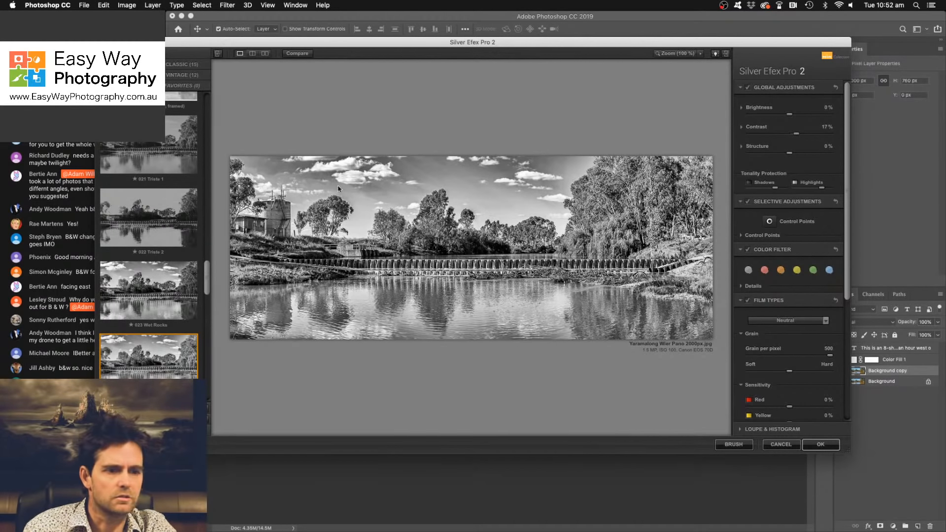
- Configure the filter settings to apply the filtered effect to the current layer after clicking OK
left_click(160, 445)
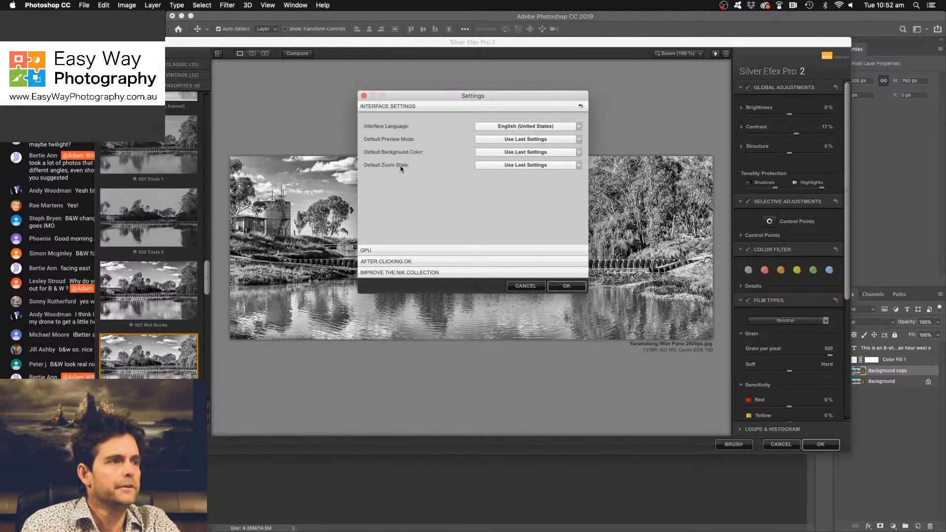
left_click(425, 261)
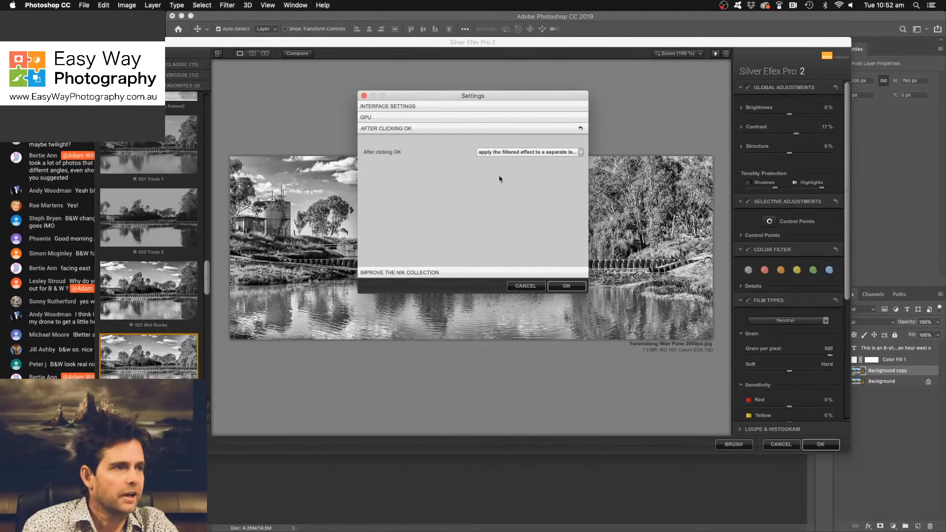
left_click(570, 156)
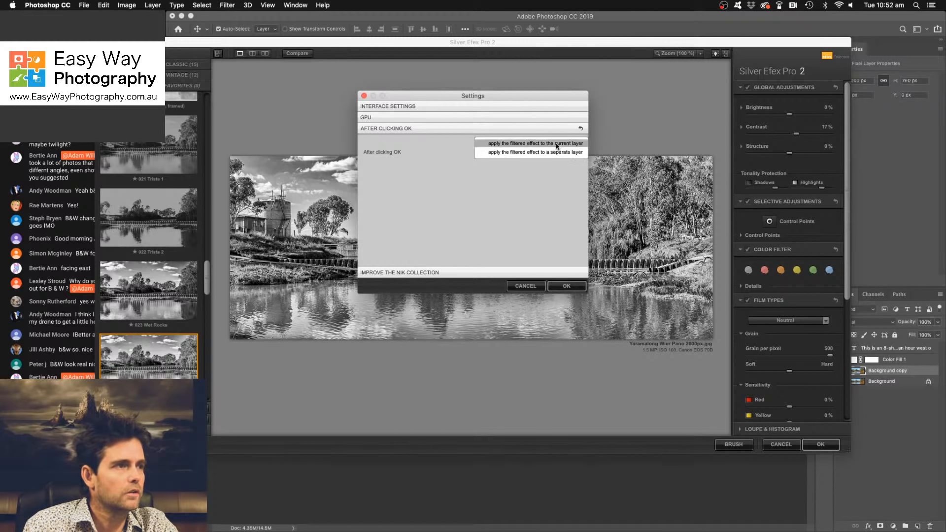
left_click(557, 143)
left_click(569, 287)
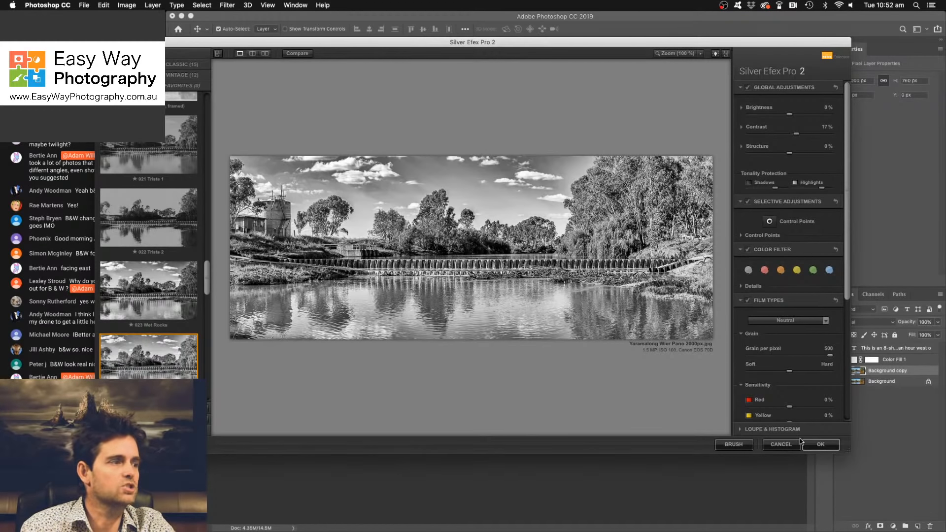
- Apply the black-and-white conversion to Background copy and toggle that layer's visibility to compare it with the colour photo
left_click(828, 447)
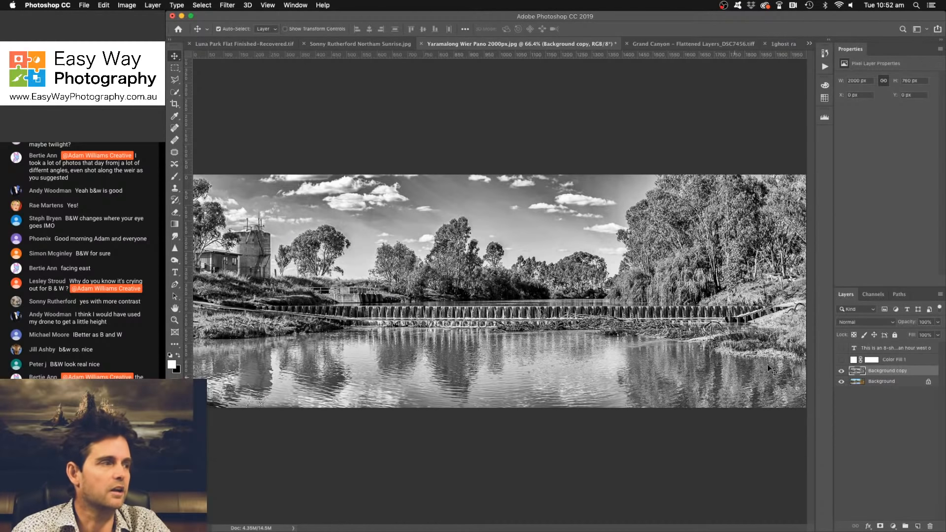
left_click(841, 370)
left_click(841, 372)
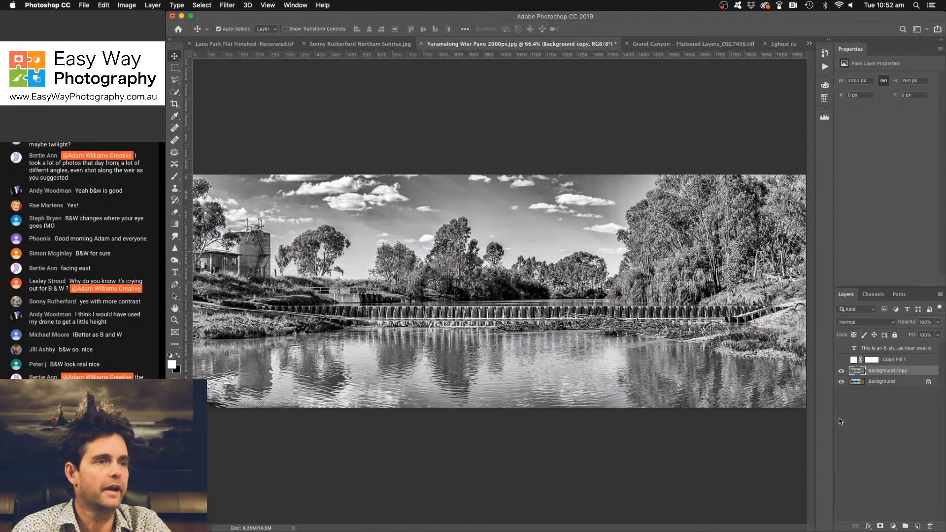
- Add a Curves adjustment layer, lower its white point to output 124, and check the darkened sky up close
left_click(893, 527)
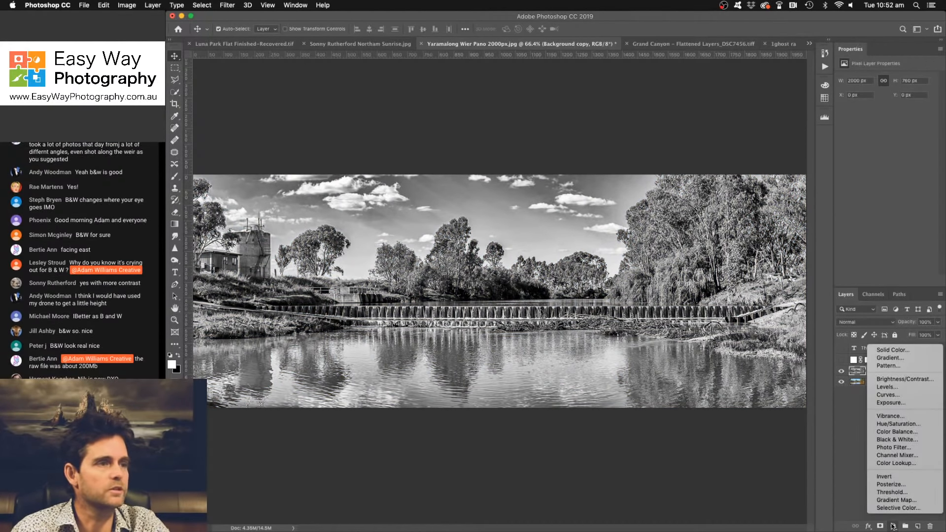
left_click(898, 395)
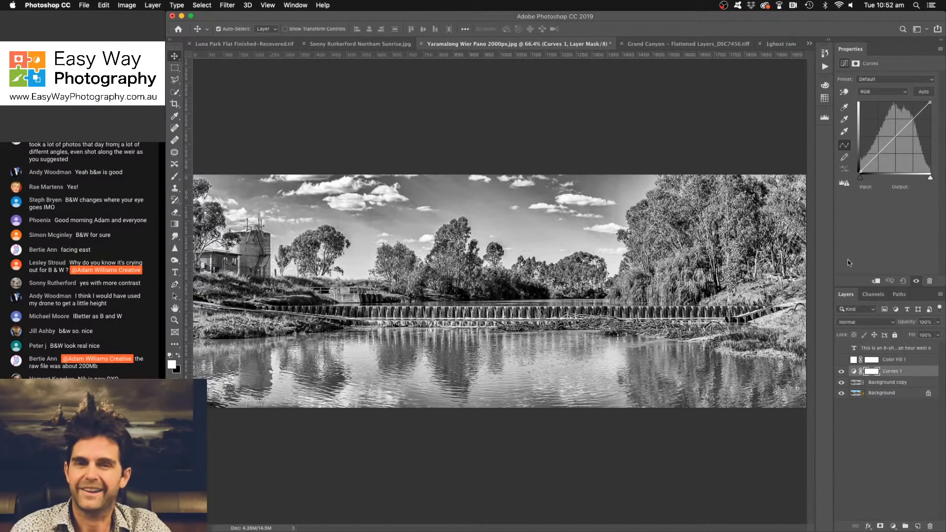
left_click_drag(901, 132, 930, 139)
key("super+equal")
key("super+equal")
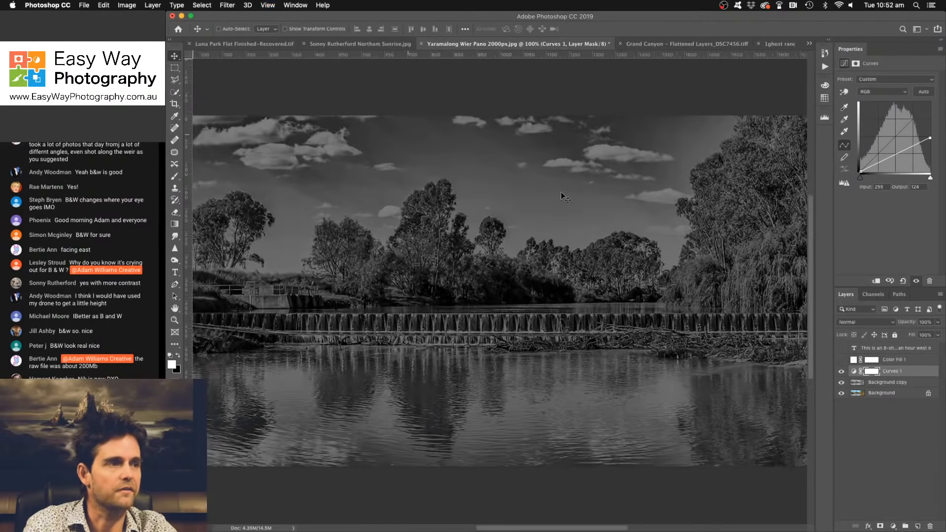
scroll(564, 210, "up", 5)
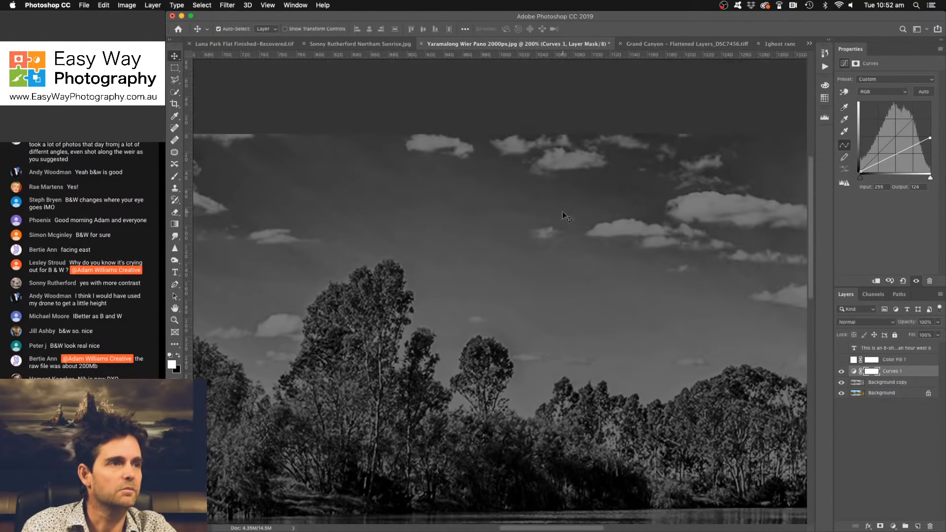
left_click_drag(373, 213, 574, 212)
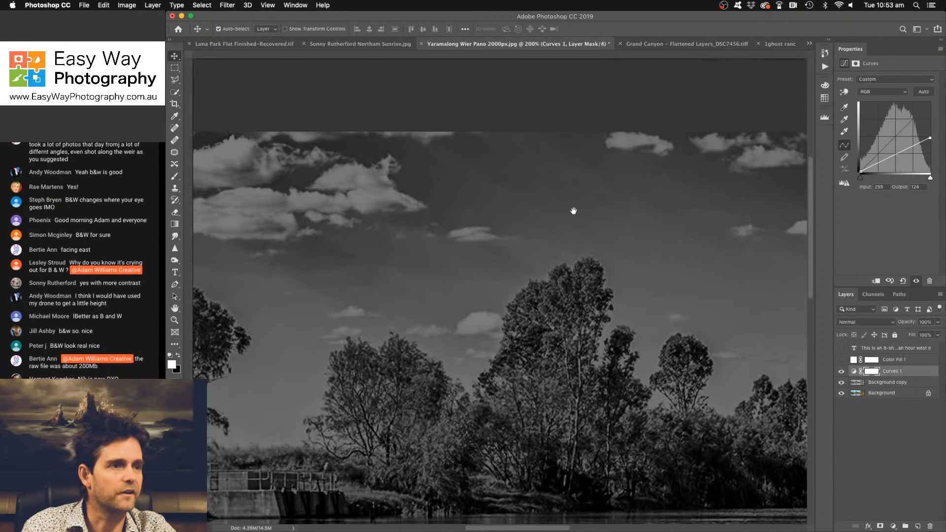
- Bend the curve down to input 177, output 40, and invert the Curves layer mask to black
key("super+minus")
key("super+minus")
key("super+minus")
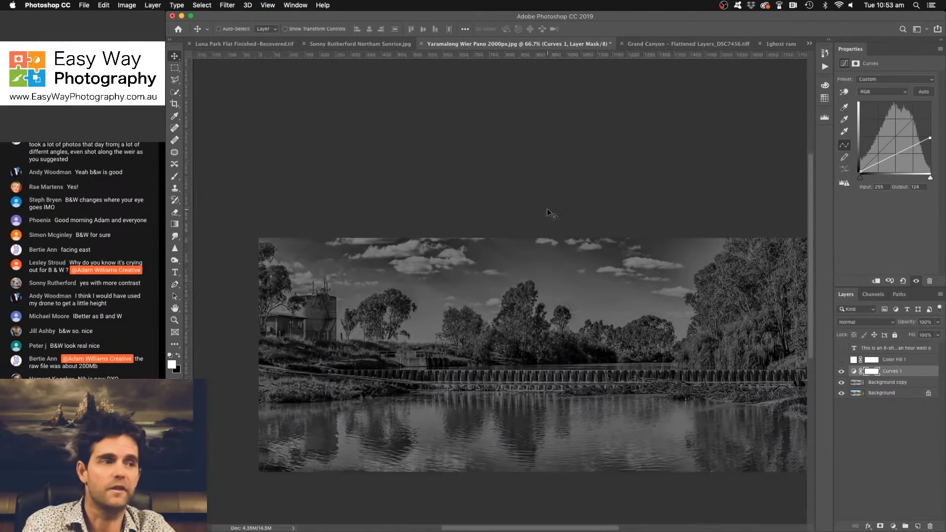
left_click_drag(908, 149, 909, 161)
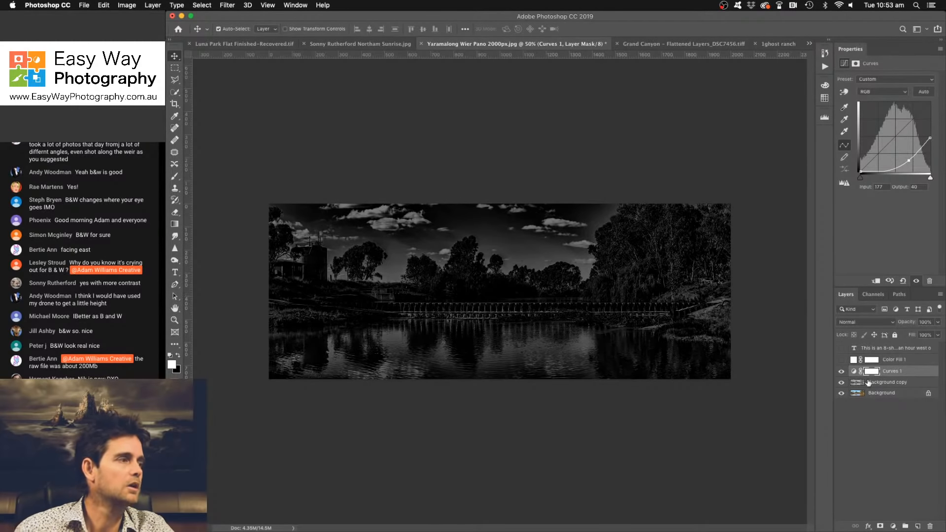
key("super+i")
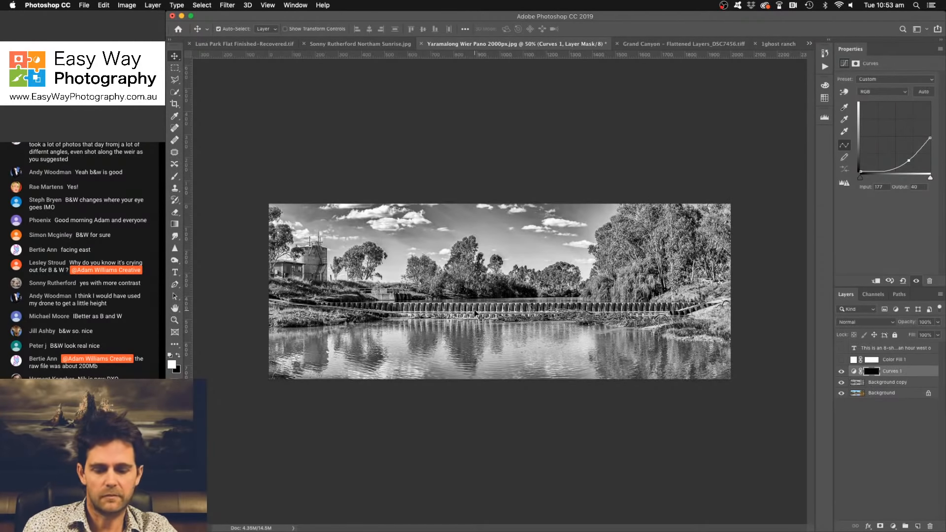
- Brush white at 15% opacity on the Curves 1 mask across the sky, right-hand trees and foreground water to darken them
key("b")
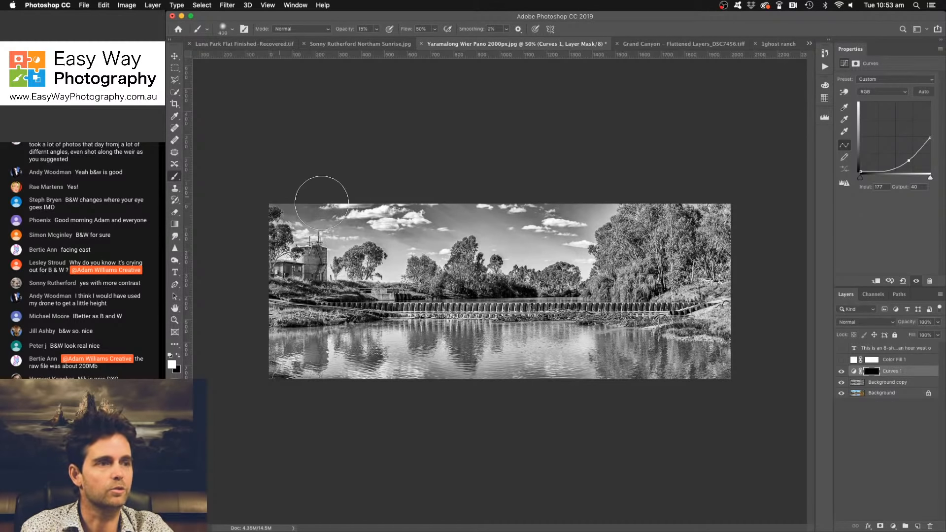
mouse_move(325, 236)
left_mouse_down()
mouse_move(477, 274)
mouse_move(491, 246)
mouse_move(439, 212)
mouse_move(597, 214)
mouse_move(534, 212)
mouse_move(585, 204)
mouse_move(601, 218)
left_mouse_up()
mouse_move(634, 205)
left_mouse_down()
mouse_move(330, 208)
mouse_move(464, 213)
mouse_move(413, 224)
mouse_move(223, 203)
mouse_move(448, 229)
mouse_move(682, 201)
mouse_move(749, 222)
mouse_move(613, 205)
mouse_move(740, 230)
mouse_move(733, 213)
mouse_move(755, 209)
mouse_move(665, 242)
left_mouse_up()
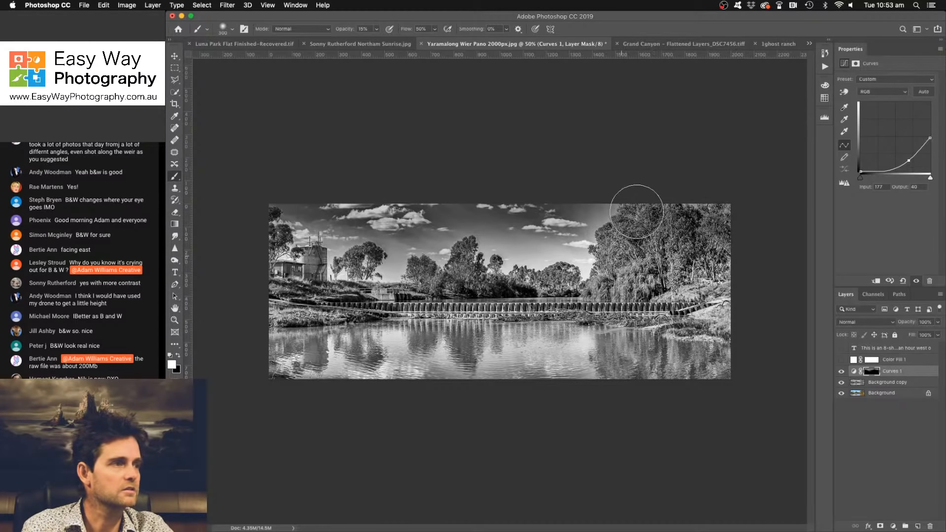
mouse_move(302, 364)
left_mouse_down()
mouse_move(589, 372)
mouse_move(313, 370)
mouse_move(317, 376)
mouse_move(785, 374)
mouse_move(287, 349)
mouse_move(488, 360)
mouse_move(306, 335)
mouse_move(678, 363)
mouse_move(542, 345)
mouse_move(697, 375)
mouse_move(559, 370)
mouse_move(467, 325)
mouse_move(484, 350)
mouse_move(579, 355)
mouse_move(302, 363)
mouse_move(750, 397)
mouse_move(285, 375)
mouse_move(734, 371)
mouse_move(782, 308)
left_mouse_up()
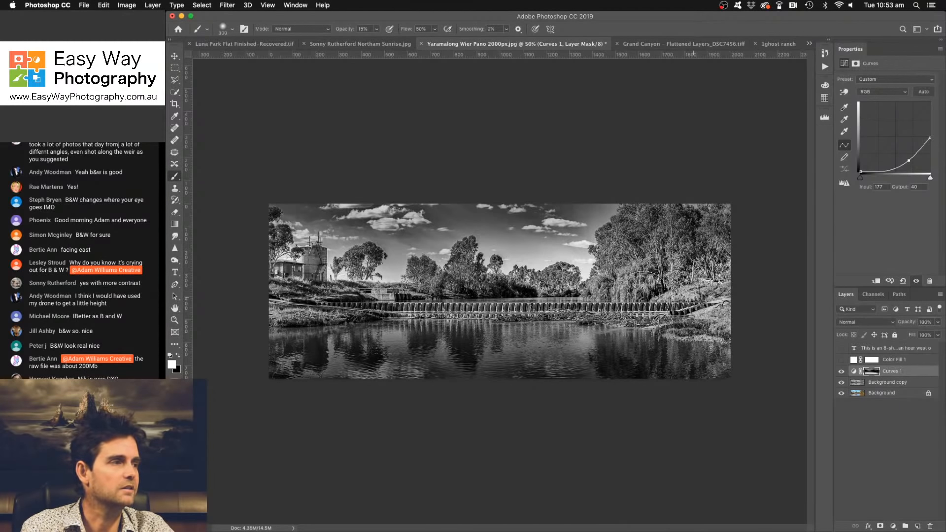
- Toggle the Curves 1 layer's visibility to compare the panorama with and without the darkening
left_click(893, 526)
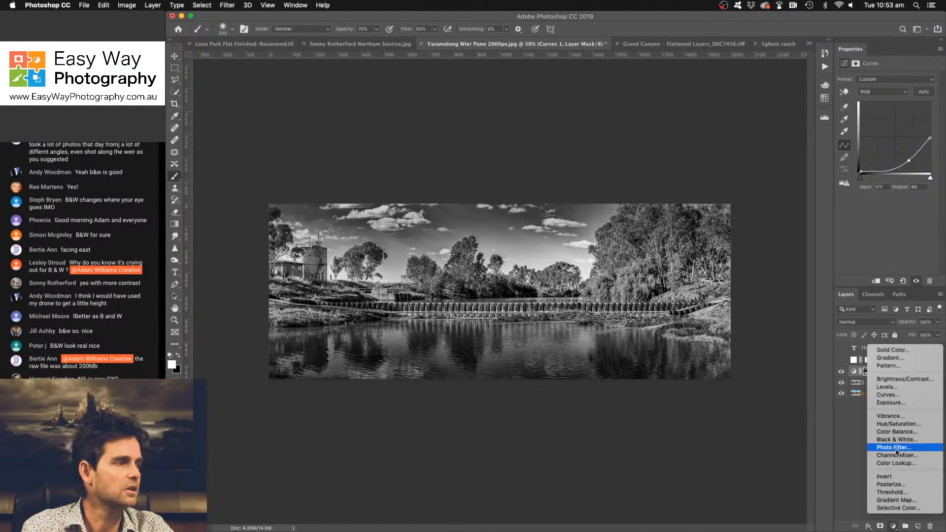
key("Escape")
left_click(841, 371)
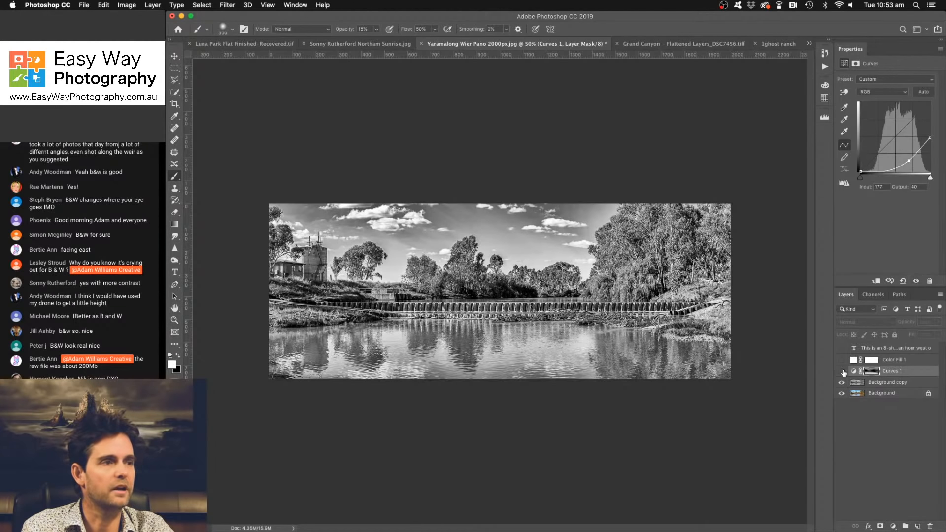
left_click(842, 372)
left_click(842, 373)
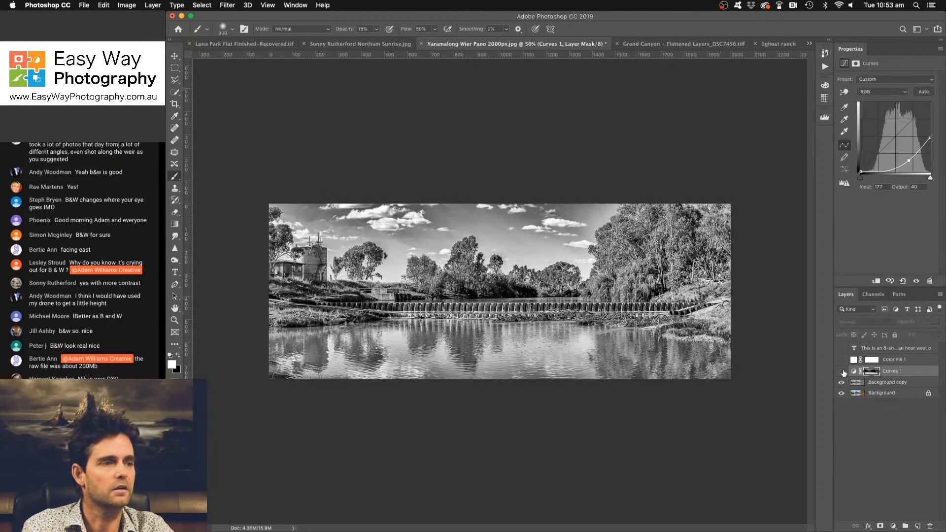
left_click(842, 372)
- Add a second Curves adjustment layer, bend it down to input 146, output 75, and invert its mask to black
left_click(893, 526)
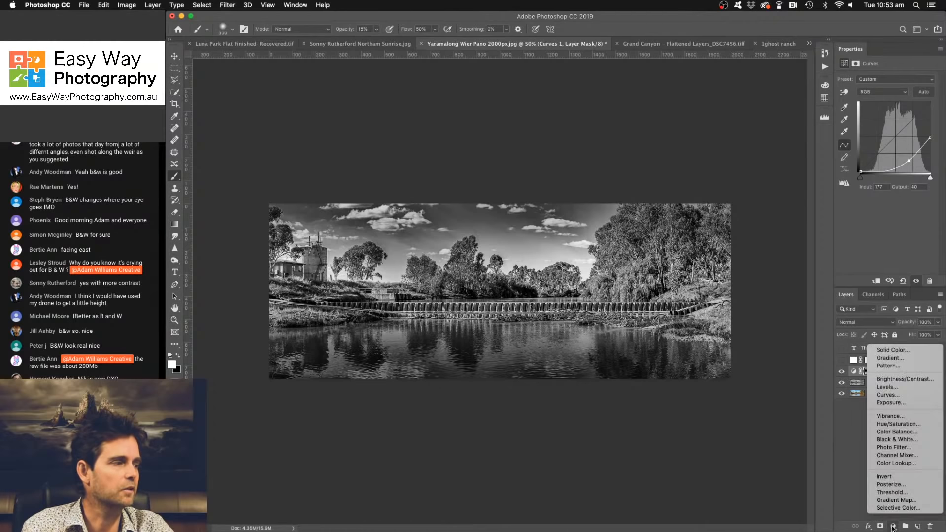
left_click(903, 395)
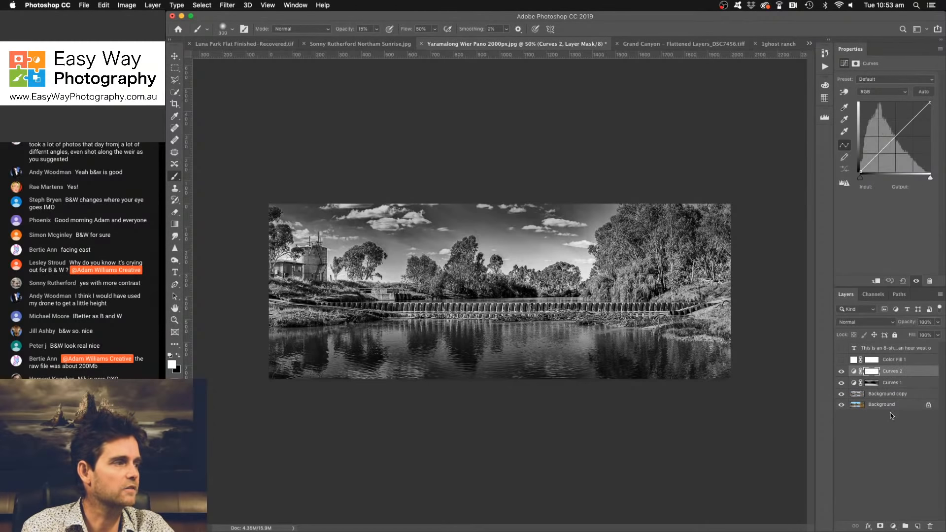
left_click_drag(893, 140, 901, 150)
key("super+i")
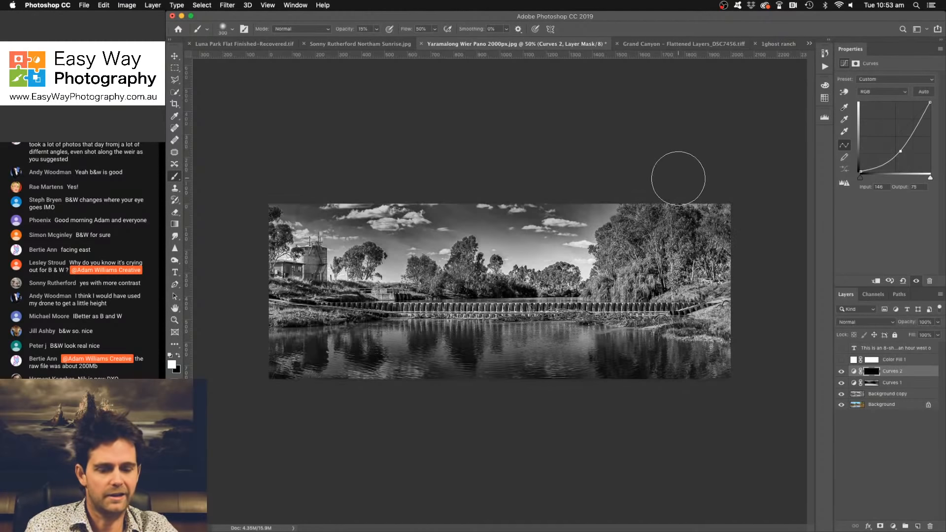
- Adjust the brush size and paint white on the Curves 2 mask to darken the right-hand trees, bank and outer image areas
key("bracketleft")
key("bracketleft")
key("bracketleft")
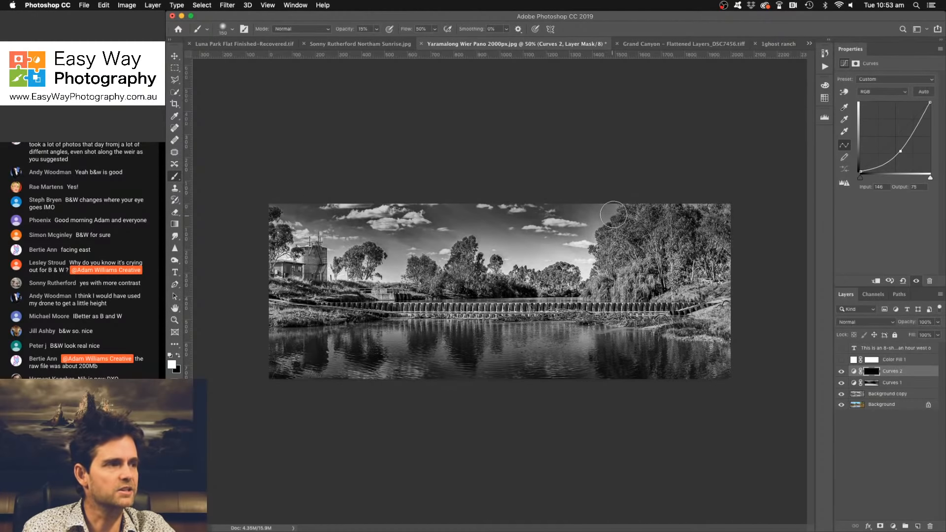
key("bracketleft")
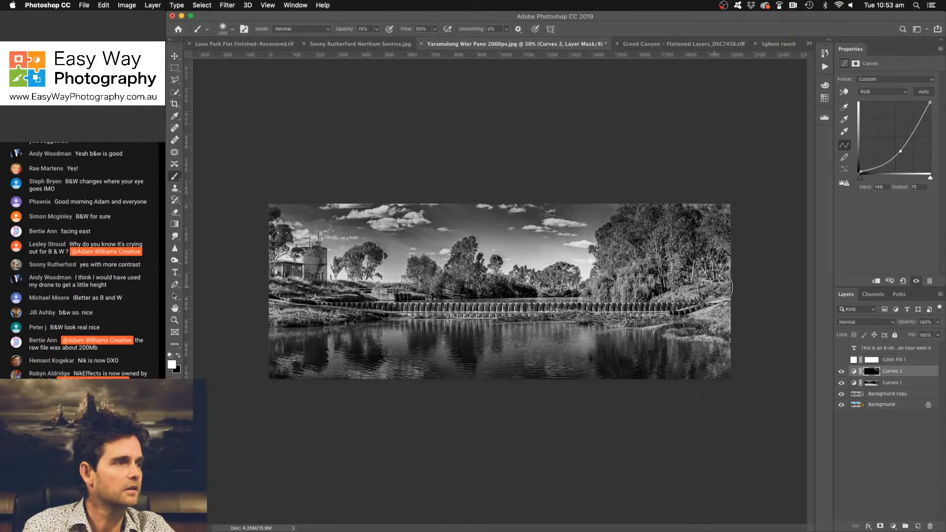
key("bracketright")
key("bracketright")
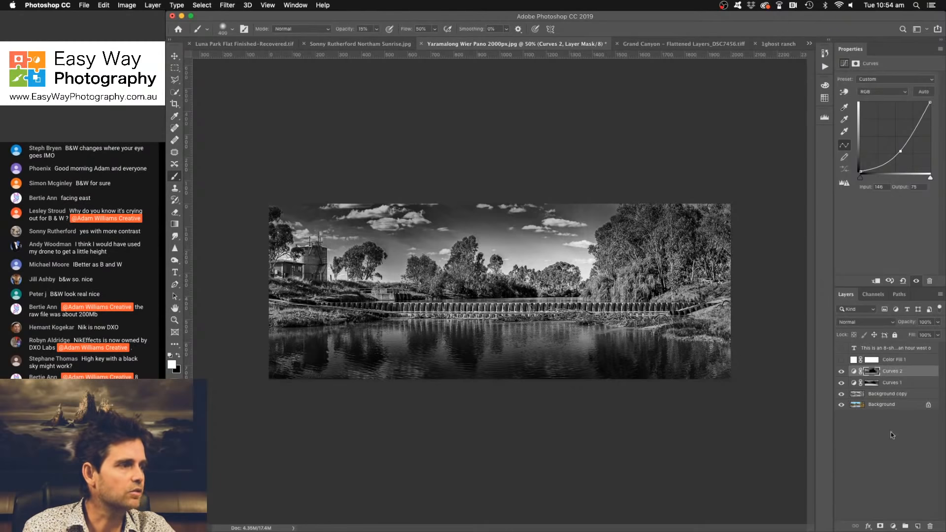
- Add a third Curves adjustment layer, bend it down to input 153, output 101, and invert its mask to black
left_click(894, 525)
left_click(900, 392)
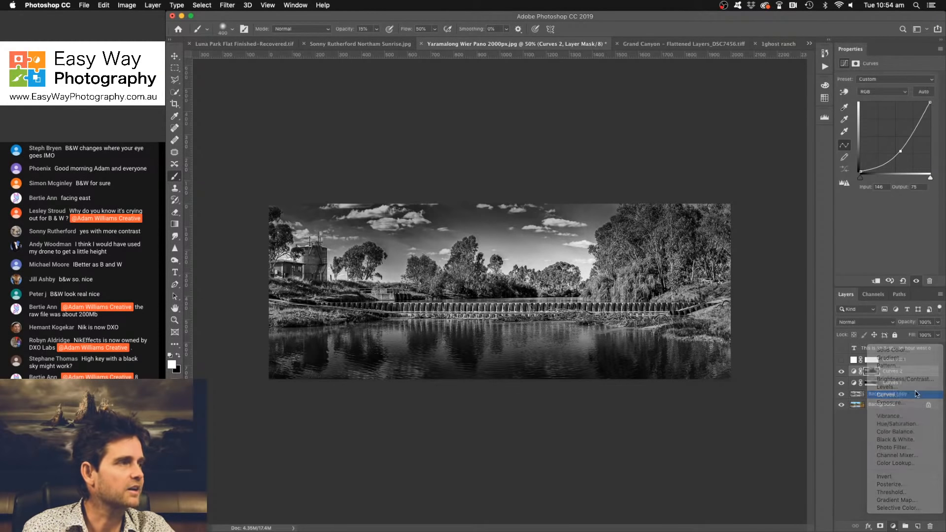
left_click_drag(905, 146, 902, 145)
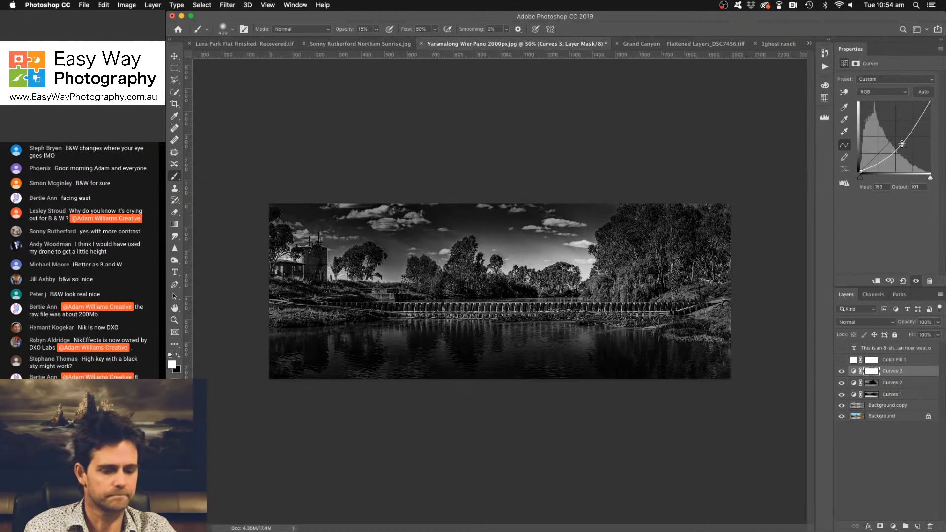
key("super+i")
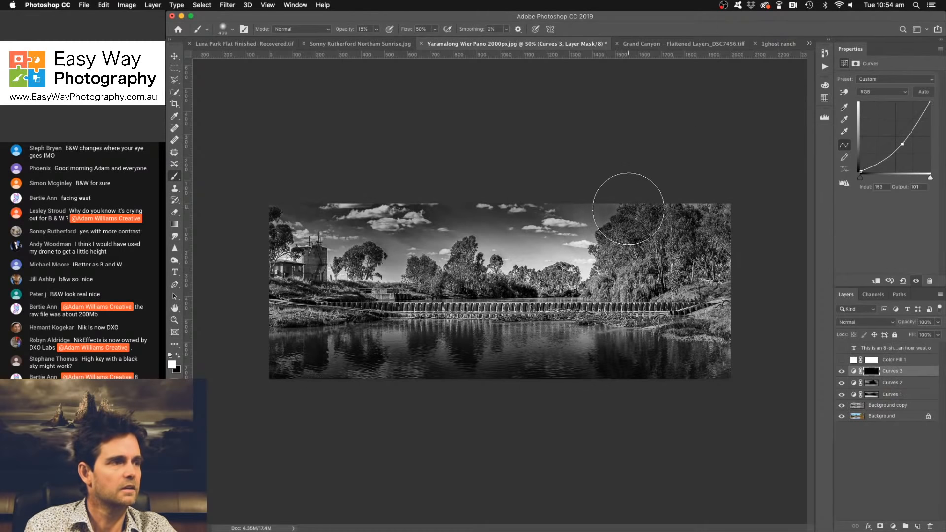
- Adjust the brush size and paint white on the Curves 3 mask to deepen the trees along the panorama's right side
key("bracketleft")
key("bracketleft")
key("bracketleft")
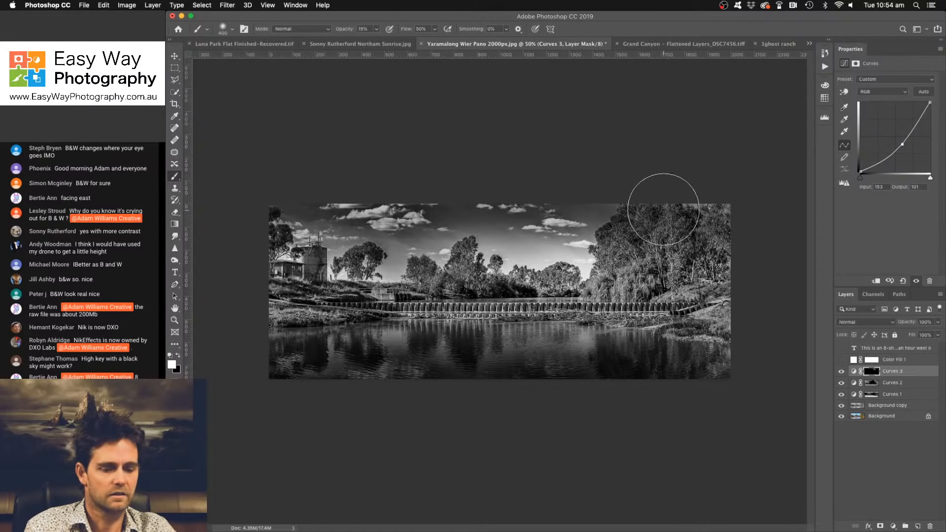
key("bracketleft")
key("bracketleft")
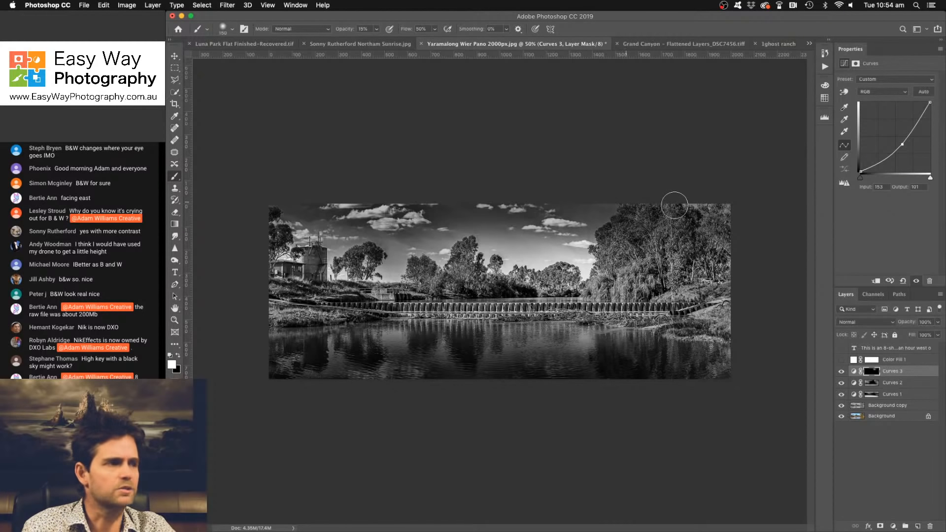
key("bracketright")
key("bracketright")
key("bracketright")
key("bracketright")
key("bracketright")
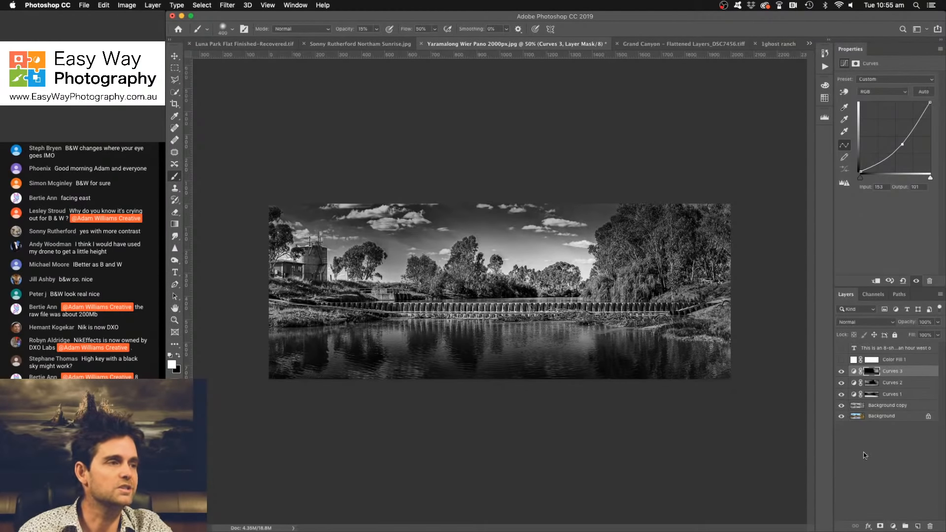
- Add a fourth Curves adjustment layer, bend it down to input 153, output 104, and invert its mask to black
left_click(894, 526)
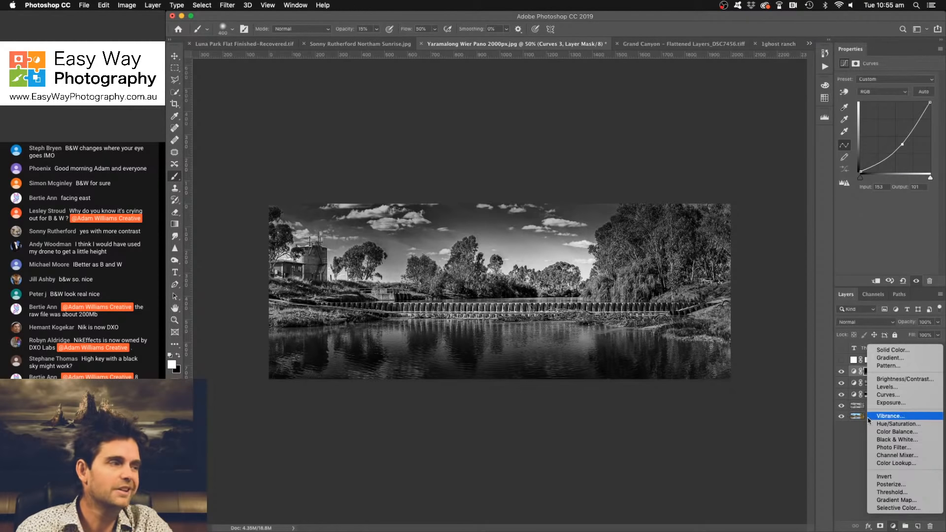
left_click(877, 396)
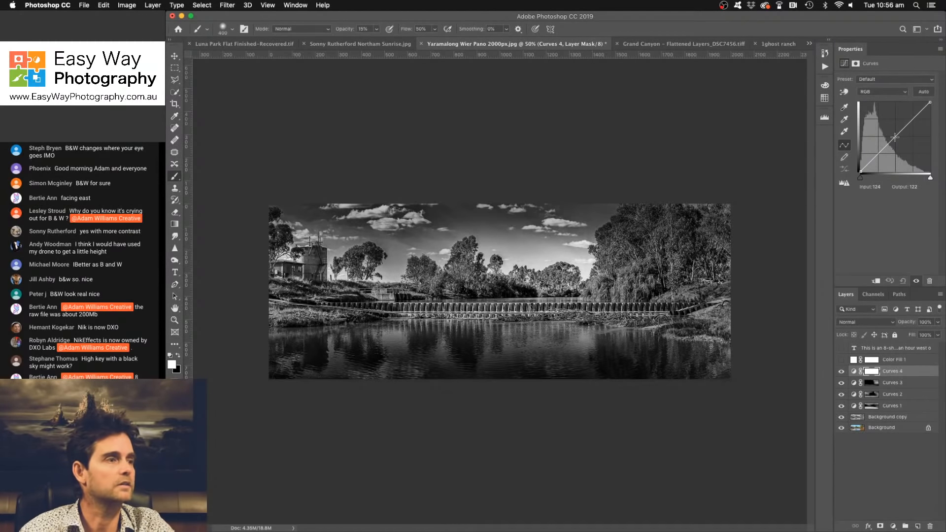
left_click_drag(896, 137, 902, 144)
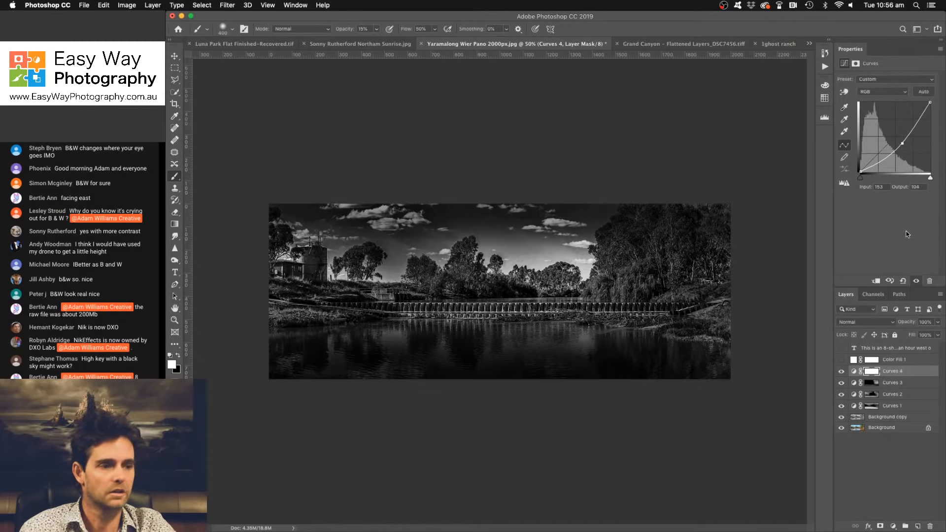
key("super+i")
- Reduce the brush size and paint white on the Curves 4 mask to darken selected bright areas of the scene further
key("bracketleft")
key("bracketleft")
key("bracketleft")
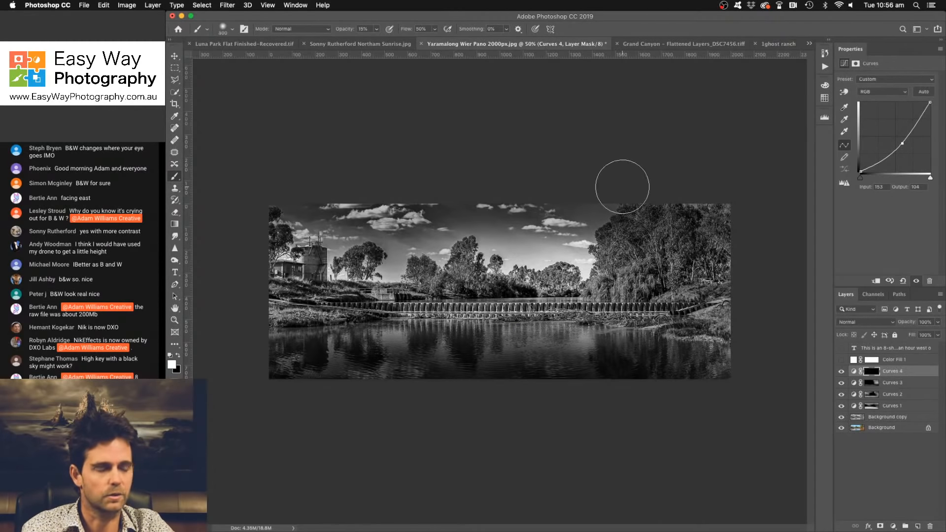
key("bracketleft")
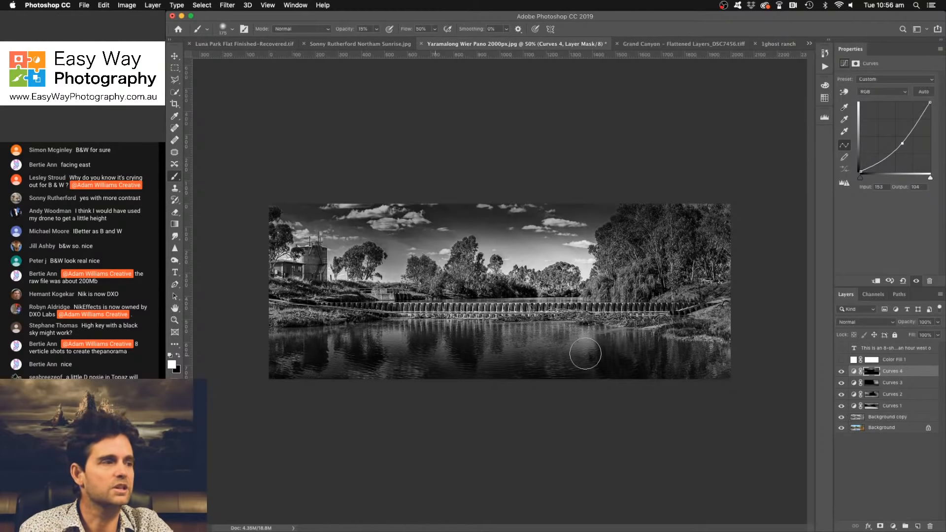
- Add a fifth Curves layer with brightening points at input 103, output 147 and input 63, output 82, and invert its mask to black
left_click(894, 526)
left_click(894, 398)
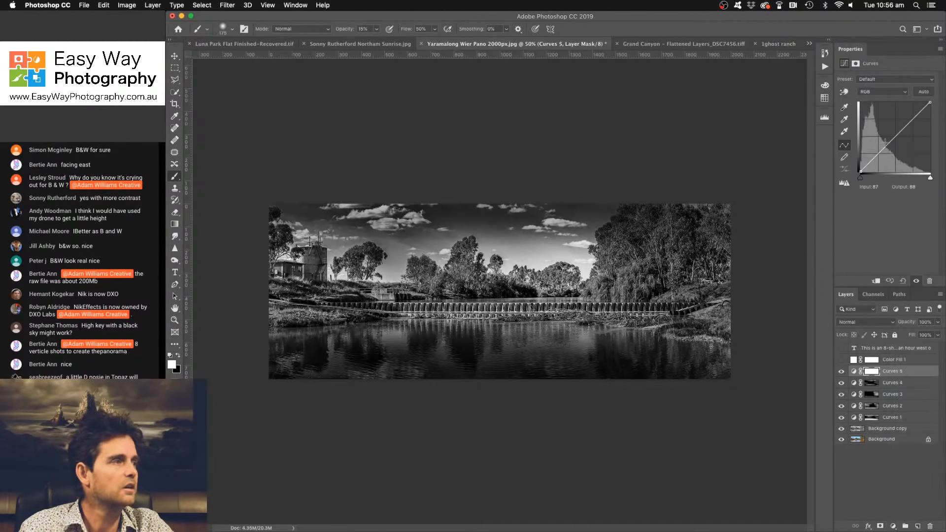
left_click_drag(884, 143, 888, 132)
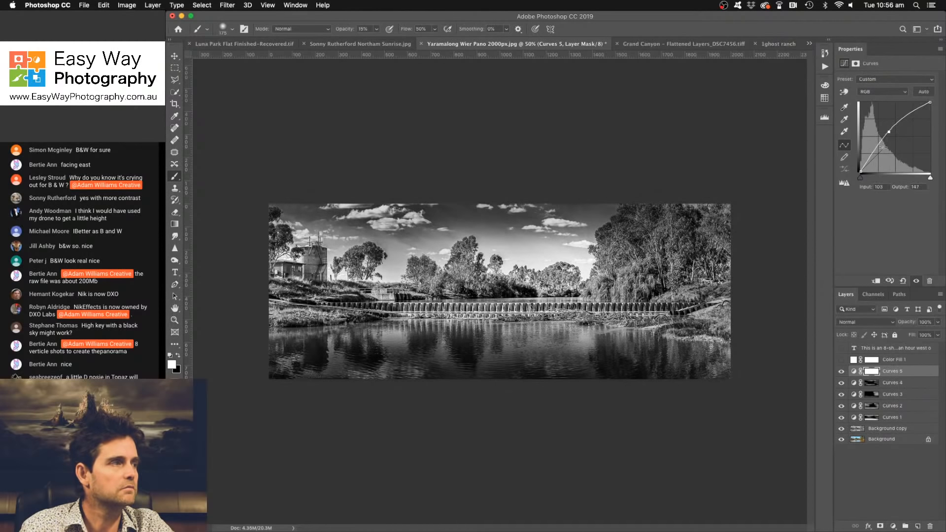
left_click(879, 150)
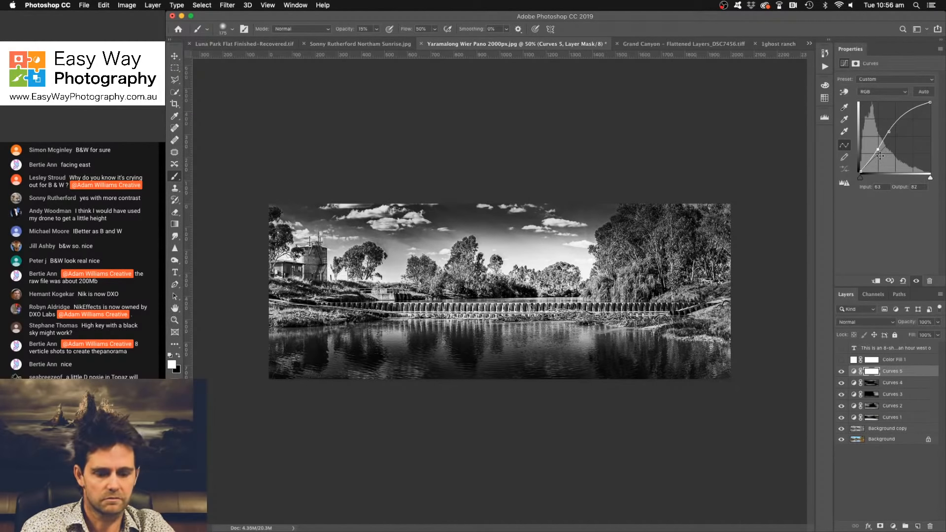
key("super+i")
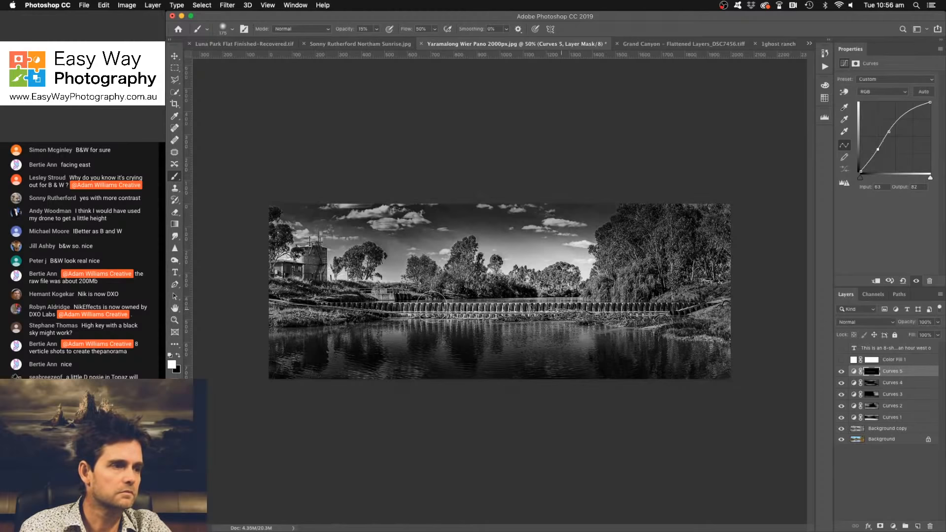
- Set the brush opacity to 37% and paint white on the Curves 5 mask along the weir and the water below it
left_click(379, 29)
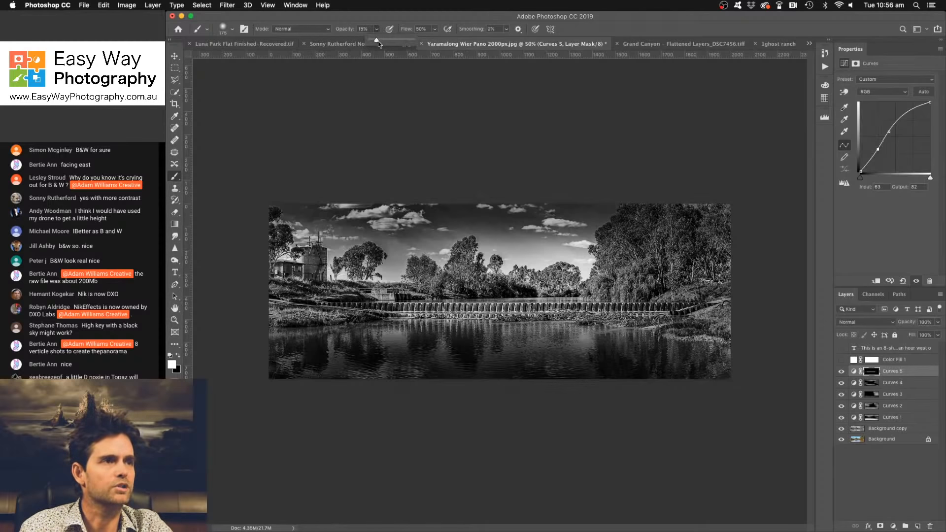
left_click_drag(376, 40, 387, 40)
mouse_move(368, 308)
left_mouse_down()
mouse_move(607, 307)
mouse_move(468, 308)
mouse_move(687, 322)
mouse_move(353, 321)
mouse_move(614, 325)
left_mouse_up()
left_click_drag(612, 326, 370, 345)
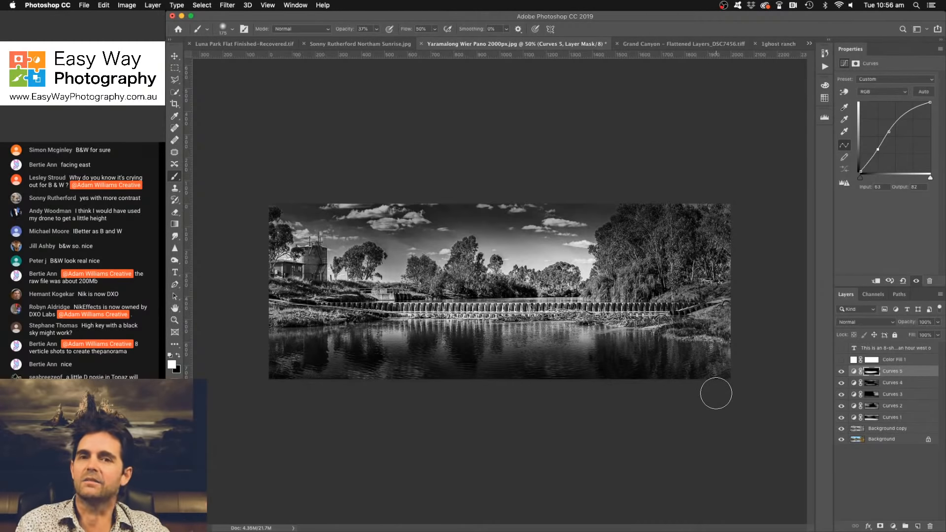
- Repeatedly hide and restore all layers above Background to compare the original colour photo with the black-and-white edit
left_click(841, 440, "alt")
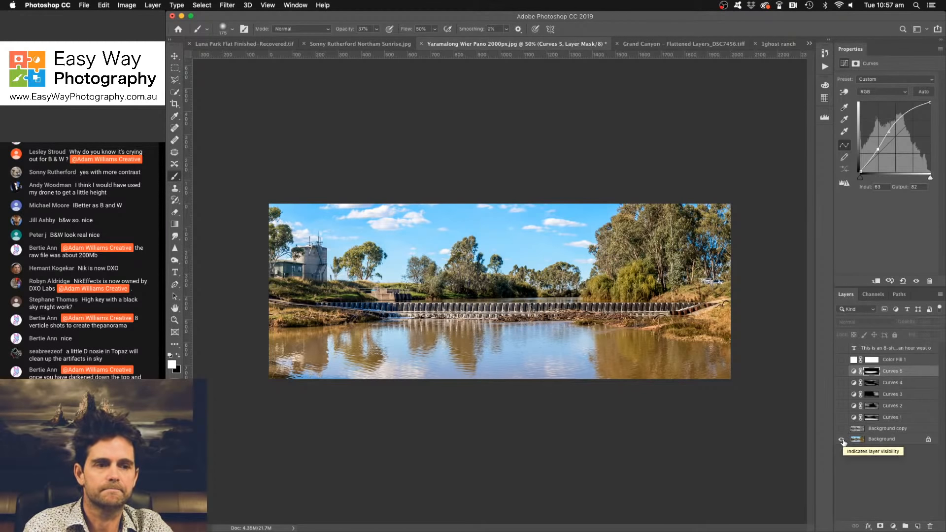
left_click(841, 441, "alt")
left_click(842, 440, "alt")
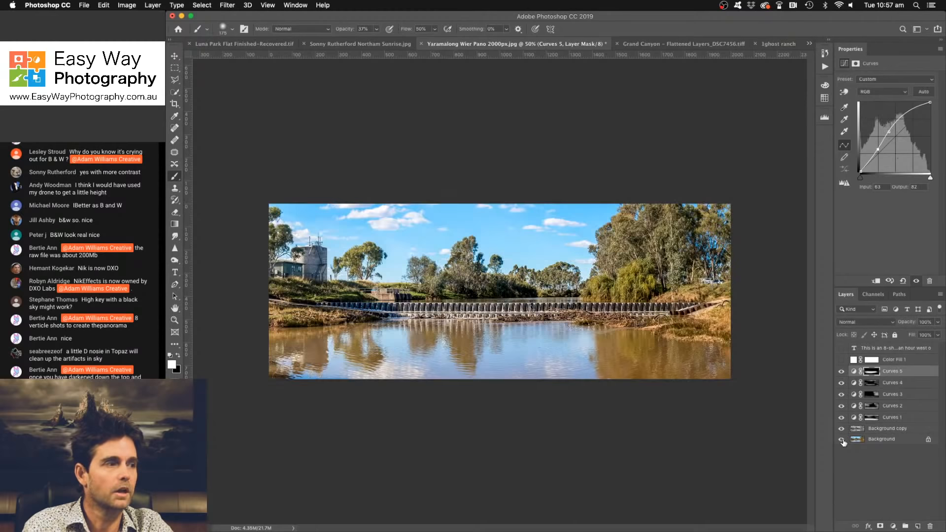
left_click(842, 440, "alt")
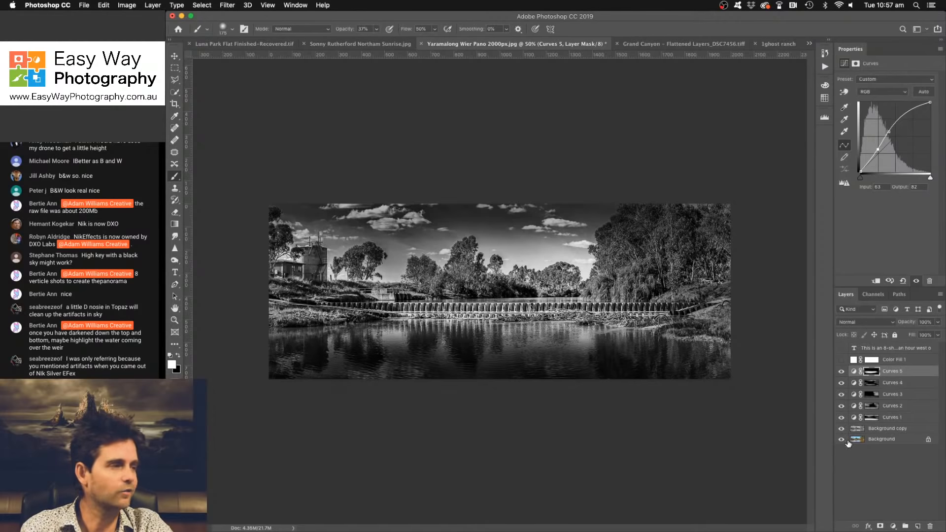
left_click(842, 439, "alt")
left_click(842, 440, "alt")
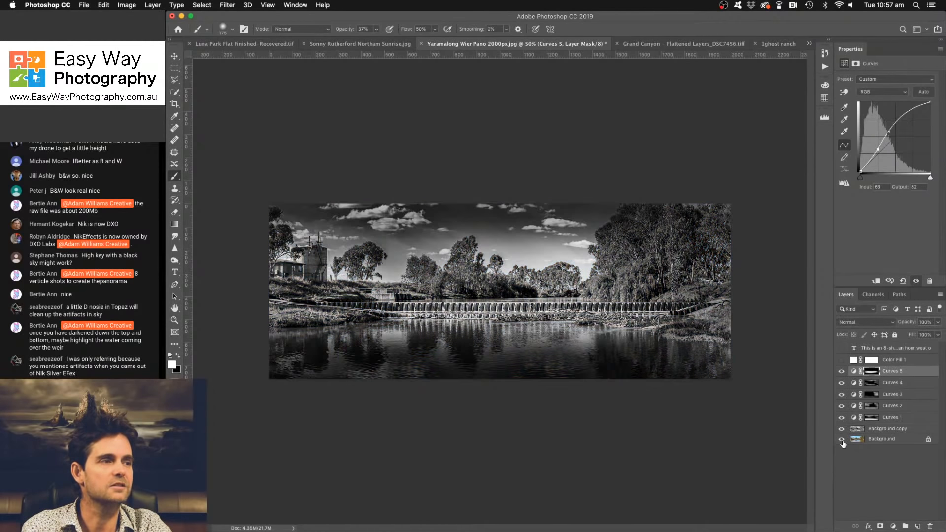
left_click(841, 440, "alt")
left_click(842, 440, "alt")
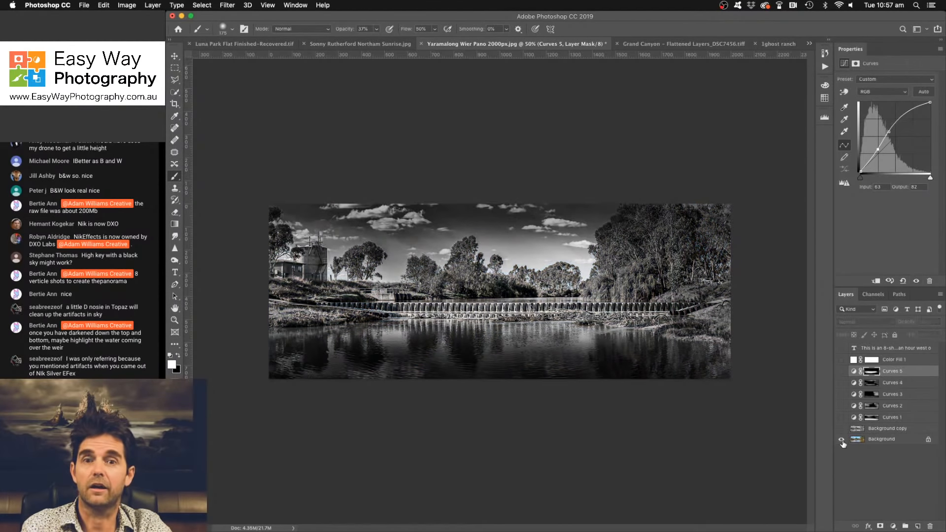
left_click(841, 440, "alt")
left_click(841, 439, "alt")
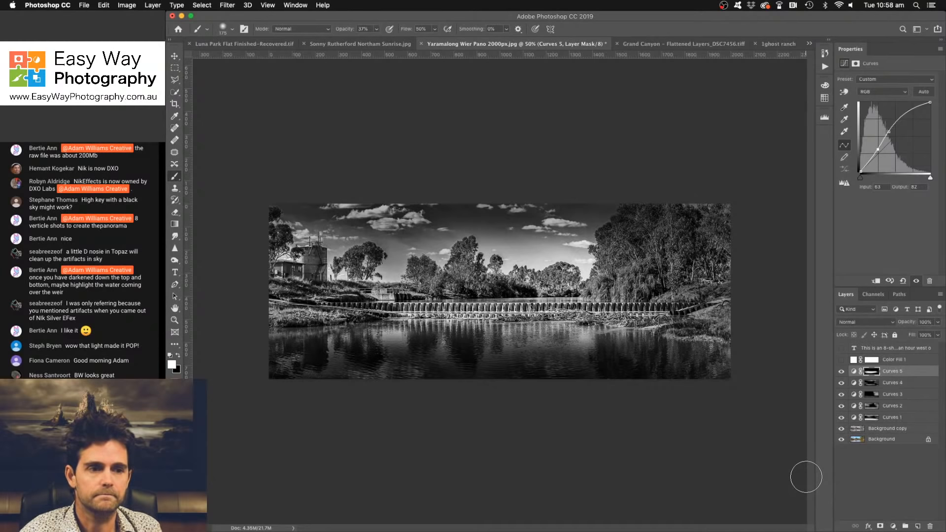
- Compare the original colour weir panorama with the black-and-white edit once more and read back through the viewers' chat comments
left_click(842, 439, "alt")
left_click(841, 439, "alt")
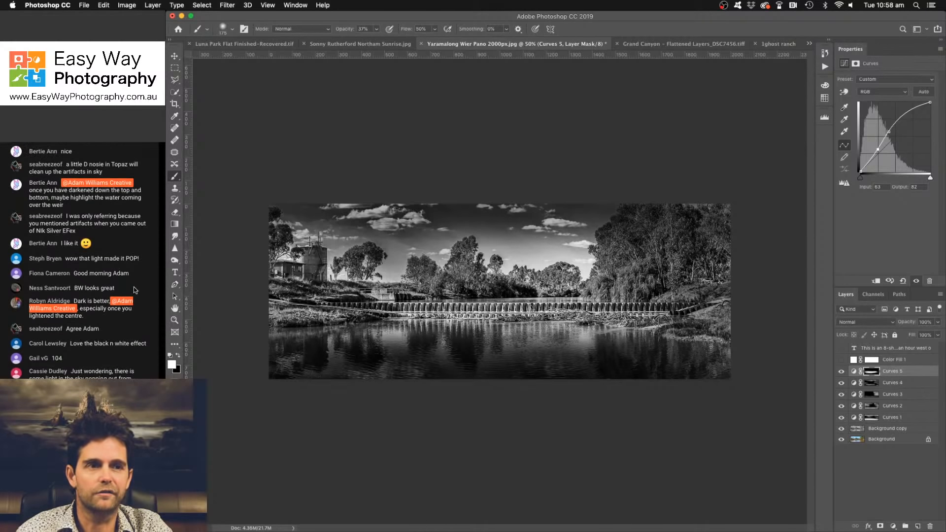
scroll(134, 291, "up", 3)
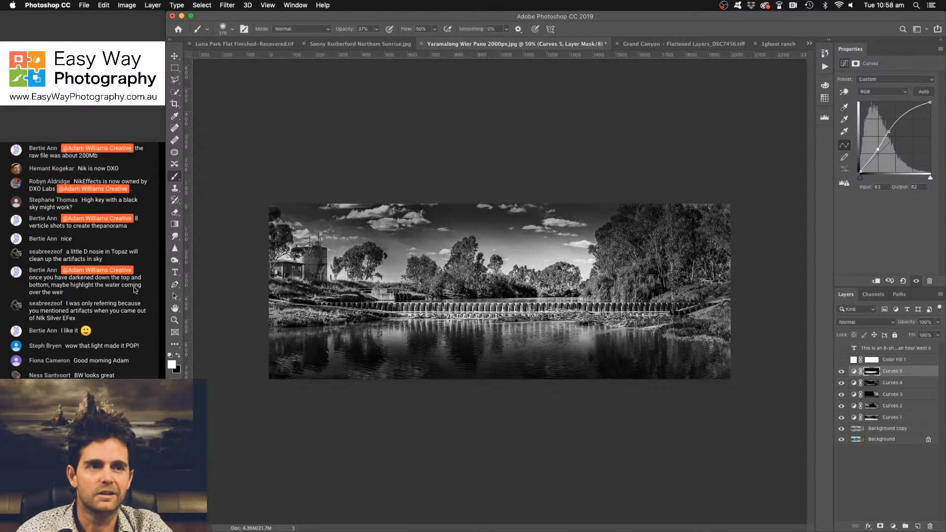
scroll(134, 290, "up", 2)
scroll(134, 290, "up", 4)
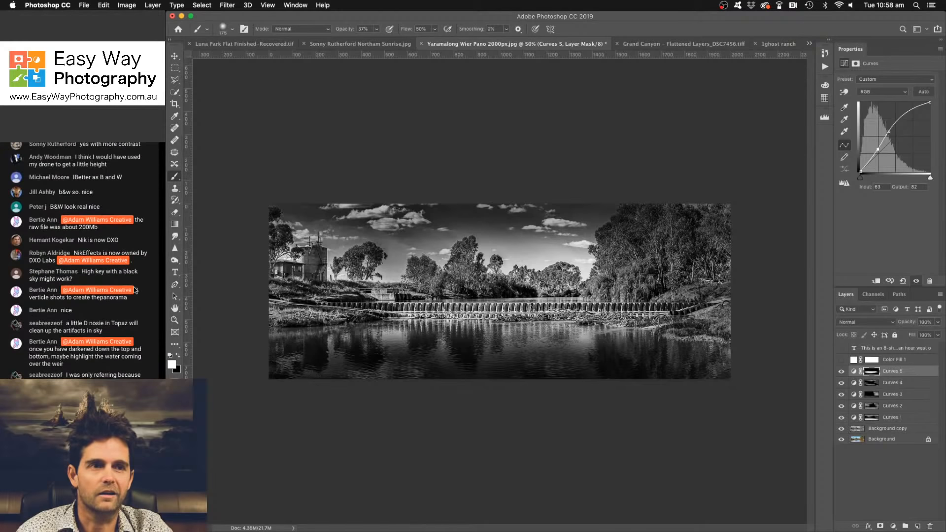
scroll(134, 290, "up", 3)
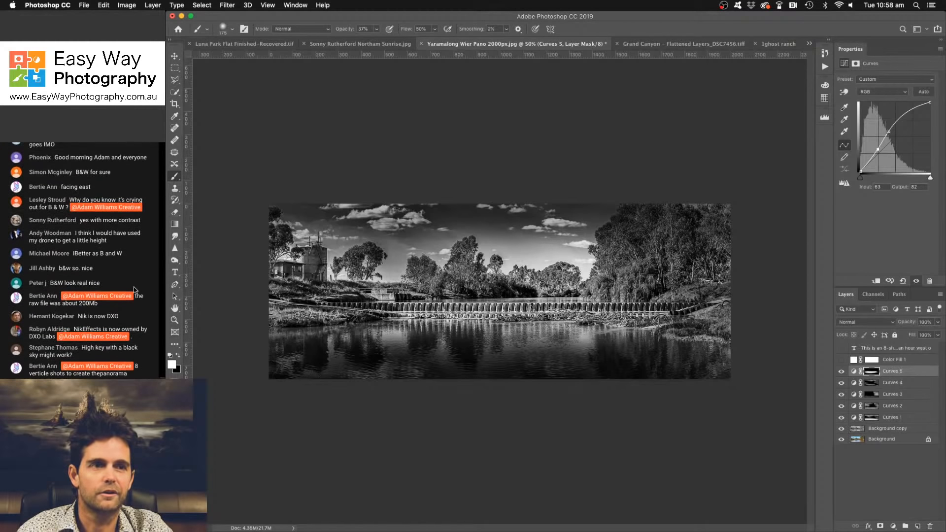
scroll(135, 290, "up", 6)
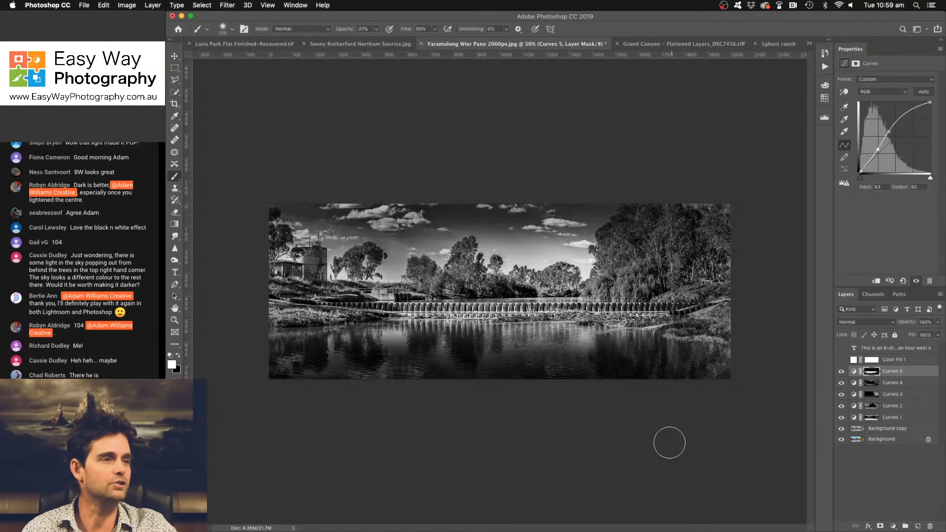
- Switch to the Grand Canyon document and check its pixel dimensions in Image Size without changing them
left_click(669, 48)
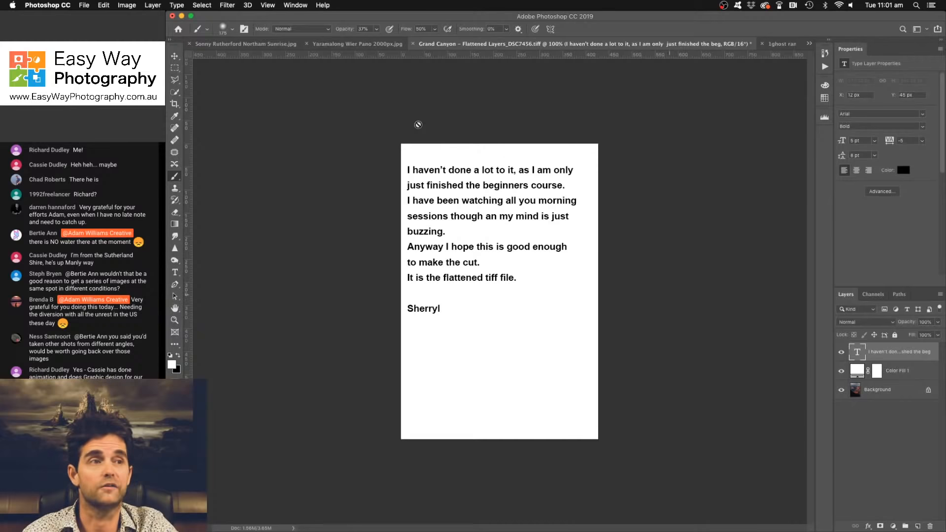
left_click(131, 6)
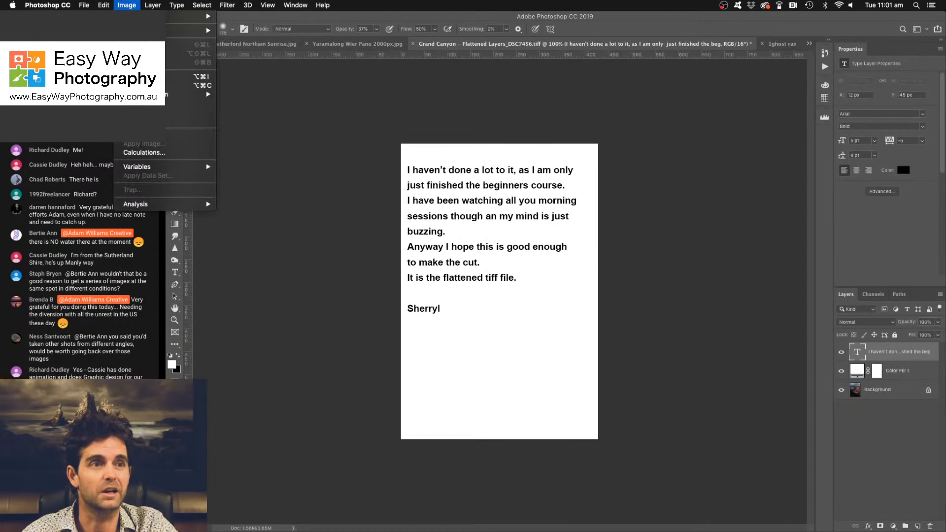
left_click(148, 77)
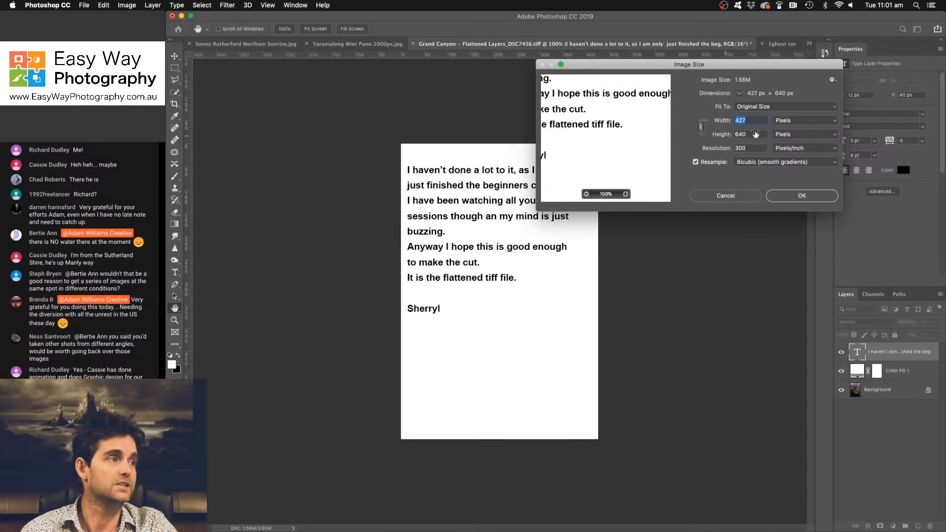
left_click(734, 195)
key("b")
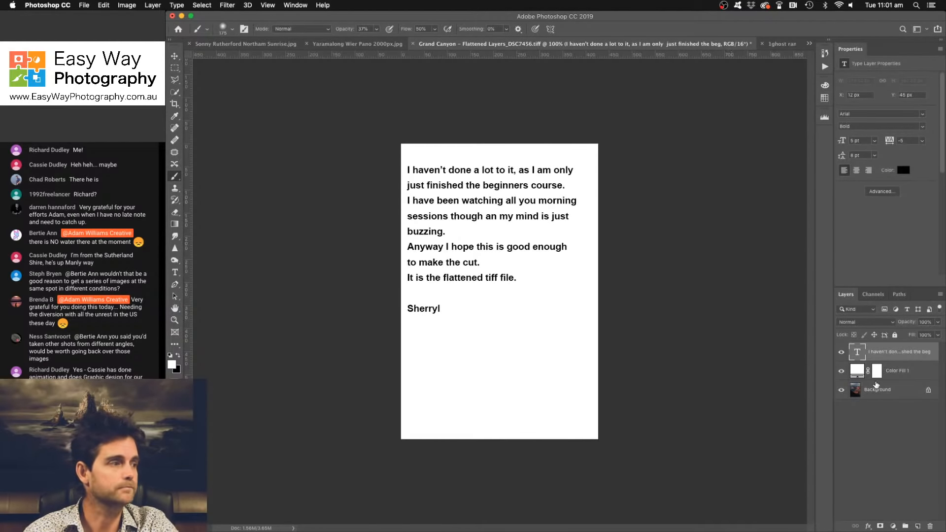
- Hide the text layer and the white Color Fill 1 layer to reveal the Grand Canyon photo and inspect it closely
left_click_drag(841, 352, 841, 371)
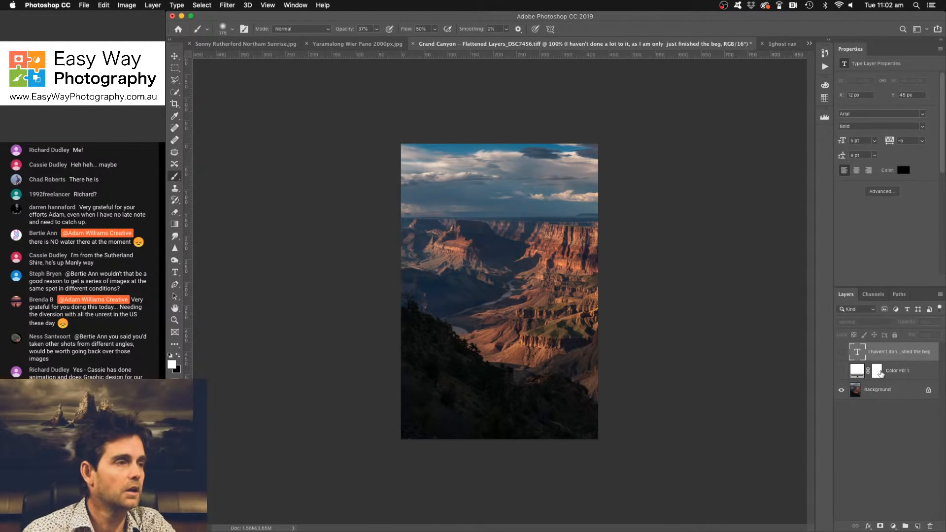
key("super+equal")
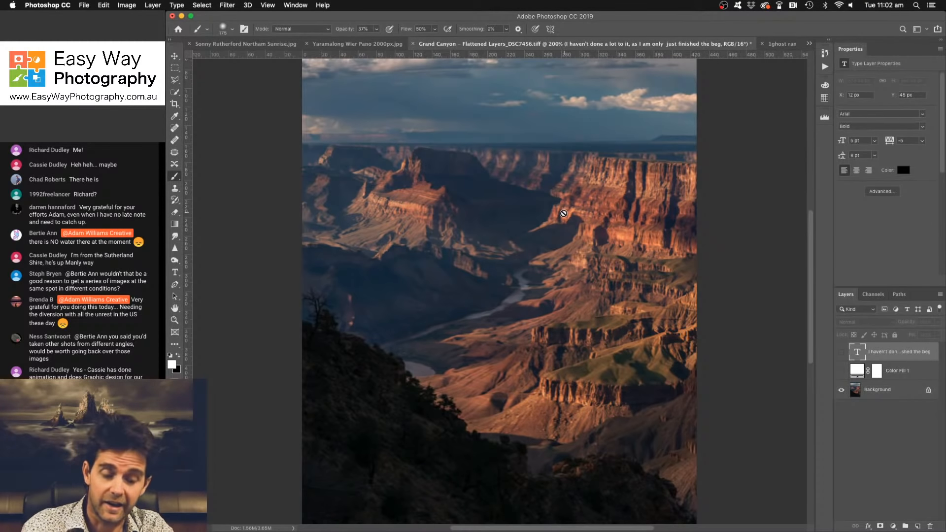
key("super+minus")
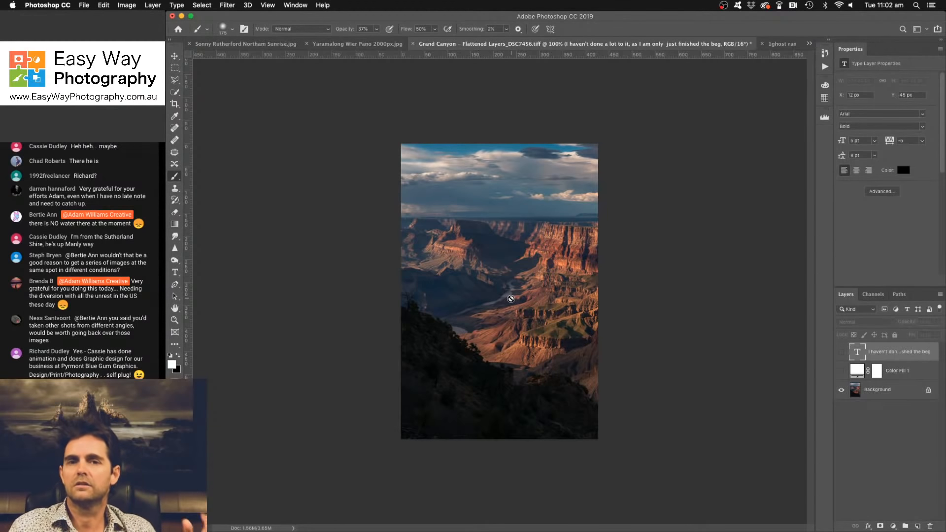
- Crop the distracting blue strip of sky off the top of the Grand Canyon photo, comparing the framing before and after
key("v")
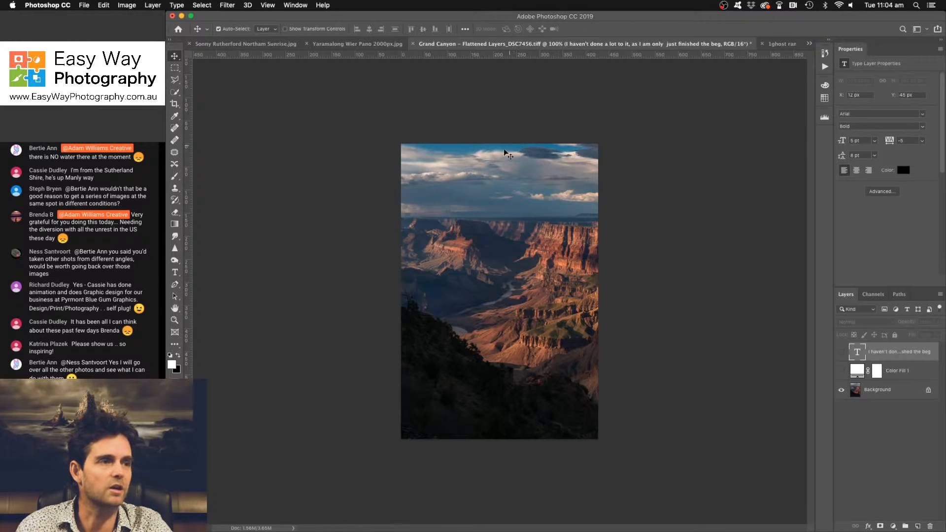
left_click(176, 104)
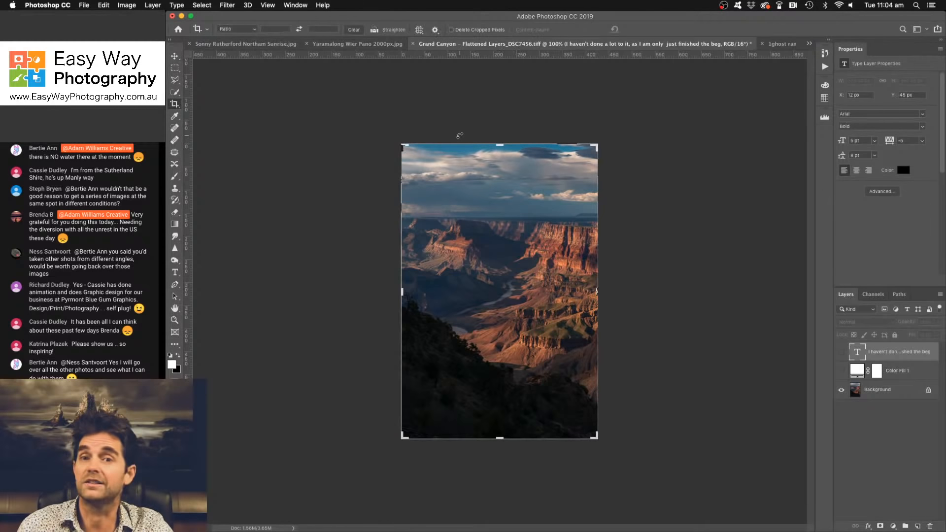
left_click_drag(500, 147, 500, 154)
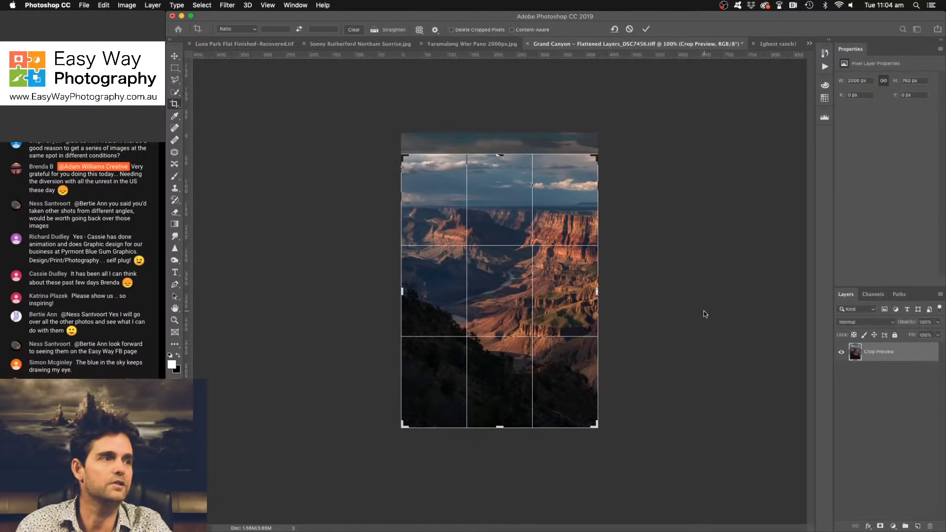
left_click(646, 30)
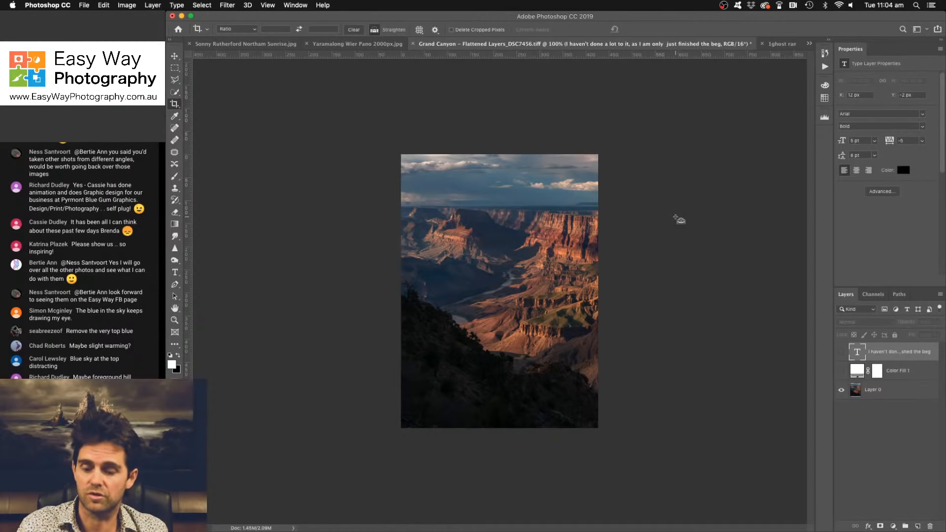
key("super+z")
key("super+z")
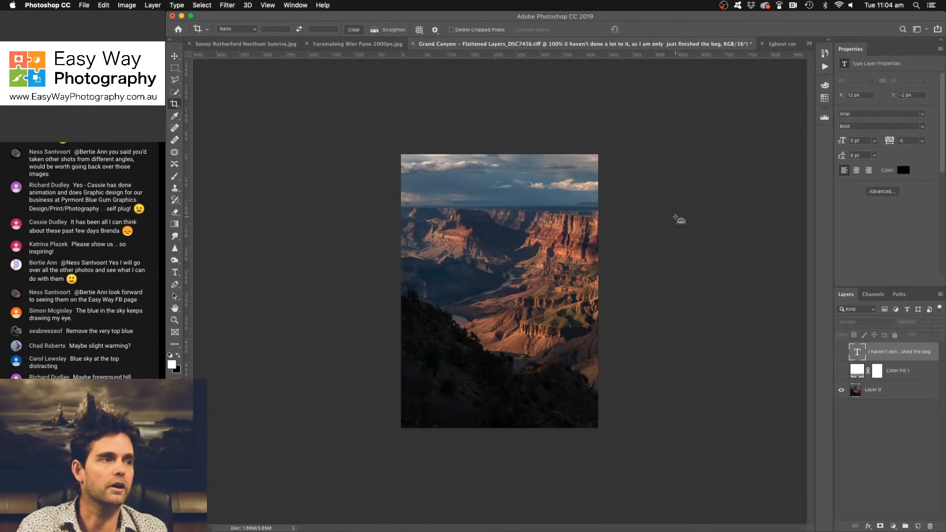
key("super+z")
key("super+z")
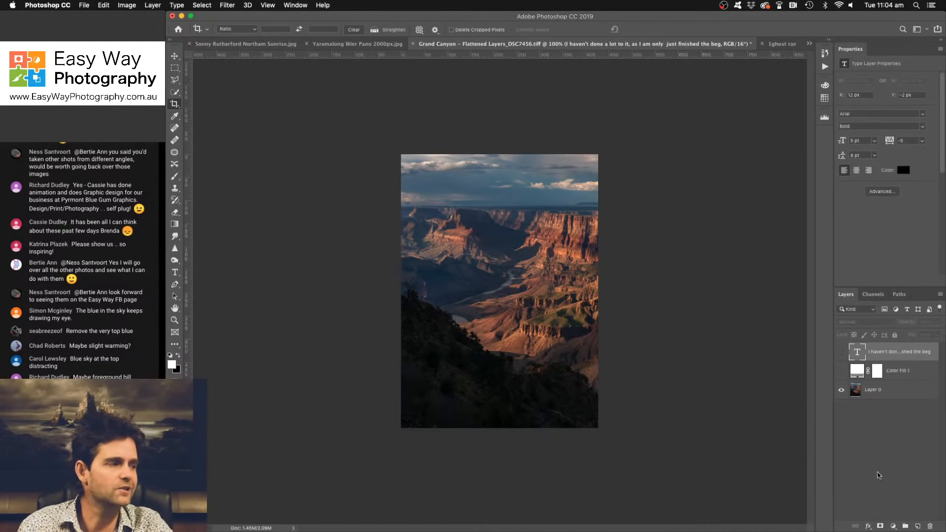
- Add a Solid Color fill layer in warm brown #785938 above the other layers
left_click(892, 527)
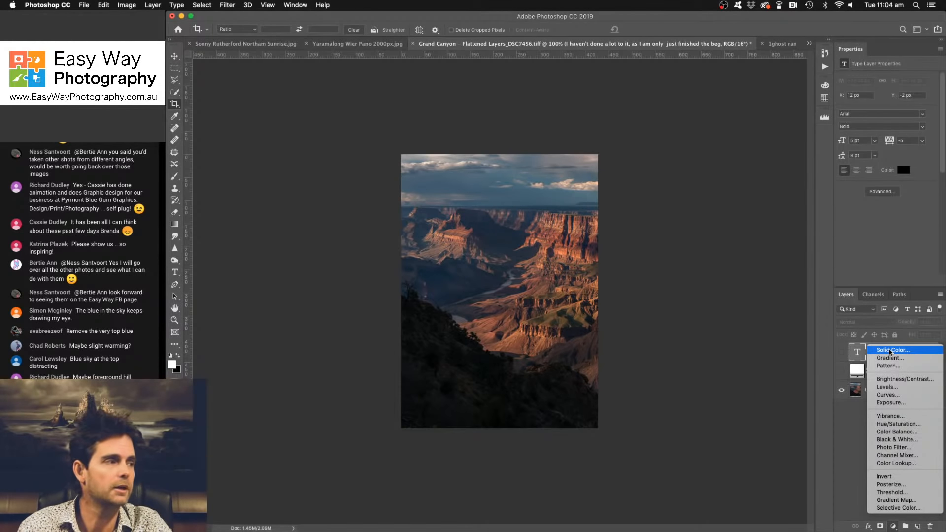
left_click(874, 349)
left_click(768, 154)
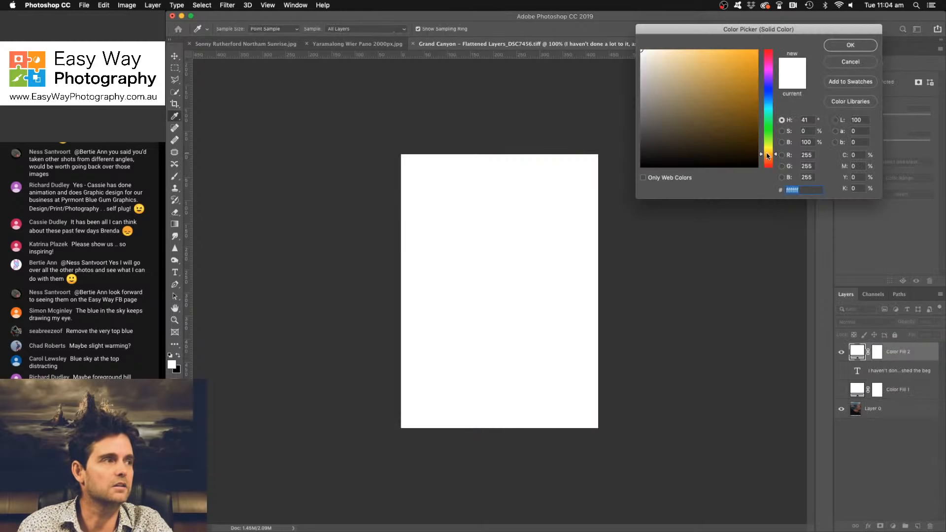
left_click(704, 119)
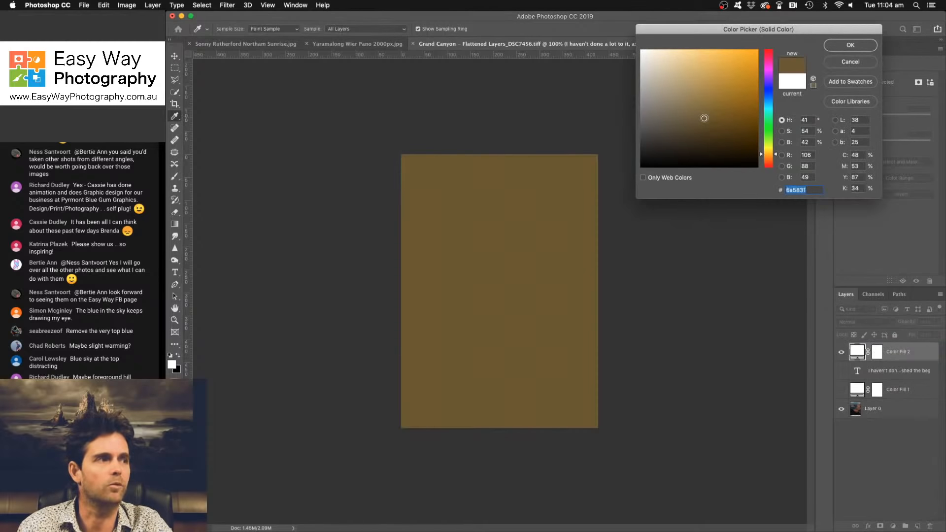
left_click_drag(704, 118, 703, 112)
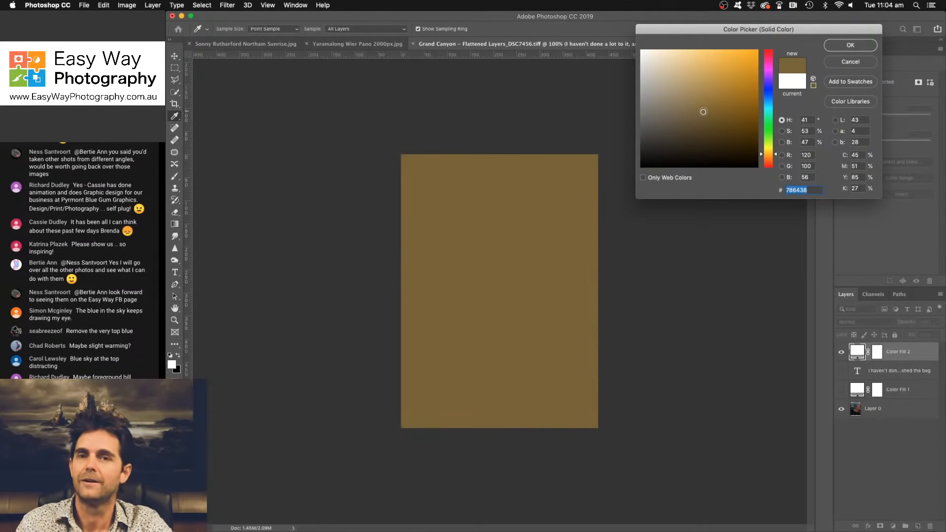
left_click(768, 156)
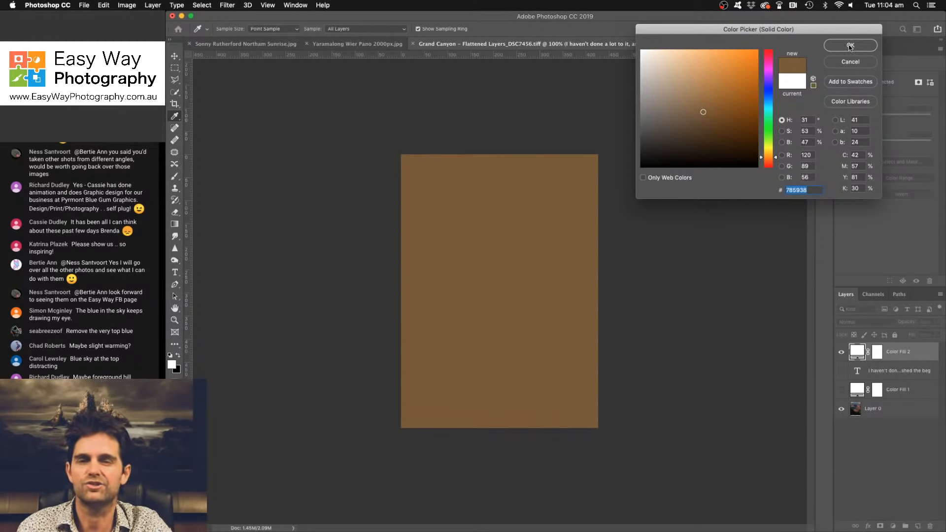
left_click(850, 45)
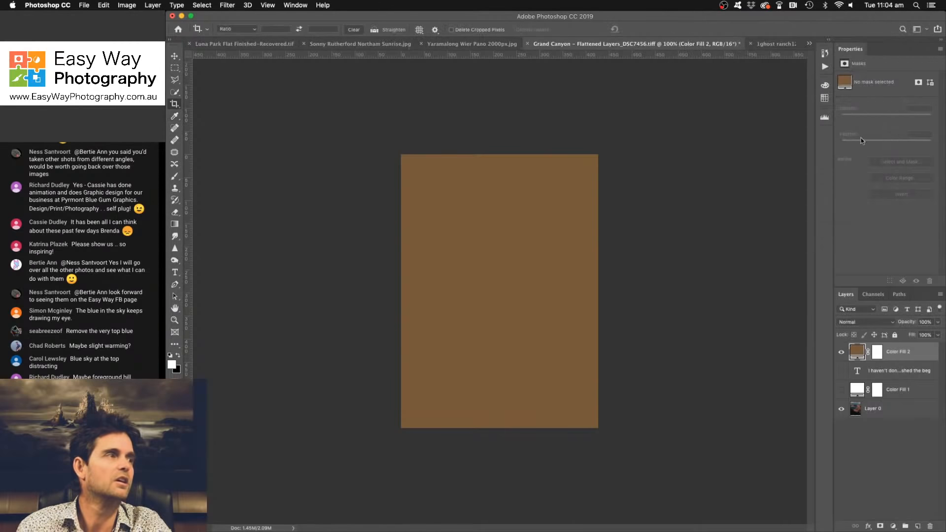
- Set the brown fill layer's blend mode to Color Dodge and toggle its visibility to compare the warm glow
left_click(861, 322)
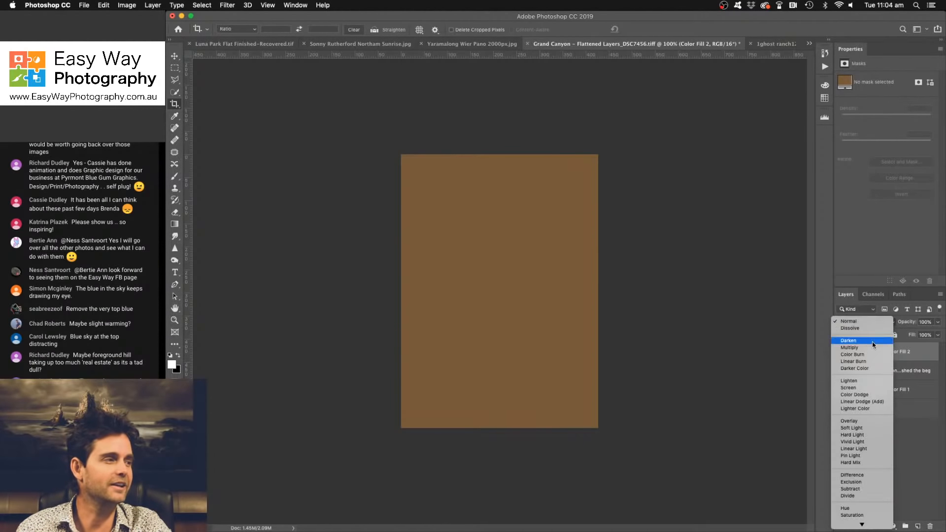
left_click(880, 397)
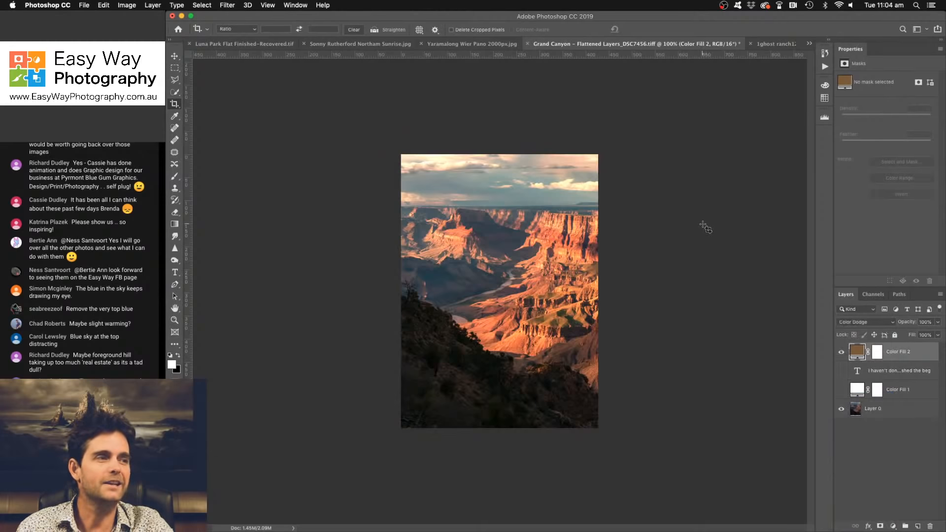
left_click(841, 354)
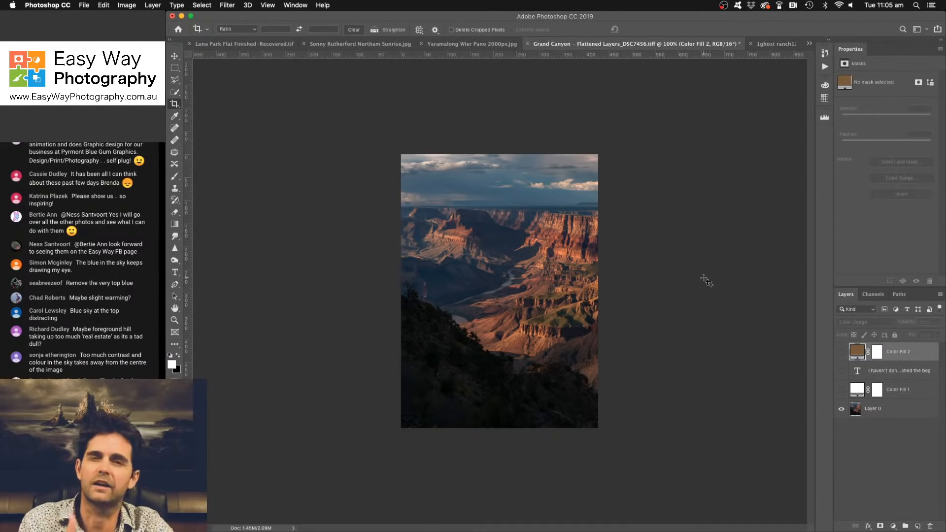
left_click(842, 353)
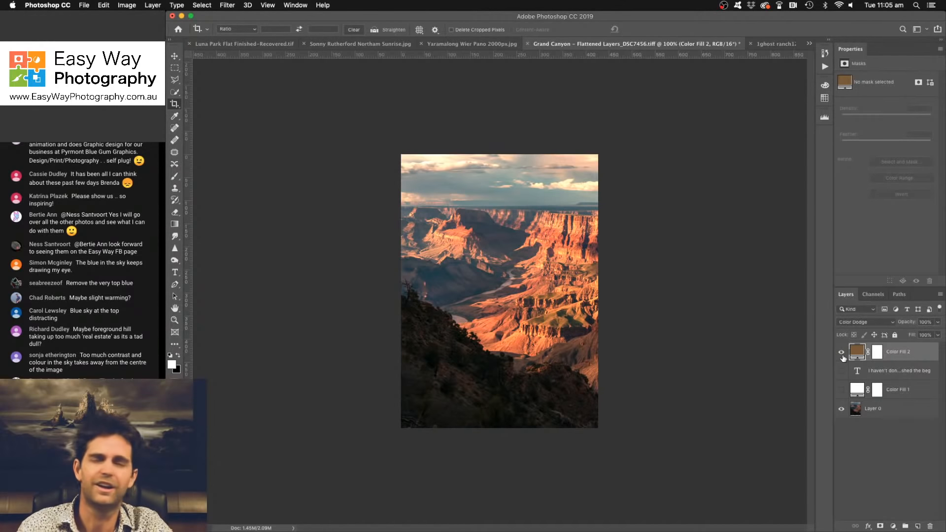
- Change the Color Dodge fill layer's colour to a darker brown, #493015, for a subtler glow
double_click(857, 352)
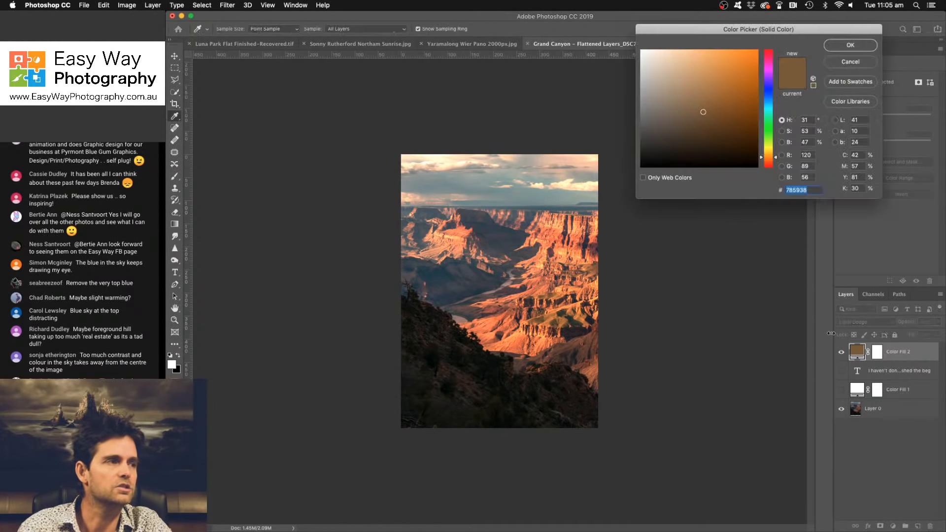
left_click(693, 121)
left_click_drag(692, 121, 726, 137)
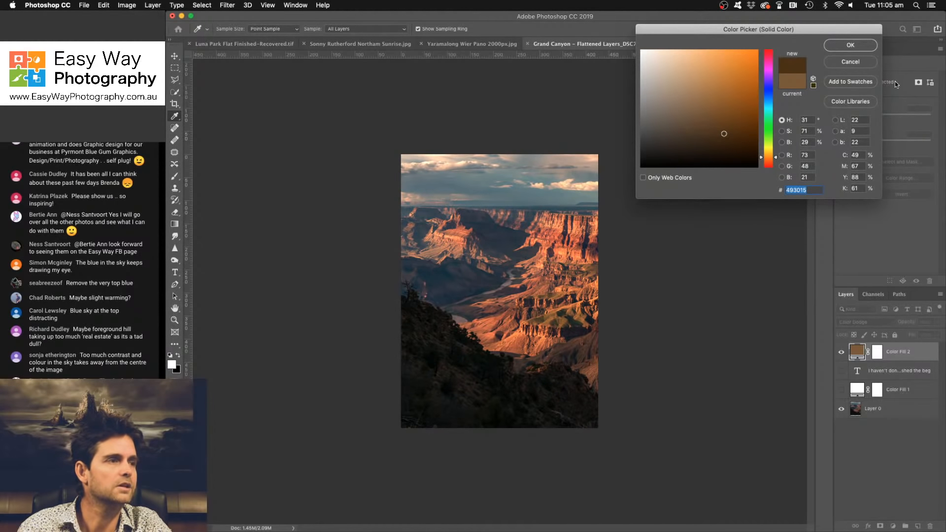
key("Return")
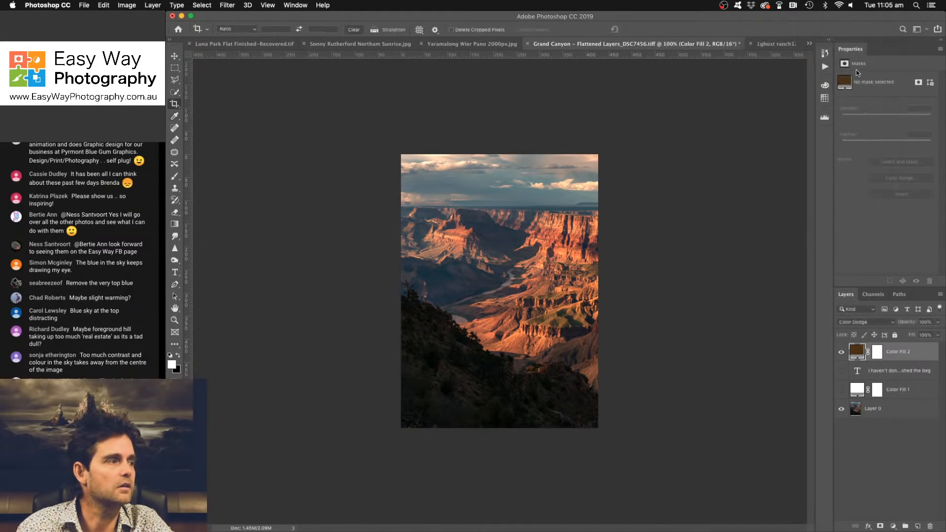
- Invert the brown Color Dodge fill's mask to black and paint warm light onto the canyon cliffs with a white brush at 18% opacity
left_click(878, 351)
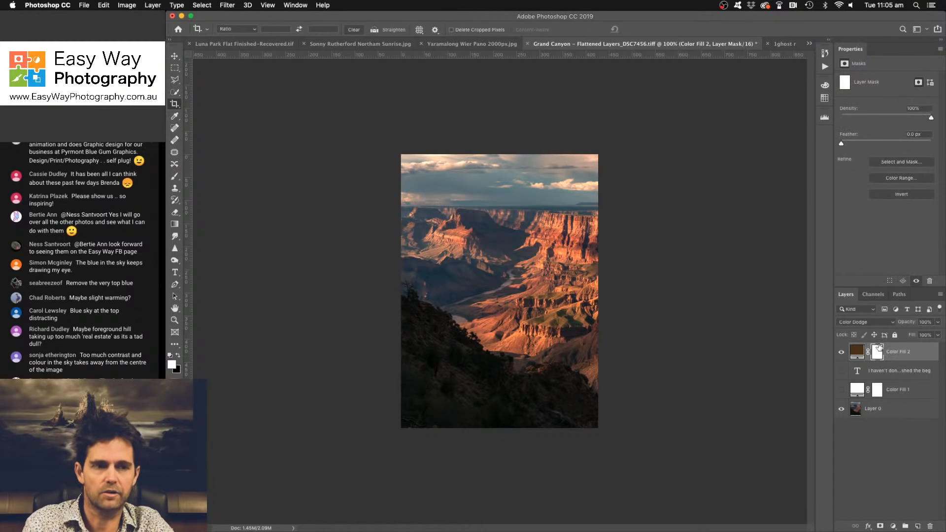
key("super+i")
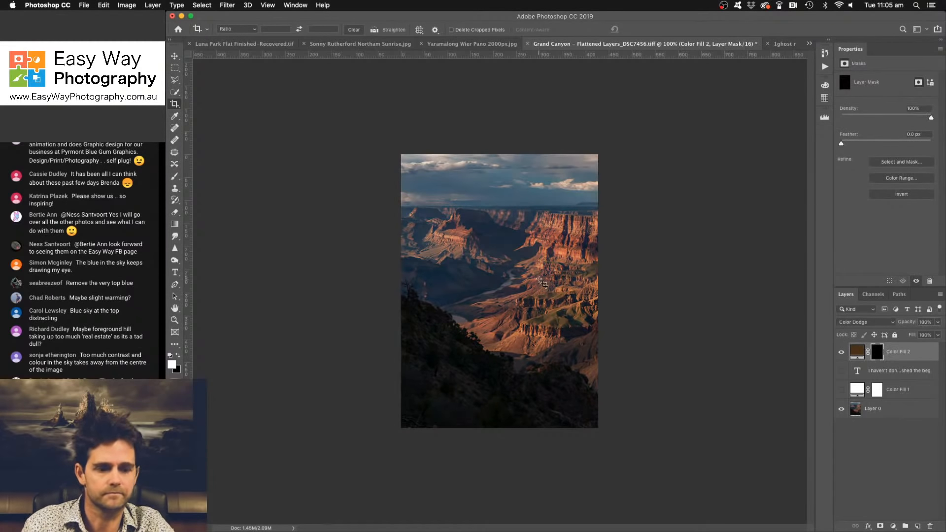
key("b")
left_click_drag(376, 28, 368, 42)
key("bracketleft")
key("bracketleft")
key("bracketleft")
key("bracketleft")
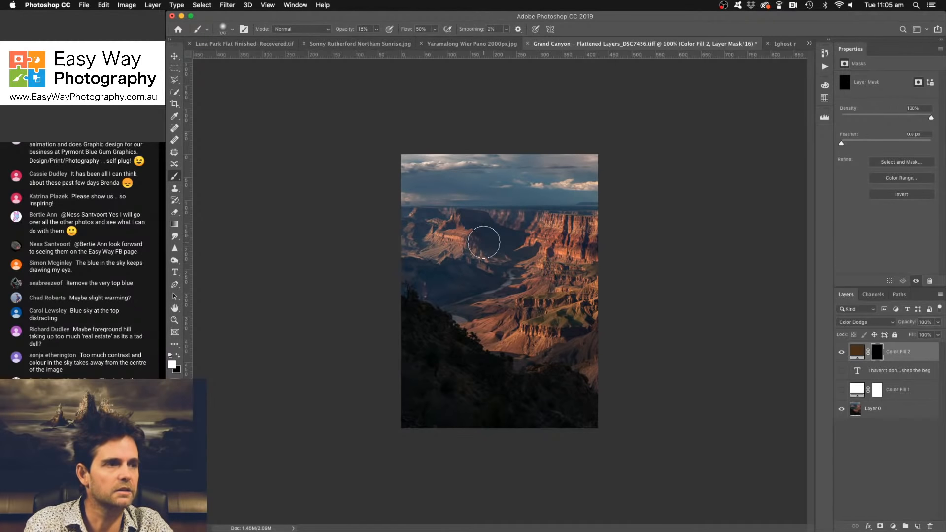
left_click_drag(428, 226, 568, 250)
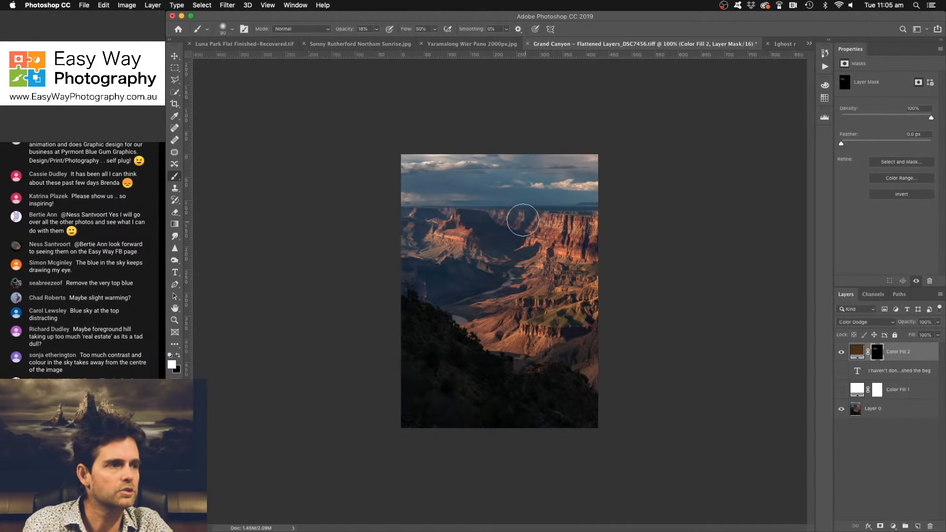
mouse_move(524, 220)
left_mouse_down()
mouse_move(578, 230)
mouse_move(537, 221)
mouse_move(564, 244)
mouse_move(530, 224)
left_mouse_up()
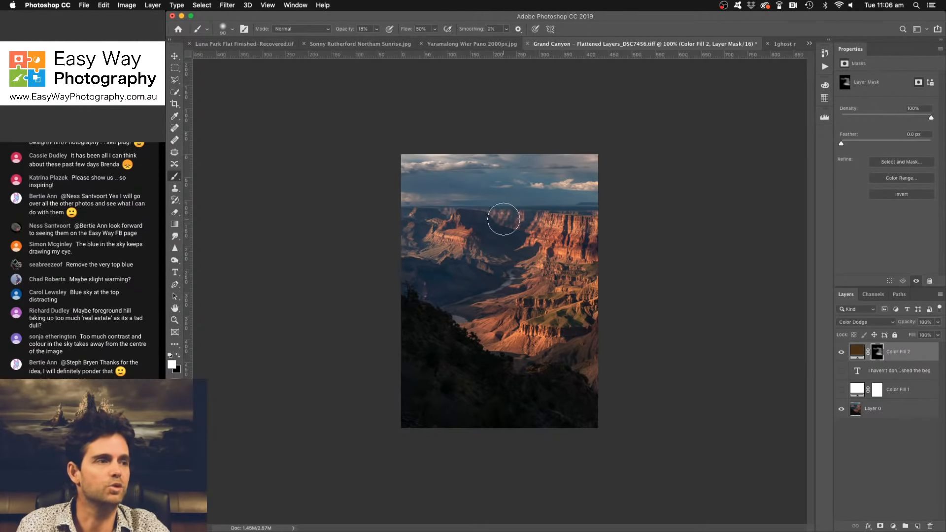
- Refine the warm glow on the sunlit rocks with a smaller brush and toggle the fill layer's visibility to compare
key("bracketleft")
key("bracketleft")
key("bracketleft")
key("bracketleft")
key("bracketleft")
key("bracketleft")
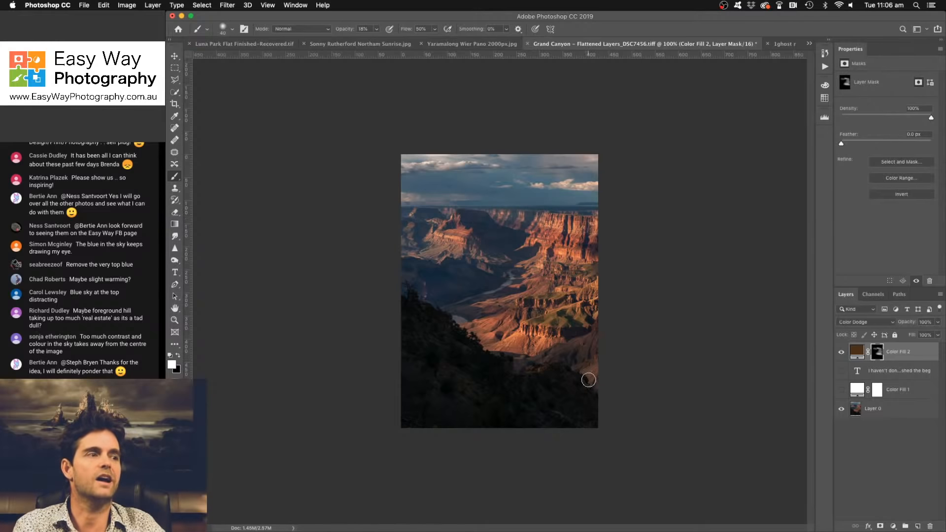
left_click(842, 352)
left_click(843, 352)
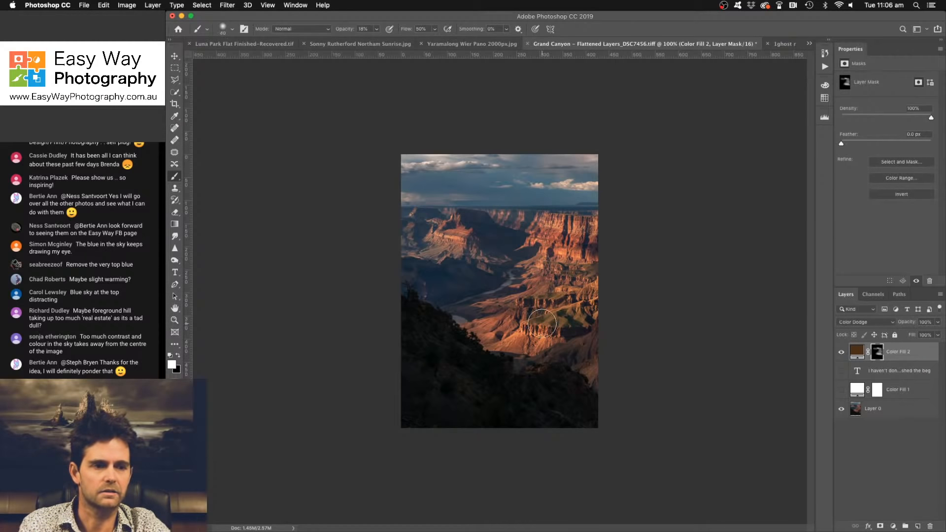
- Enlarge the brush to 100 for broader glow on the canyon and compare the fill layer's effect before and after
key("bracketright")
key("bracketright")
key("bracketright")
key("bracketright")
key("bracketright")
key("bracketright")
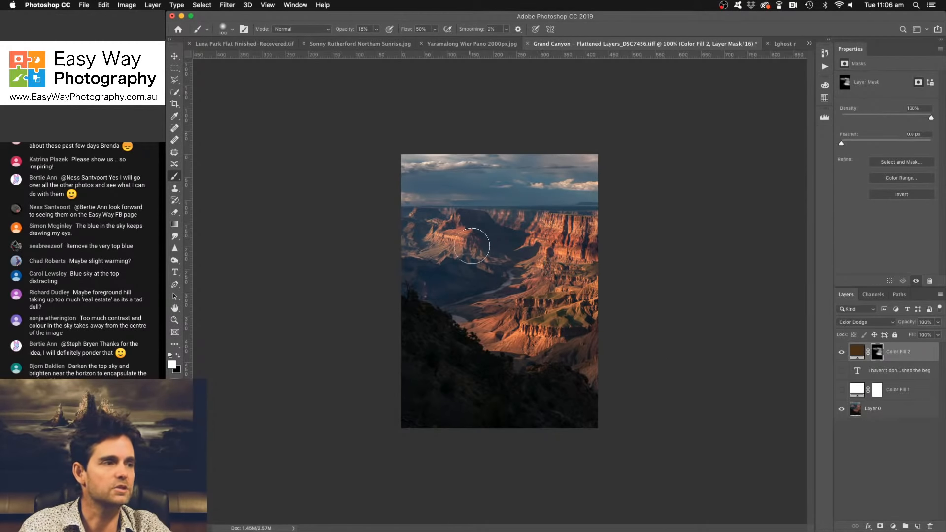
left_click(842, 353)
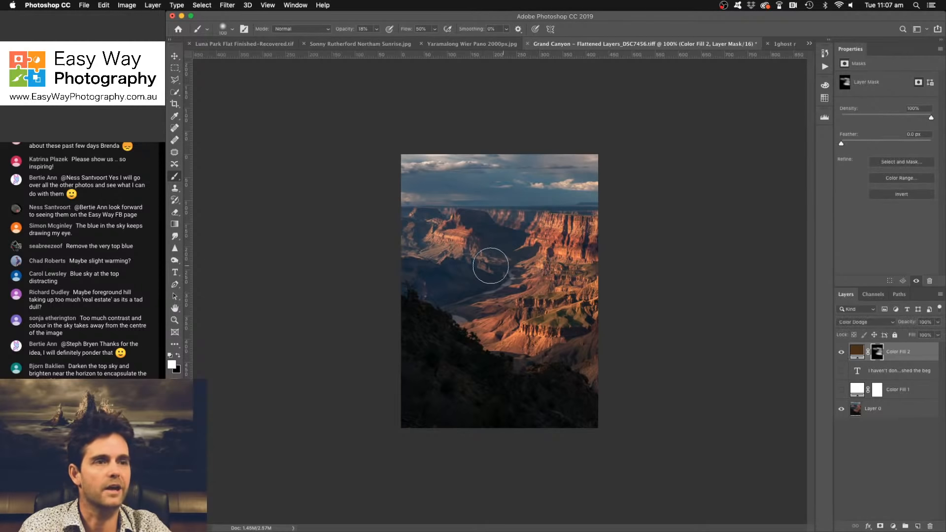
- Crop a thin strip of dark foreground off the lower edge of the Grand Canyon photo
left_click(174, 104)
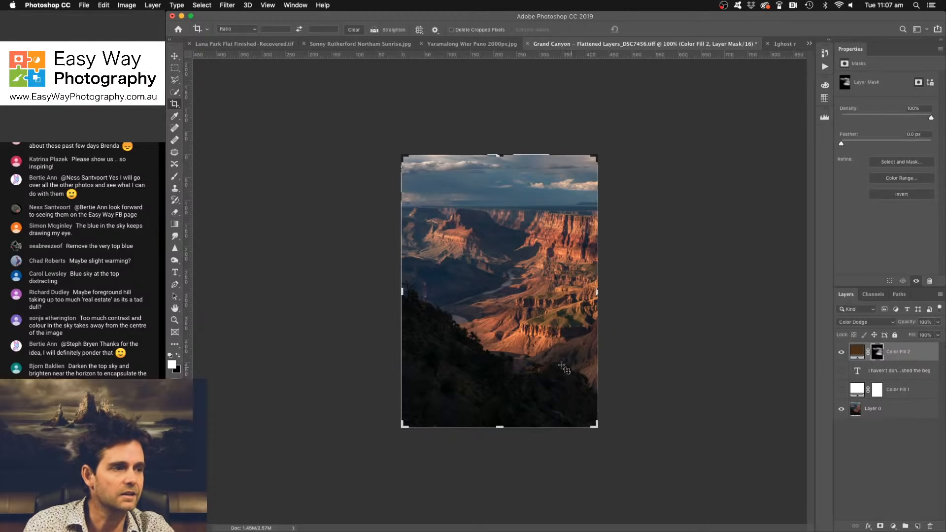
left_click_drag(499, 426, 499, 414)
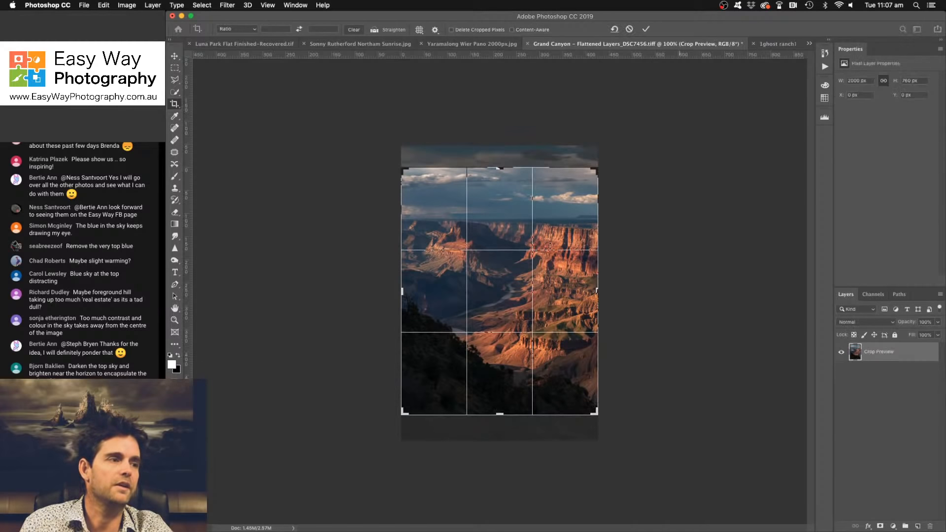
left_click(643, 30)
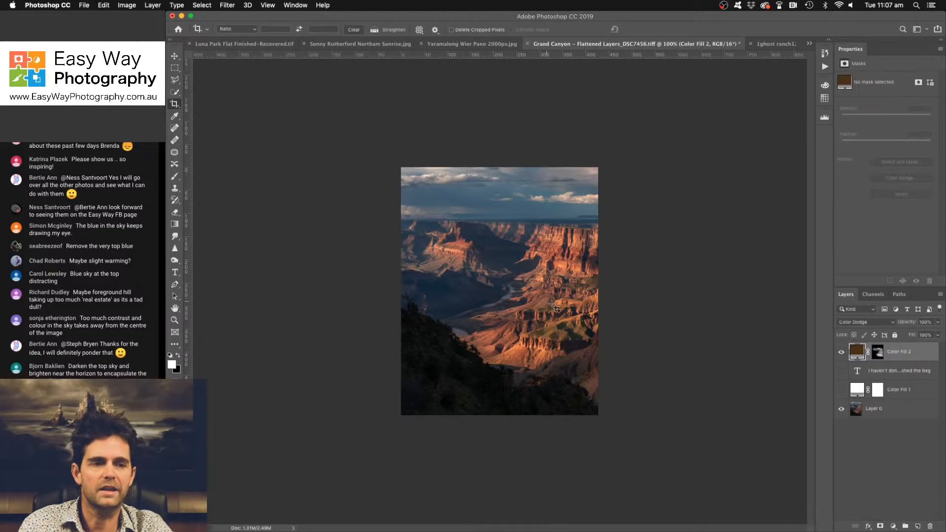
- Add a brightening Curves layer with the midpoint at input 108, output 146, and invert its mask to black
left_click(893, 526)
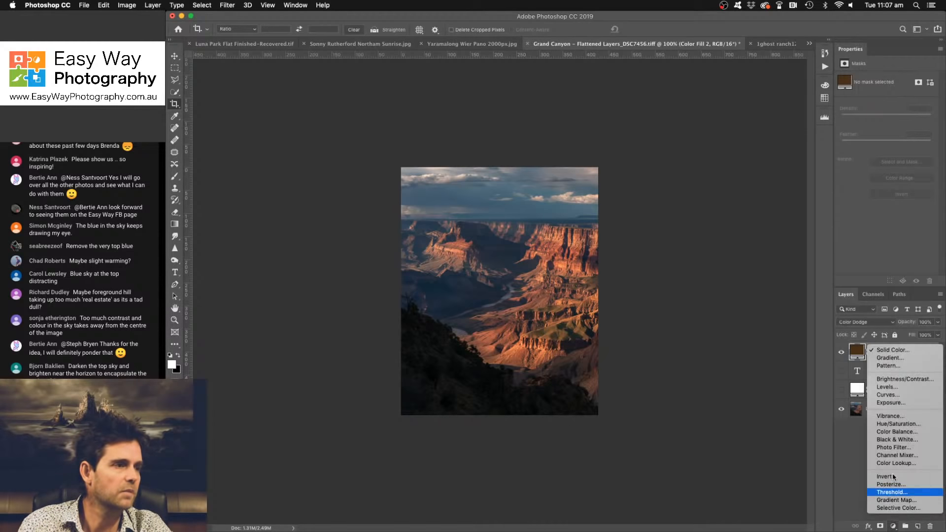
left_click(885, 399)
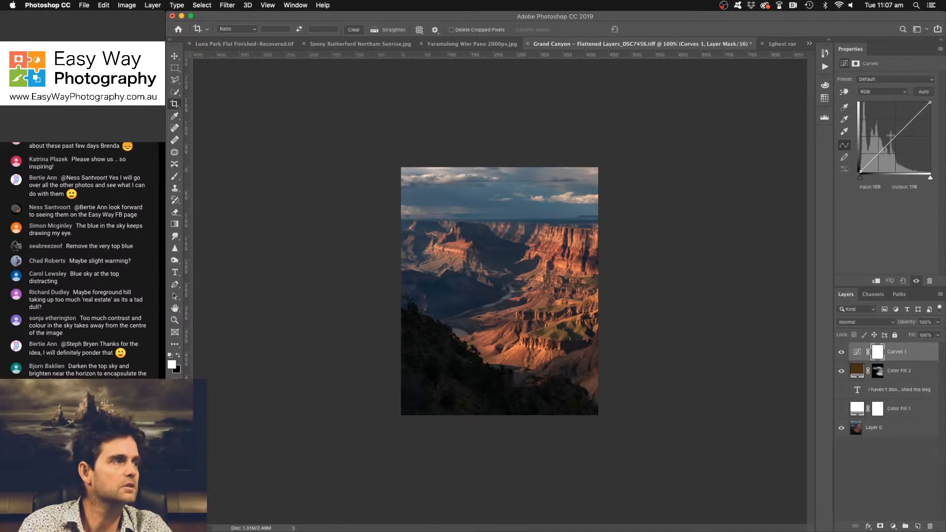
left_click_drag(891, 137, 890, 132)
key("super+i")
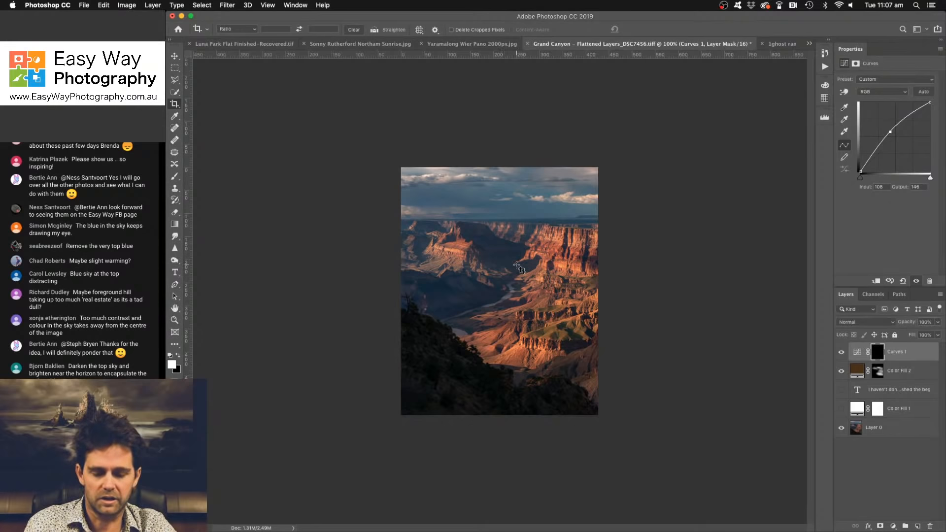
- Paint white on the brightening Curves mask with a larger soft brush to lighten the middle of the canyon
key("b")
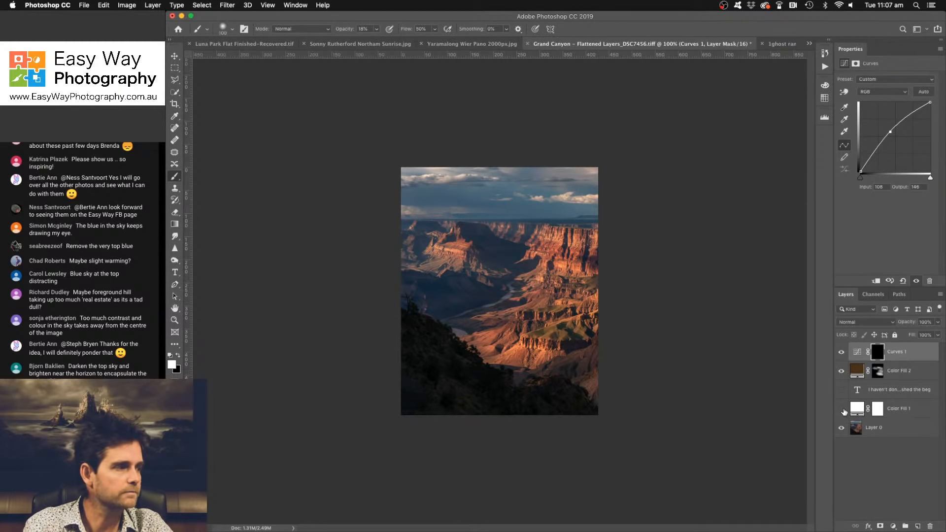
left_click(842, 392)
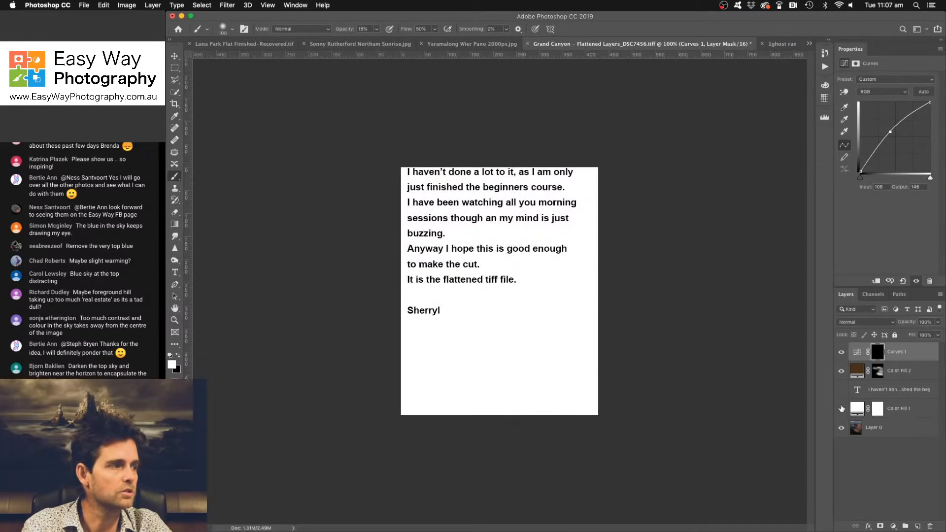
left_click(842, 408)
key("bracketright")
key("bracketright")
key("bracketright")
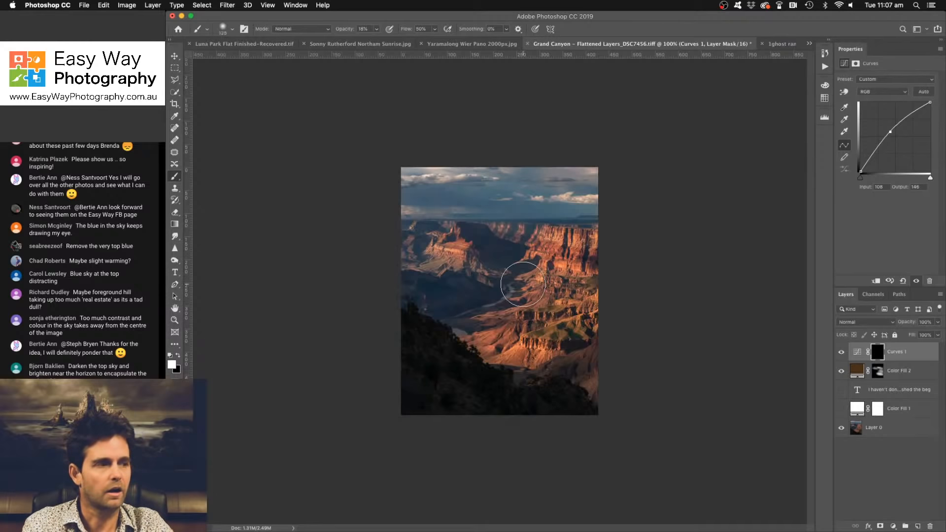
mouse_move(473, 282)
left_mouse_down()
mouse_move(547, 275)
mouse_move(499, 268)
mouse_move(571, 264)
mouse_move(467, 255)
mouse_move(578, 266)
mouse_move(484, 315)
mouse_move(577, 325)
mouse_move(522, 329)
mouse_move(581, 332)
mouse_move(564, 343)
mouse_move(536, 342)
mouse_move(566, 330)
left_mouse_up()
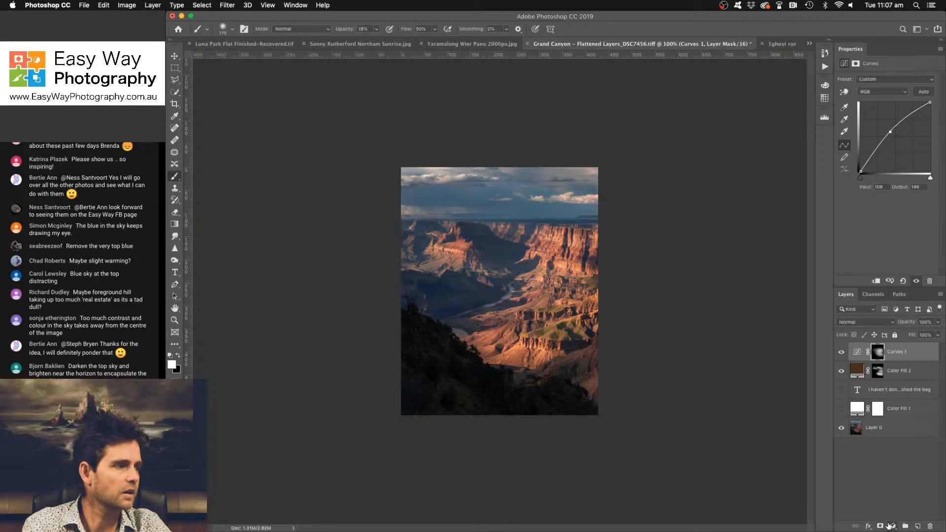
- Add a second Curves layer that darkens the midtones at input 160, output 115, and invert its mask to black
left_click(890, 525)
left_click(909, 398)
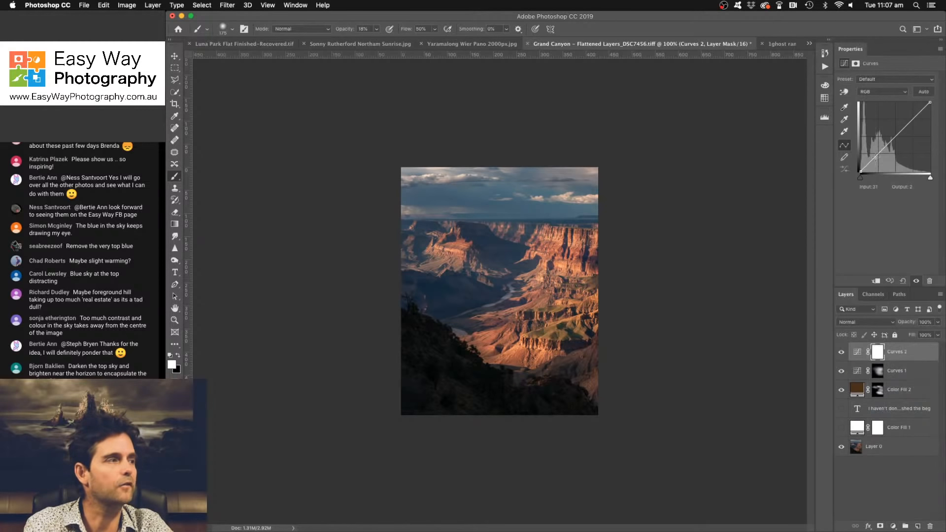
left_click_drag(899, 138, 902, 142)
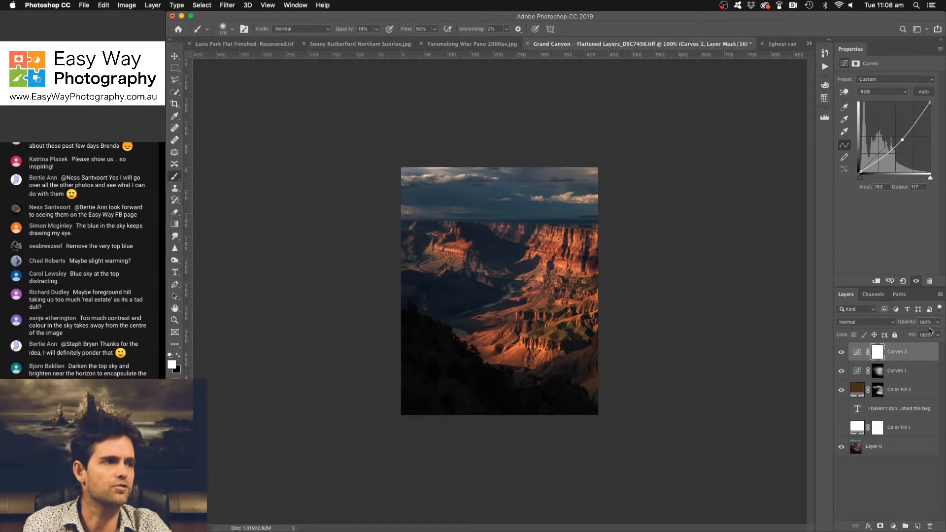
left_click(842, 353)
left_click(842, 352)
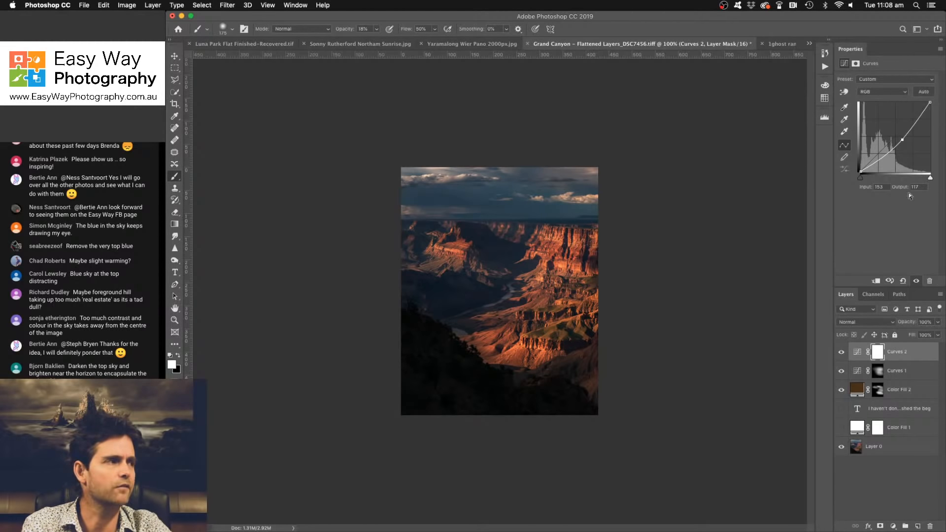
left_click_drag(909, 140, 902, 140)
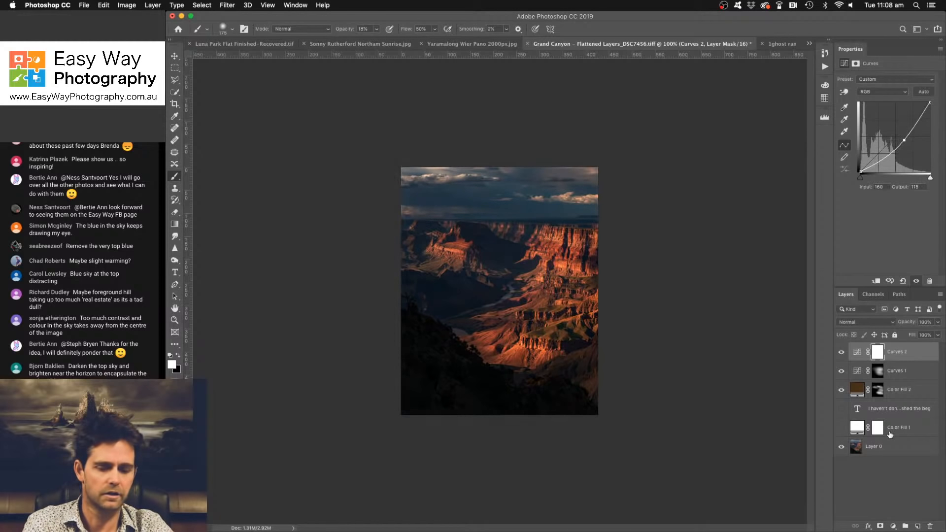
key("super+i")
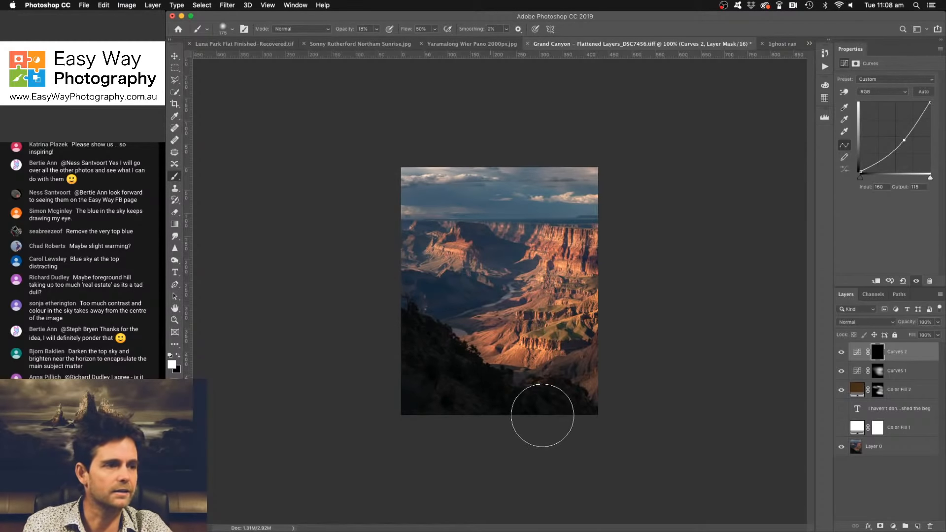
- Paint the darkening onto the foreground hill and the sky, raising the brush opacity to 38%
mouse_move(542, 415)
left_mouse_down()
mouse_move(366, 313)
mouse_move(564, 423)
left_mouse_up()
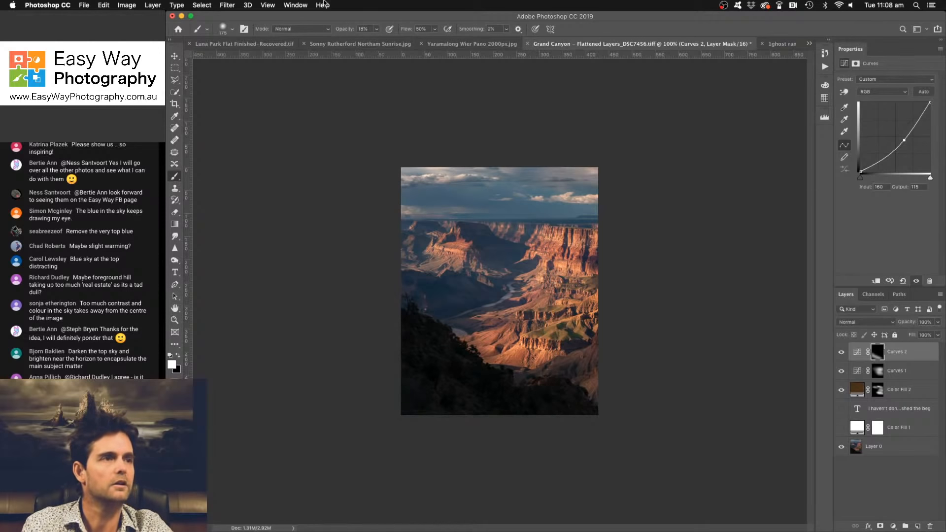
left_click(377, 28)
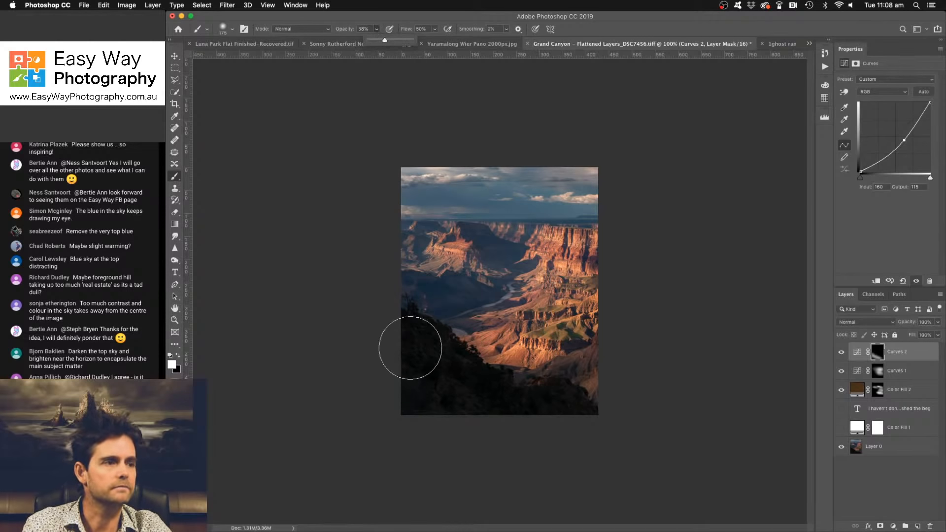
mouse_move(390, 322)
left_mouse_down()
mouse_move(568, 411)
mouse_move(540, 425)
mouse_move(369, 370)
mouse_move(597, 412)
left_mouse_up()
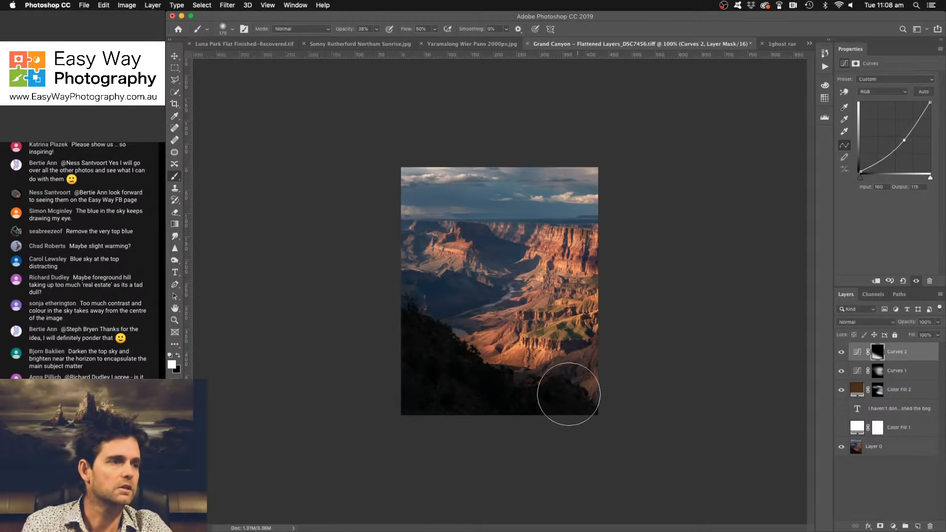
left_click_drag(405, 176, 650, 190)
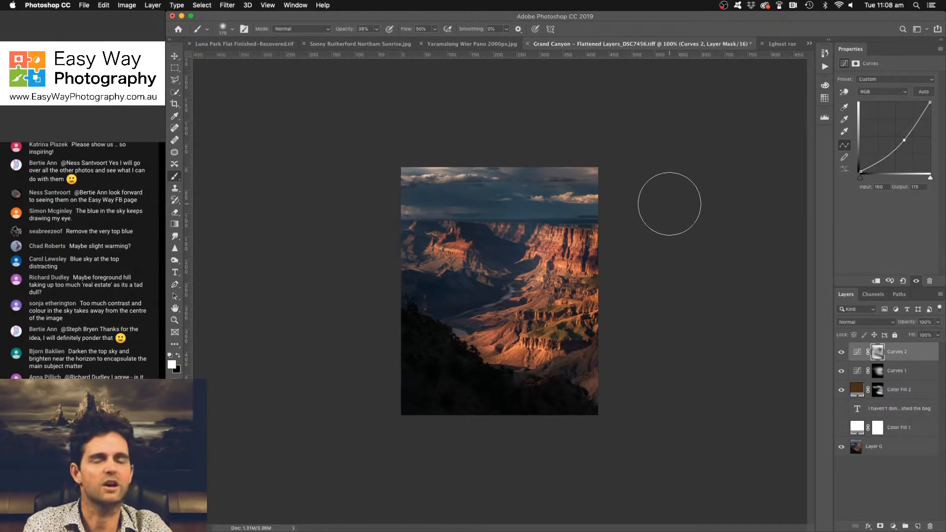
- Add a third, stronger darkening Curves layer at input 165, output 100, and invert its mask to black
left_click(895, 528)
left_click(887, 397)
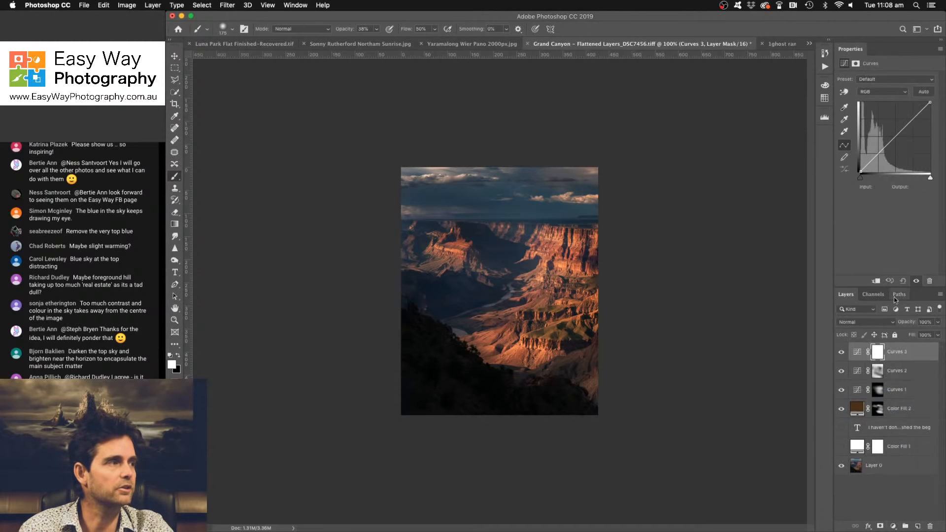
left_click_drag(898, 135, 905, 145)
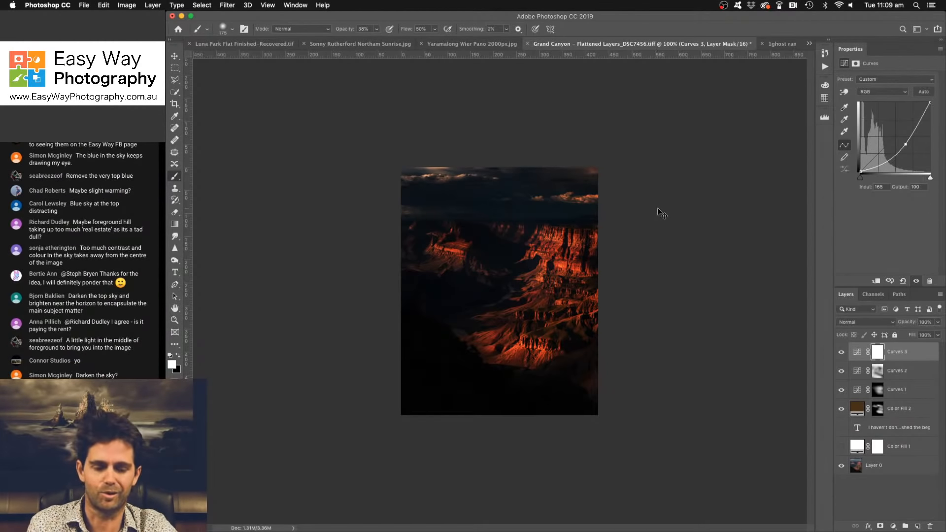
key("super+i")
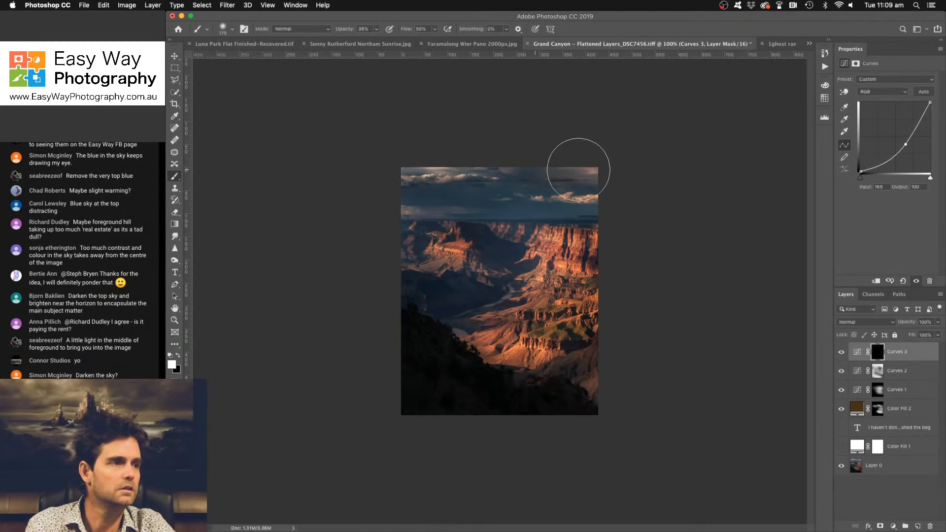
- Paint the stronger darkening over the upper sky and the shaded cliffs along the photo's left side
mouse_move(402, 164)
left_mouse_down()
mouse_move(682, 176)
mouse_move(405, 151)
mouse_move(651, 156)
mouse_move(451, 174)
left_mouse_up()
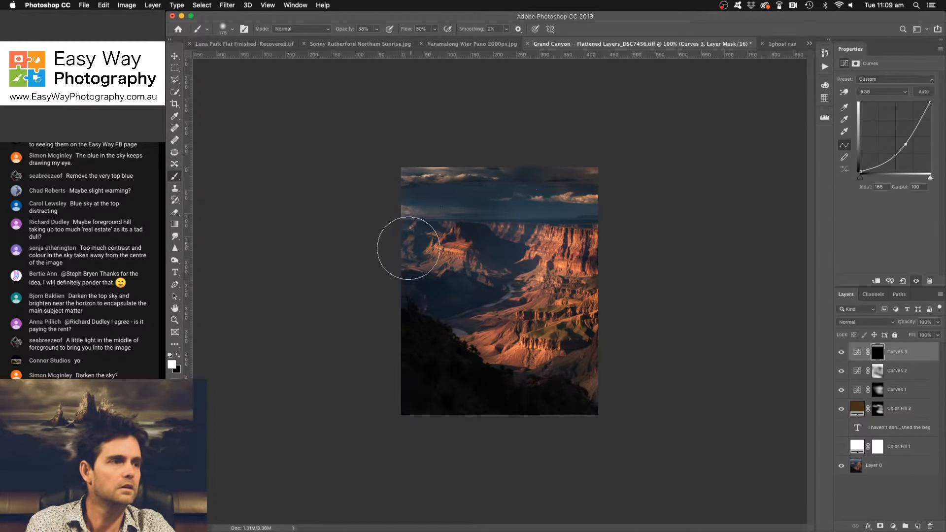
mouse_move(408, 248)
left_mouse_down()
mouse_move(487, 247)
mouse_move(464, 282)
mouse_move(434, 295)
mouse_move(491, 281)
mouse_move(521, 254)
left_mouse_up()
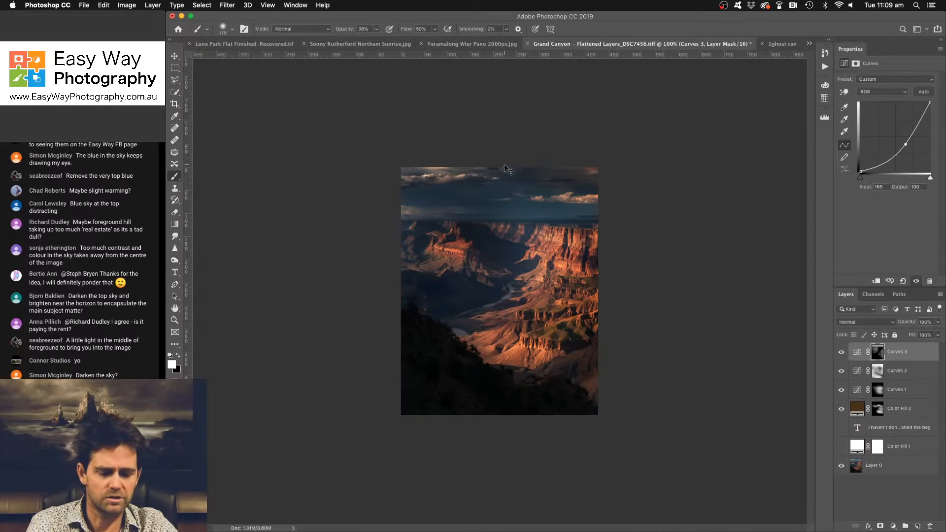
- Stamp all visible layers into a new merged layer above the third Curves layer
key("super+plus")
key("super+plus")
left_click_drag(559, 197, 429, 366)
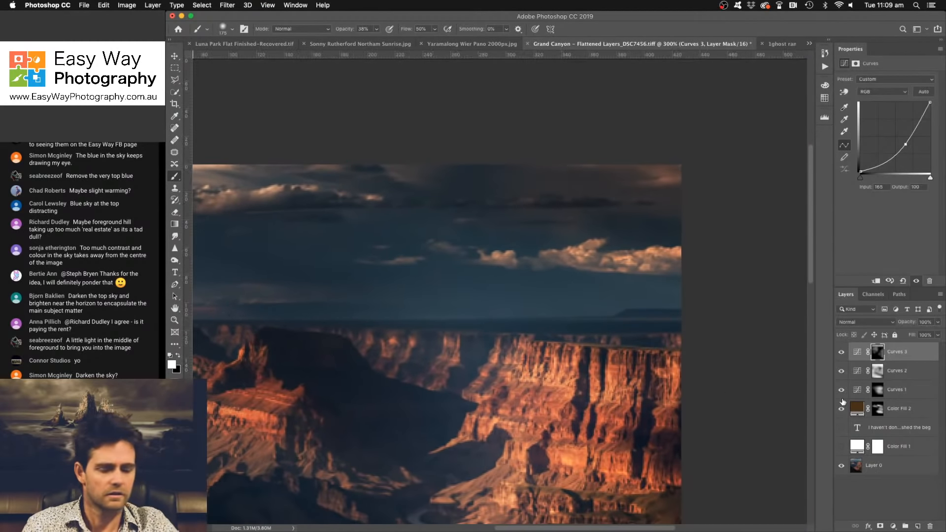
key("super+alt+shift+e")
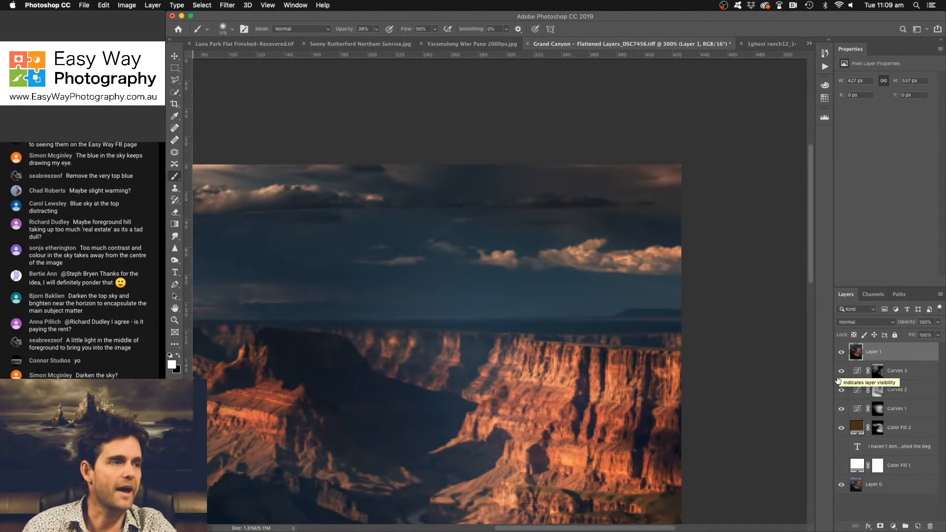
- Shift the merged layer about 90 px to the right and hide it behind a black mask
key("super+t")
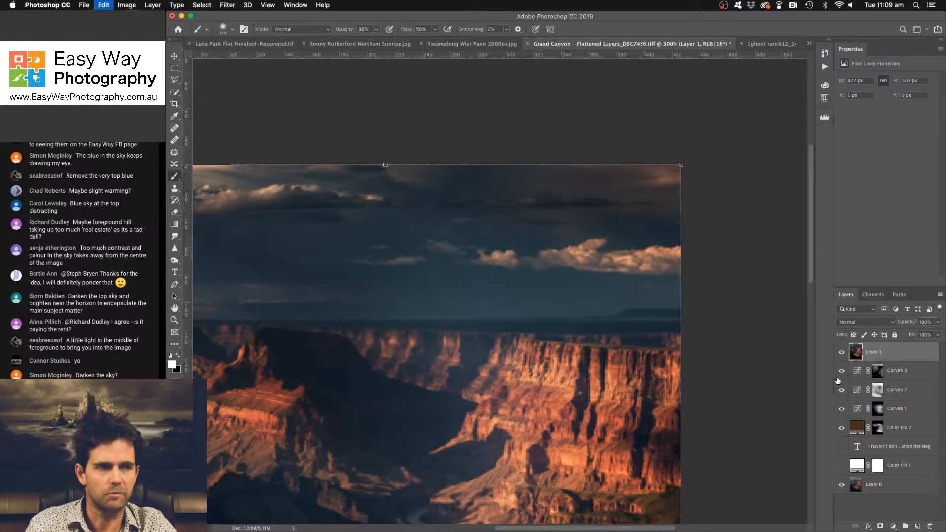
left_click_drag(483, 303, 607, 301)
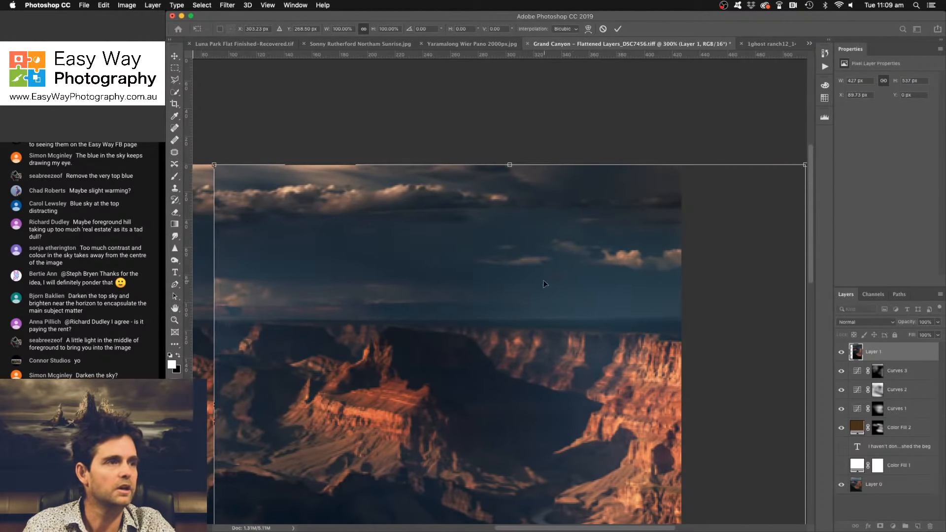
key("Return")
key("b")
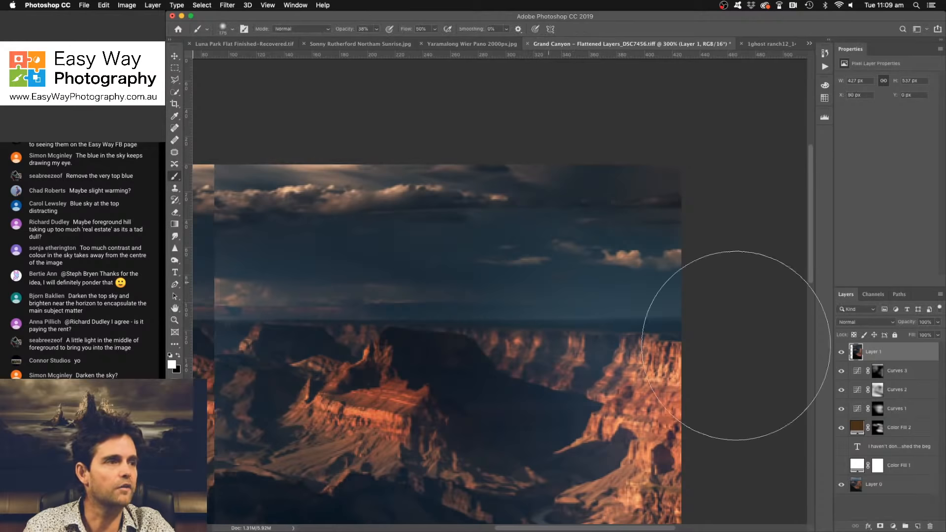
left_click(879, 526)
key("super+i")
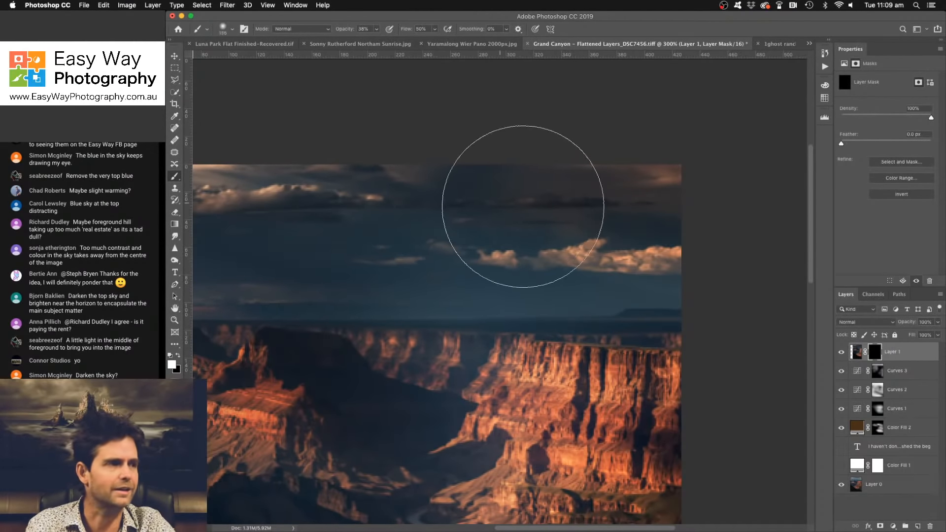
- Paint the shifted layer in over the bright cloud in the sky's upper-right corner with a smaller brush, and unlink its mask
key("bracketleft")
key("bracketleft")
key("bracketleft")
key("bracketleft")
key("bracketleft")
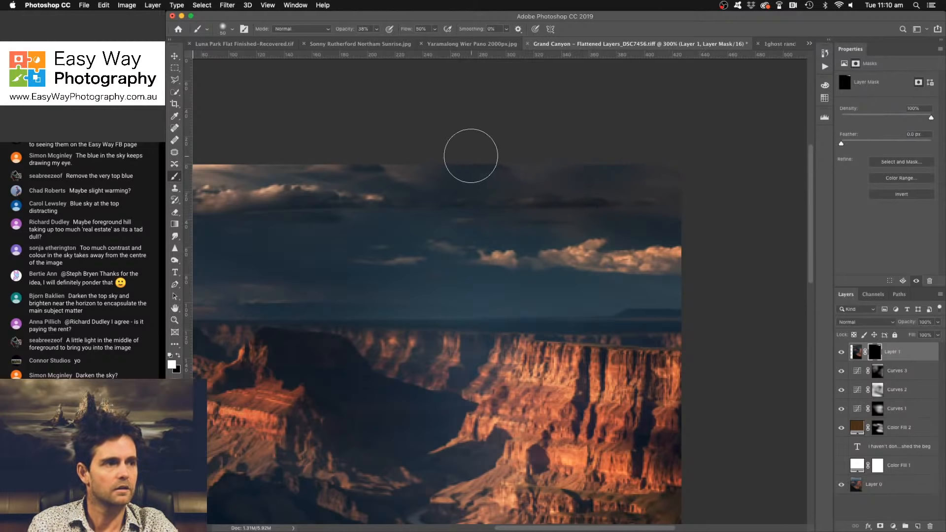
key("super+t")
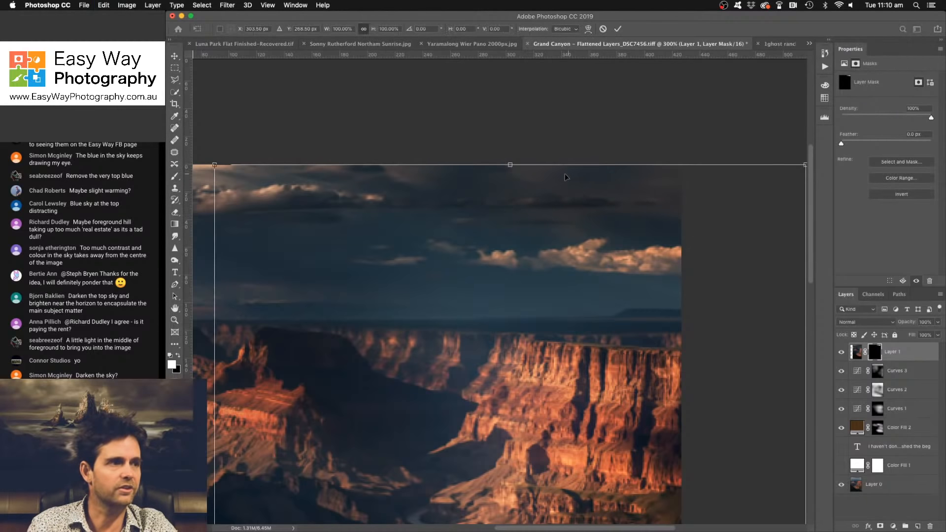
left_click(862, 352)
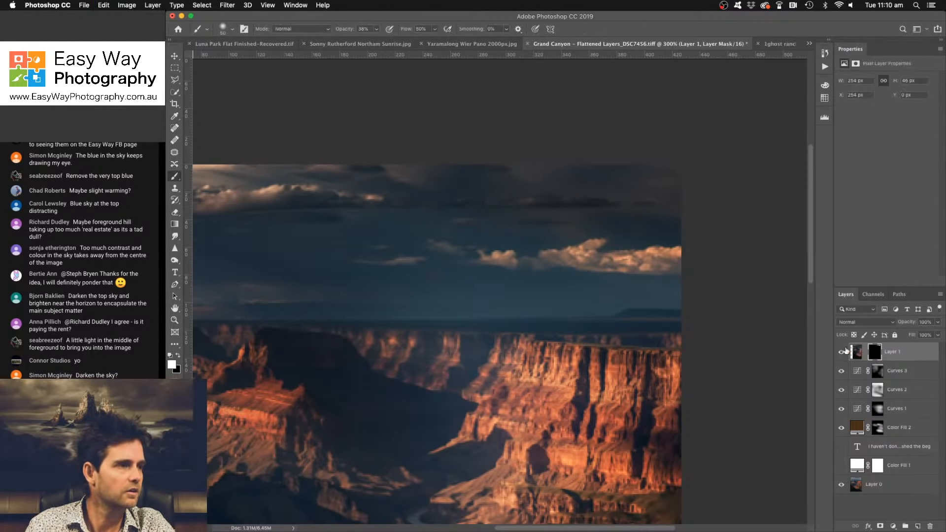
key("super+t")
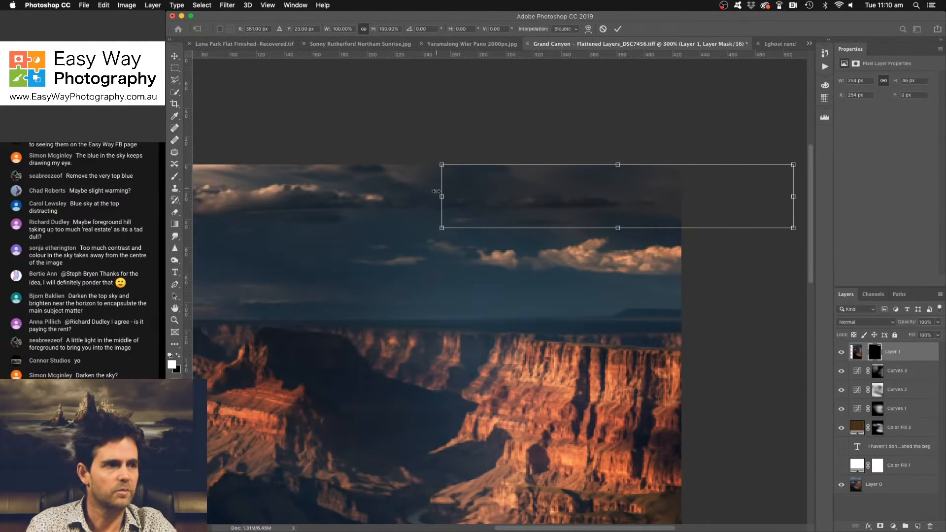
left_click_drag(440, 197, 349, 195)
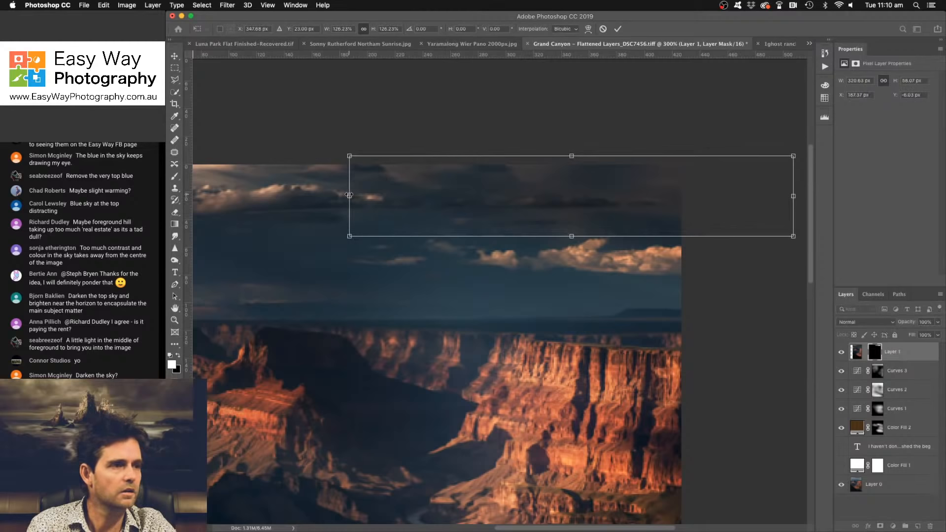
key("super+z")
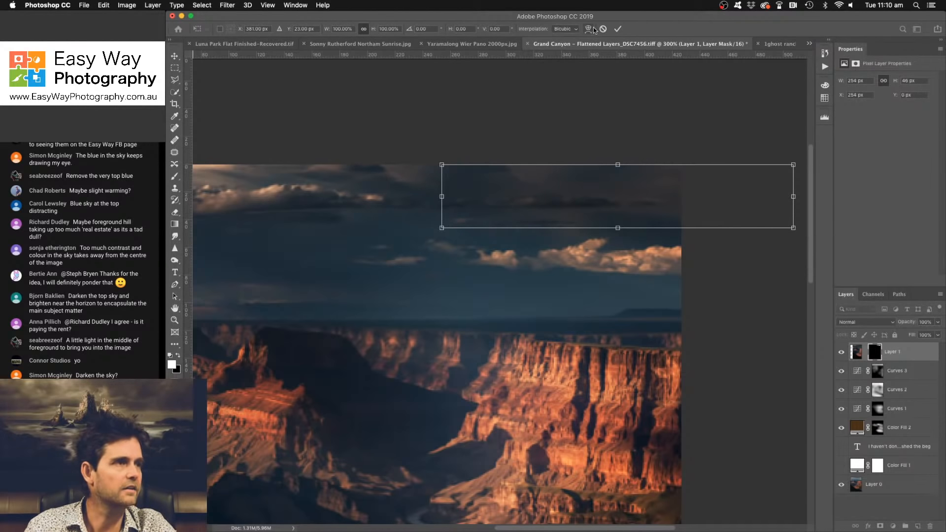
left_click(603, 29)
key("b")
- Scale the merged layer's image to about 111% and reposition it behind its unlinked mask
left_click(856, 356)
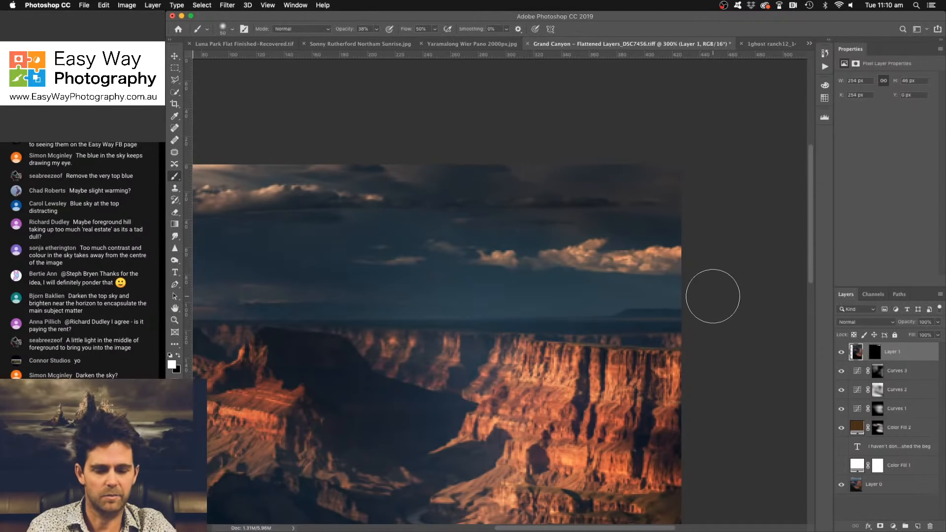
key("super+t")
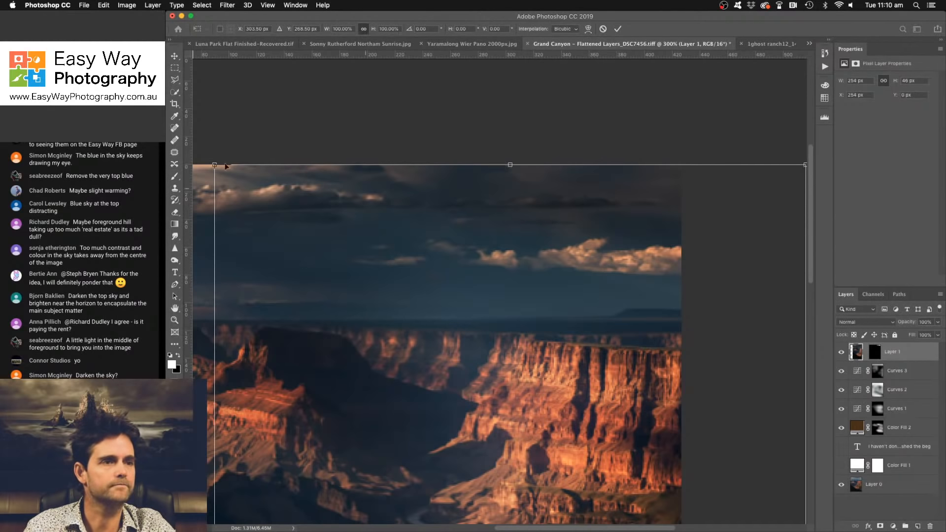
mouse_move(213, 192)
left_mouse_down()
mouse_move(190, 190)
mouse_move(223, 198)
mouse_move(206, 197)
left_mouse_up()
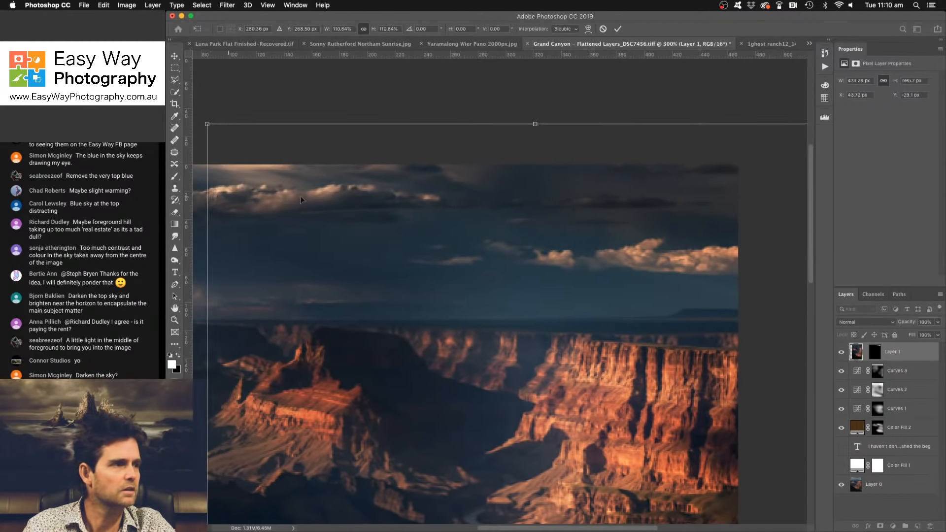
left_click_drag(587, 205, 589, 239)
key("Return")
key("b")
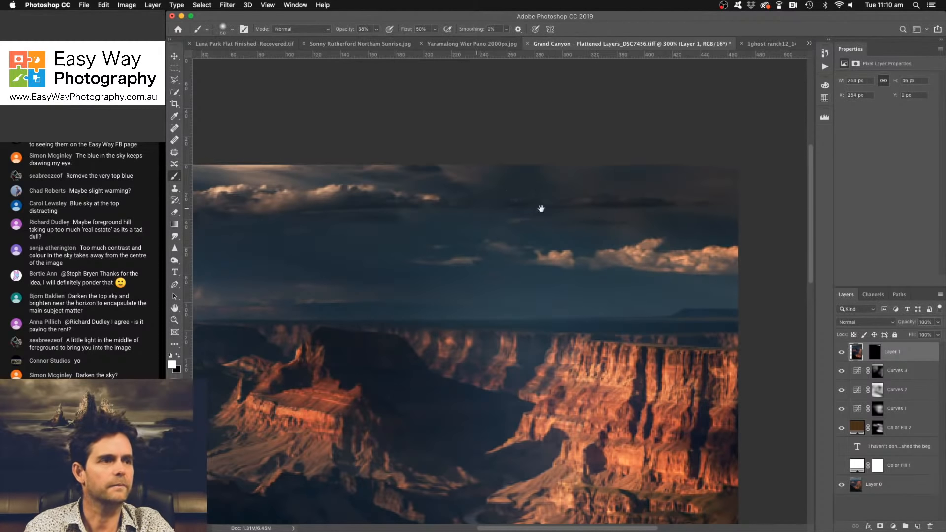
left_click_drag(541, 209, 549, 201)
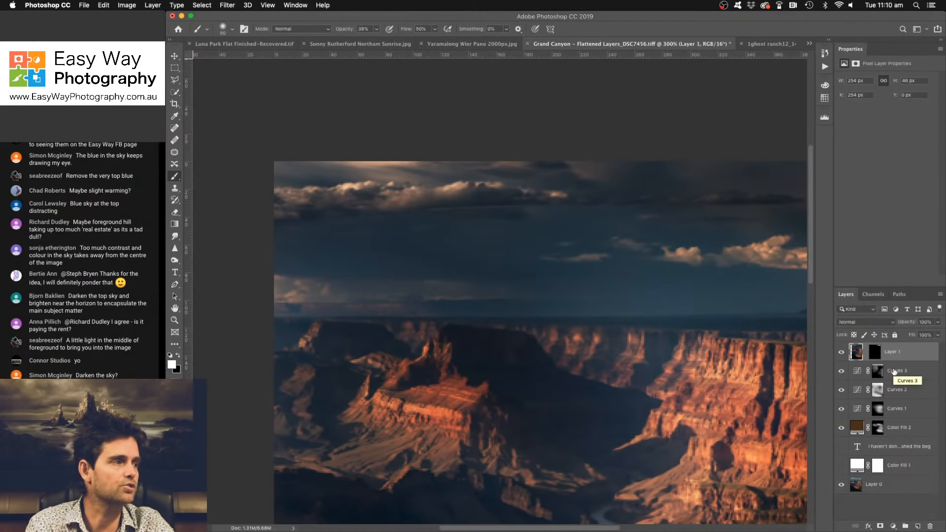
- Duplicate the merged layer and delete the copy's mask
key("super+j")
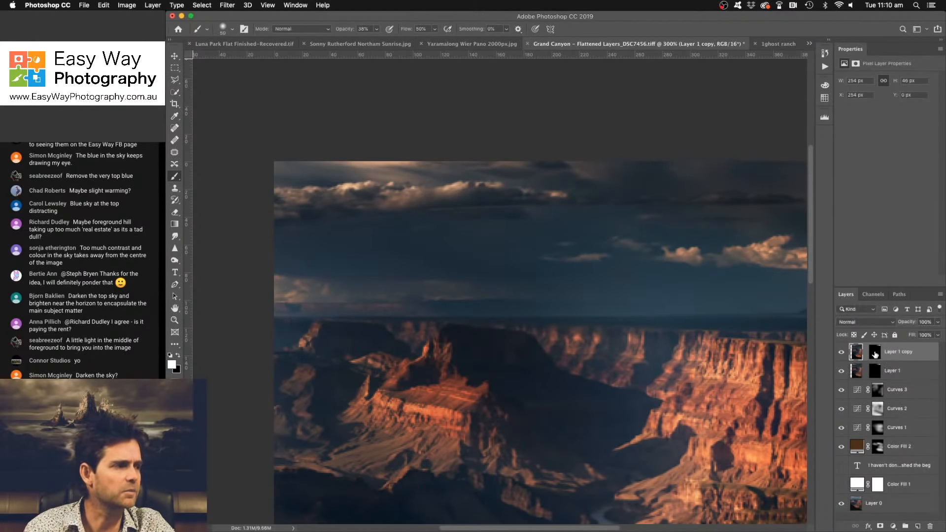
right_click(875, 354)
left_click(813, 369)
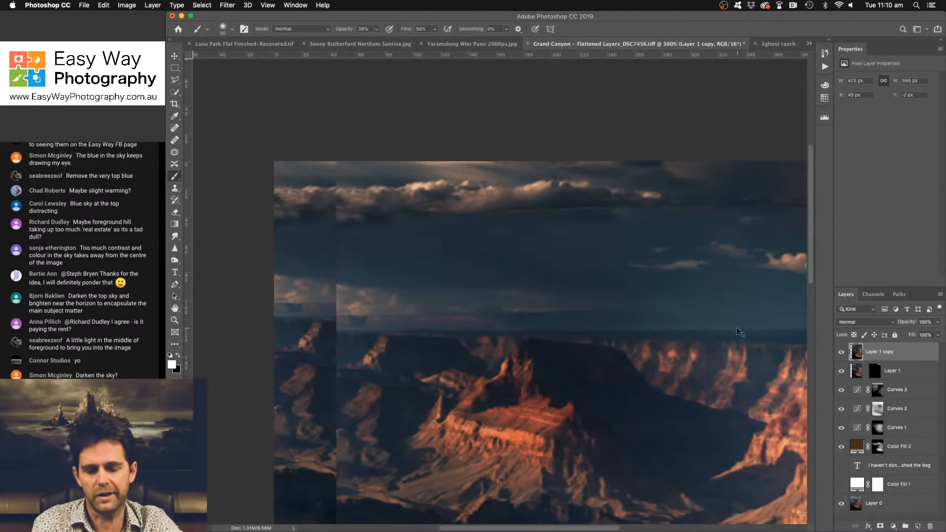
- Flip the copied layer horizontally and move it about 91 px to the left
key("ctrl+t")
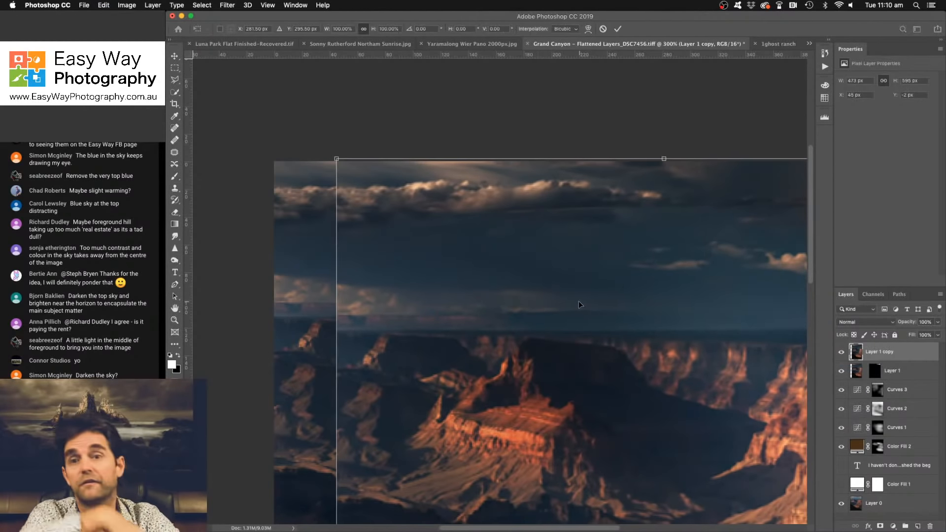
right_click(494, 268)
left_click(524, 384)
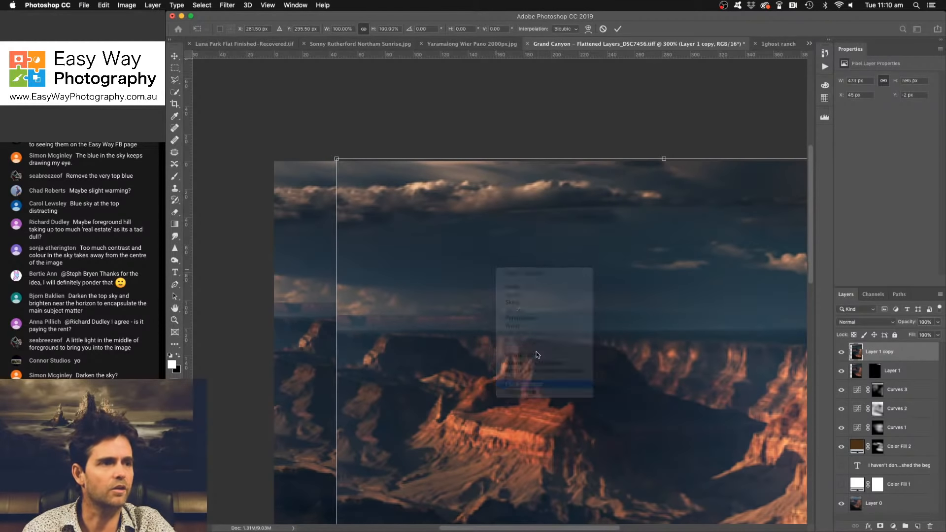
left_click_drag(563, 297, 447, 298)
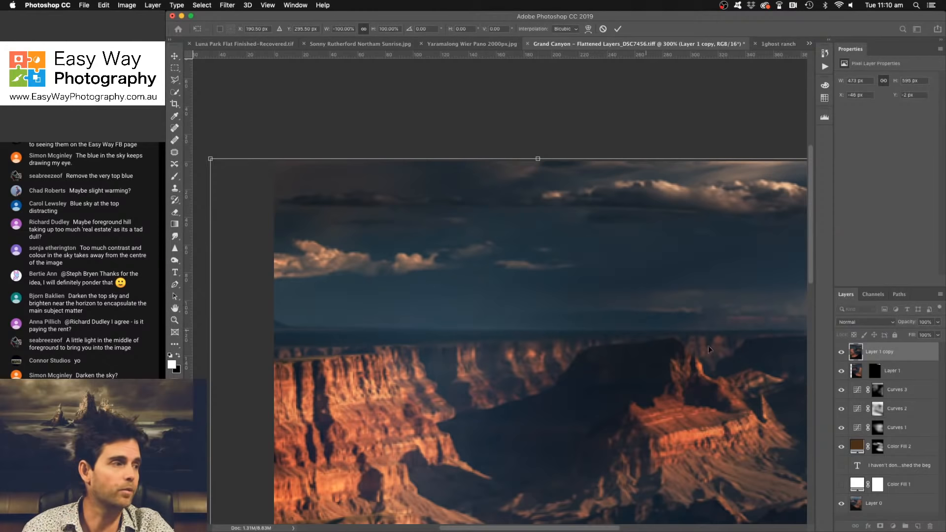
key("Return")
key("b")
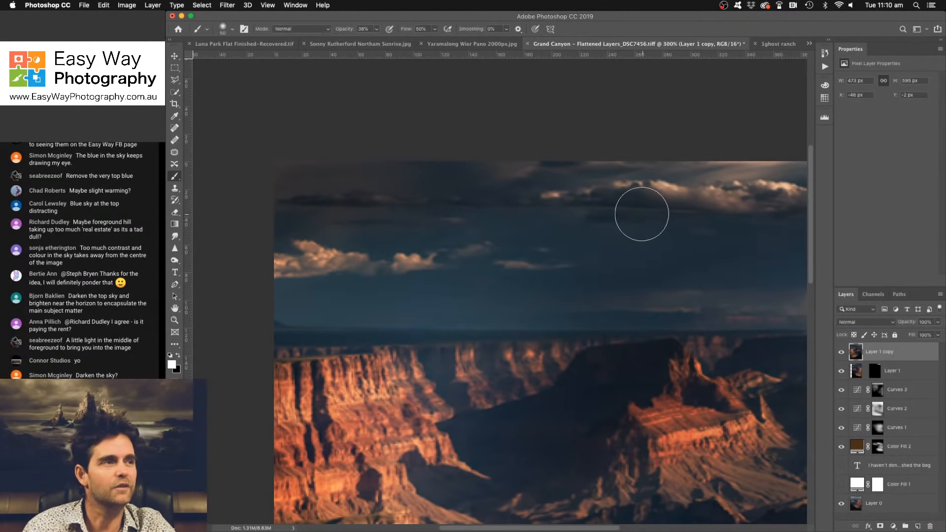
- Hide the flipped copy behind a black mask and paint it in over the bright clouds along the sky's upper-left edge, touching up with black
left_click(880, 526)
key("super+i")
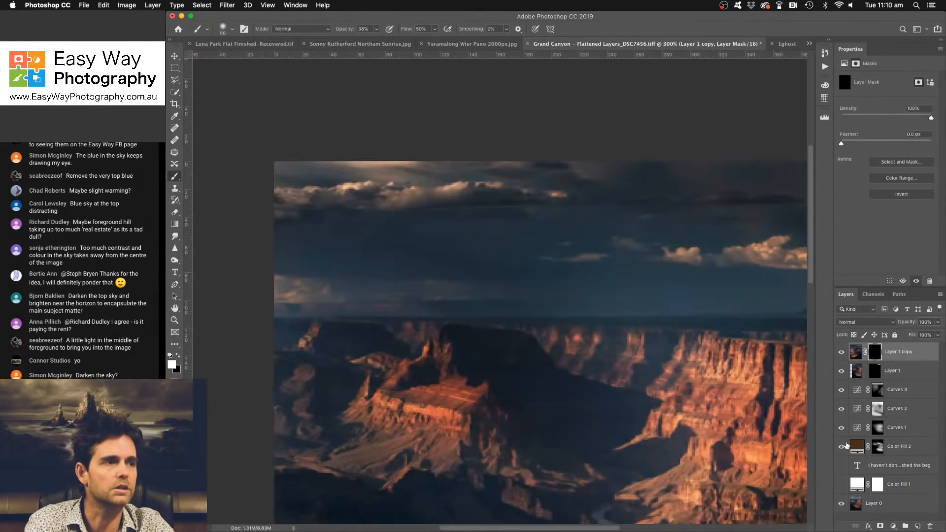
key("bracketleft")
key("bracketleft")
key("bracketleft")
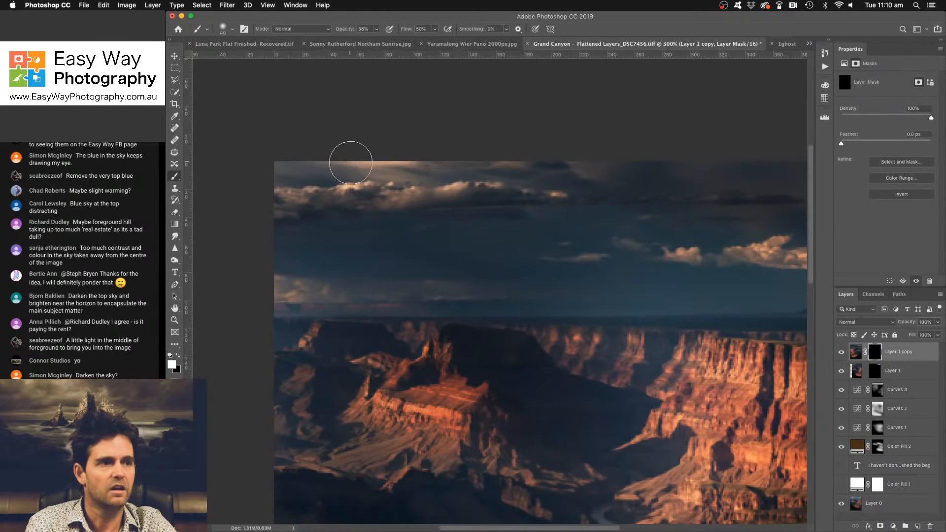
mouse_move(335, 158)
left_mouse_down()
mouse_move(421, 160)
mouse_move(291, 155)
mouse_move(427, 159)
mouse_move(288, 150)
mouse_move(437, 159)
mouse_move(233, 150)
mouse_move(424, 163)
mouse_move(252, 160)
mouse_move(363, 170)
mouse_move(275, 169)
mouse_move(421, 167)
mouse_move(347, 167)
mouse_move(445, 176)
mouse_move(355, 174)
mouse_move(564, 153)
mouse_move(455, 166)
mouse_move(556, 155)
mouse_move(421, 158)
mouse_move(560, 154)
mouse_move(445, 160)
mouse_move(582, 179)
left_mouse_up()
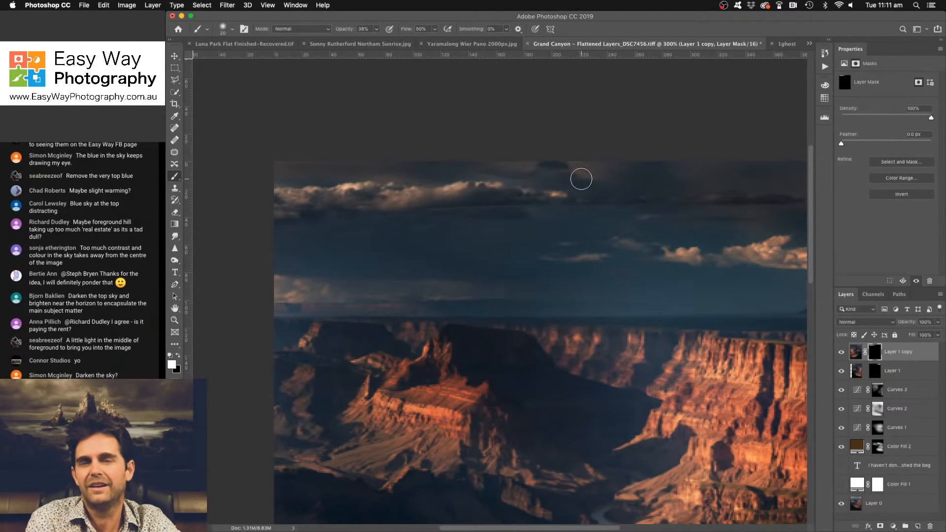
key("x")
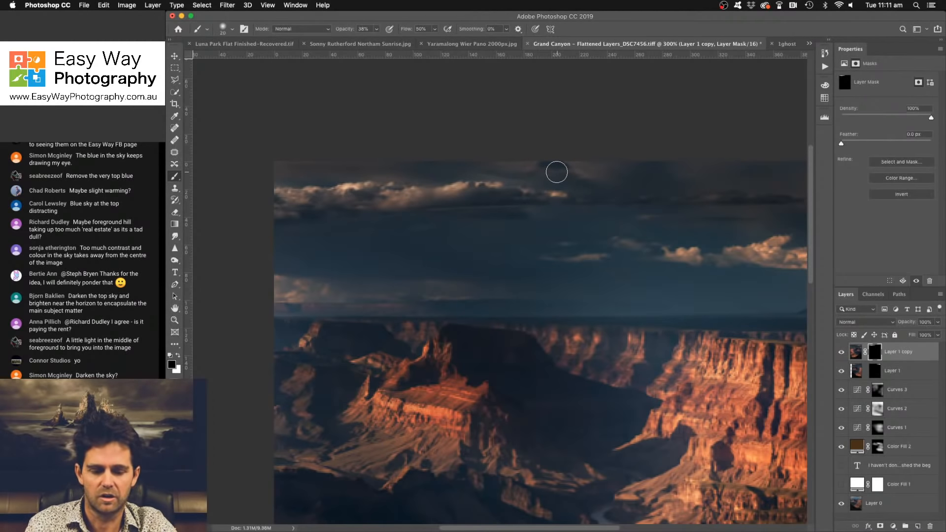
key("bracketright")
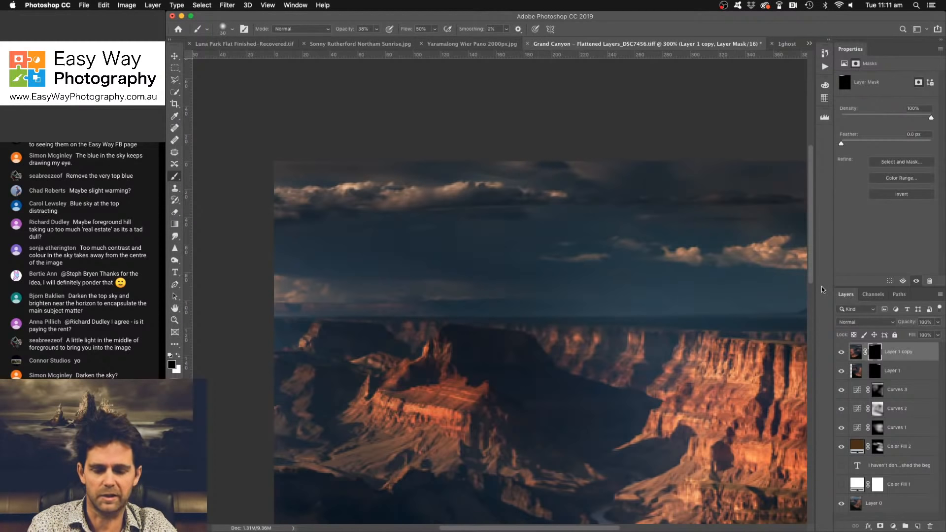
- Duplicate the flipped patch with its mask and move the duplicate about 111 px to the right along the sky
key("ctrl+j")
key("ctrl+t")
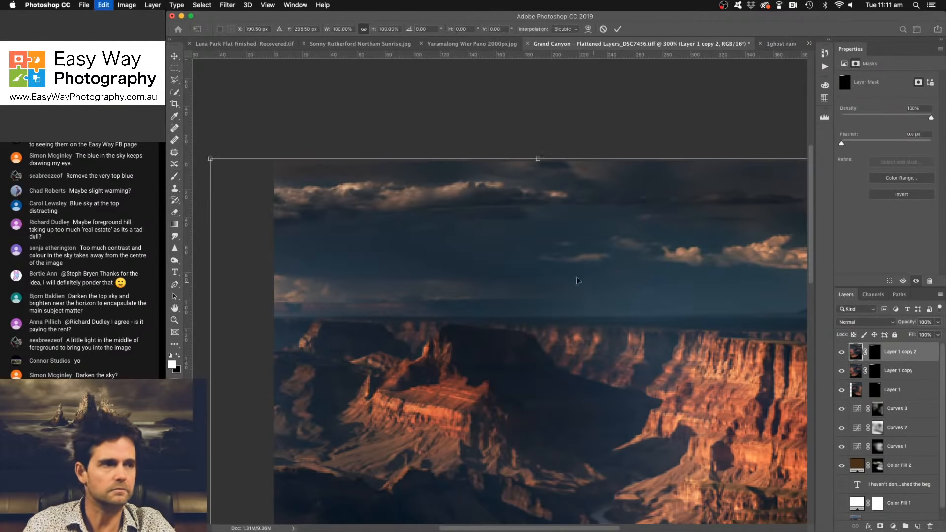
left_click_drag(577, 280, 720, 275)
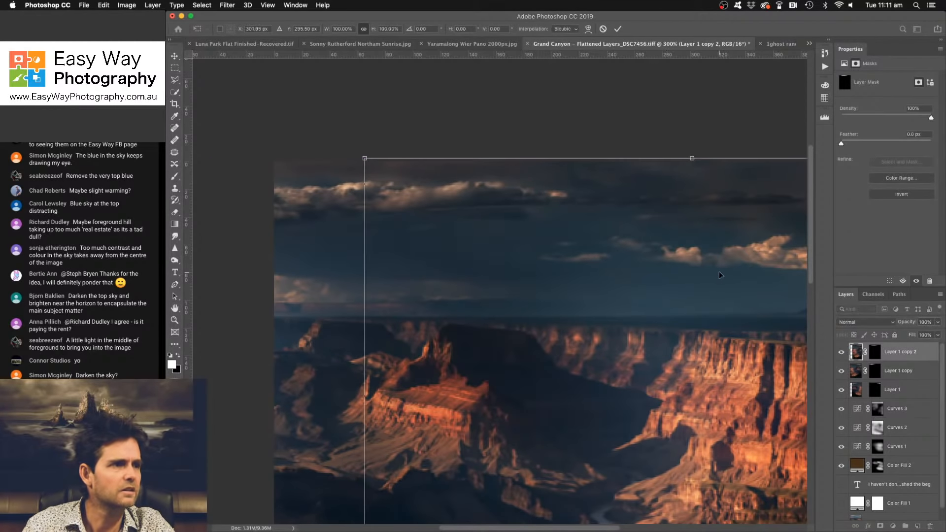
key("Return")
key("b")
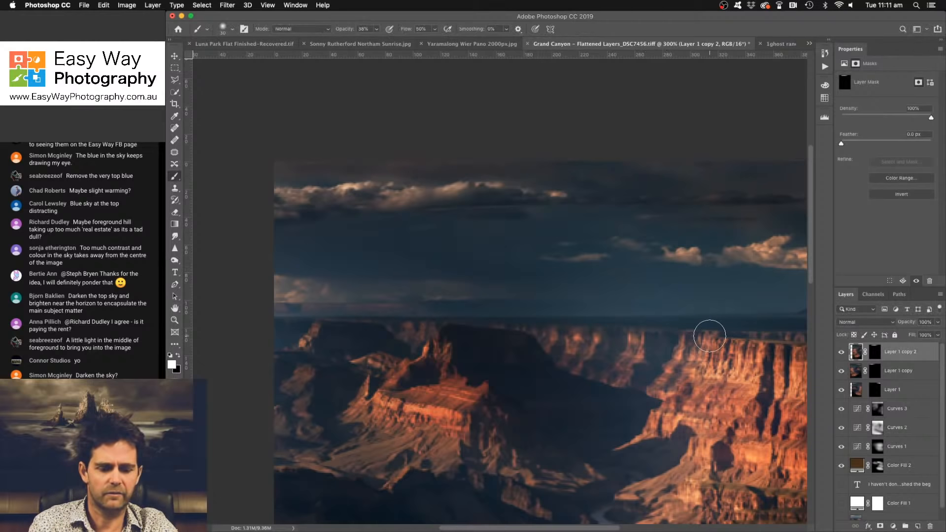
- Compare the image without the sky patches, group the three patch layers and set the group's opacity to 85%
key("super+minus")
key("super+minus")
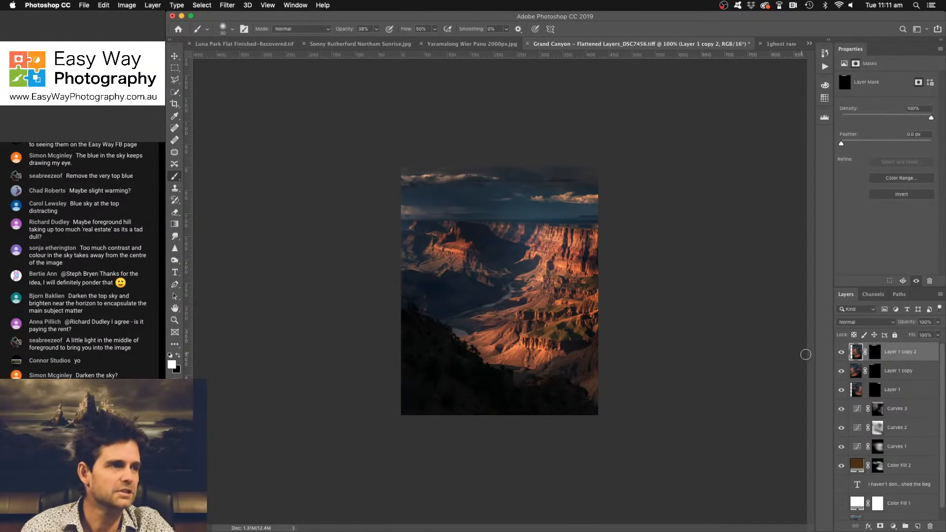
mouse_move(841, 352)
left_mouse_down()
mouse_move(842, 393)
mouse_move(840, 354)
left_mouse_up()
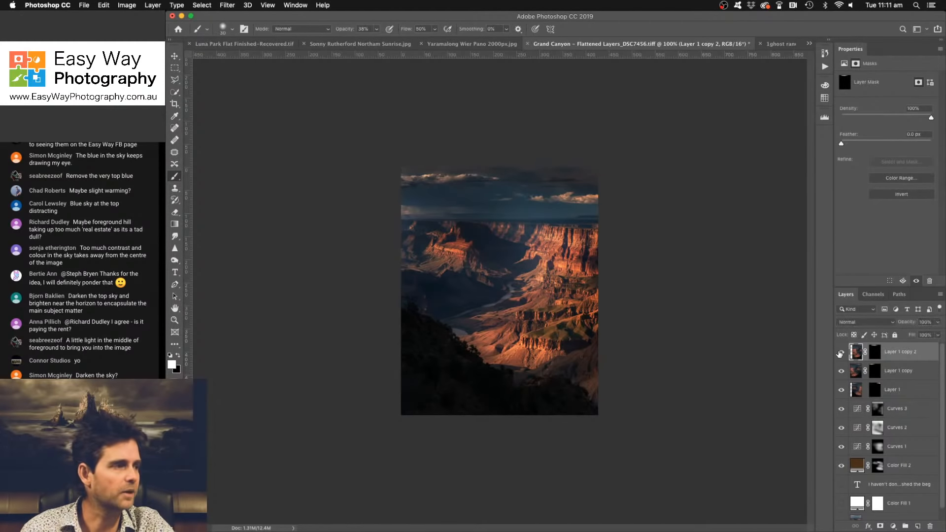
left_click(918, 397, "shift")
key("super+g")
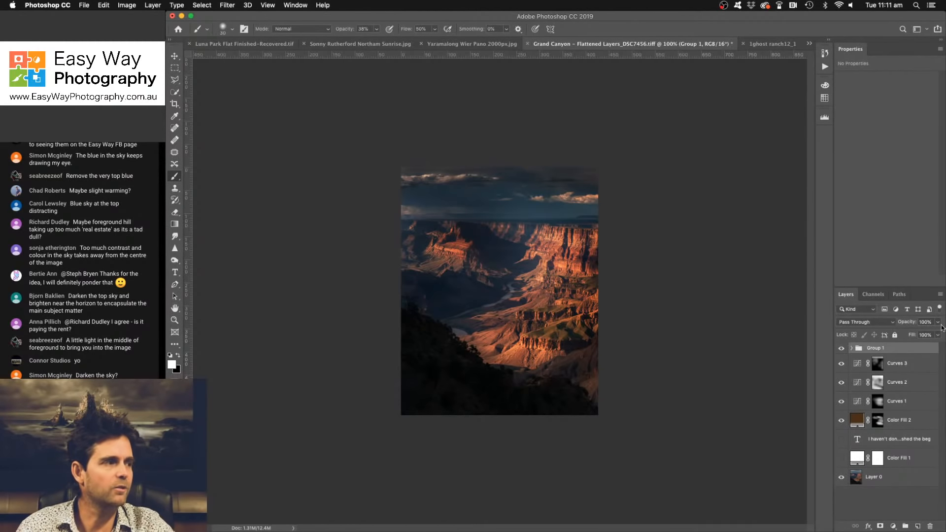
left_click_drag(905, 322, 901, 324)
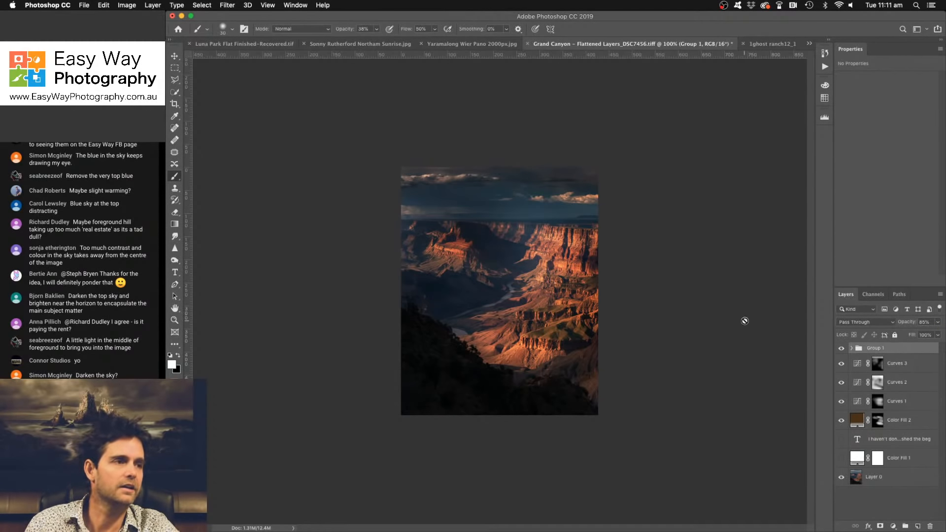
- Add a brightening Curves adjustment layer with a midtone point at input 117, output 150, and invert its mask to black
left_click(893, 526)
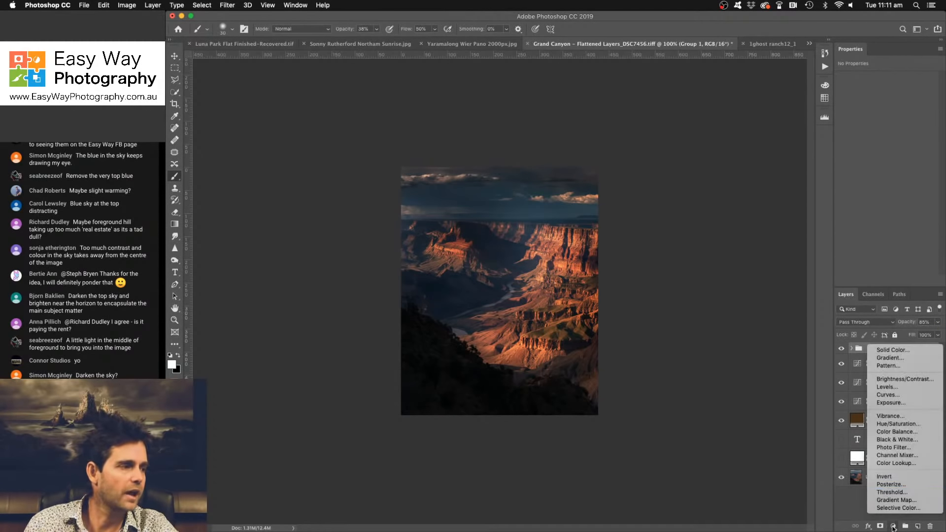
left_click(887, 394)
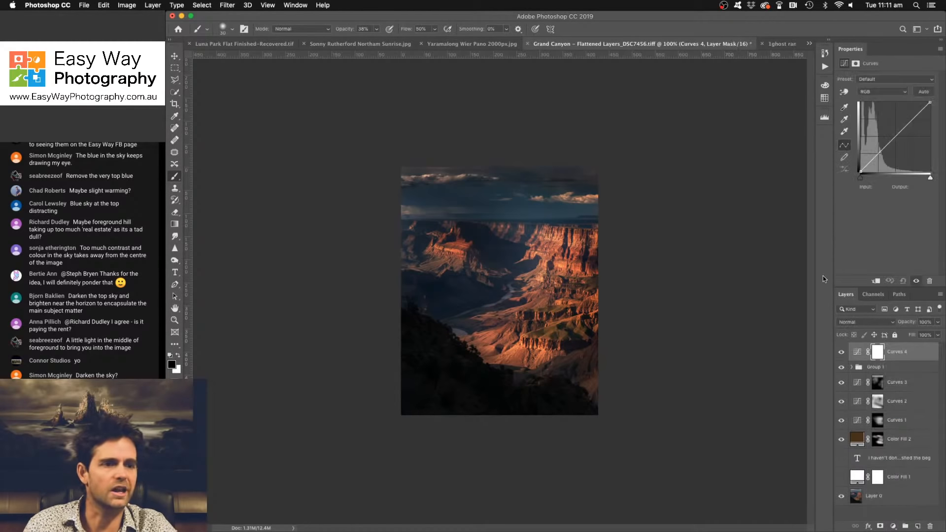
left_click(893, 131)
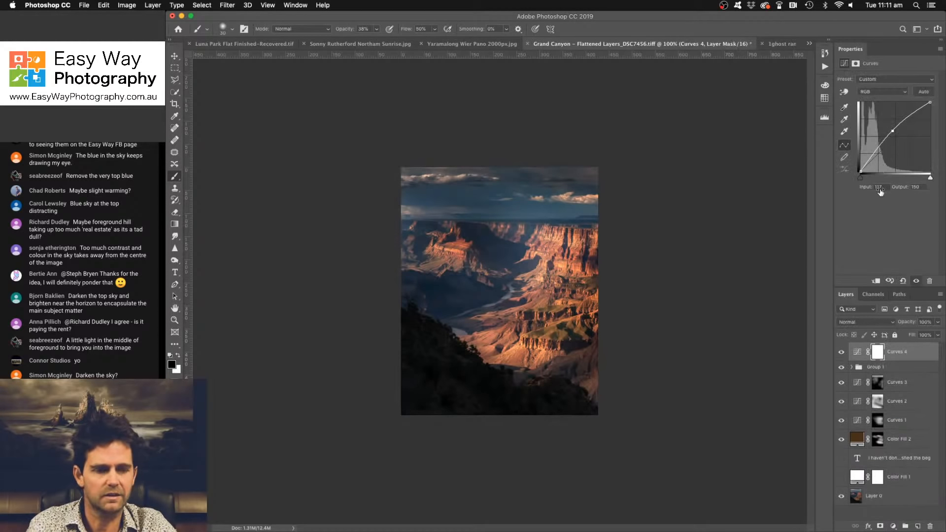
key("super+i")
- Paint white on the new Curves mask with an enlarged soft brush to brighten the sky near the horizon and the canyon below
key("bracketright")
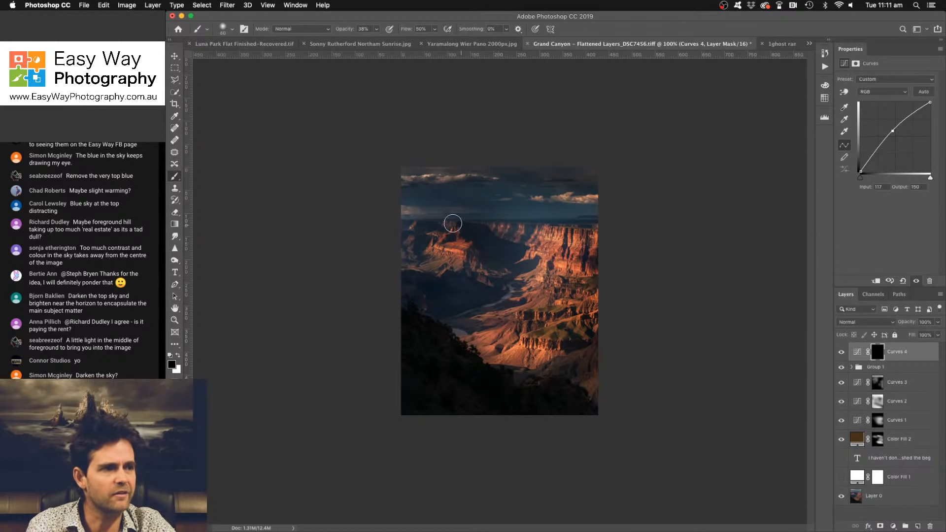
key("bracketright")
key("bracketright")
key("bracketright")
key("bracketright")
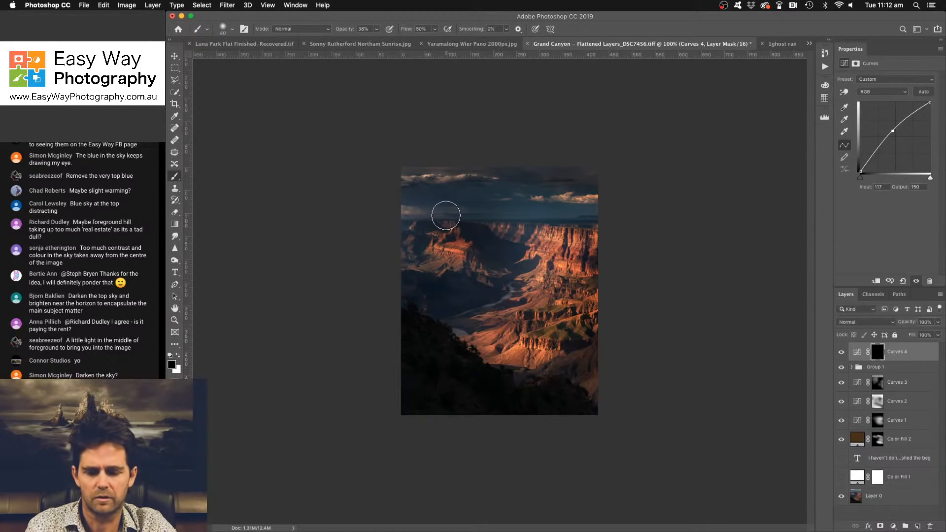
key("x")
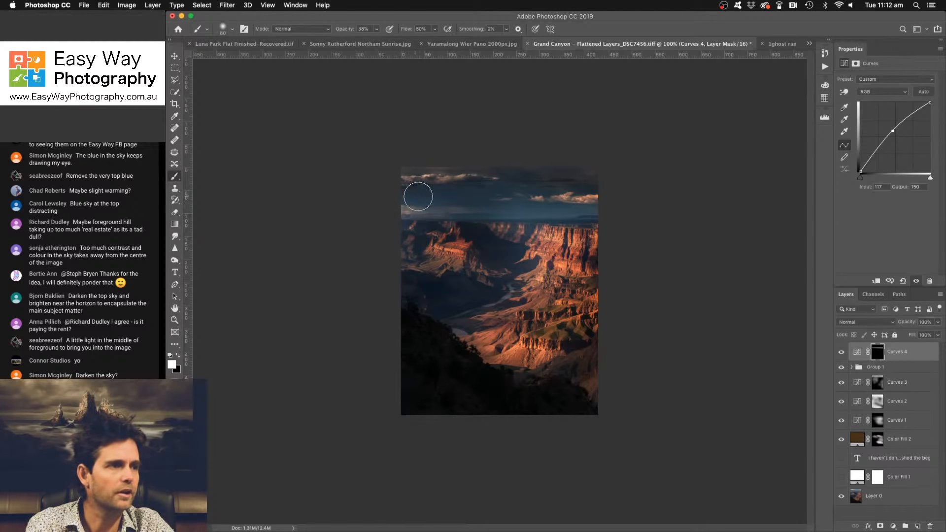
left_click_drag(418, 197, 495, 237)
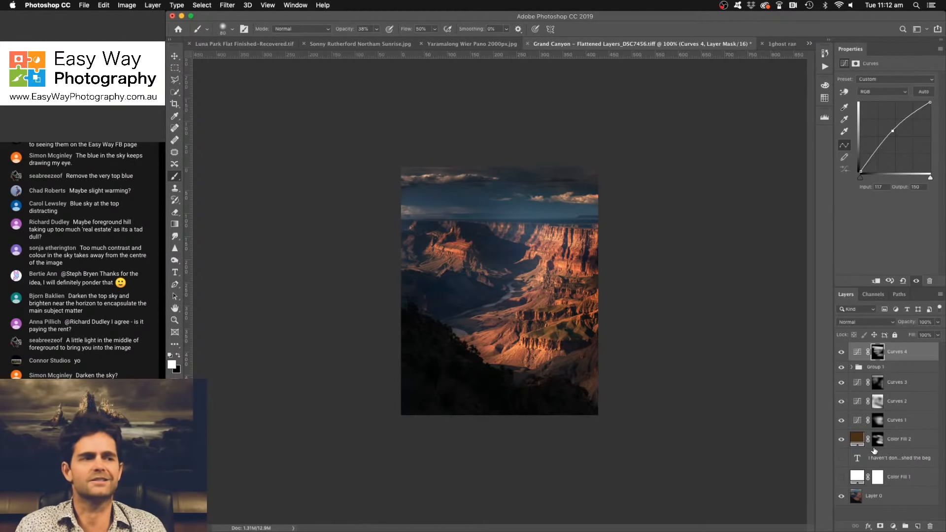
- Compare the retouched Grand Canyon image with the original by repeatedly showing only Layer 0 and restoring all the edit layers
left_click(842, 438)
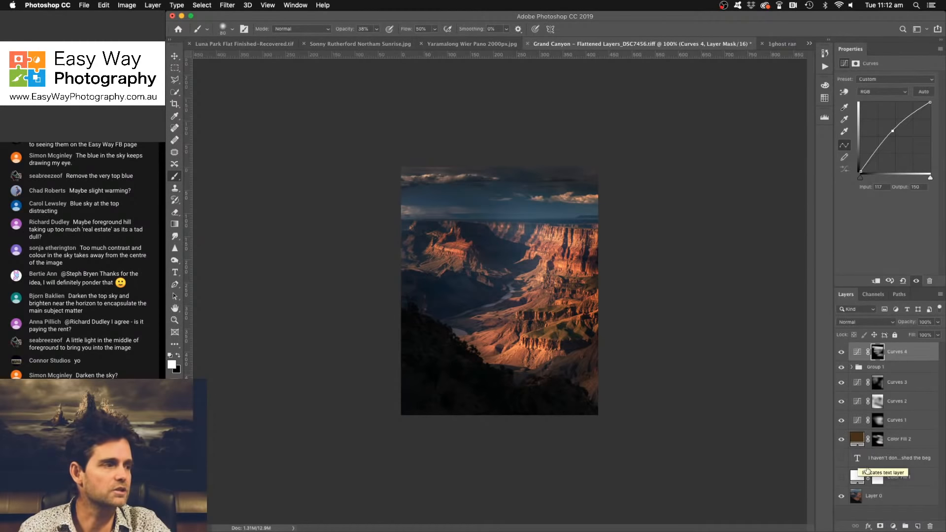
left_click(843, 498, "alt")
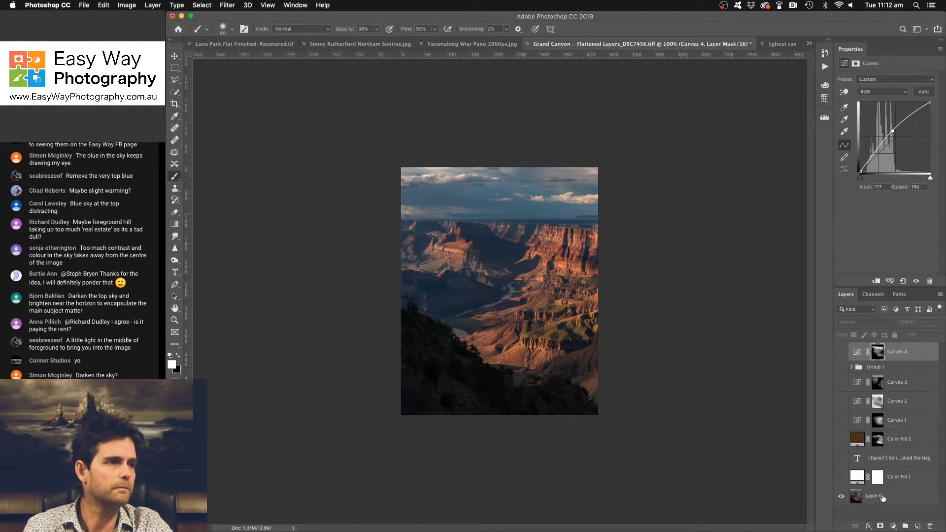
left_click(842, 497, "alt")
left_click(842, 498, "alt")
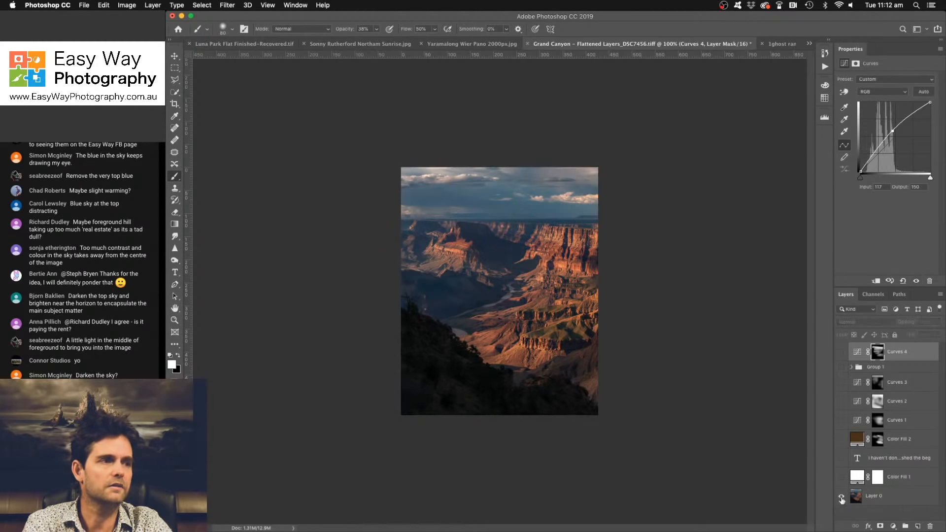
left_click(842, 498, "alt")
left_click(842, 498, "alt")
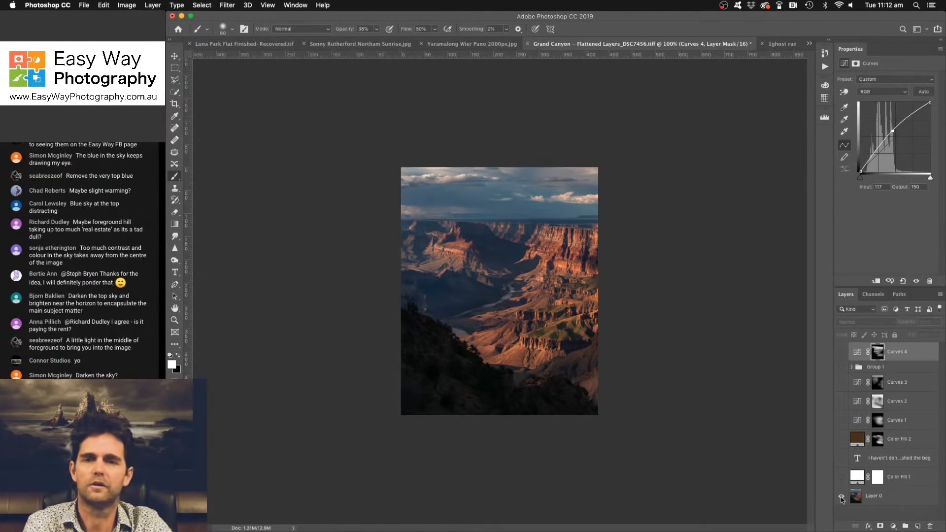
left_click(842, 498, "alt")
left_click(843, 498, "alt")
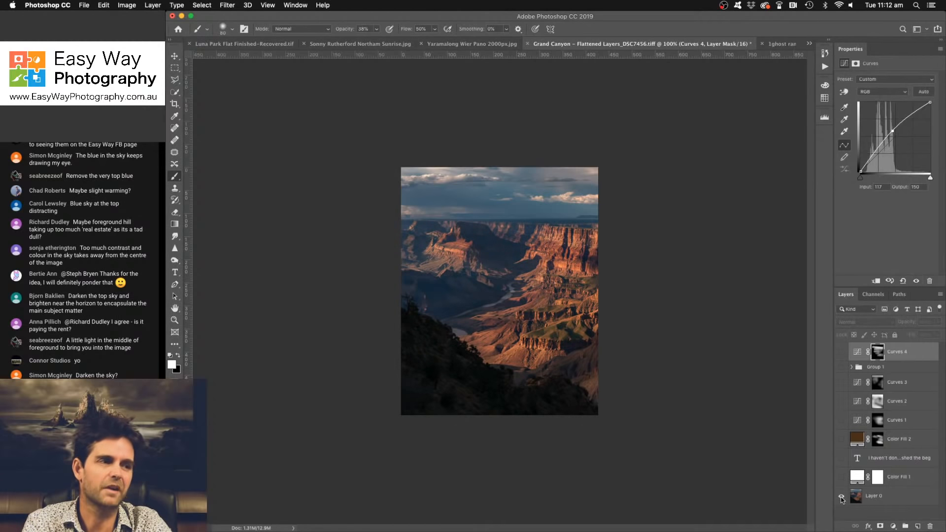
left_click(842, 498, "alt")
left_click(843, 498, "alt")
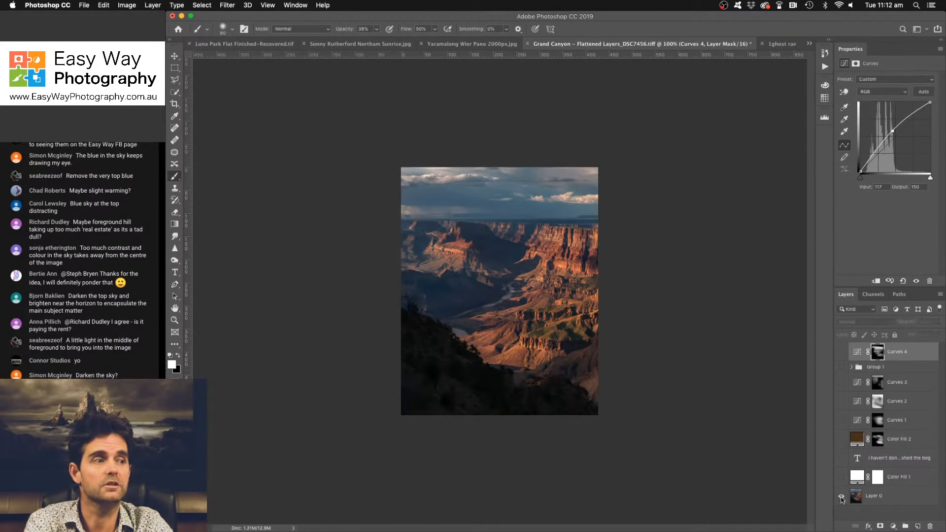
left_click(843, 498, "alt")
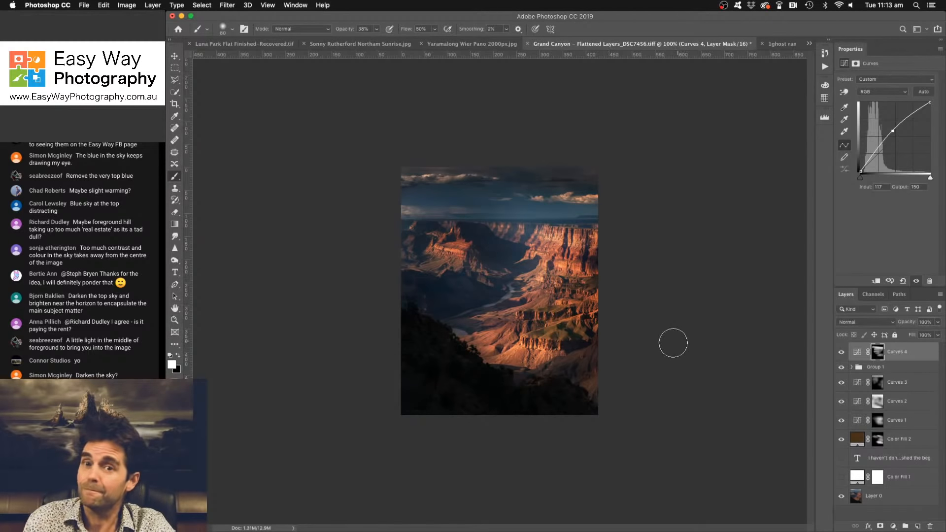
- Switch to the open Ghost Ranch document to read the photographer's critique request
left_click(778, 46)
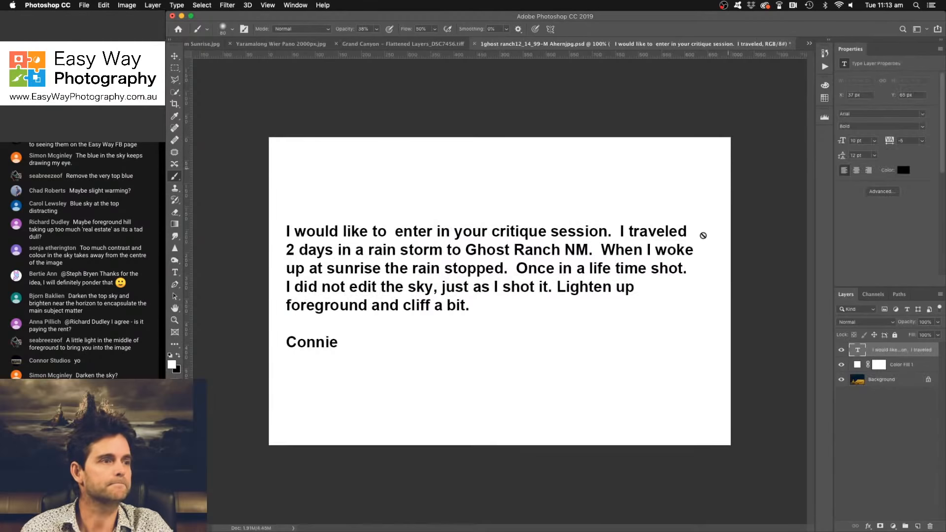
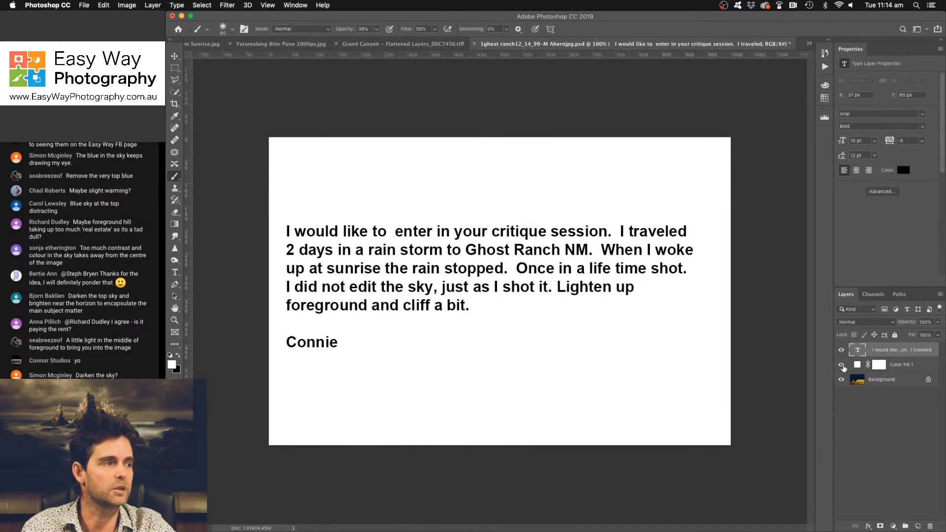
- Hide the critique request text layer and the white Color Fill 1 layer to reveal the Ghost Ranch photo
left_click(842, 366)
left_click(841, 350)
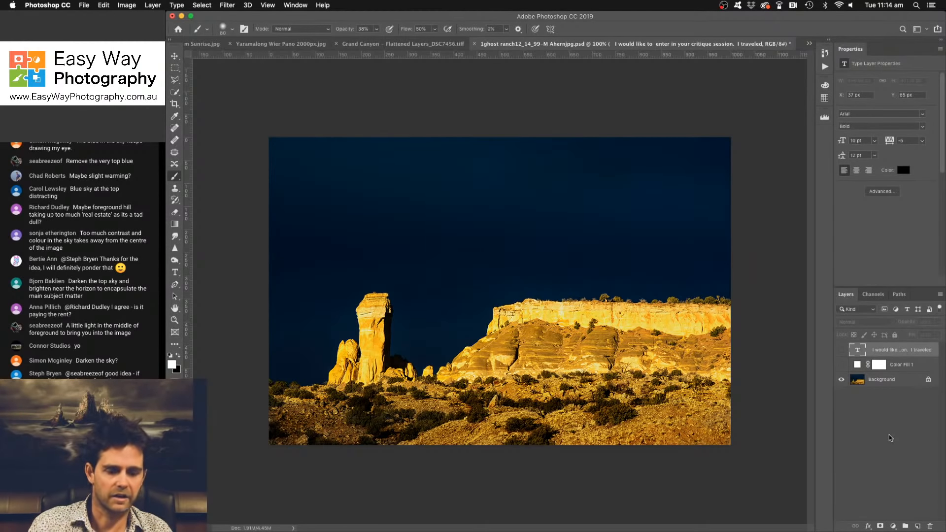
- Examine the mesa edge and the dark blue sky above it at up to 400%, then return to the full image at 100%
key("super+equal")
key("super+equal")
key("super+equal")
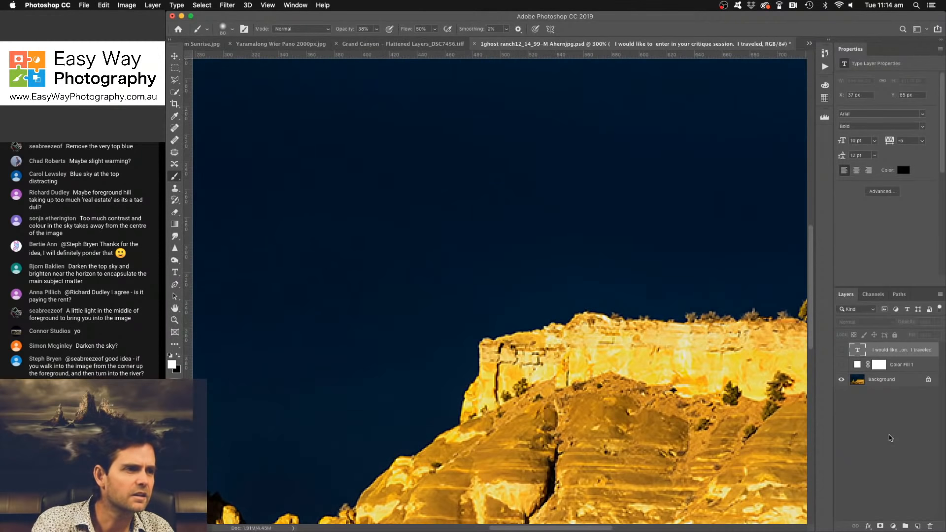
key("super+equal")
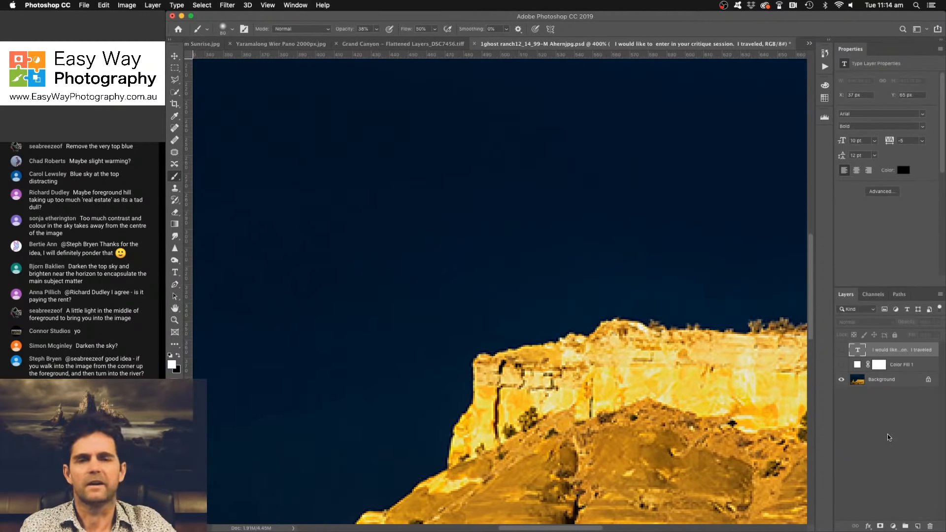
mouse_move(568, 220)
left_mouse_down()
mouse_move(614, 330)
mouse_move(714, 451)
left_mouse_up()
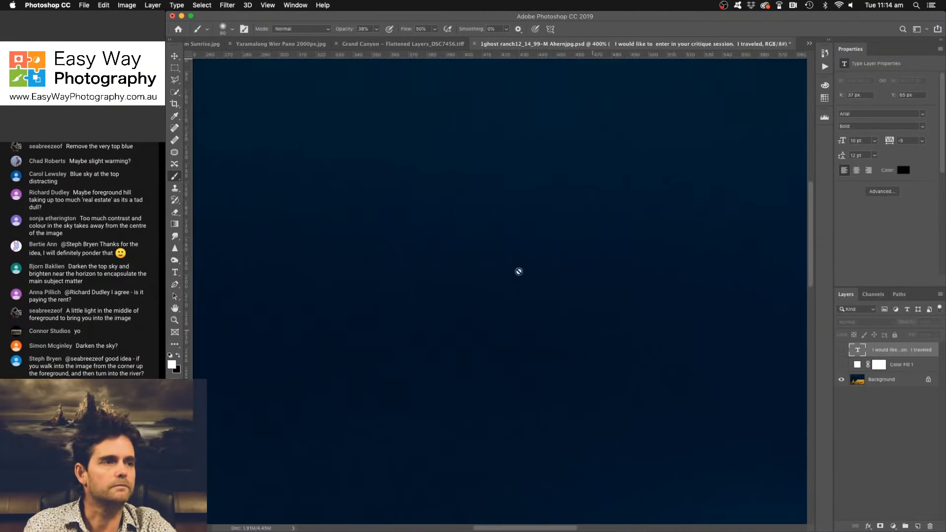
left_click_drag(519, 273, 715, 338)
mouse_move(460, 247)
left_mouse_down()
mouse_move(516, 281)
mouse_move(600, 297)
left_mouse_up()
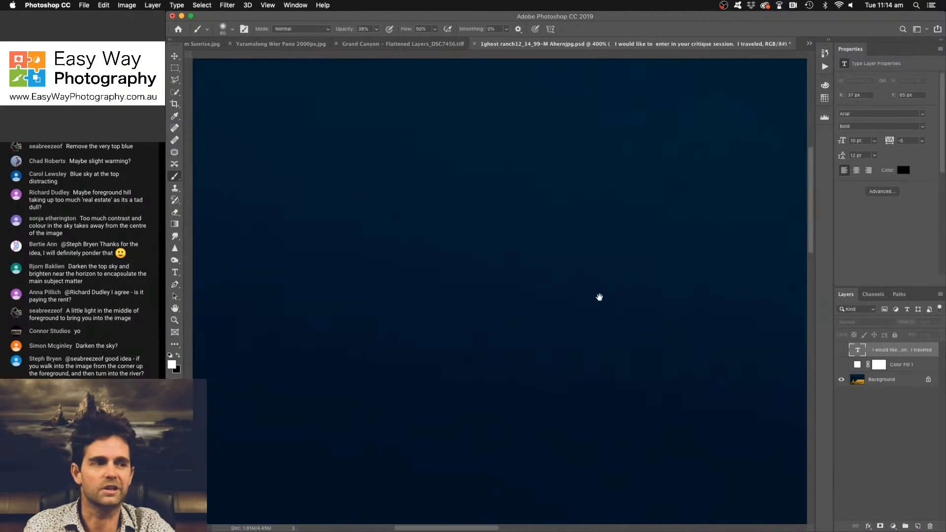
key("super+0")
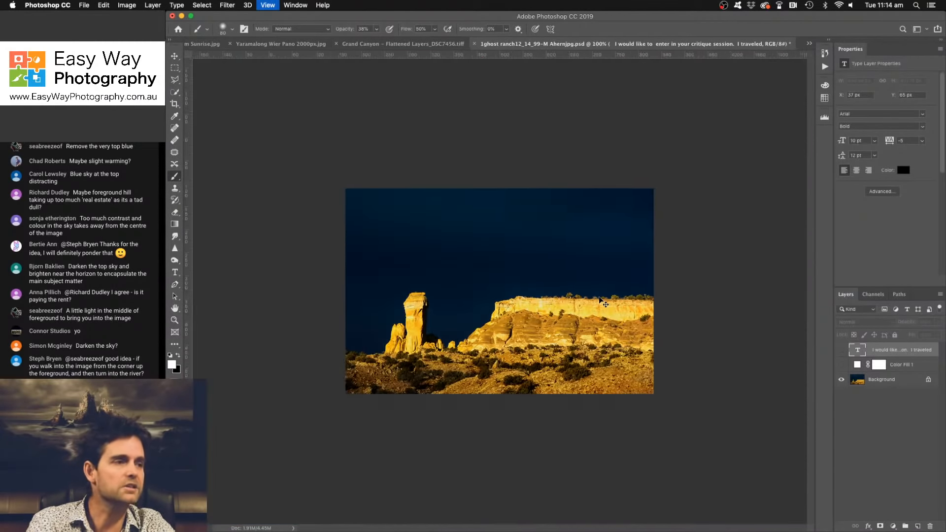
key("super+1")
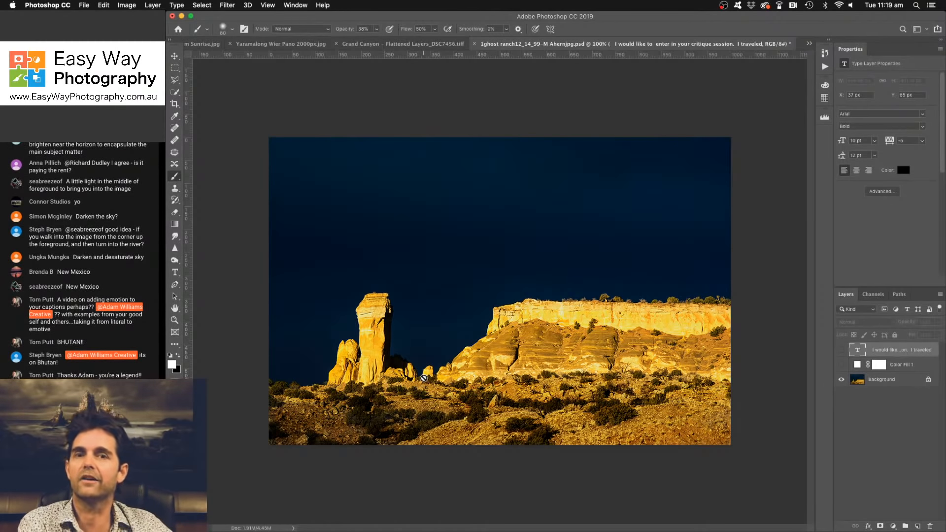
- Inspect the tones and image quality across the dark sky at 500%, then return to the whole photo
key("super+plus")
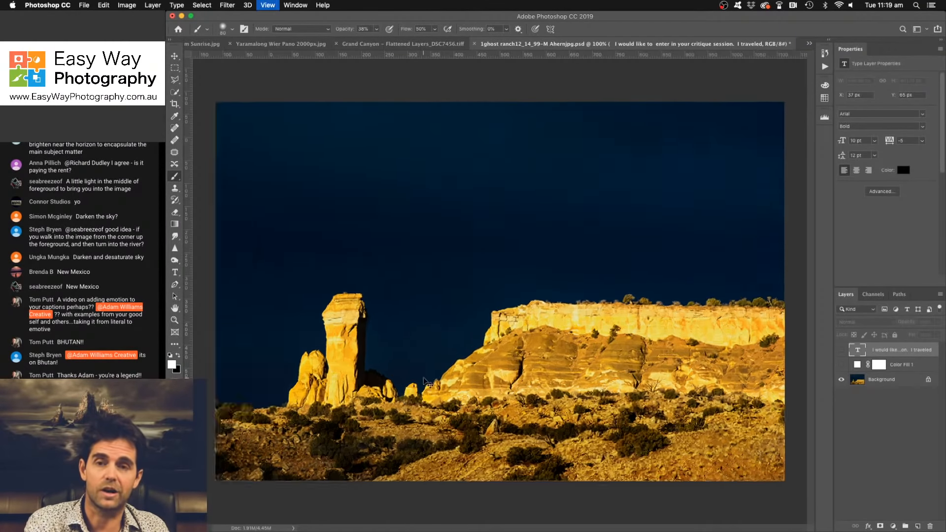
key("super+plus")
key("space")
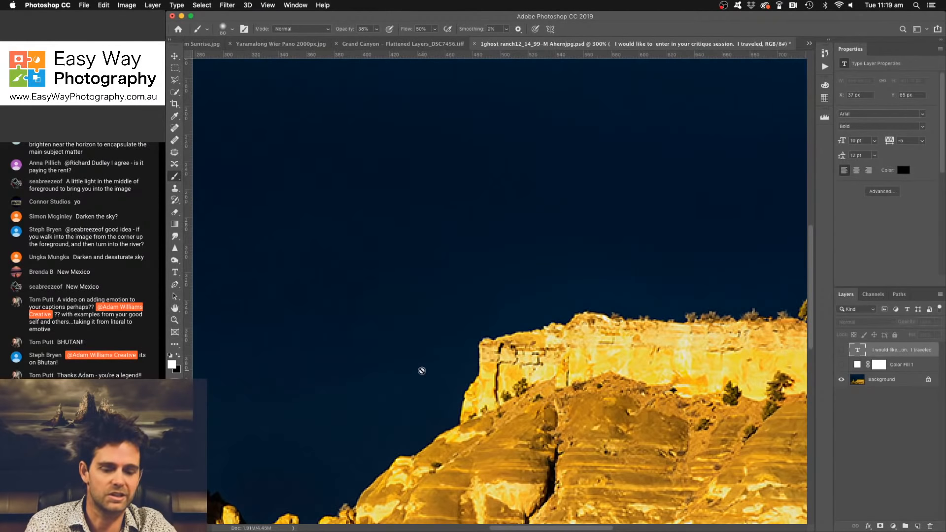
key("super+plus")
key("super+plus")
left_click_drag(421, 329, 568, 488)
left_click_drag(456, 395, 611, 448)
left_click_drag(335, 338, 576, 384)
left_click_drag(443, 346, 522, 371)
key("super+r")
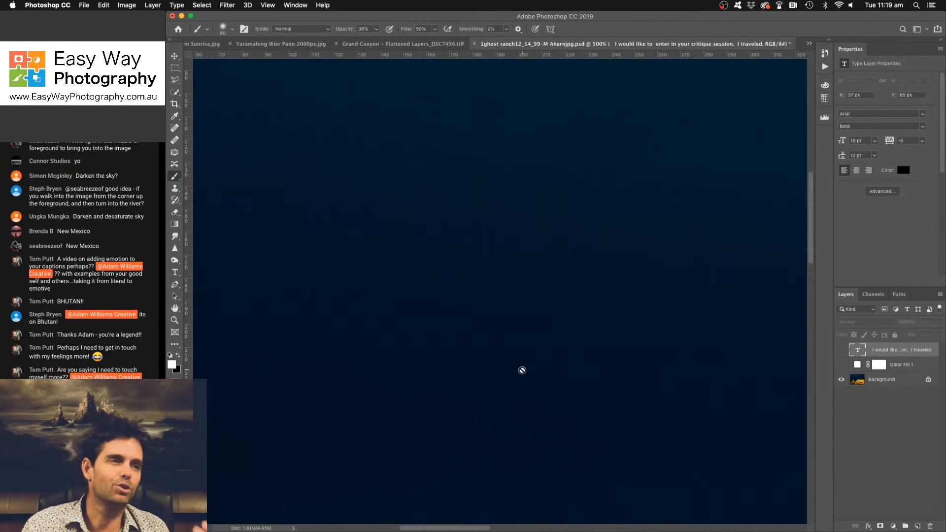
key("super+r")
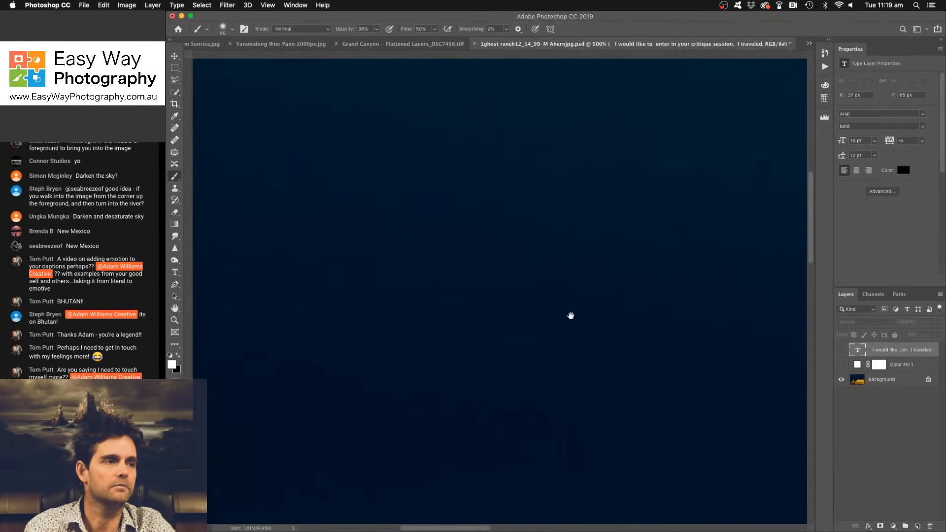
left_click_drag(570, 316, 357, 278)
left_click_drag(570, 336, 445, 324)
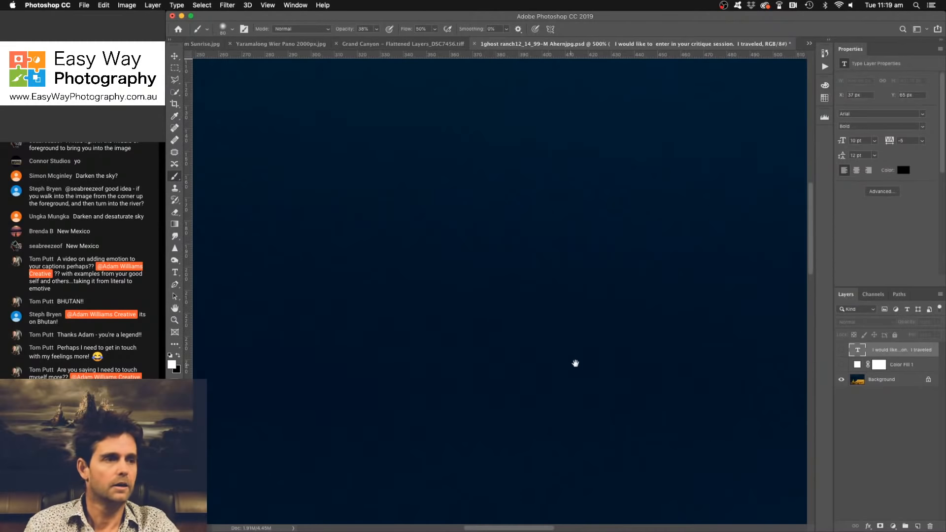
left_click_drag(575, 363, 371, 357)
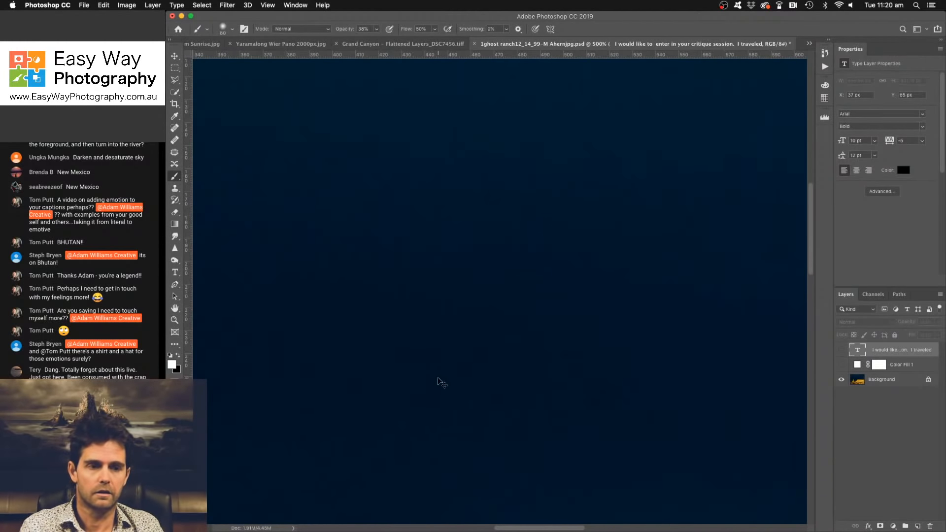
key("super+minus")
key("super+minus")
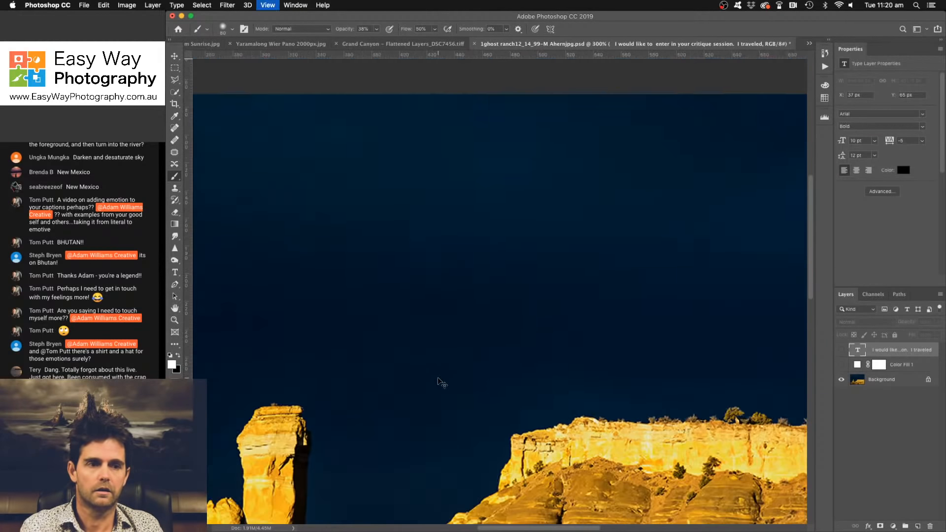
key("super+minus")
key("super+minus")
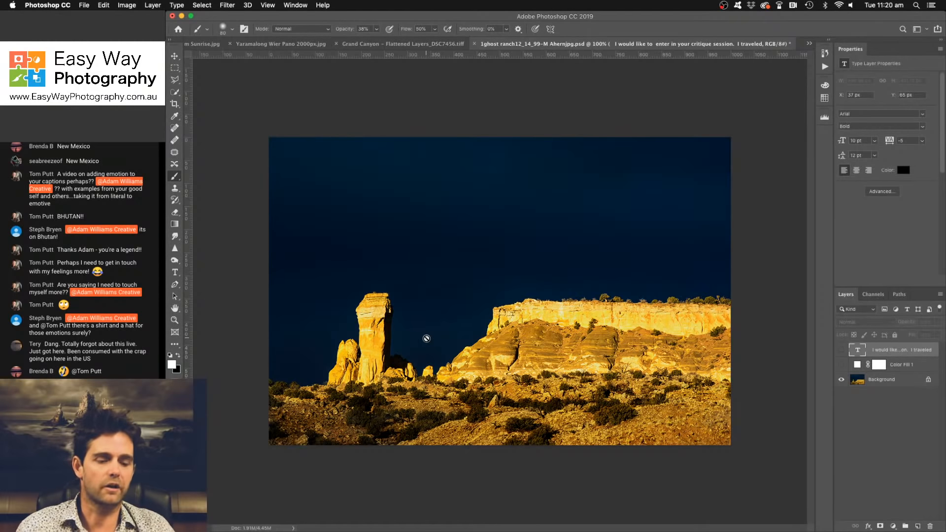
- Check pixel-level detail where the mesa's cliff edge meets the sky at 600%, then return to the full view
key("super+equal")
key("super+equal")
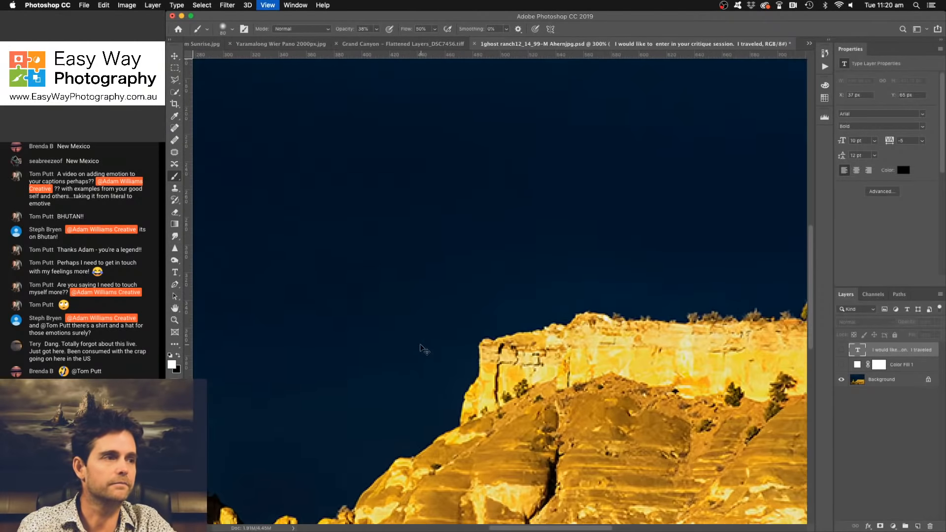
key("super+equal")
key("super+equal")
key("super+equal")
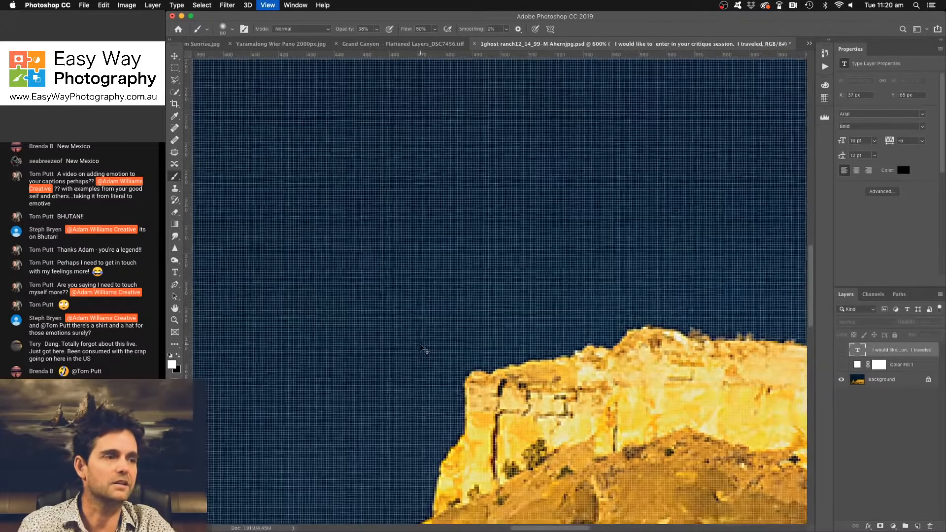
key("super+minus")
key("super+minus")
key("super+minus")
key("super+minus")
key("super+minus")
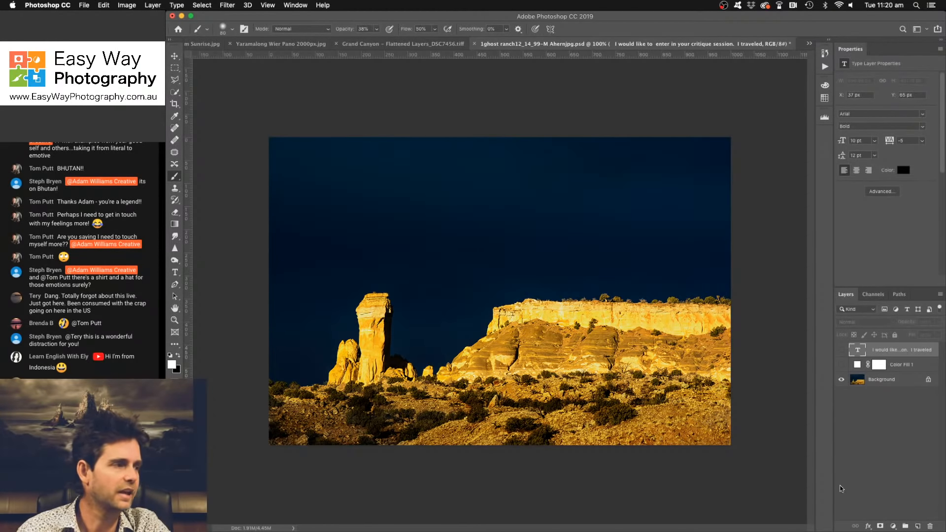
- Add a Selective Color adjustment layer and set Magenta to +29% in the Yellows to warm the rocks
left_click(893, 526)
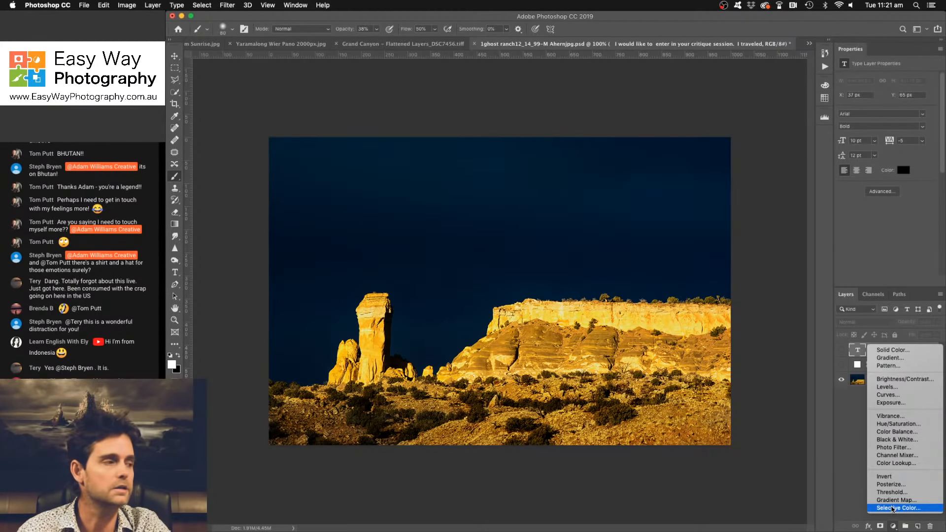
left_click(893, 509)
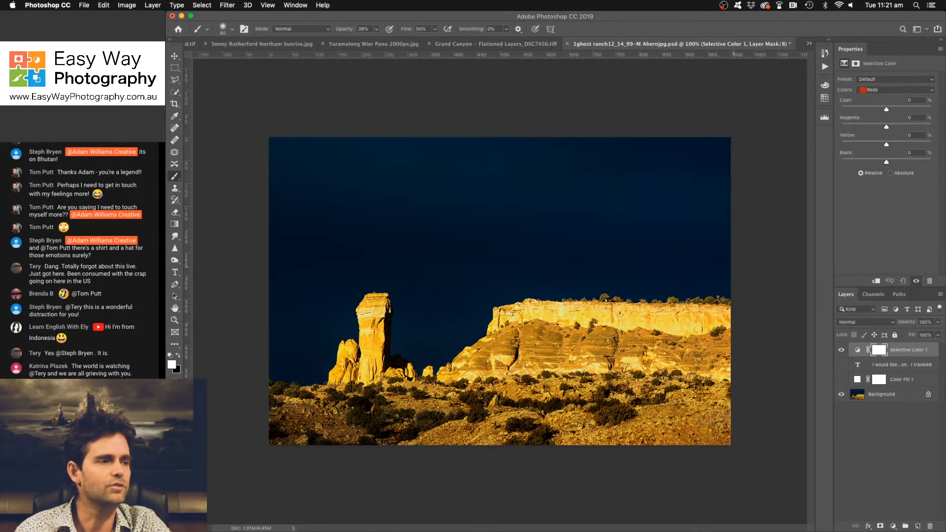
left_click(928, 93)
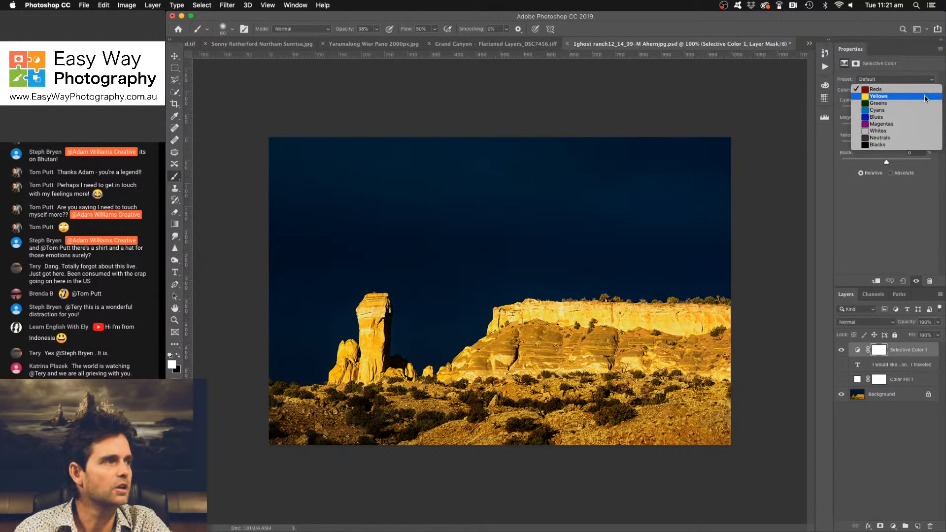
left_click(926, 97)
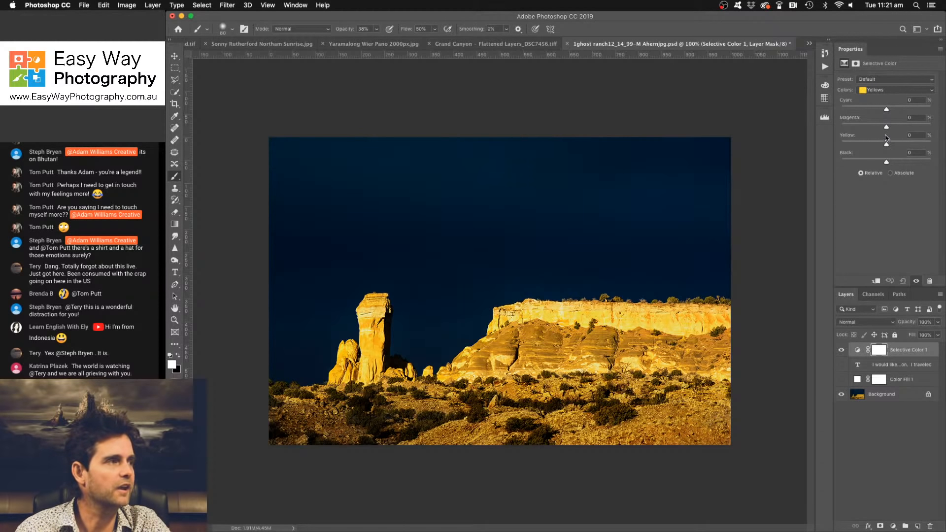
left_click_drag(887, 127, 855, 129)
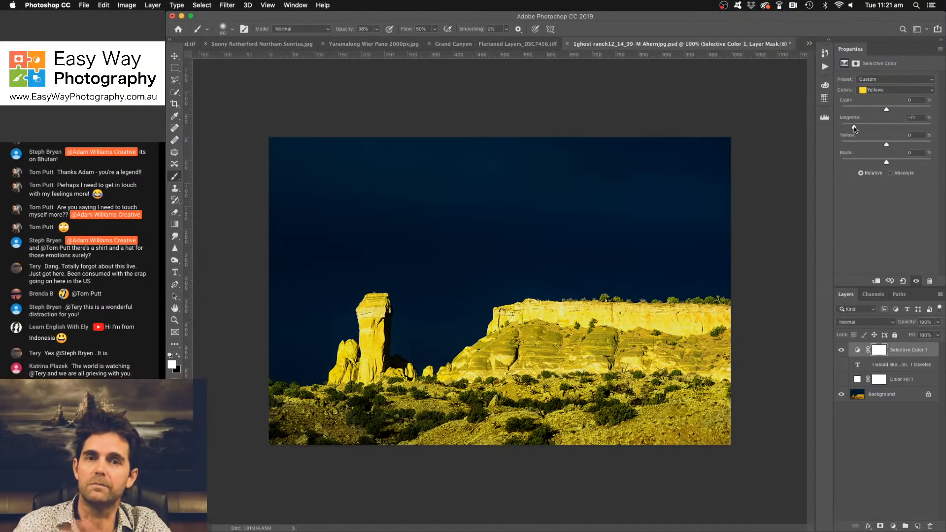
left_click_drag(854, 130, 899, 126)
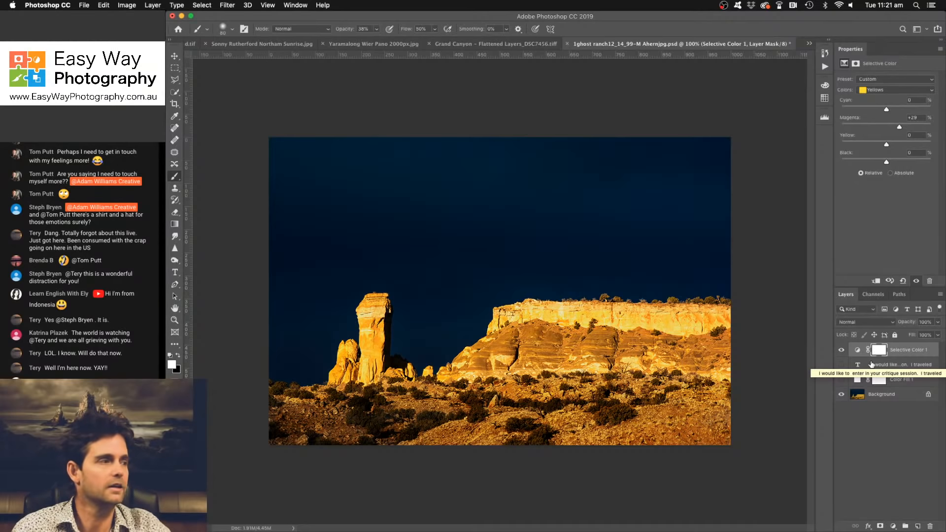
- Compare the rock colours before and after by repeatedly hiding and showing the Selective Color 1 layer
left_click(842, 350)
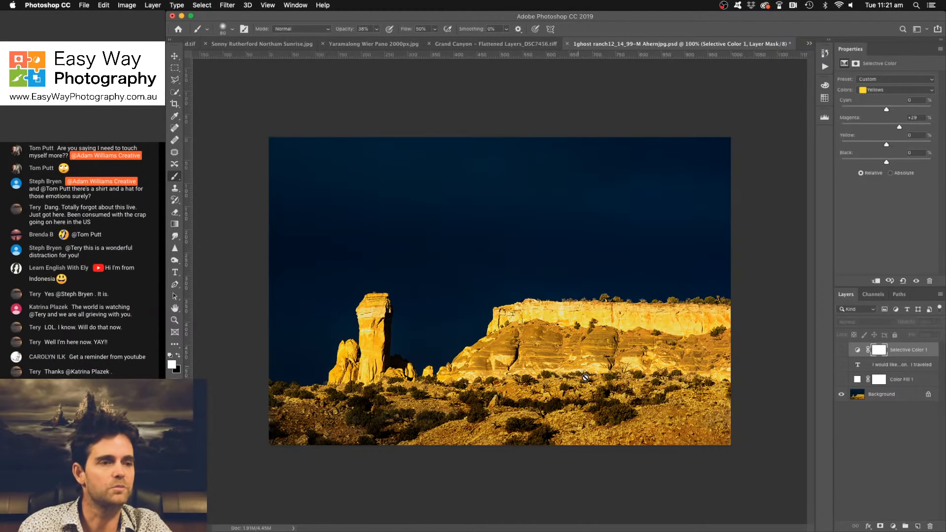
left_click(842, 349)
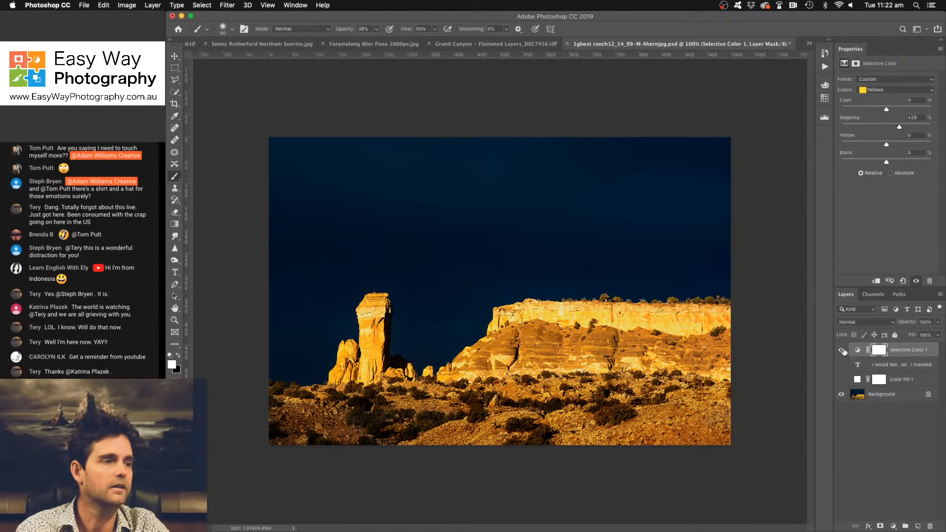
left_click(842, 350)
left_click(843, 350)
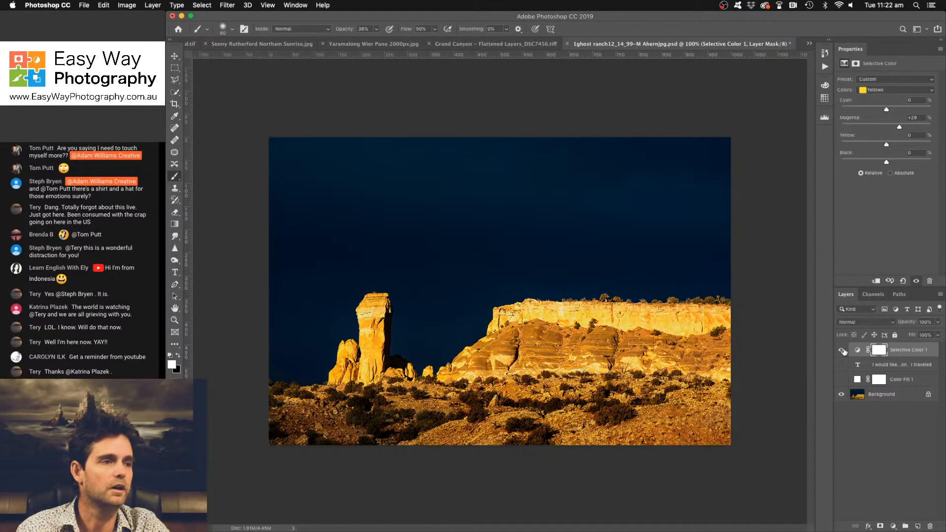
left_click(842, 350)
left_click(842, 351)
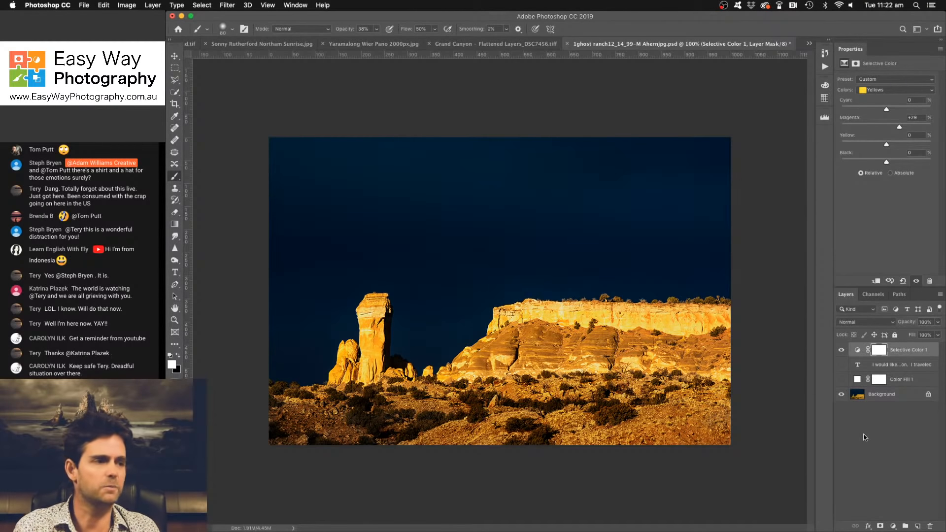
- Add a Hue/Saturation adjustment layer and set the Blues saturation to -90 to desaturate the sky
left_click(894, 526)
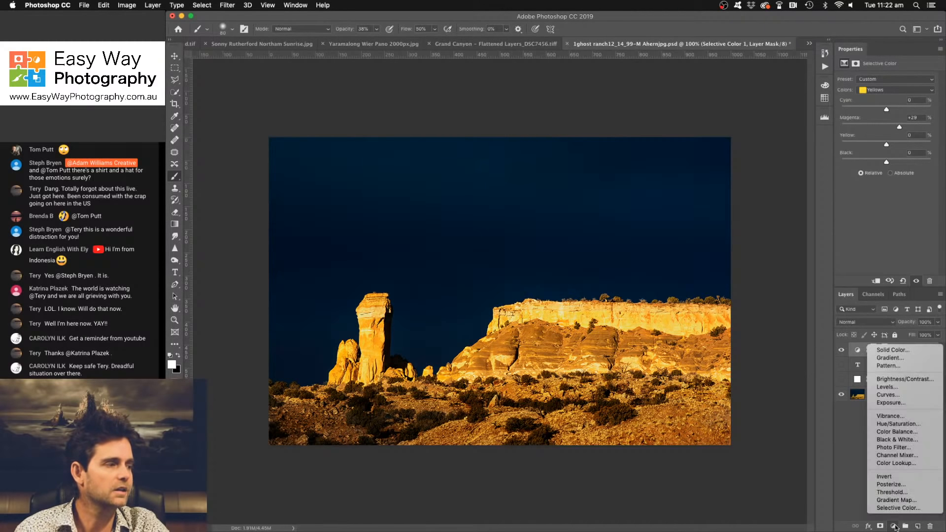
left_click(899, 424)
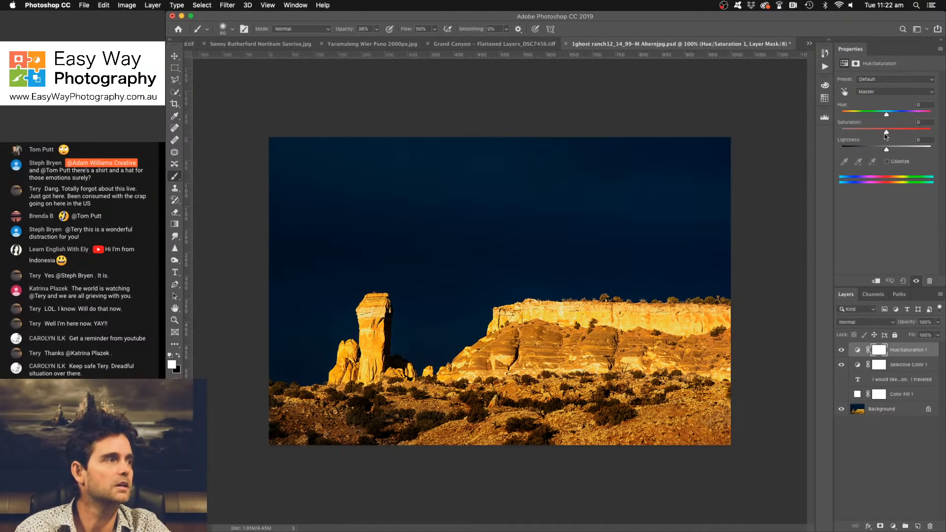
left_click(886, 91)
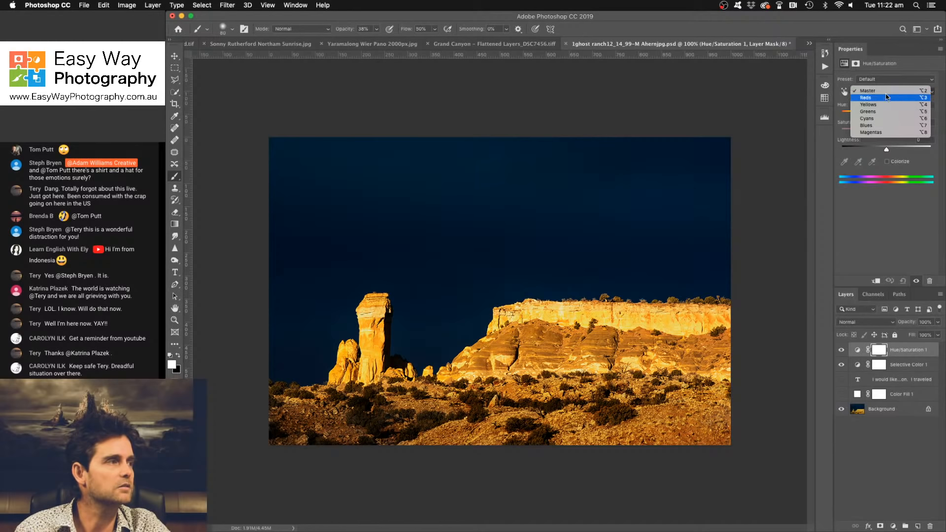
left_click(886, 91)
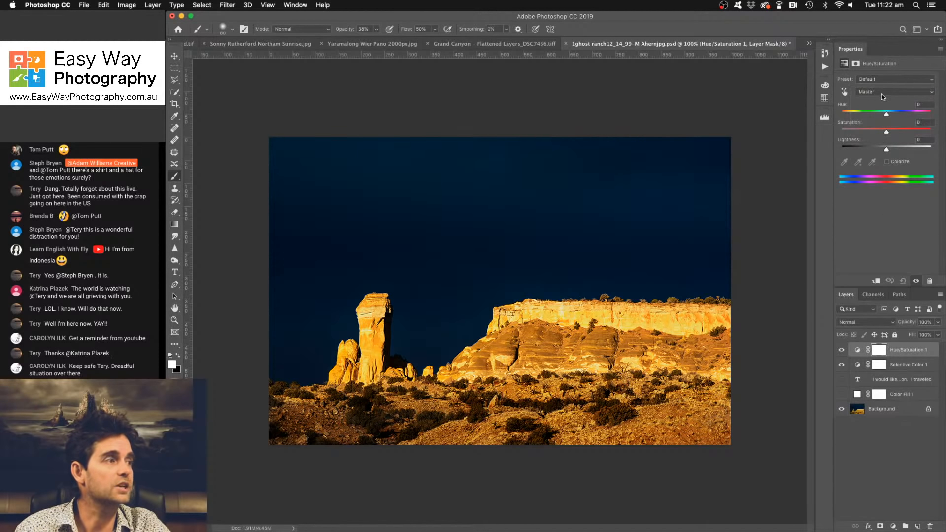
left_click(884, 92)
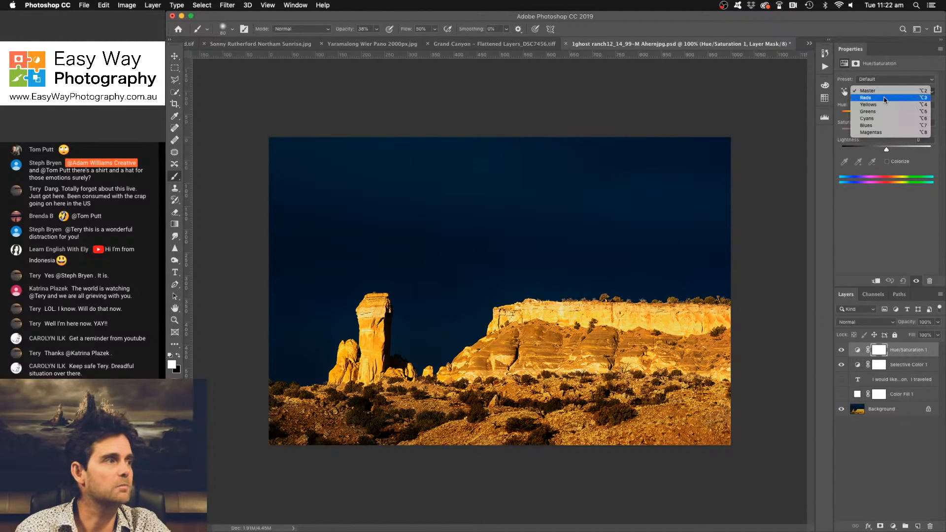
left_click(883, 126)
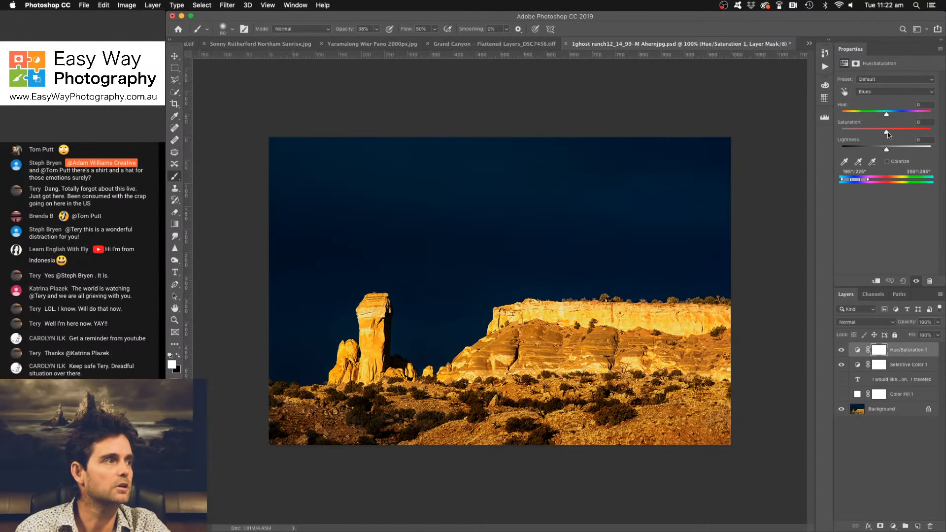
left_click_drag(887, 130, 846, 133)
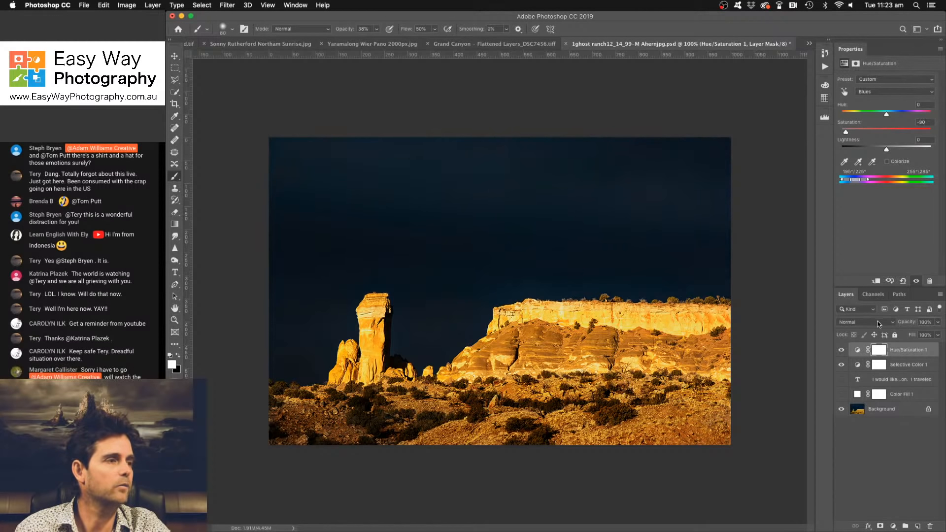
- Compare the sky without Hue/Saturation 1, then shift its Blues hue to -9 and set Selective Color 1's Yellows Magenta to +38%
left_click(843, 350)
left_click(842, 351)
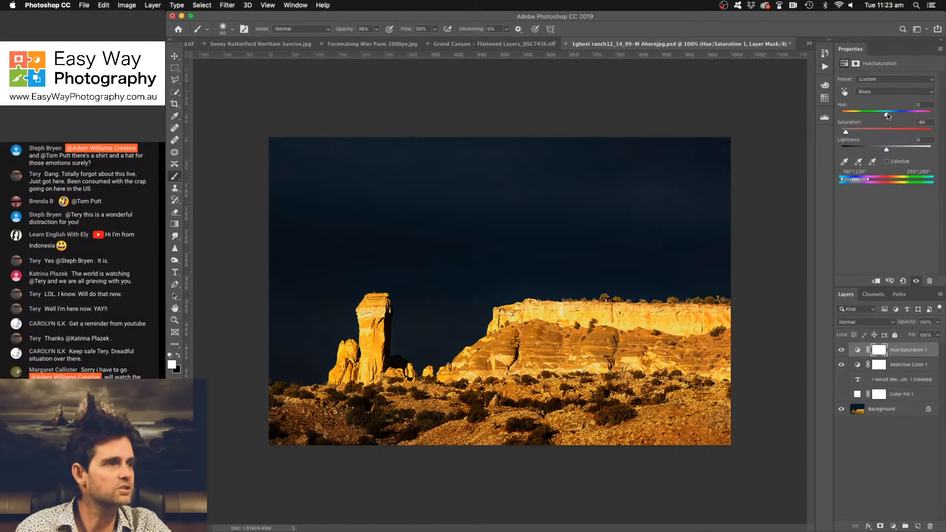
left_click_drag(887, 116, 883, 116)
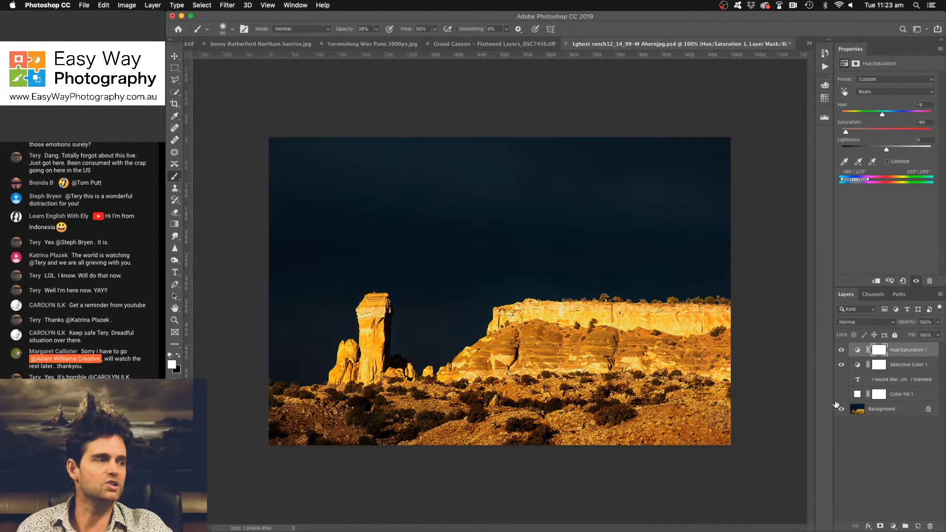
left_click(892, 365)
left_click_drag(899, 126, 903, 126)
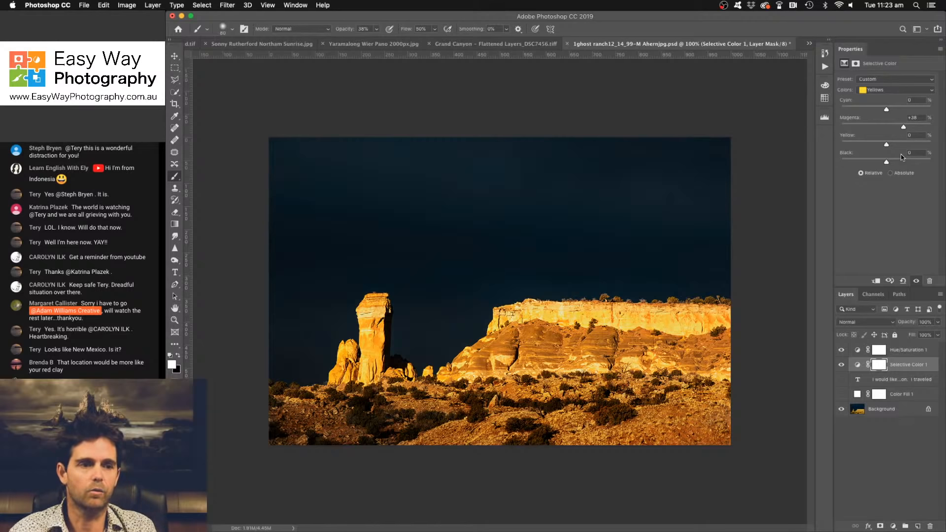
- Hide the Selective Color 1 and Hue/Saturation 1 layers, then duplicate the Background layer
left_click(841, 365)
left_click(841, 350)
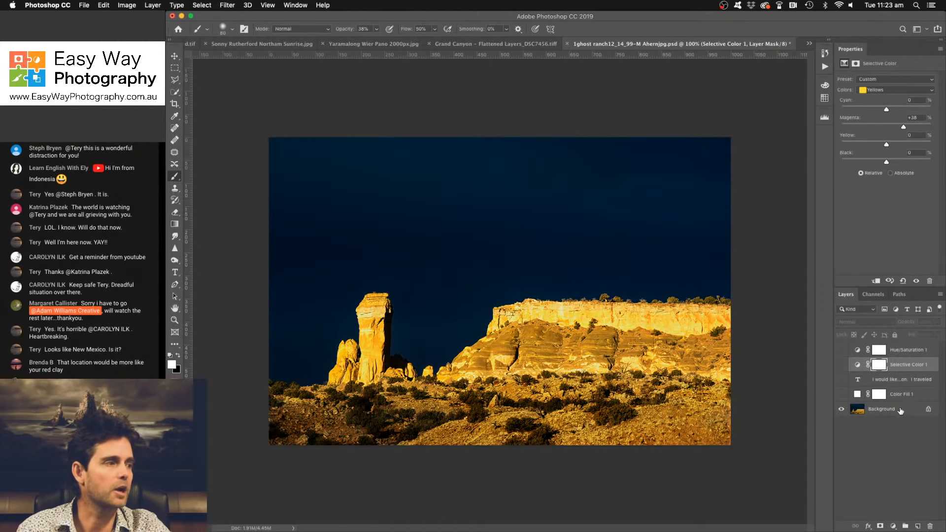
left_click(901, 412)
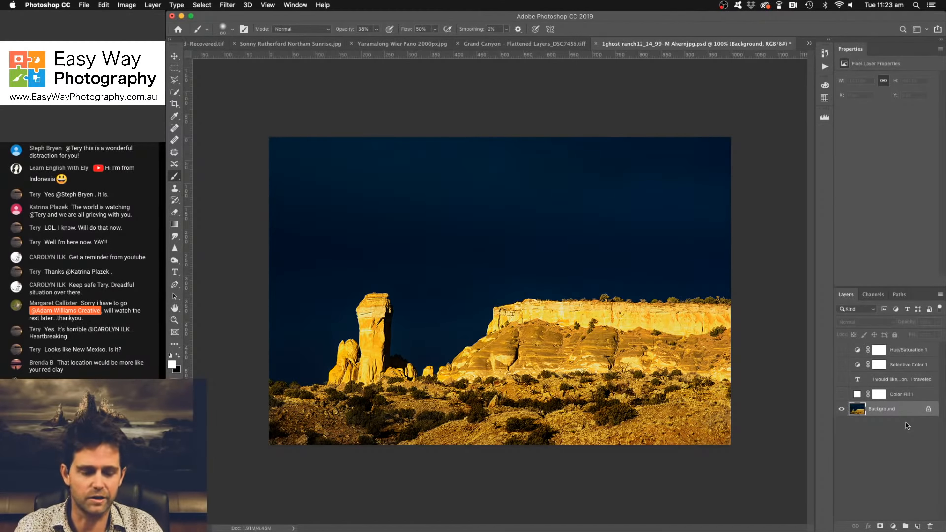
key("super+j")
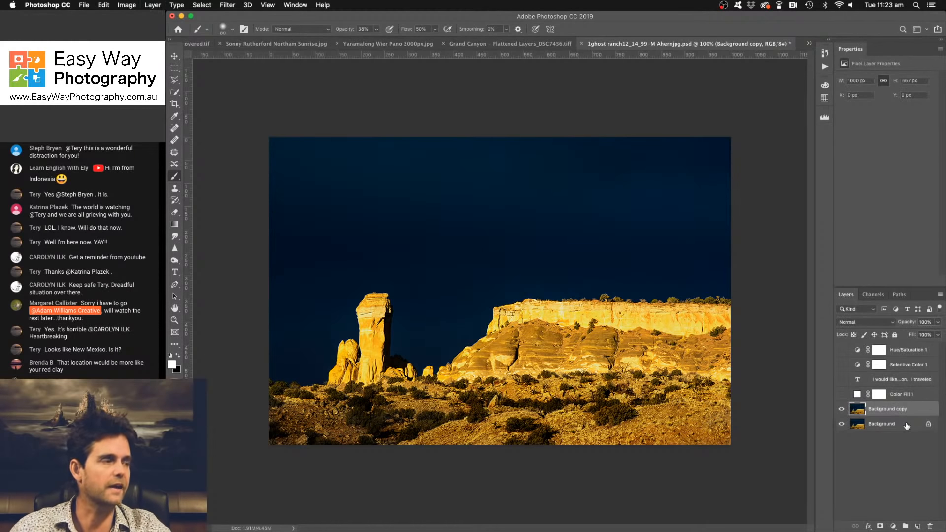
- Neutralize the colour cast on the Background copy layer with the Match Color adjustment
left_click(127, 5)
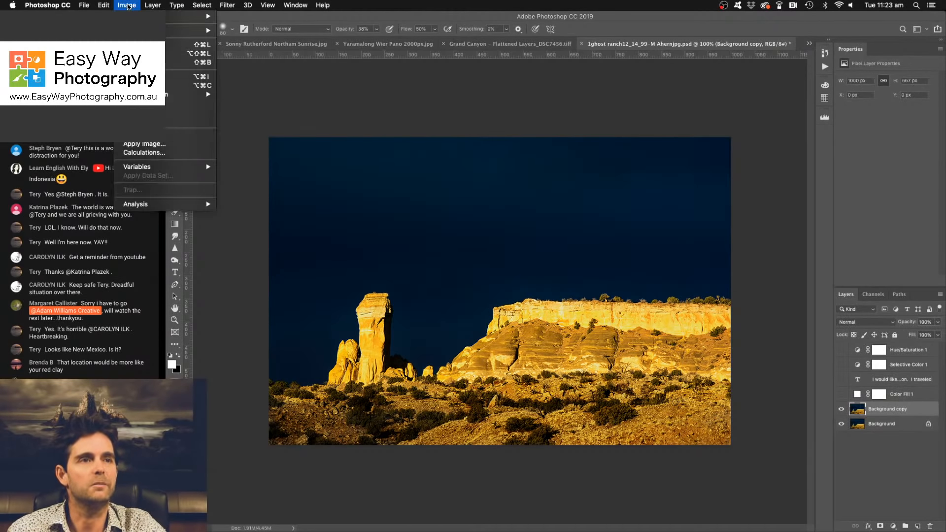
mouse_move(193, 30)
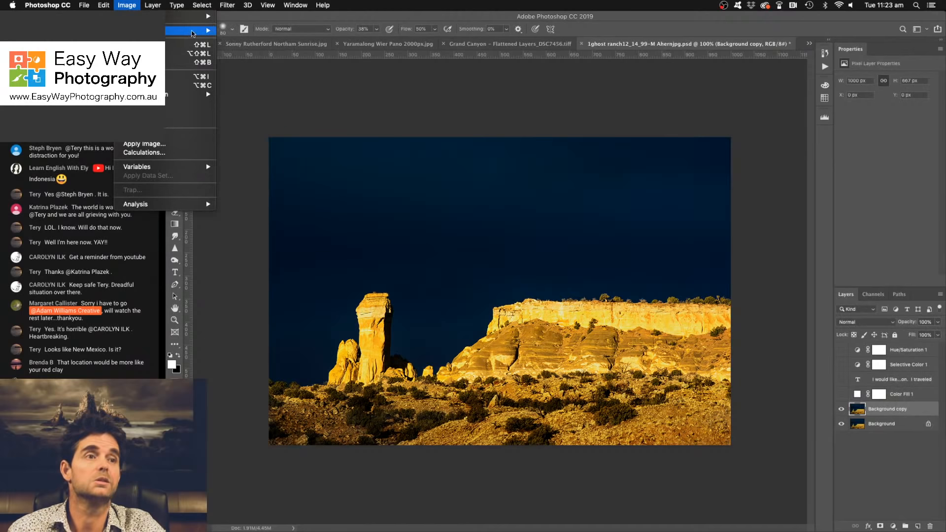
left_click(276, 219)
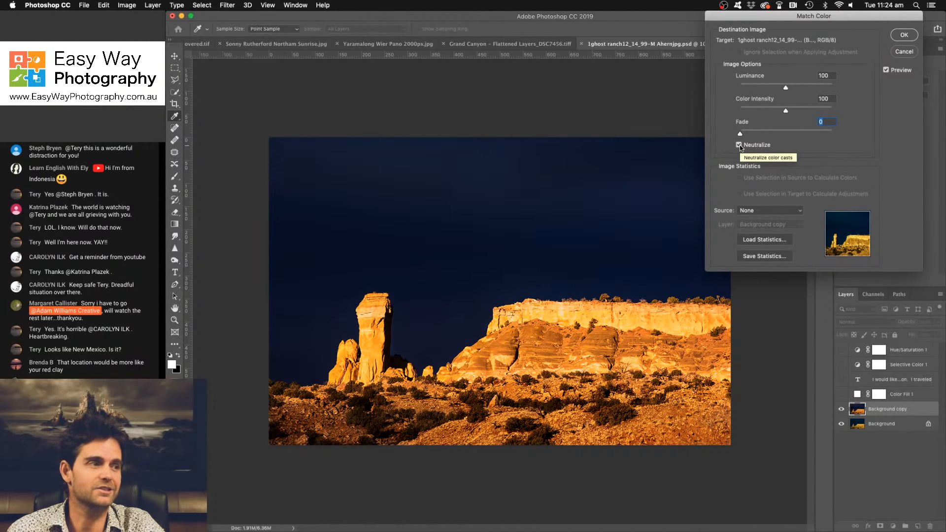
left_click(903, 35)
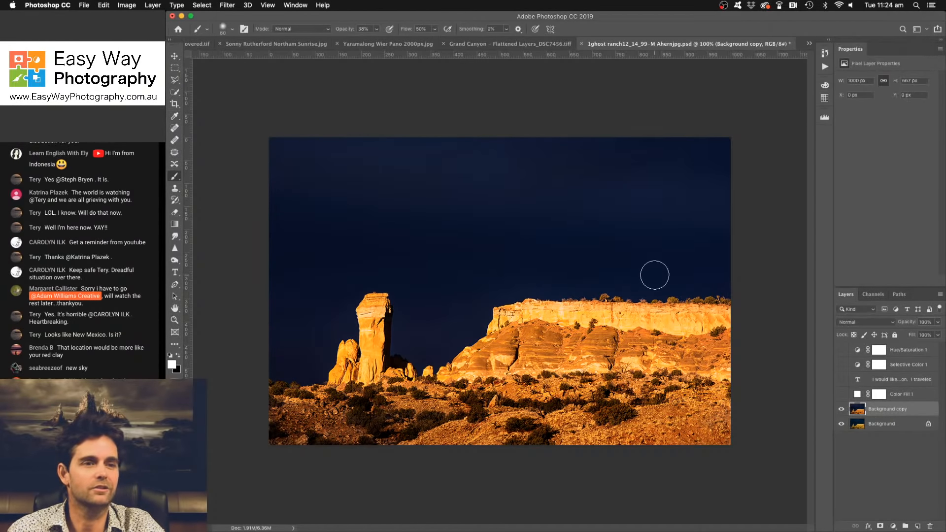
- Compare the neutralized Background copy with the original by hiding and showing it
left_click(841, 424)
left_click(841, 410)
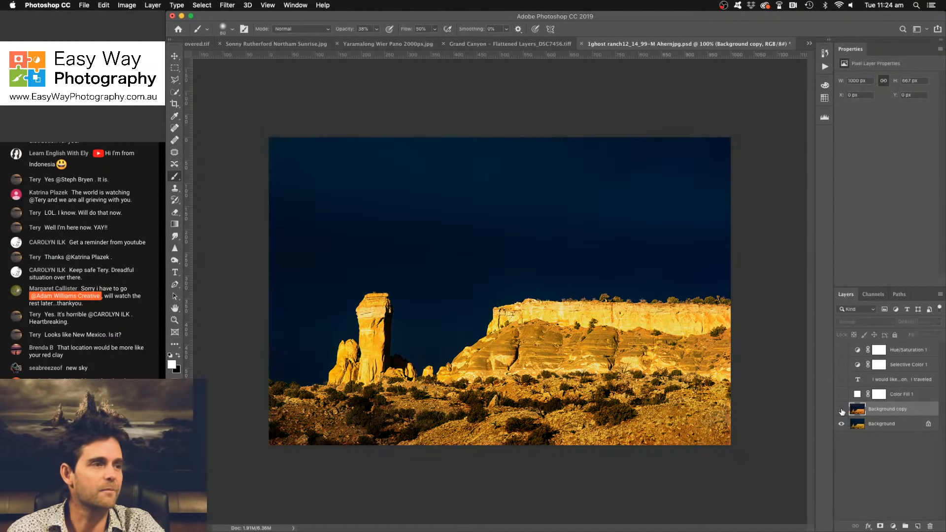
left_click(842, 409)
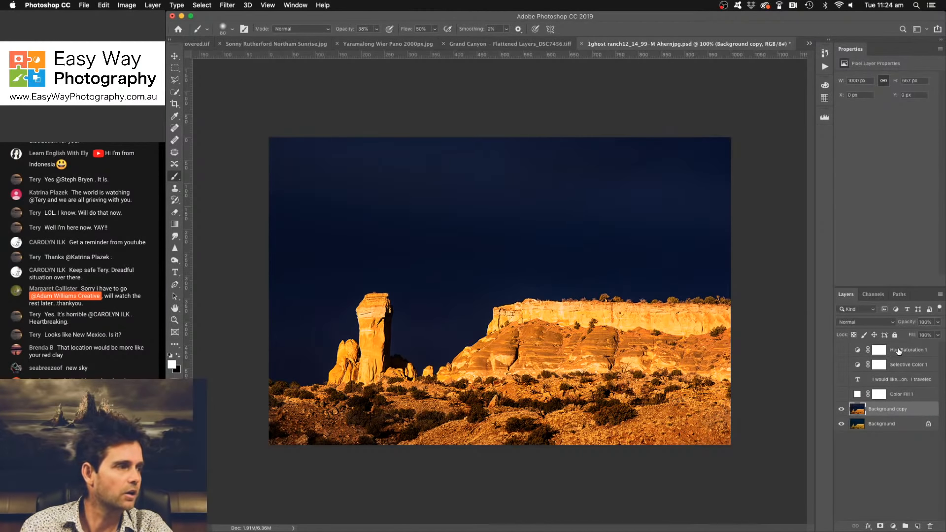
- Delete the Selective Color 1 and Hue/Saturation 1 adjustment layers
left_click(906, 363)
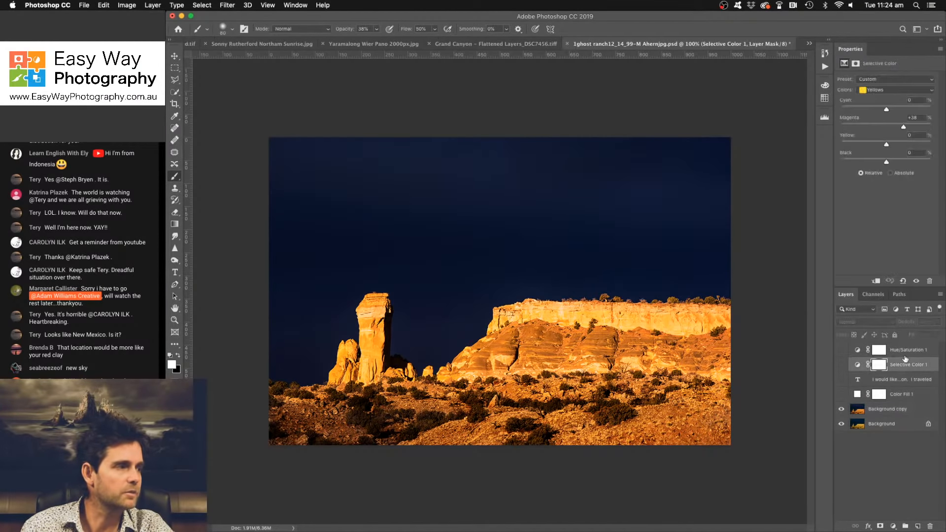
left_click(906, 351, "shift")
key("Delete")
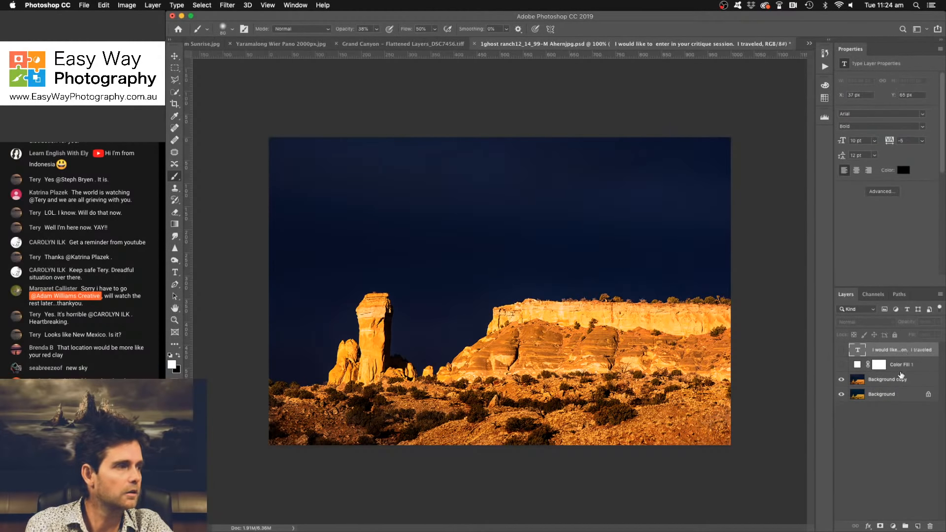
- Add a Hue/Saturation adjustment layer and set the Blues to saturation -59 and hue -16
left_click(893, 525)
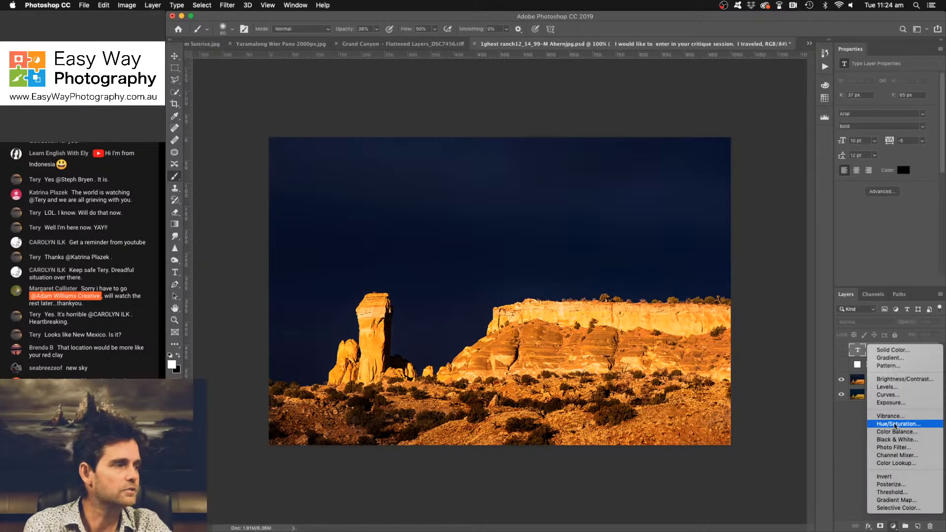
left_click(894, 425)
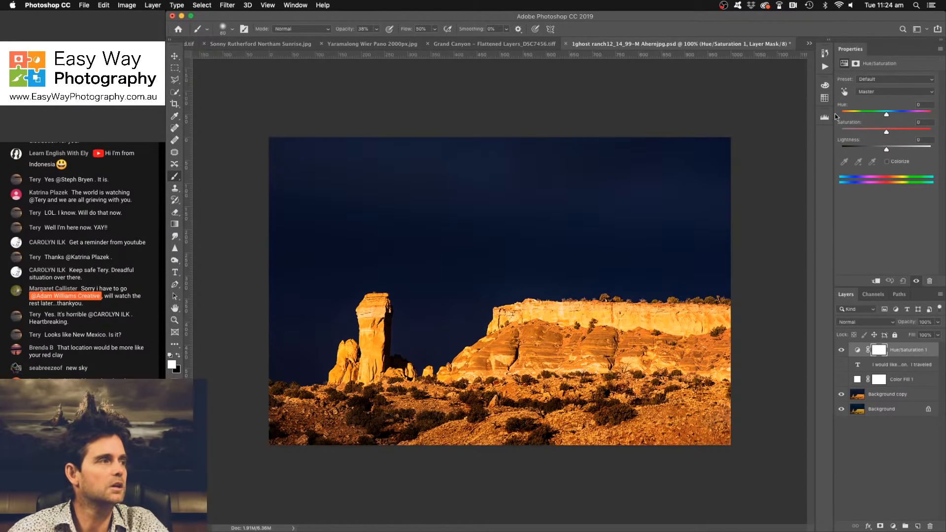
left_click(889, 93)
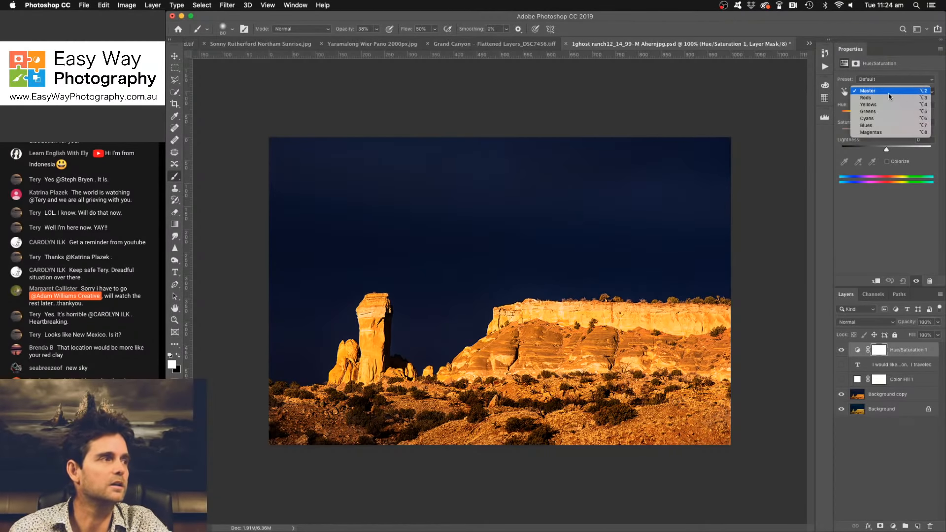
left_click(884, 127)
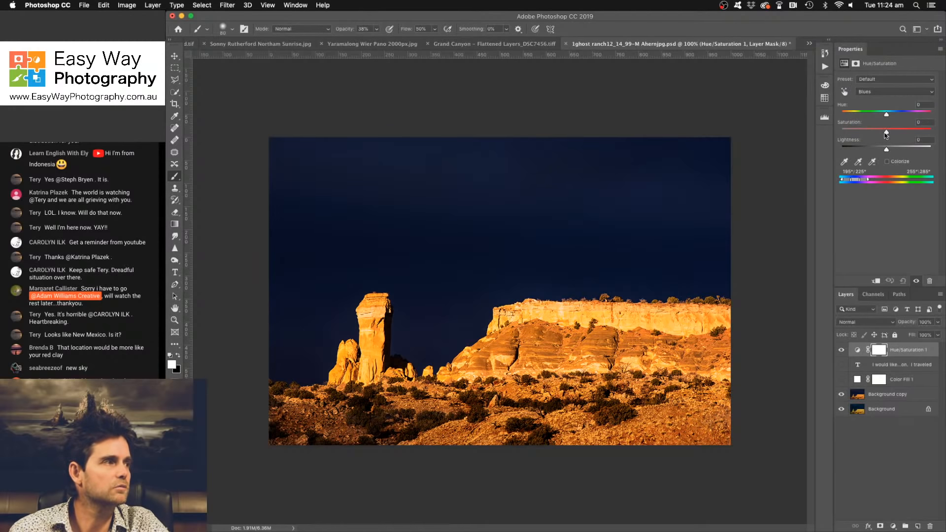
left_click_drag(887, 132, 861, 133)
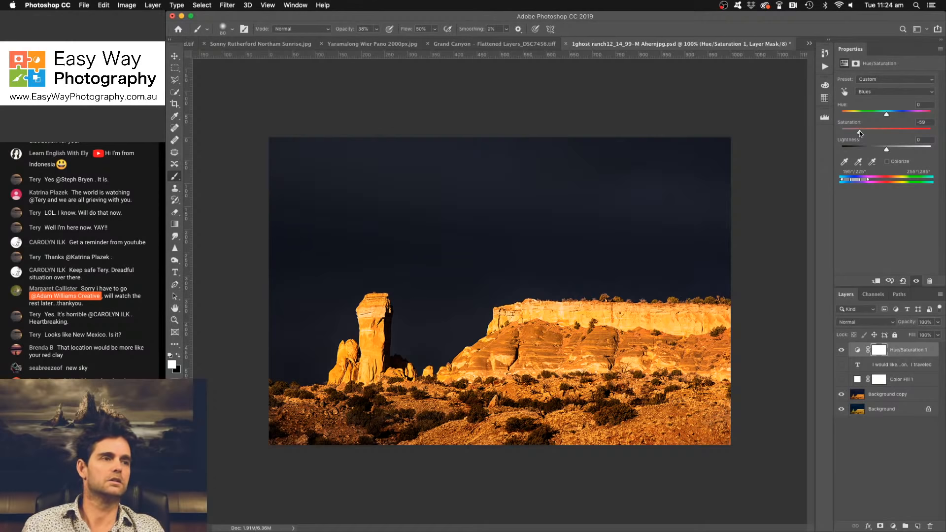
left_click_drag(886, 114, 879, 116)
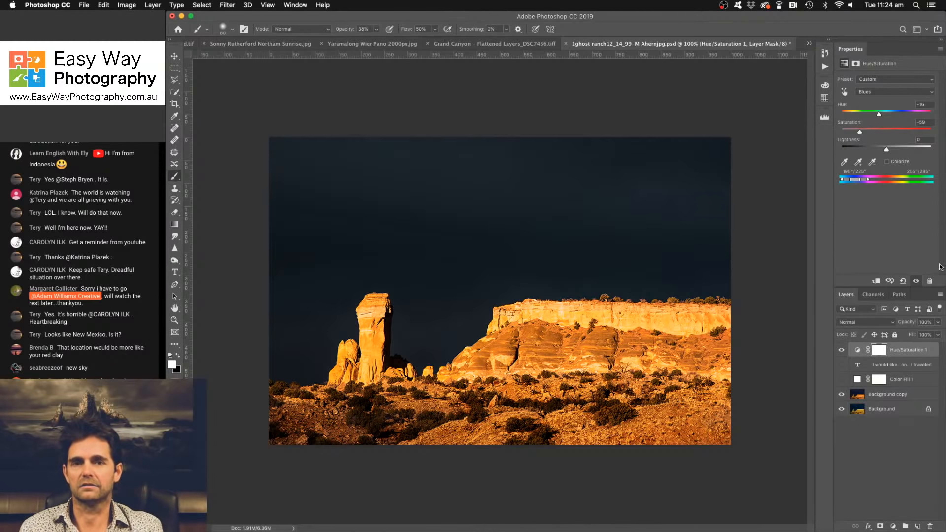
- Examine the desaturated sky above the rock pillar at 300%, then return to the full view
key("super+equal")
key("super+equal")
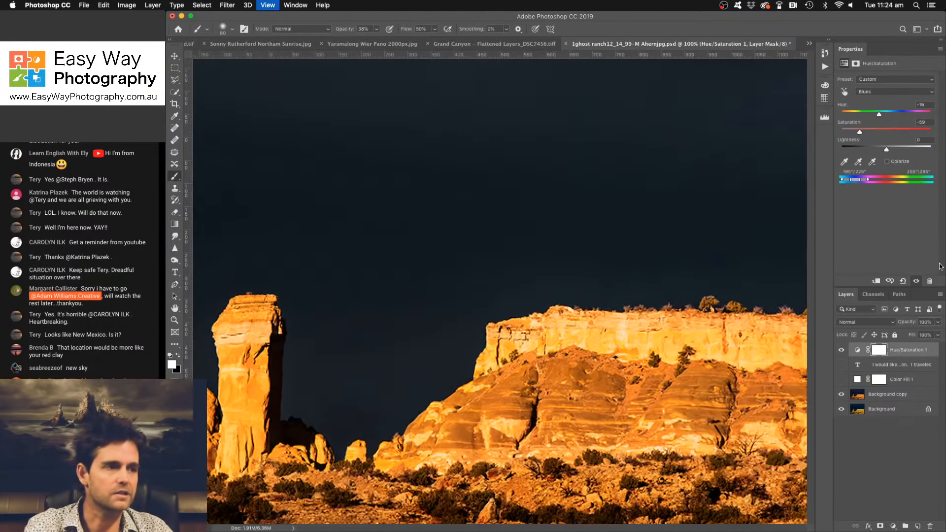
mouse_move(614, 162)
left_mouse_down()
mouse_move(724, 285)
mouse_move(728, 302)
left_mouse_up()
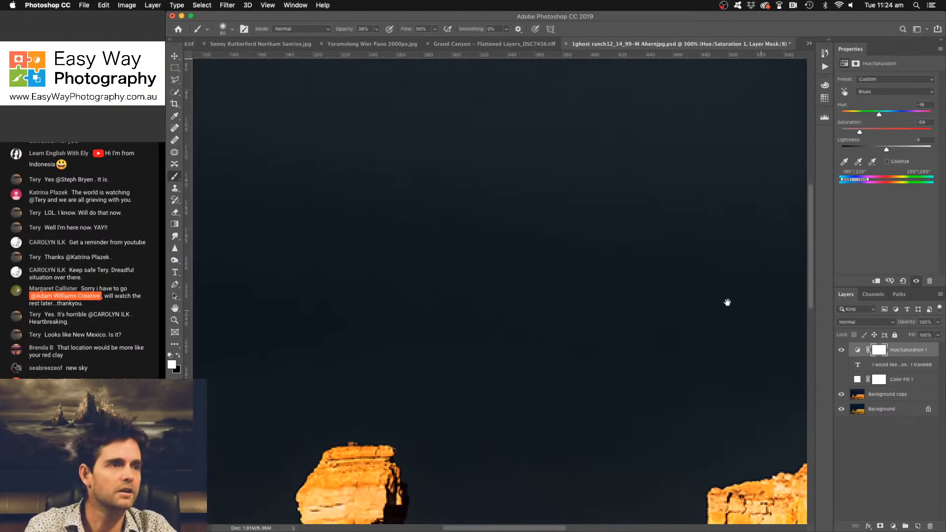
mouse_move(519, 252)
left_mouse_down()
mouse_move(616, 262)
mouse_move(720, 290)
mouse_move(589, 231)
left_mouse_up()
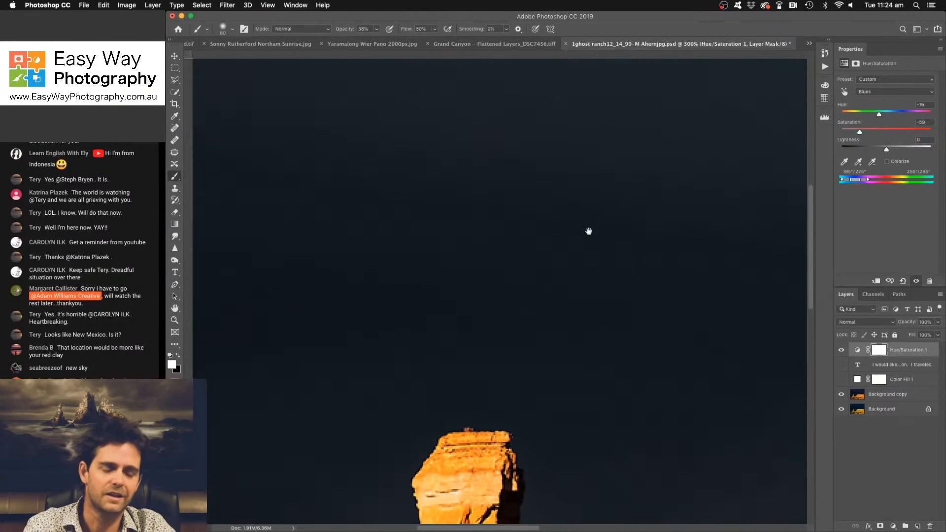
key("super+minus")
key("super+minus")
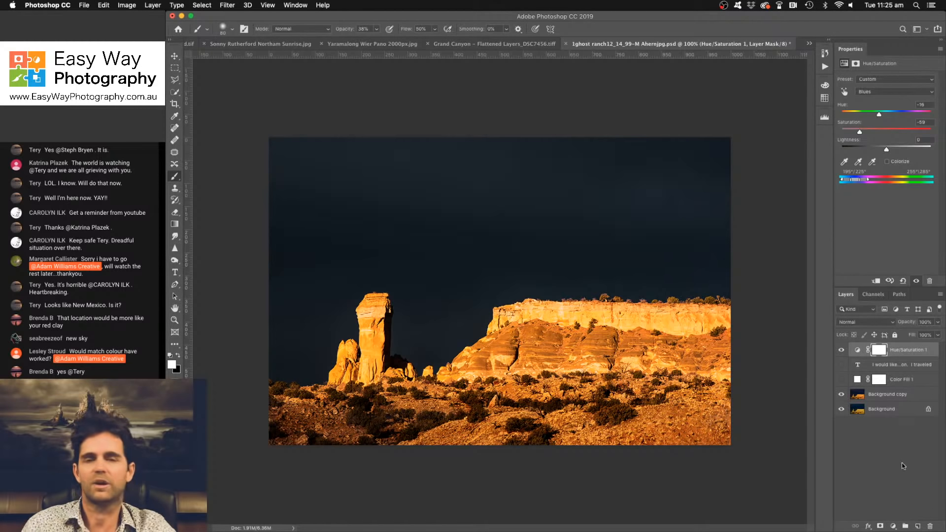
- Compare the original Background, the neutralized copy and the Hue/Saturation result by switching layer visibility
left_click(841, 409, "alt")
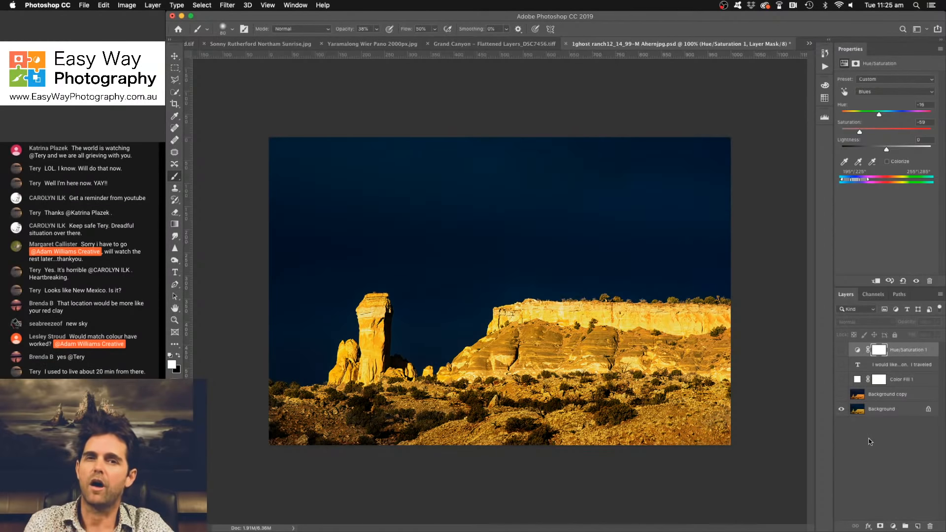
left_click(842, 394)
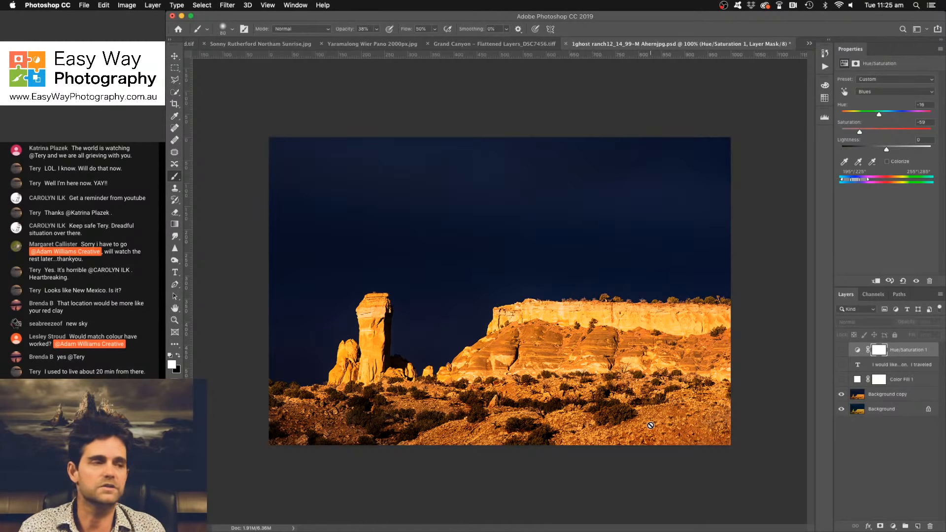
left_click(841, 350)
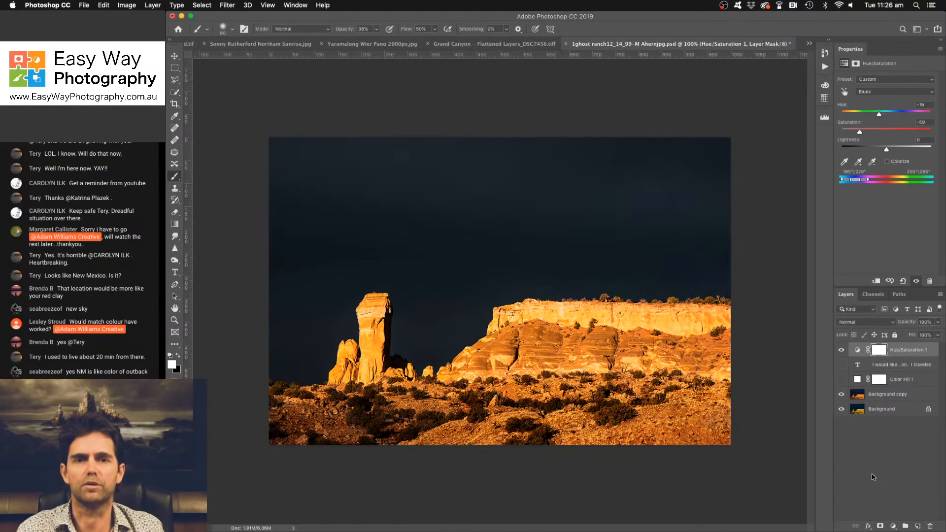
left_click(842, 350)
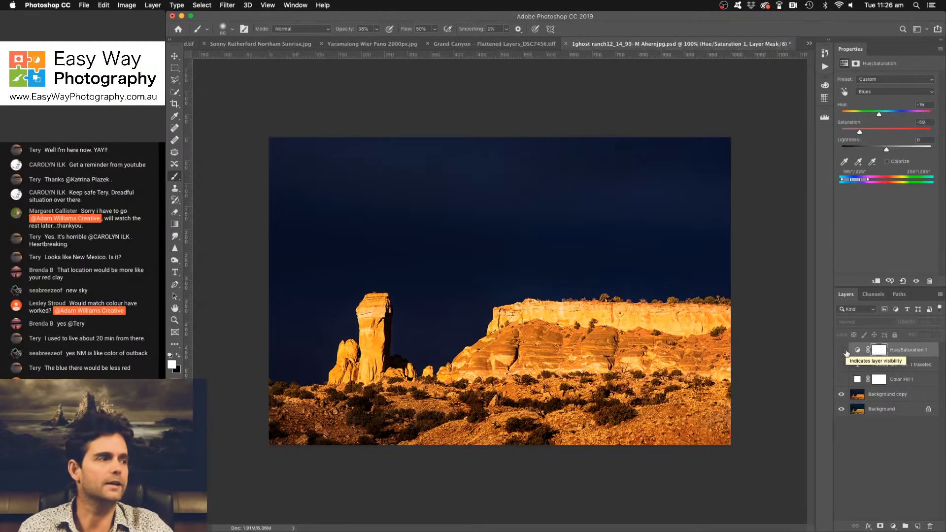
left_click(843, 351)
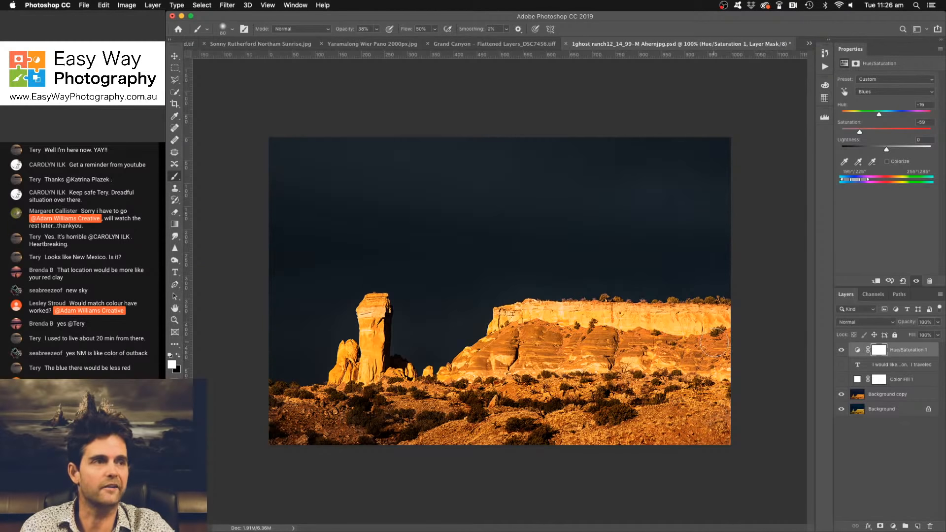
- Show the submitter's text note over the white fill to read it, then hide both layers again
left_click(842, 365)
left_click(842, 379)
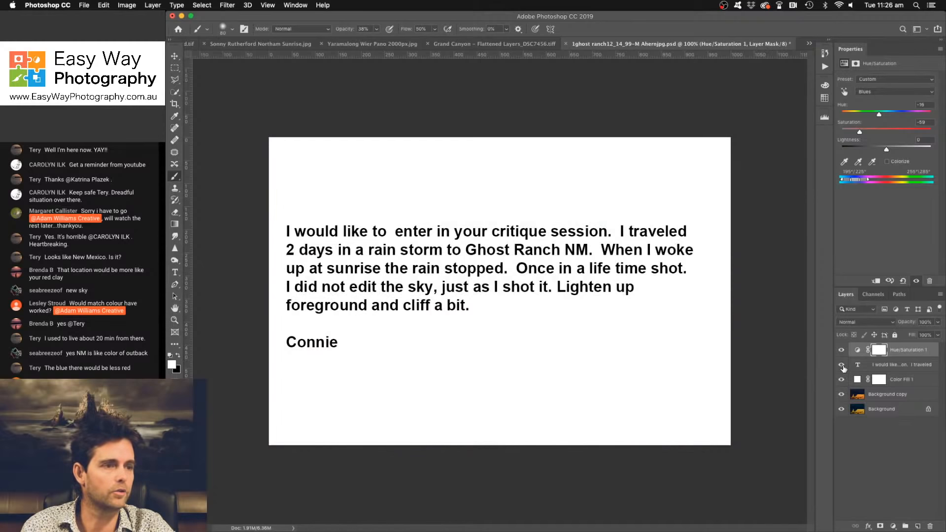
left_click_drag(841, 380, 842, 350)
left_click(841, 351)
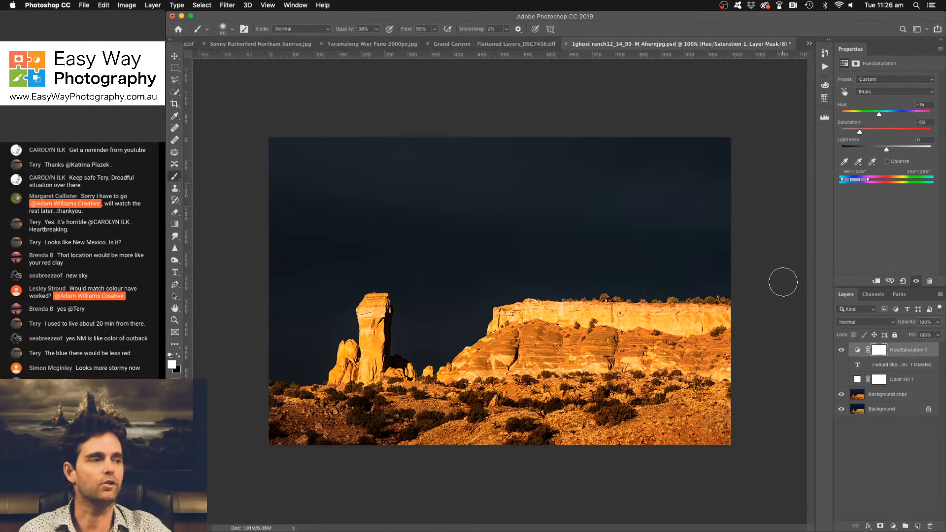
- Inspect the upper sky at 300% for tonal detail and compression artefacts
key("super+plus")
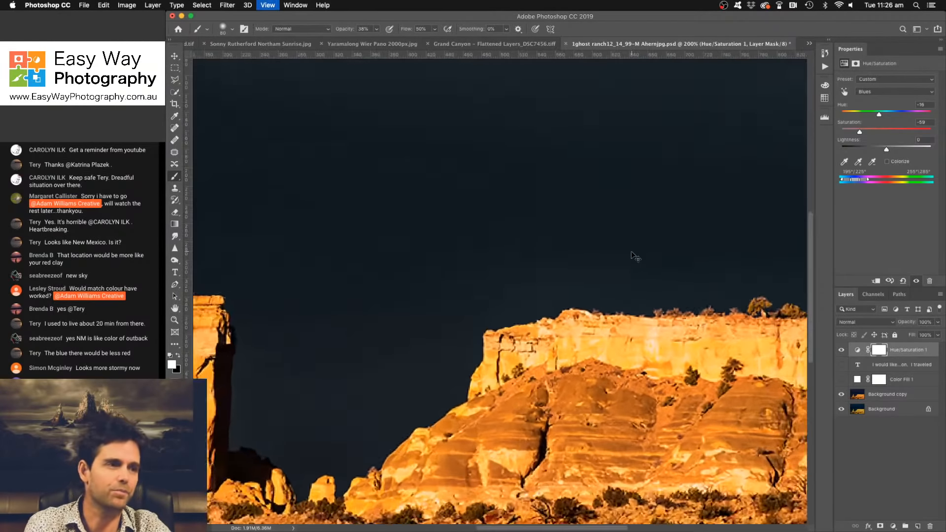
key("super+plus")
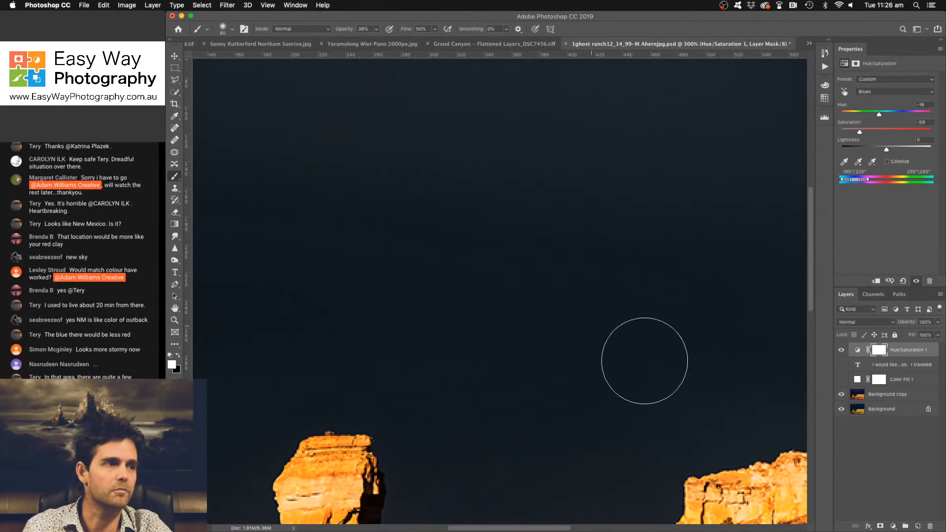
left_click_drag(549, 286, 660, 345)
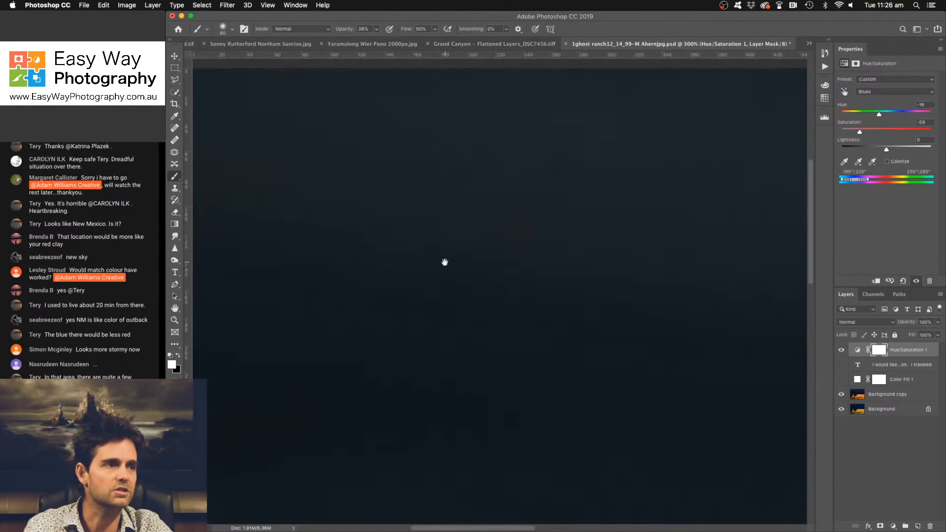
left_click_drag(443, 261, 621, 261)
key("super+minus")
key("super+r")
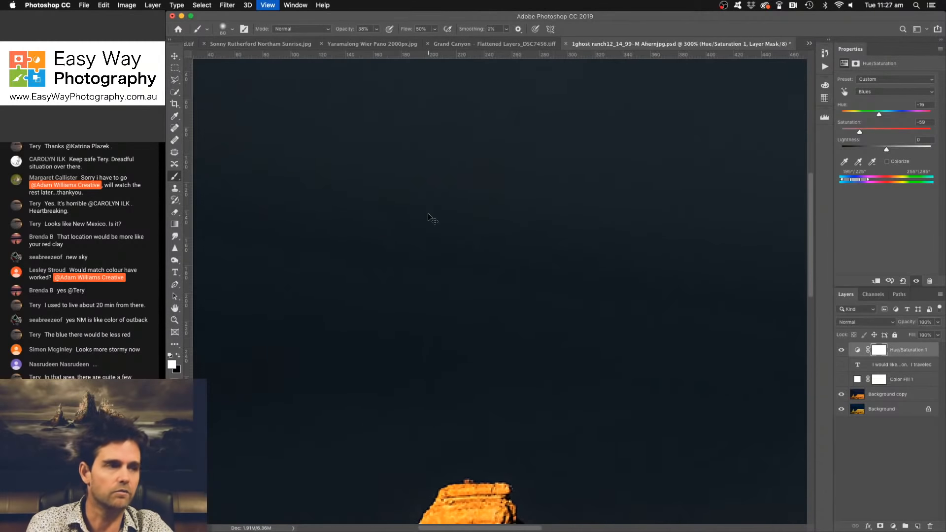
- Switch from the Ghost Ranch image to YAN_2931.png and read the submitter's text note
key("super+minus")
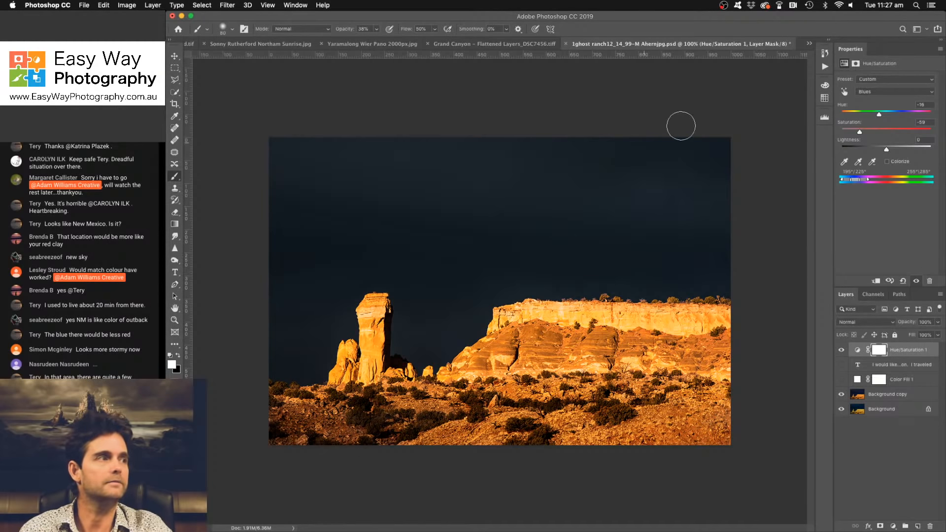
left_click(809, 43)
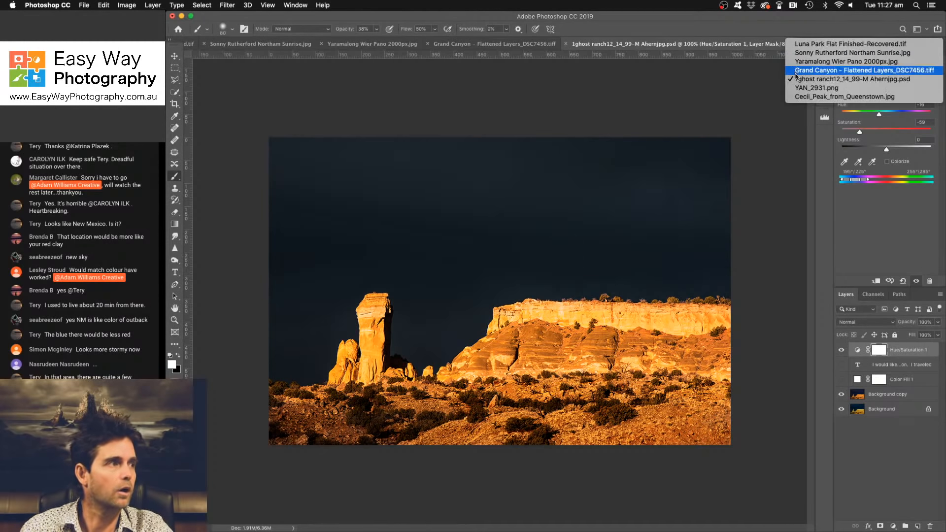
left_click(797, 88)
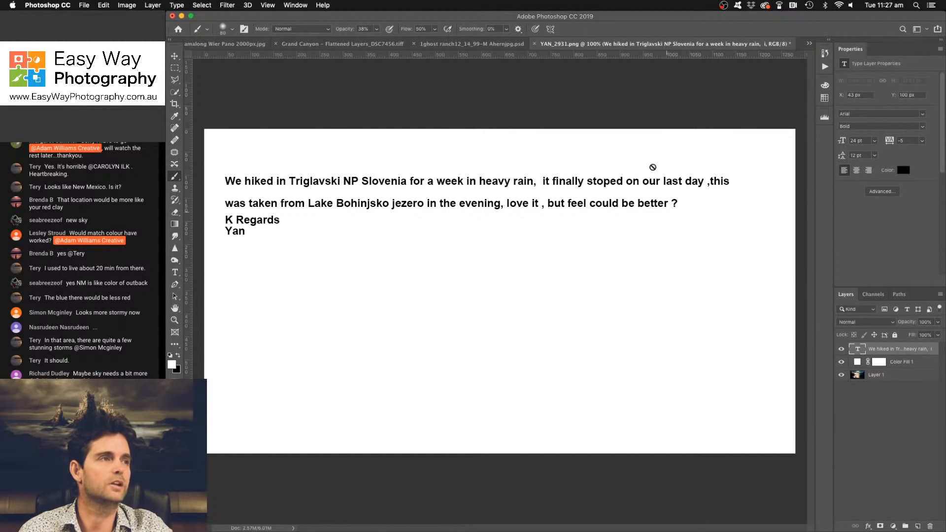
- Return to the Ghost Ranch image, try cropping off the upper sky with the Rule of Thirds overlay, and undo the crop
left_click(458, 44)
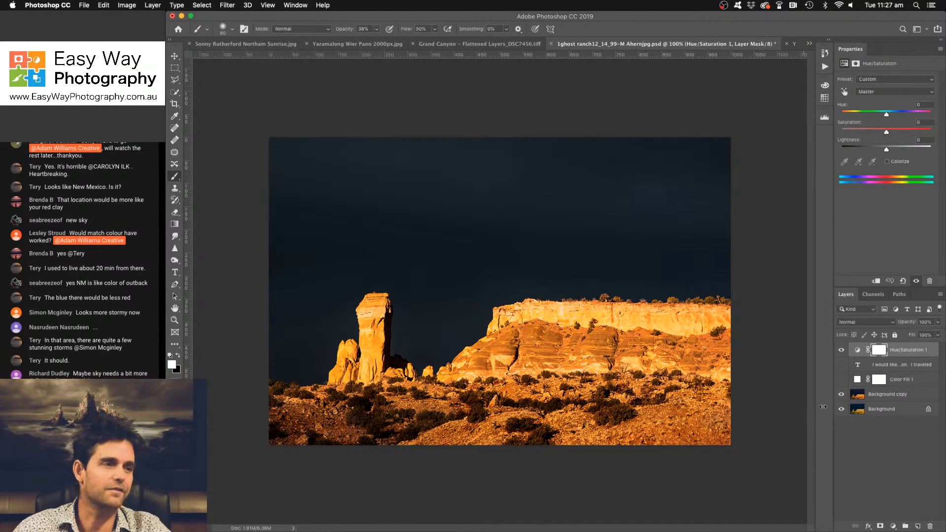
left_click(175, 104)
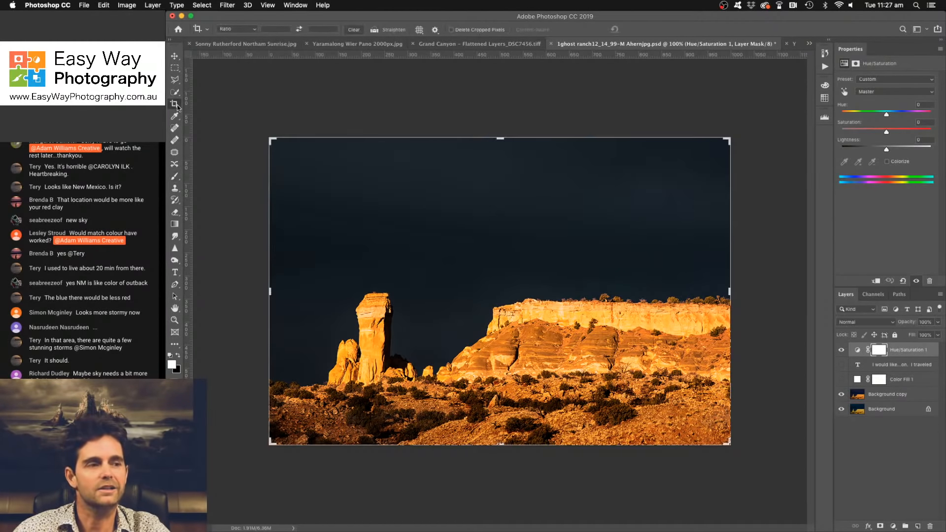
left_click(419, 30)
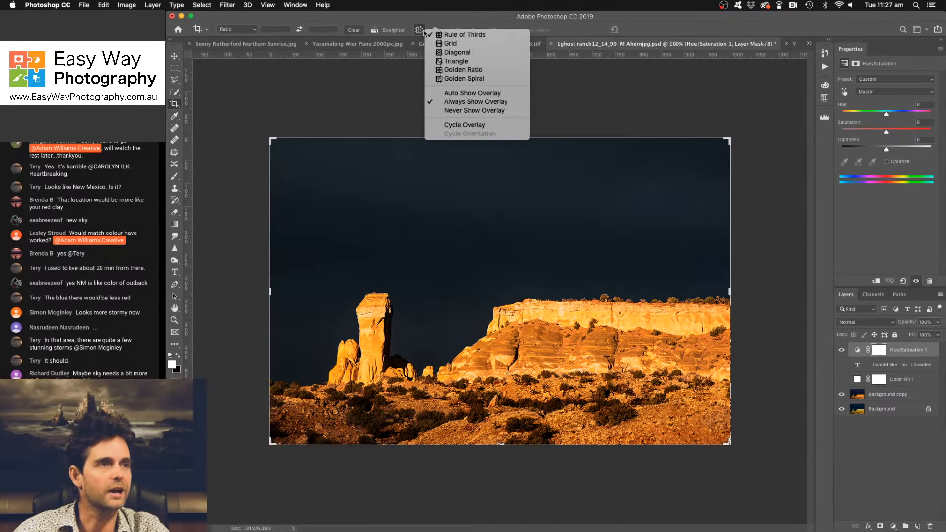
left_click(435, 37)
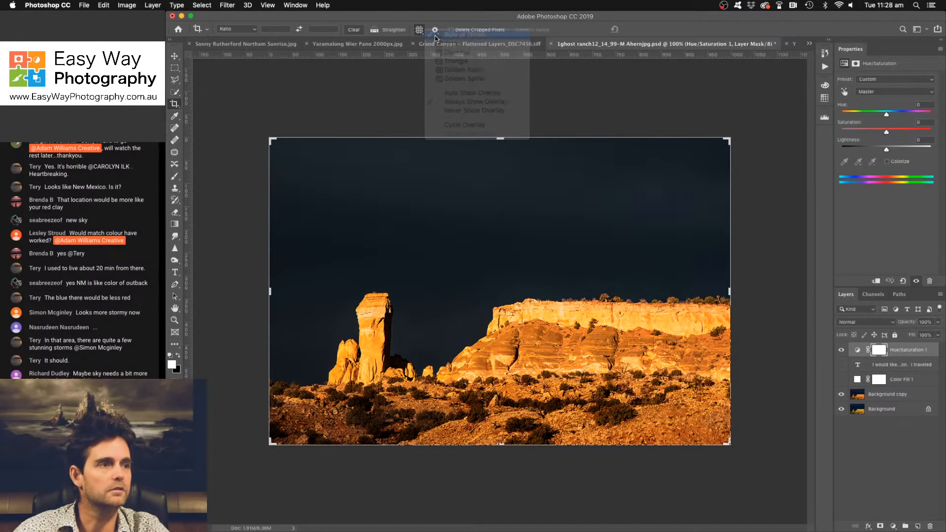
left_click(502, 183)
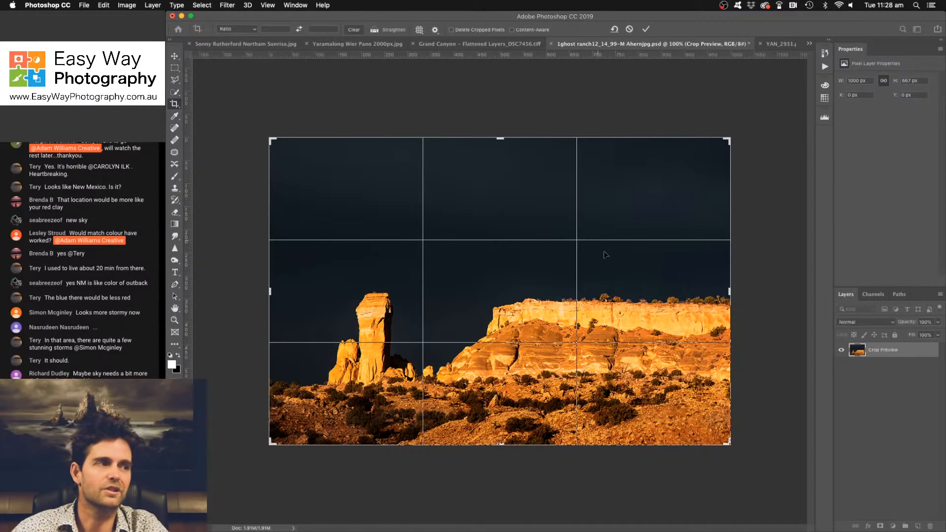
left_click_drag(500, 138, 502, 173)
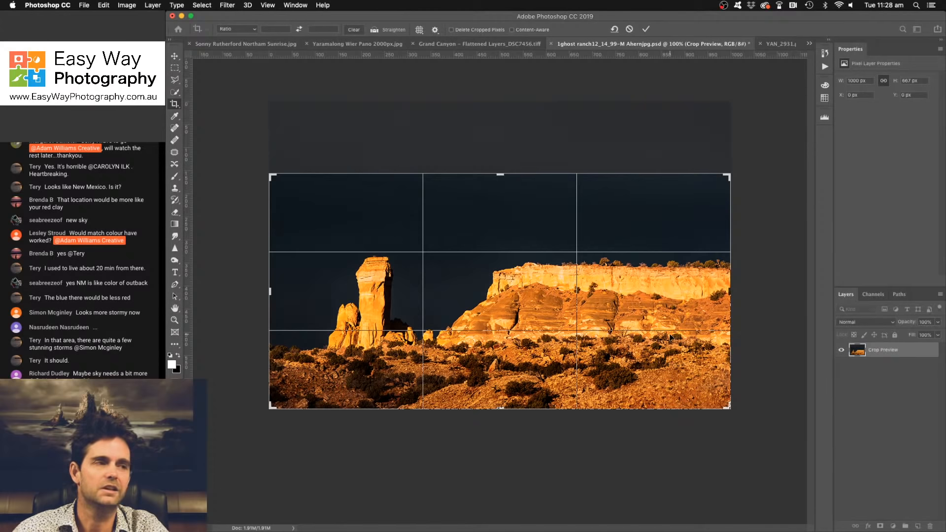
left_click(645, 28)
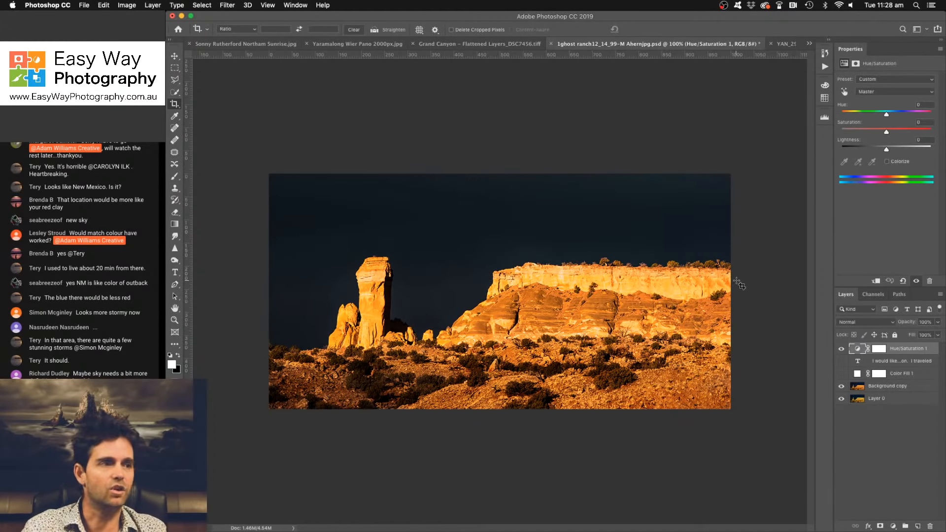
key("super+z")
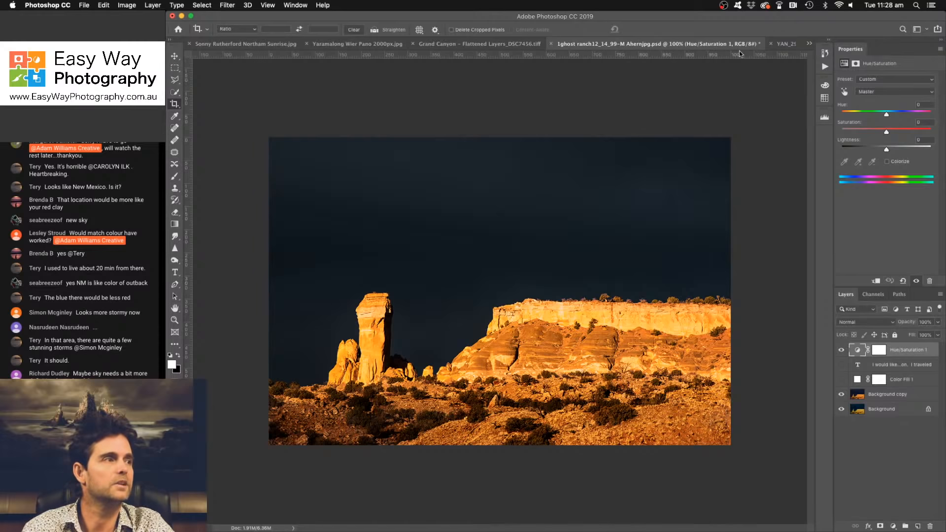
- Reopen YAN_2931.png and hide its text note and white Color Fill 1 layers to reveal the lake photo
left_click(784, 45)
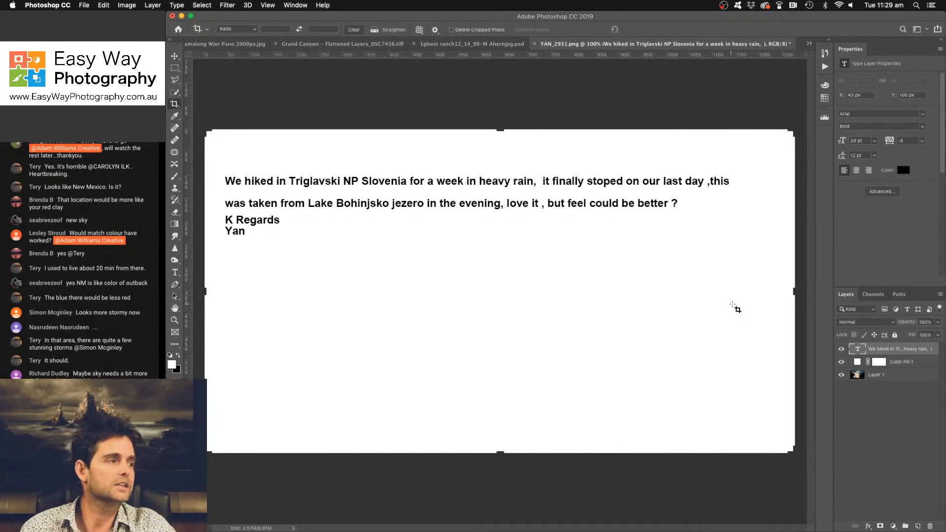
left_click(842, 361)
left_click(842, 350)
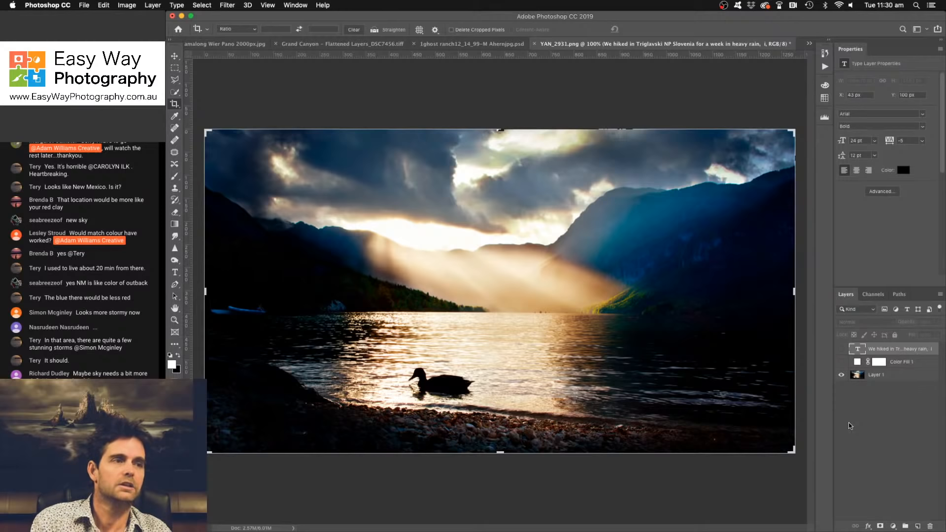
left_click(175, 58)
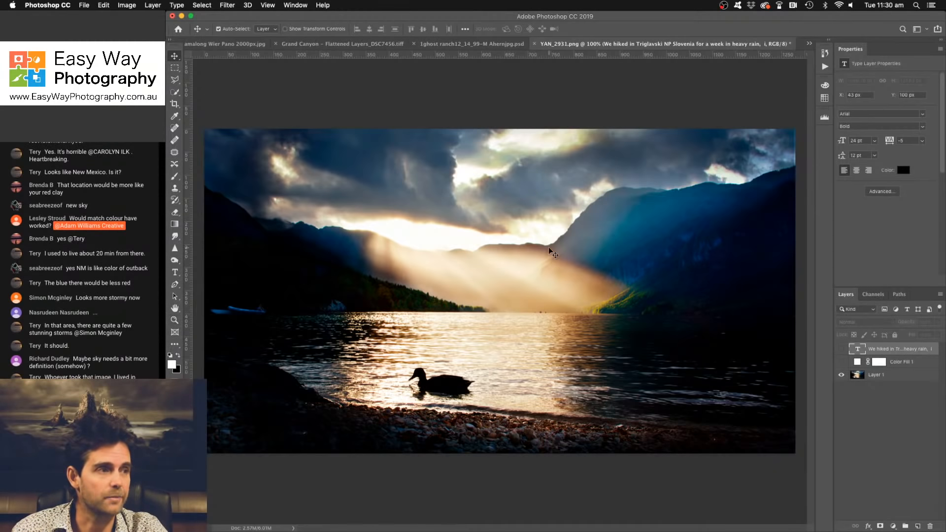
- Try cropping the lake photo to the light rays, blue mountain and a strip of water without the duck, and revert it
left_click(174, 104)
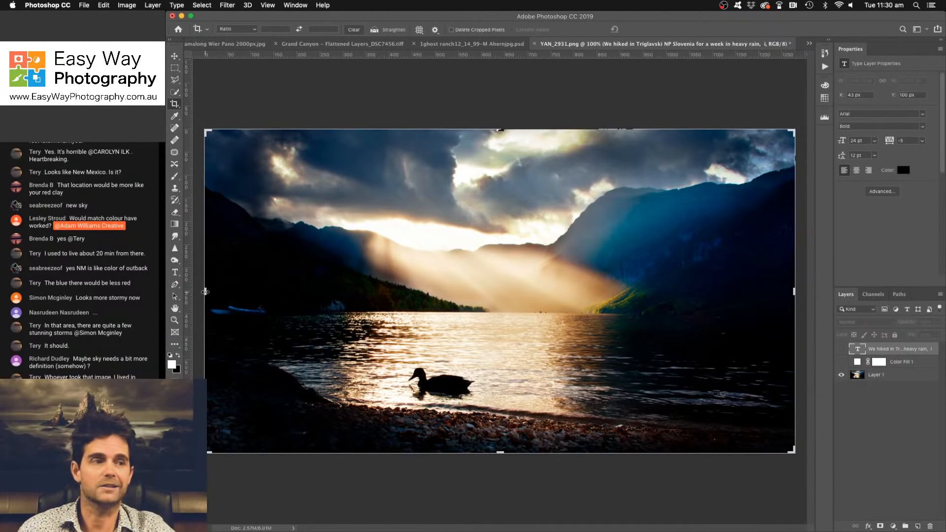
left_click_drag(205, 292, 341, 293)
left_click_drag(499, 451, 488, 409)
left_click_drag(658, 292, 616, 291)
left_click_drag(495, 176, 496, 198)
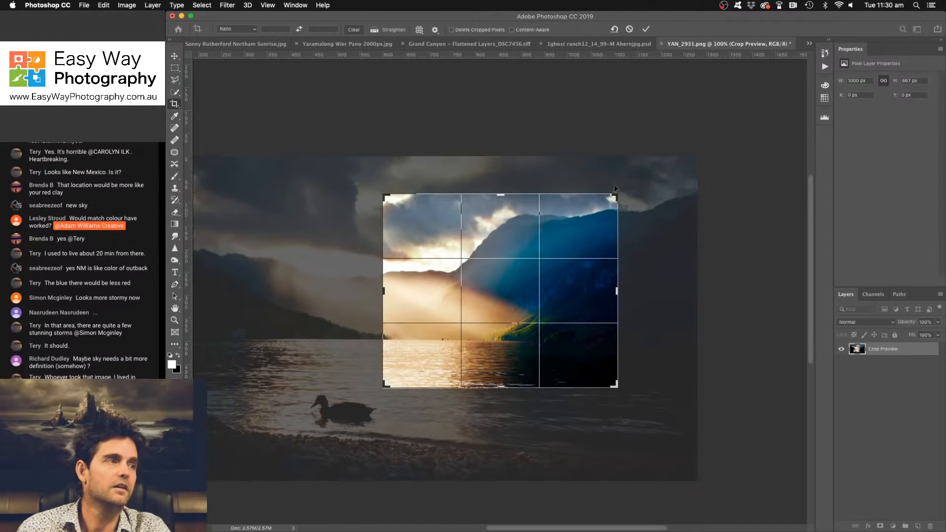
left_click(645, 30)
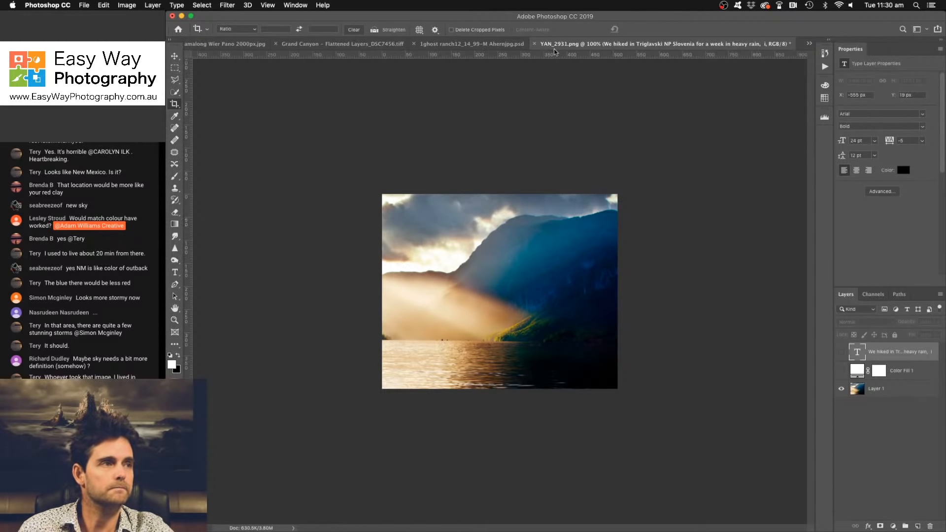
left_click(614, 30)
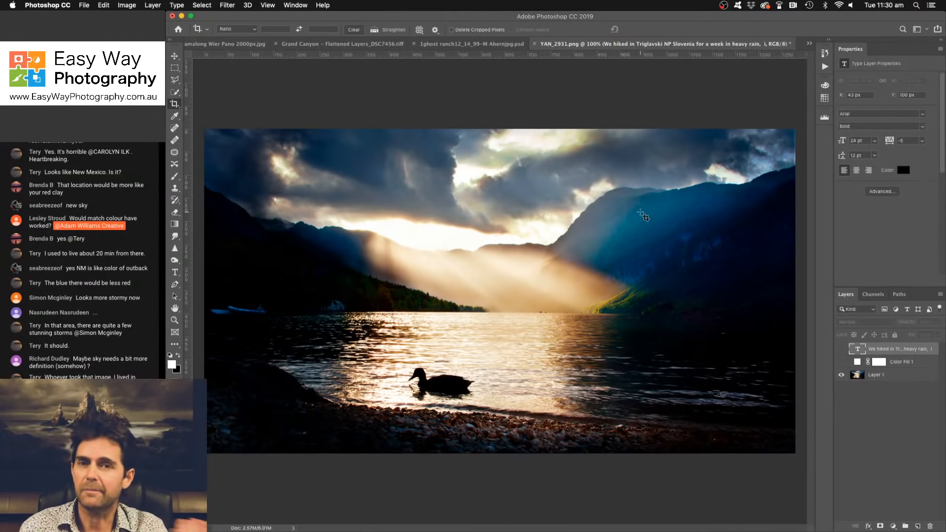
- Try a tighter crop frame around the sunlit haze and mountain slope, adjust its edges, and cancel the crop
key("super+minus")
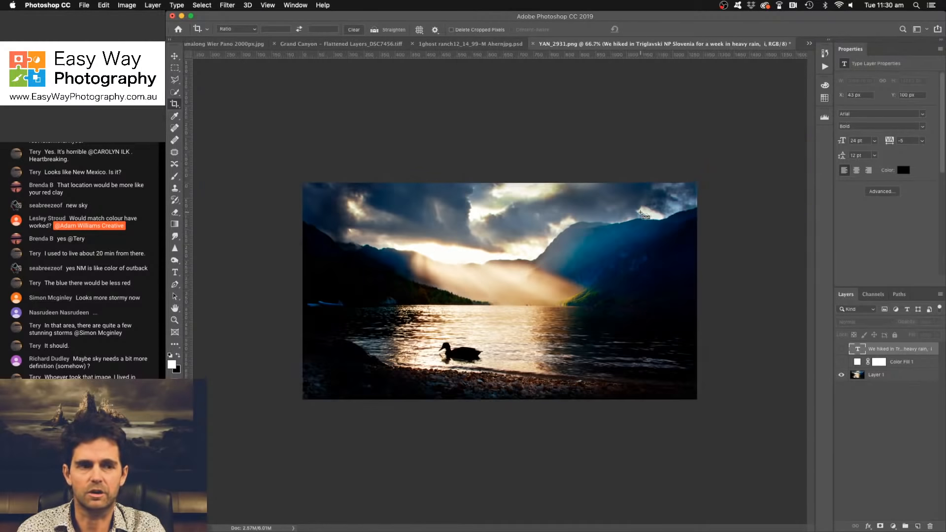
key("super+plus")
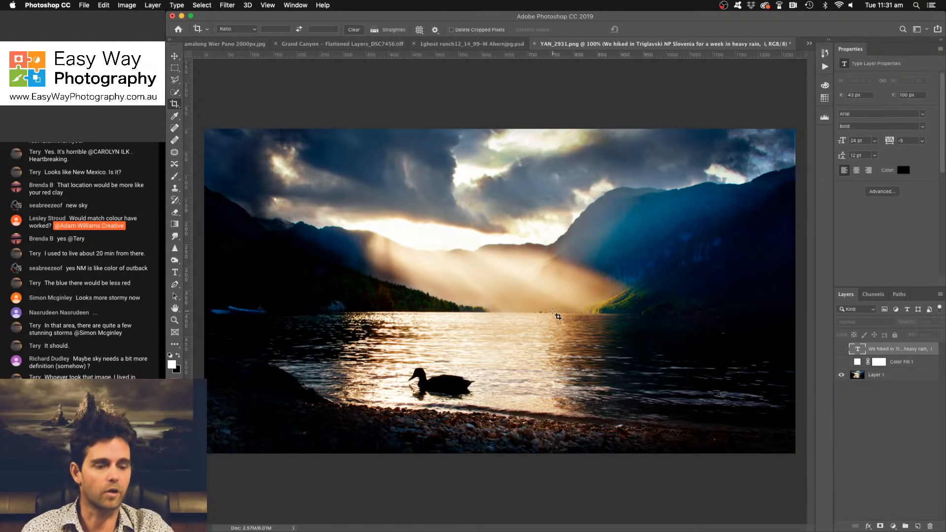
key("super+minus")
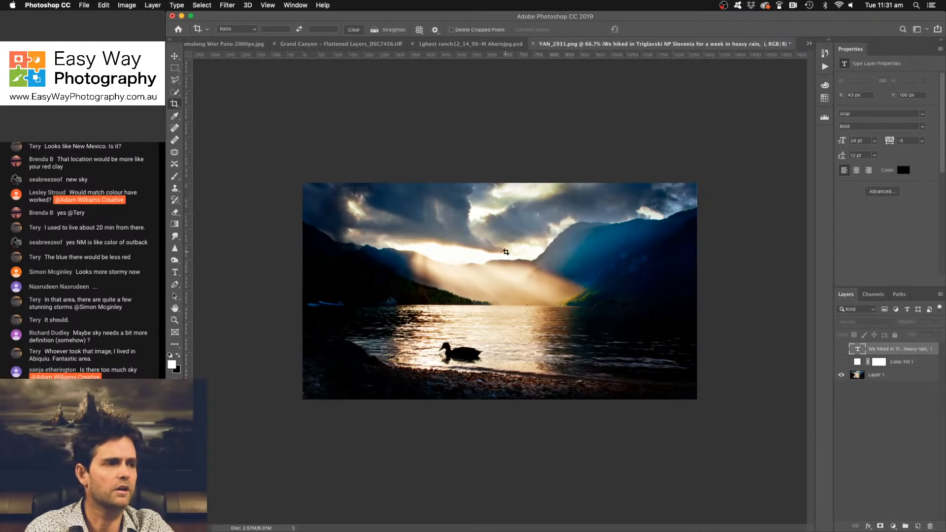
mouse_move(488, 233)
left_mouse_down()
mouse_move(542, 306)
mouse_move(630, 320)
left_mouse_up()
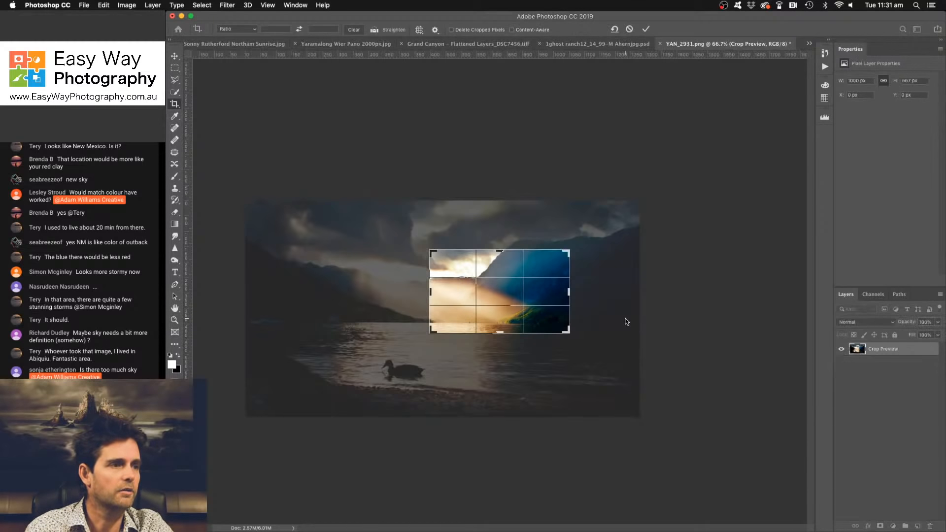
left_click_drag(500, 250, 498, 233)
left_click_drag(430, 291, 442, 289)
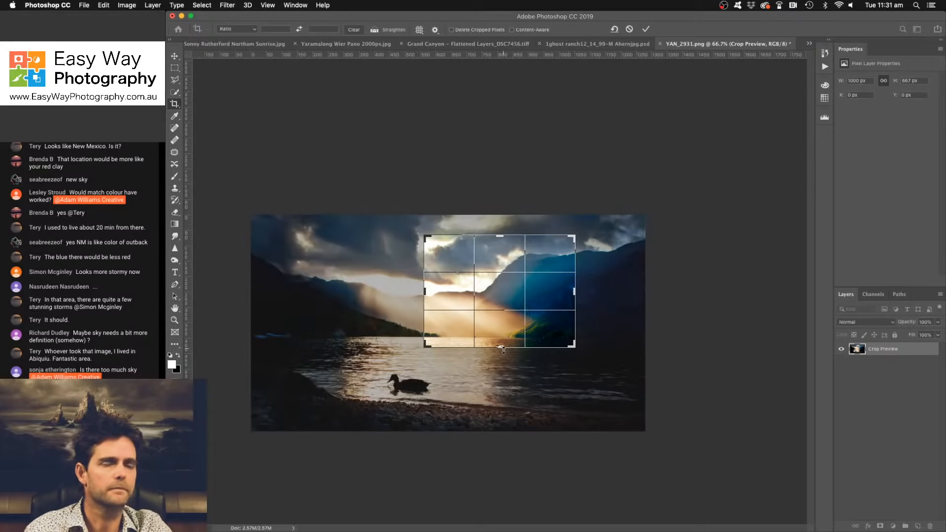
left_click_drag(505, 348, 507, 352)
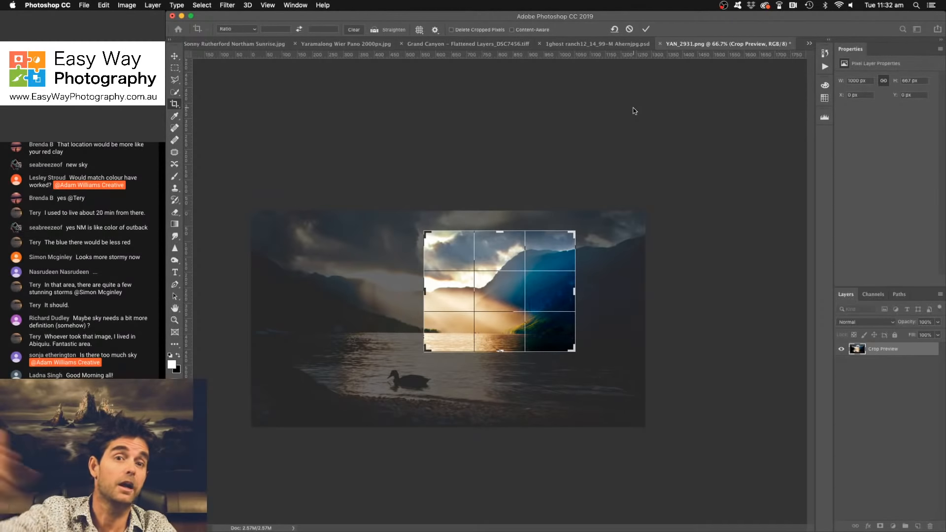
left_click(630, 30)
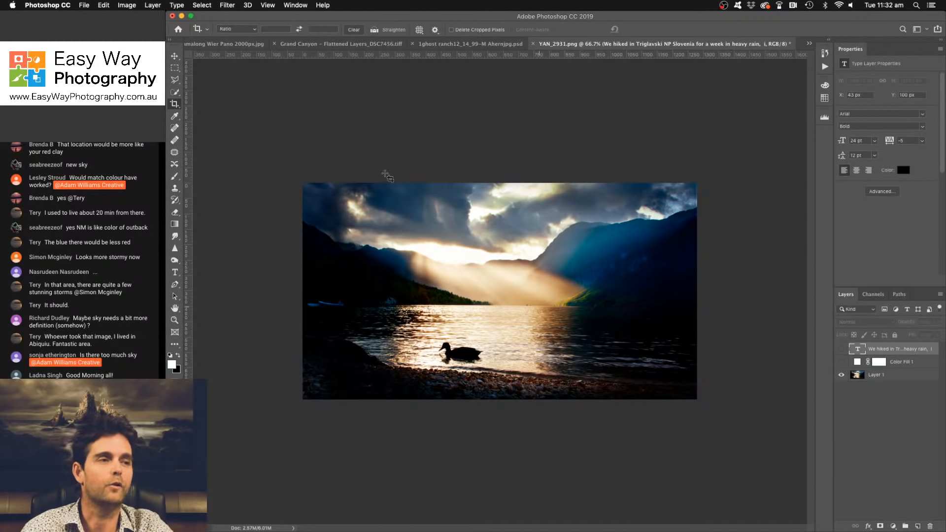
- Examine the file information of YAN_2931.png for camera, shot and origin metadata, and close it without changes
left_click(85, 6)
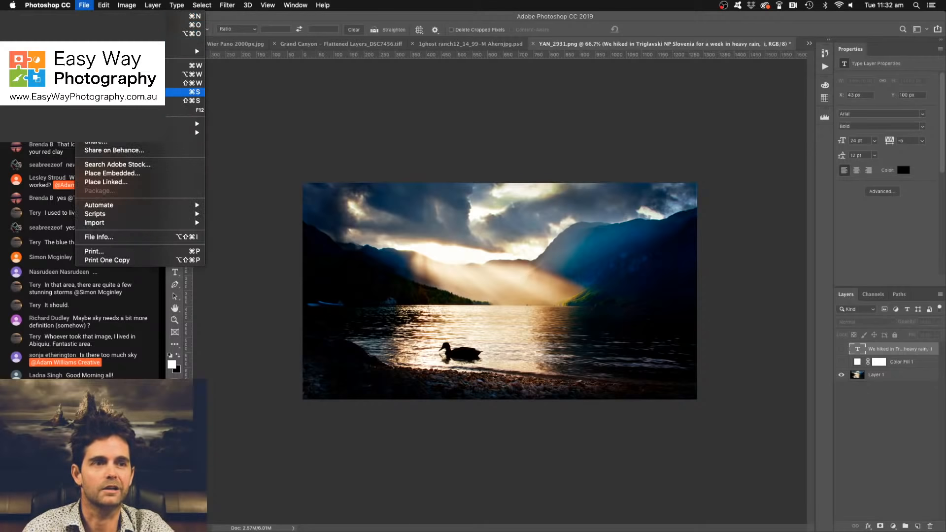
left_click(234, 212)
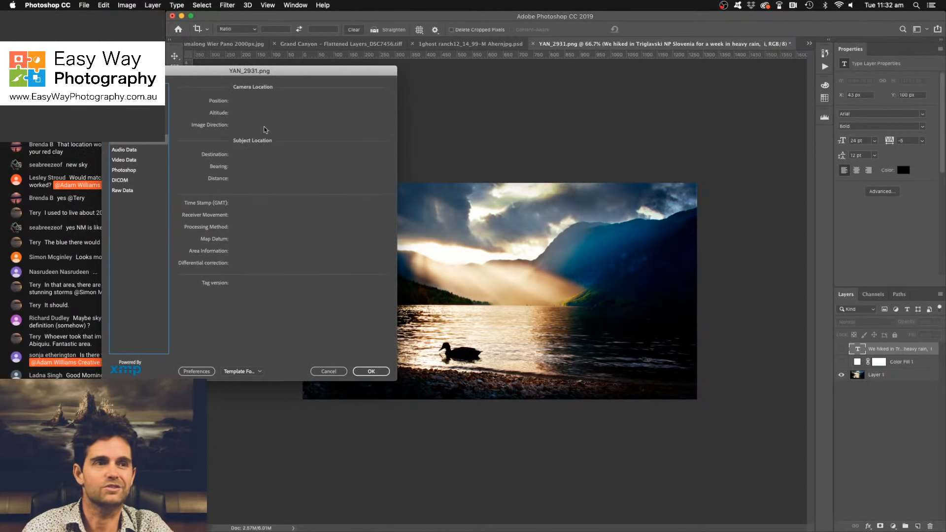
left_click(129, 99)
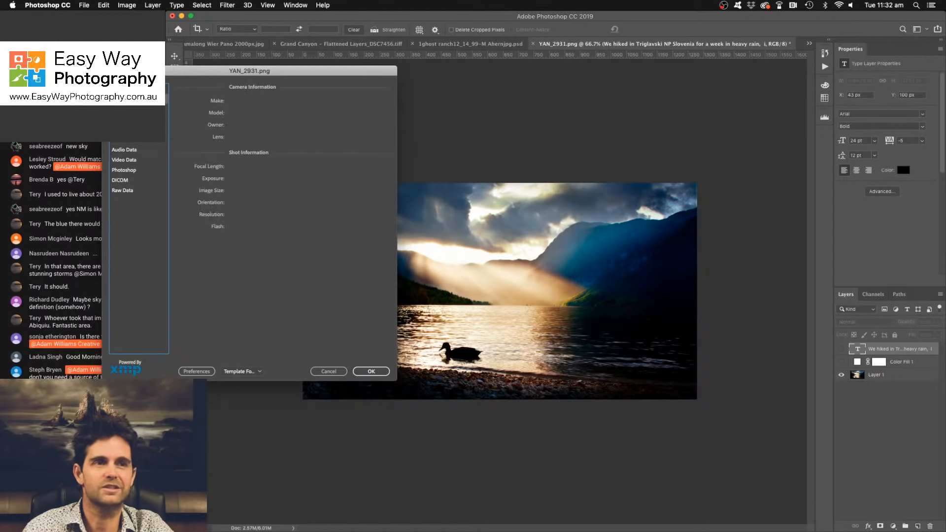
left_click(129, 108)
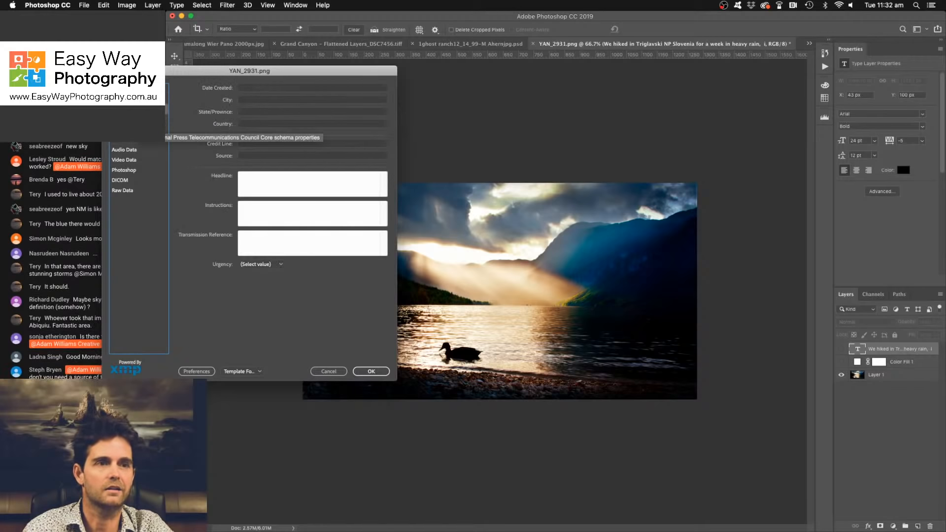
left_click(130, 118)
left_click(129, 109)
left_click(129, 99)
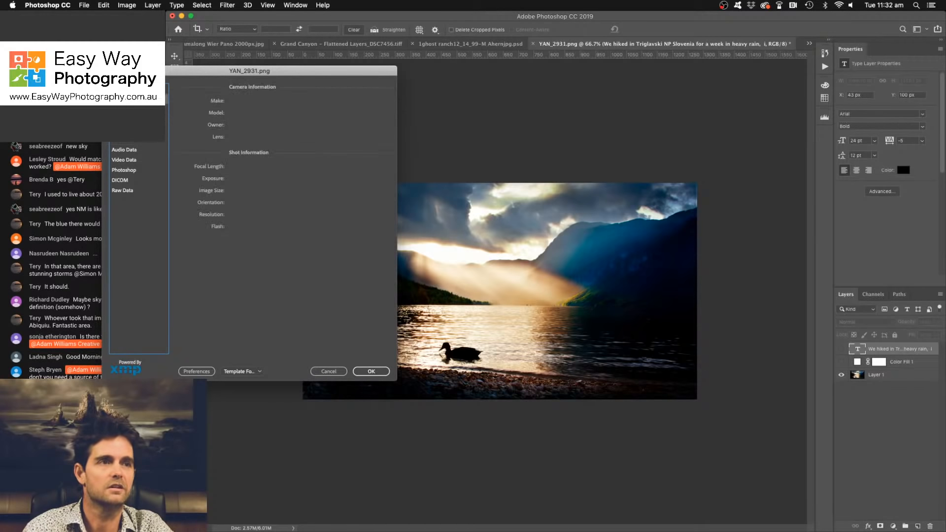
left_click(129, 89)
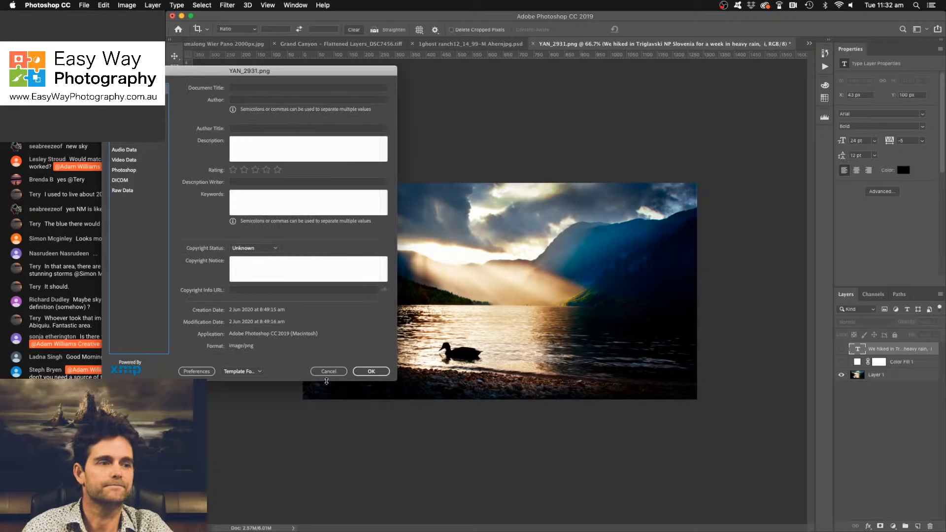
left_click(347, 372)
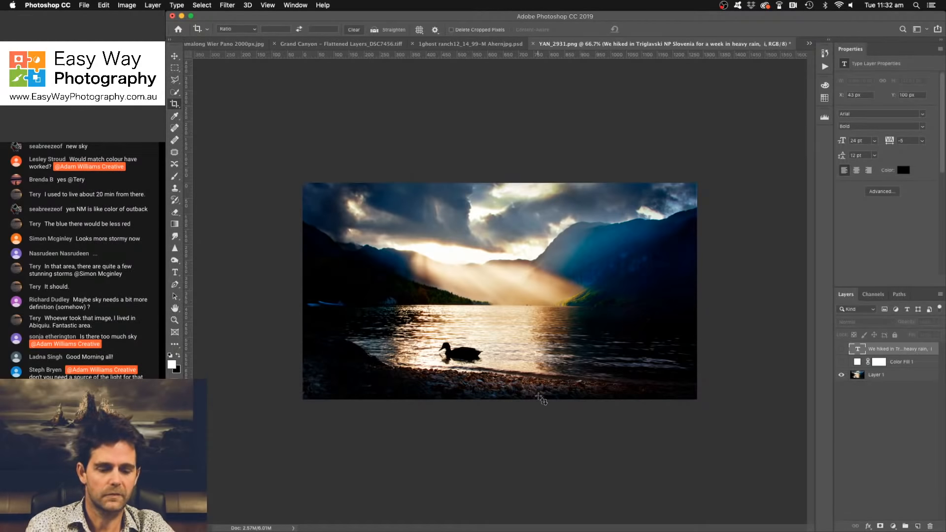
key("super+plus")
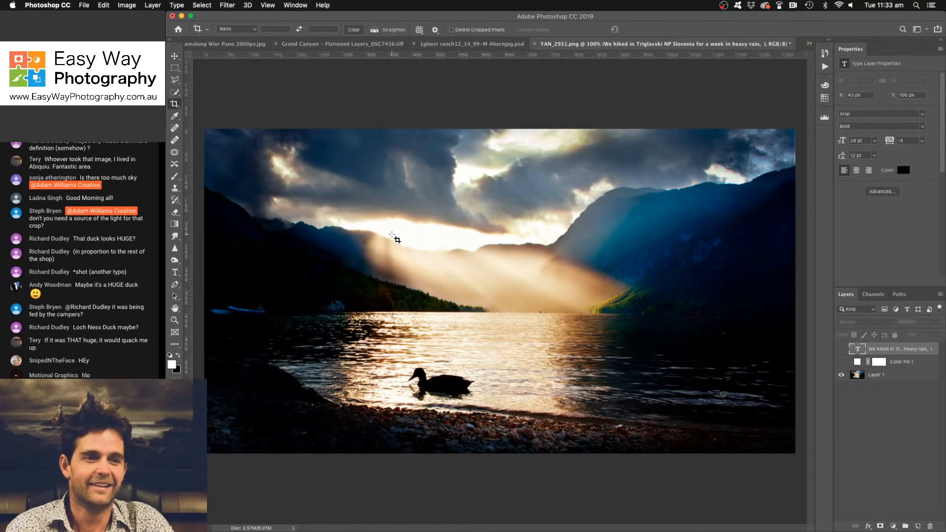
key("super+minus")
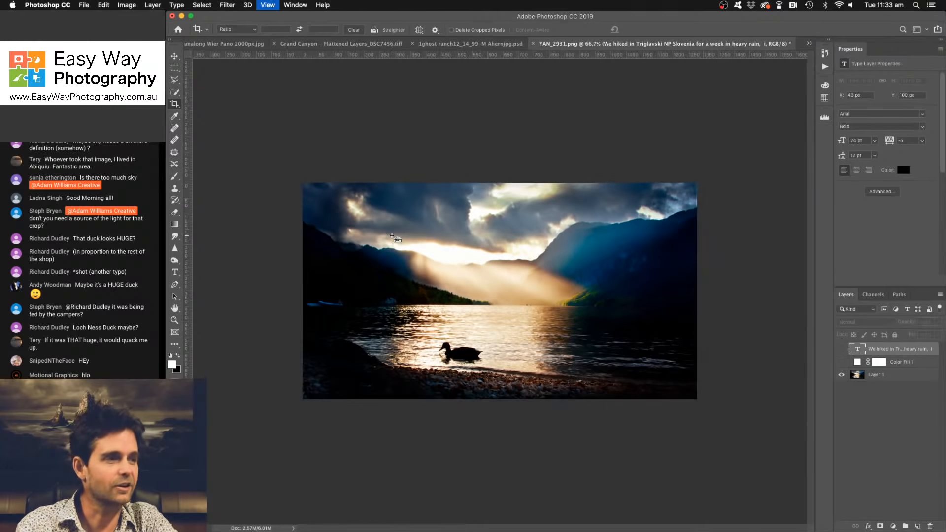
key("super+equal")
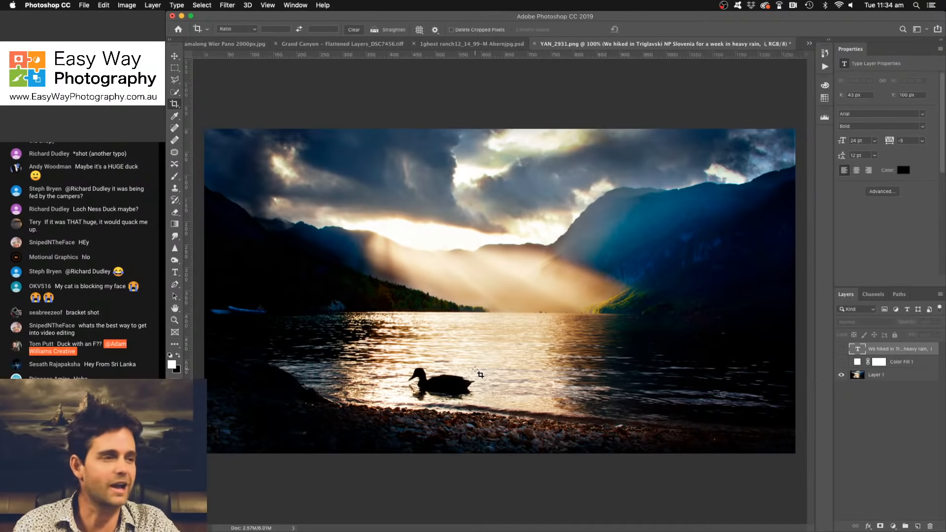
- Add a pale yellow (#f5e192) Solid Color fill layer above the lake photo
key("super+minus")
key("super+plus")
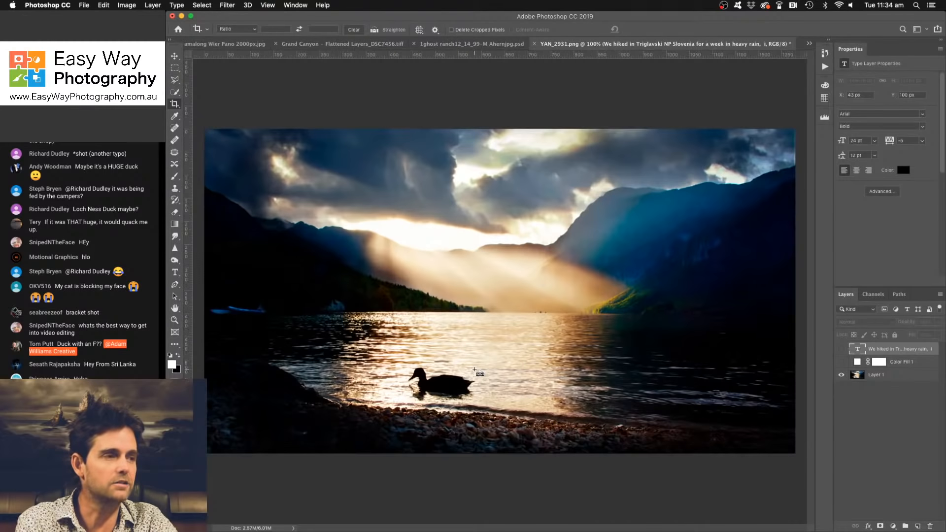
key("super+minus")
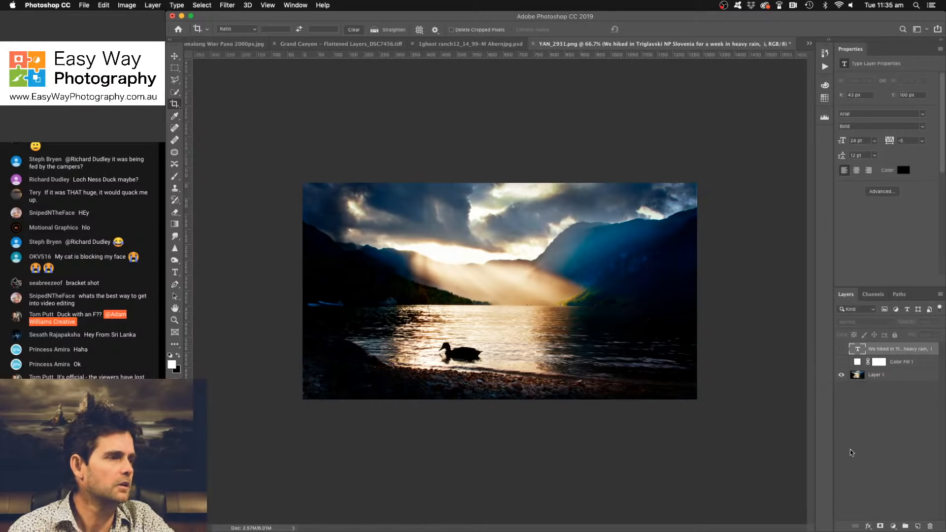
left_click(893, 526)
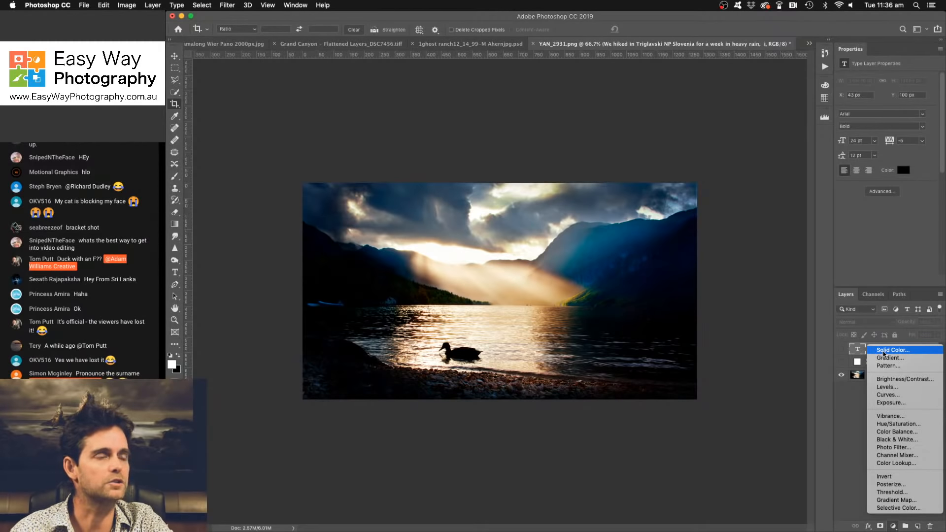
left_click(883, 350)
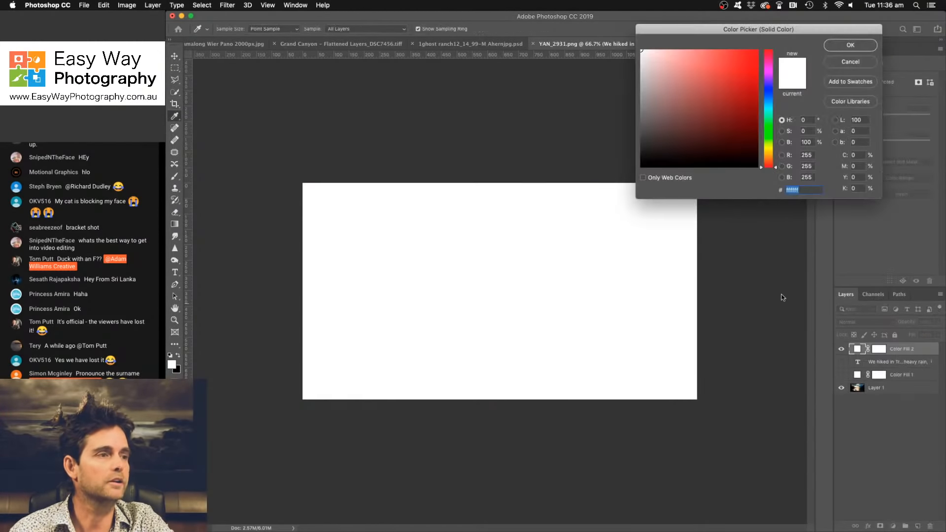
left_click(771, 152)
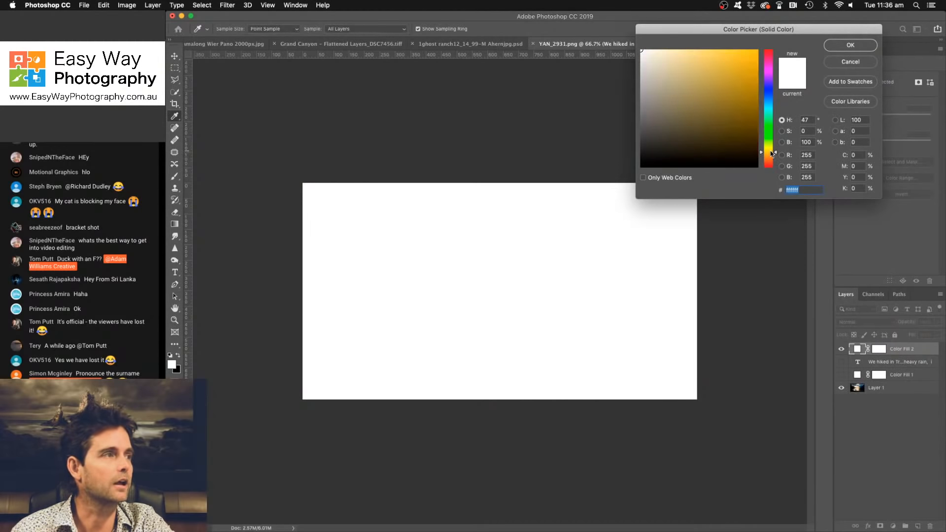
left_click(688, 55)
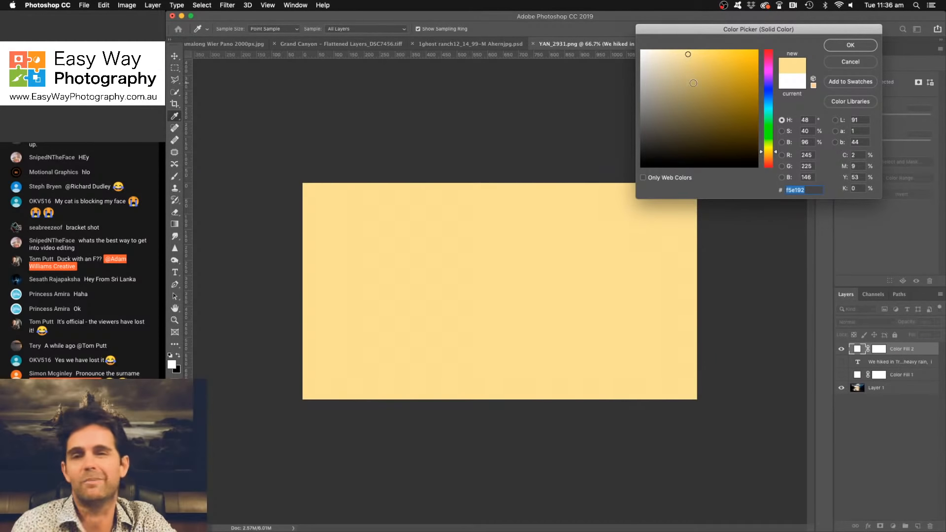
left_click(851, 45)
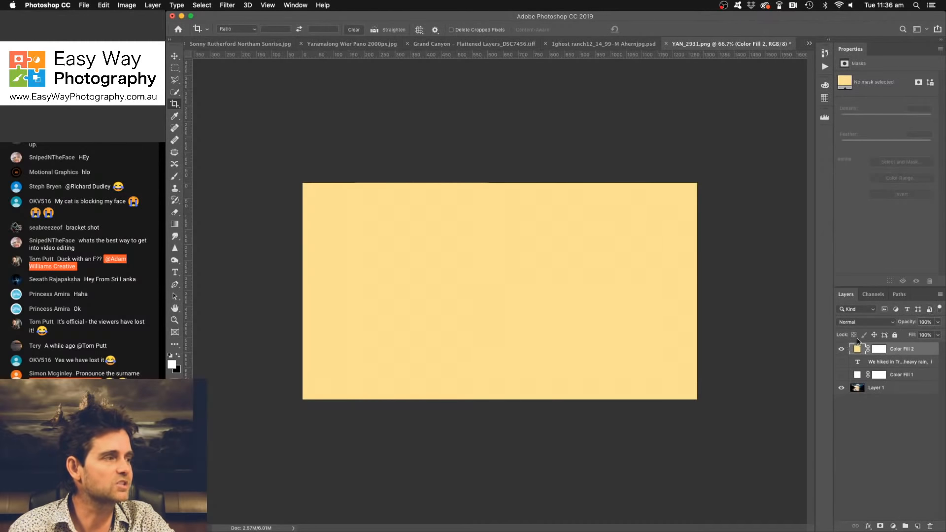
- Change the new fill layer's colour to the beige #e5d7b4 sampled from the sunlit haze, with the layer shown
left_click(842, 350)
left_click(842, 350)
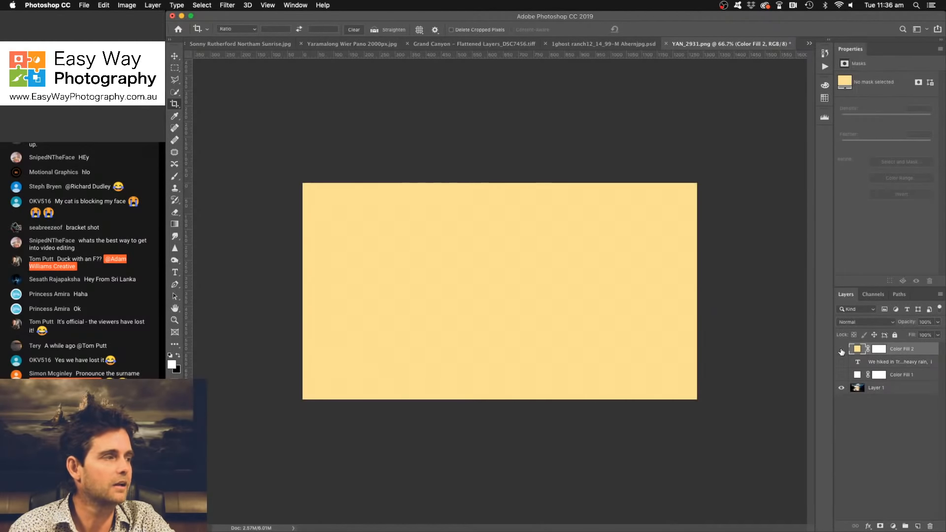
left_click(842, 351)
double_click(857, 350)
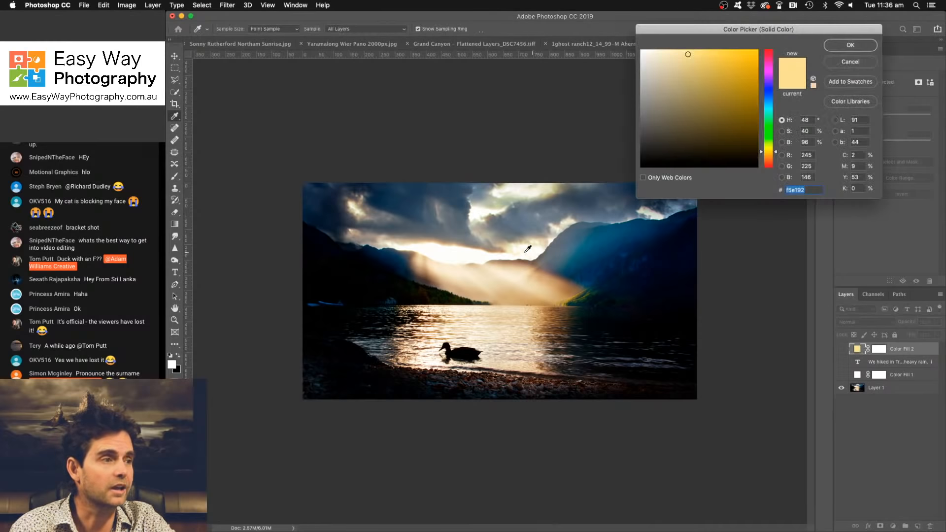
left_click(514, 266)
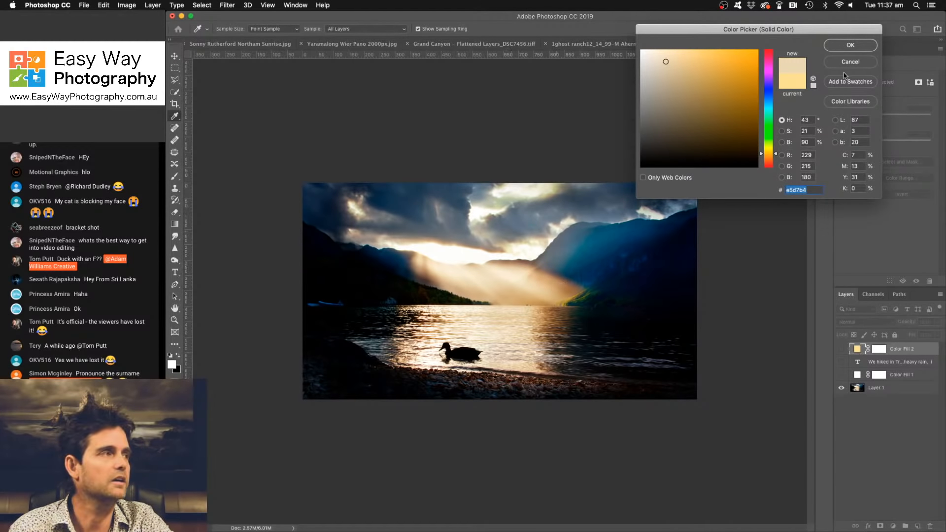
left_click(844, 45)
left_click(843, 349)
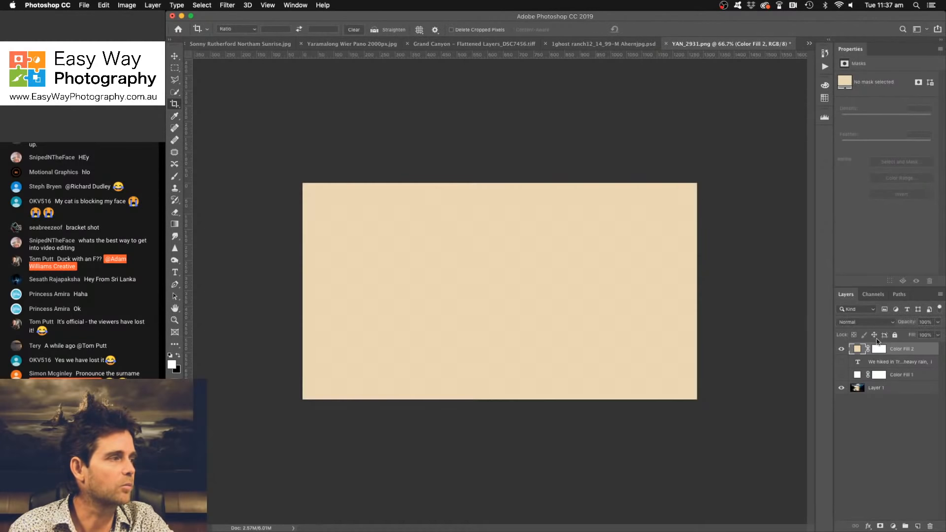
- Lower the beige fill layer's opacity to about 56% and invert its layer mask to black
left_click_drag(908, 323, 892, 323)
left_click(879, 350)
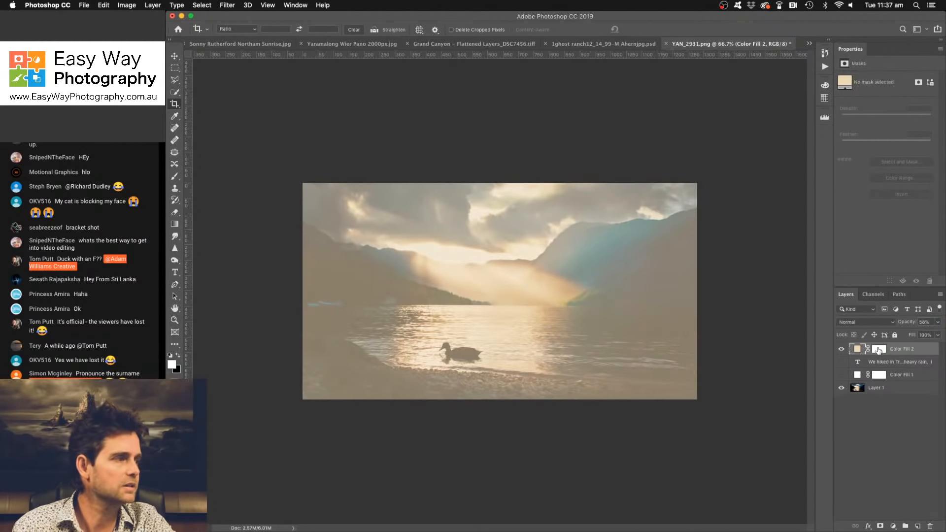
key("super+i")
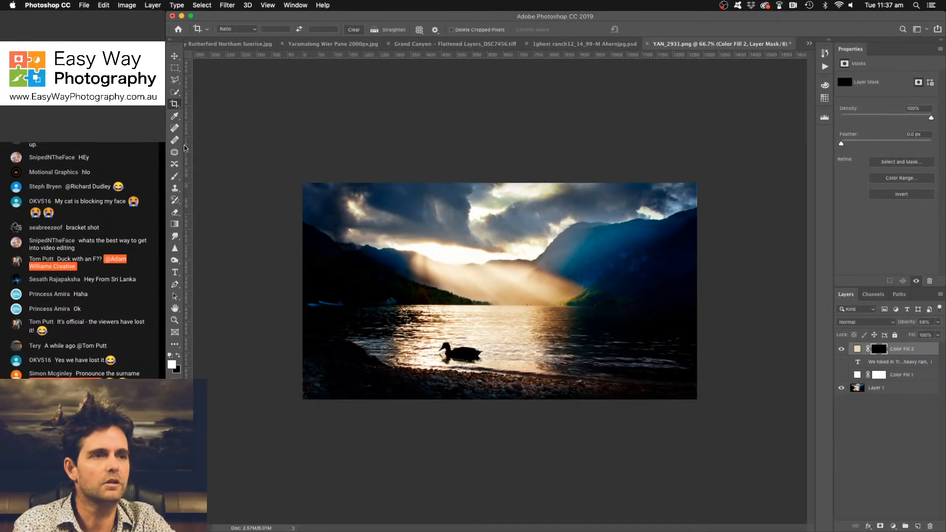
- Paint haze into the beige fill's mask over the light rays and mountains with a large white brush at 24% opacity
left_click(174, 176)
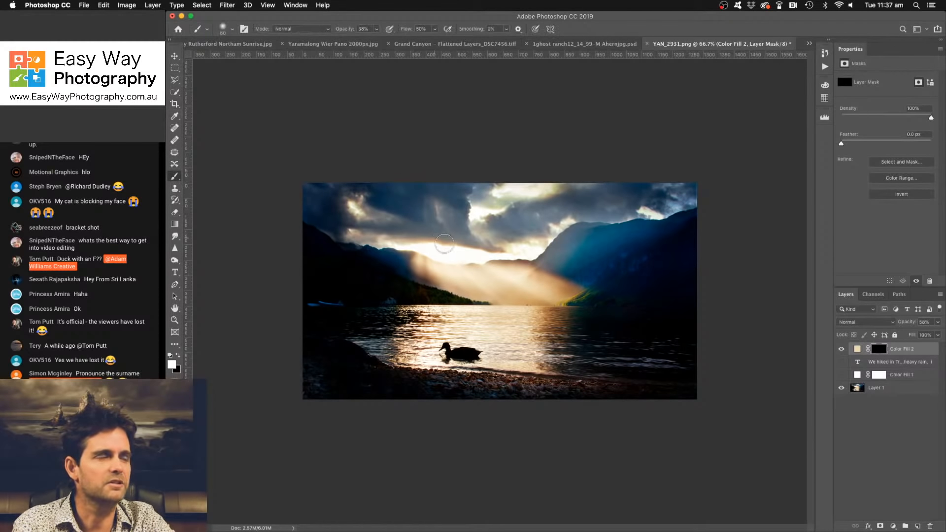
key("bracketright")
key("bracketright")
key("bracketright")
key("bracketright")
key("bracketright")
key("bracketright")
key("bracketright")
key("bracketright")
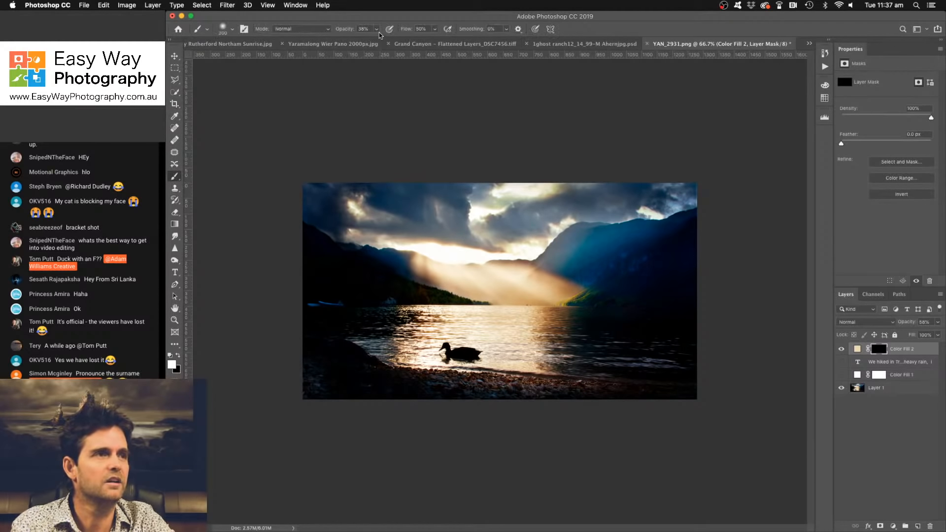
left_click_drag(377, 28, 370, 41)
key("bracketright")
key("bracketright")
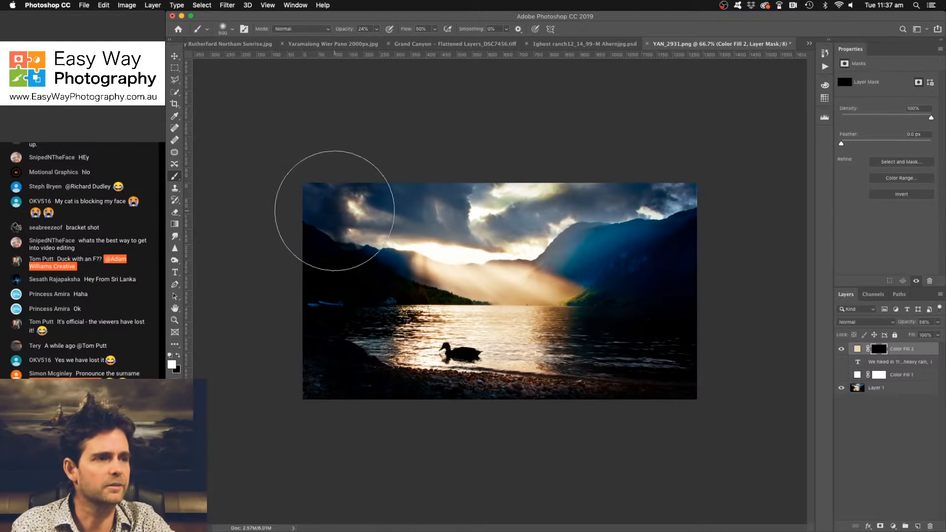
left_click_drag(426, 266, 526, 264)
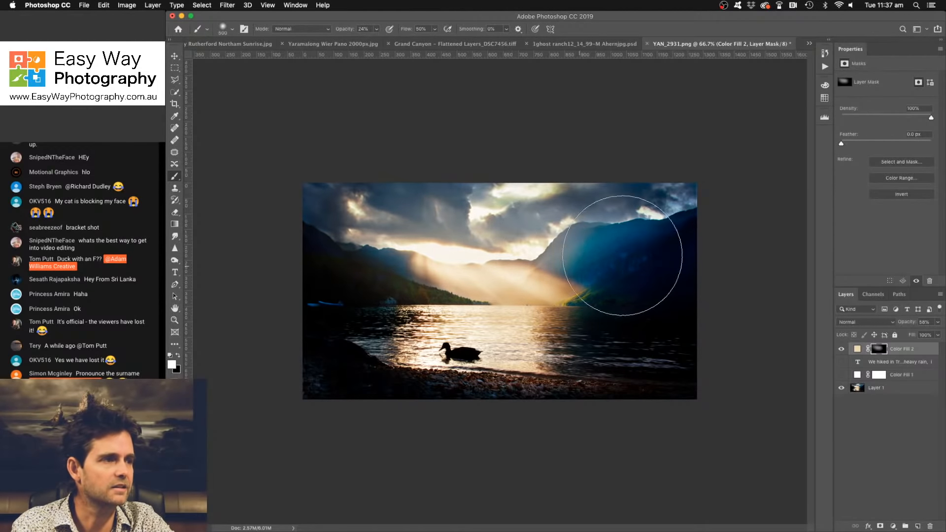
mouse_move(643, 245)
left_mouse_down()
mouse_move(650, 237)
mouse_move(644, 249)
mouse_move(671, 247)
mouse_move(587, 266)
left_mouse_up()
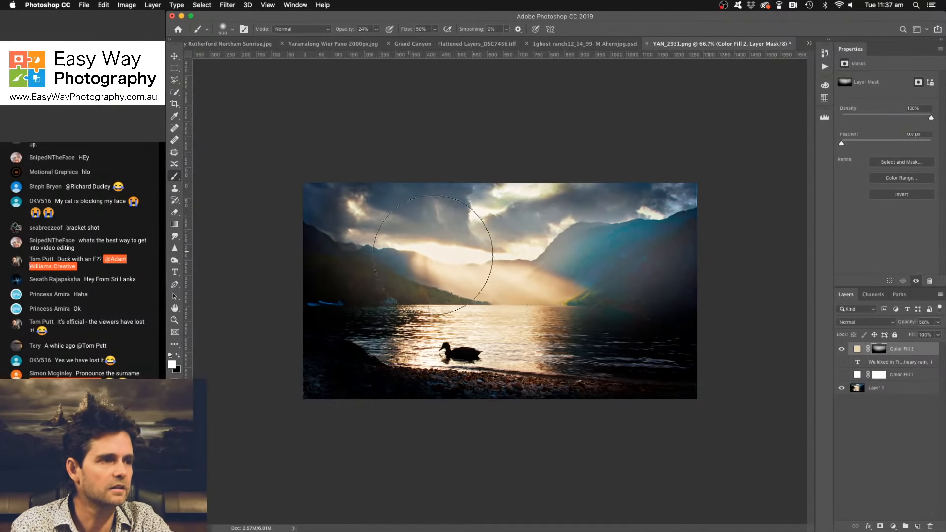
- Resize the brush and extend the painted haze across the clouds along the upper part of the photo
key("bracketright")
key("bracketright")
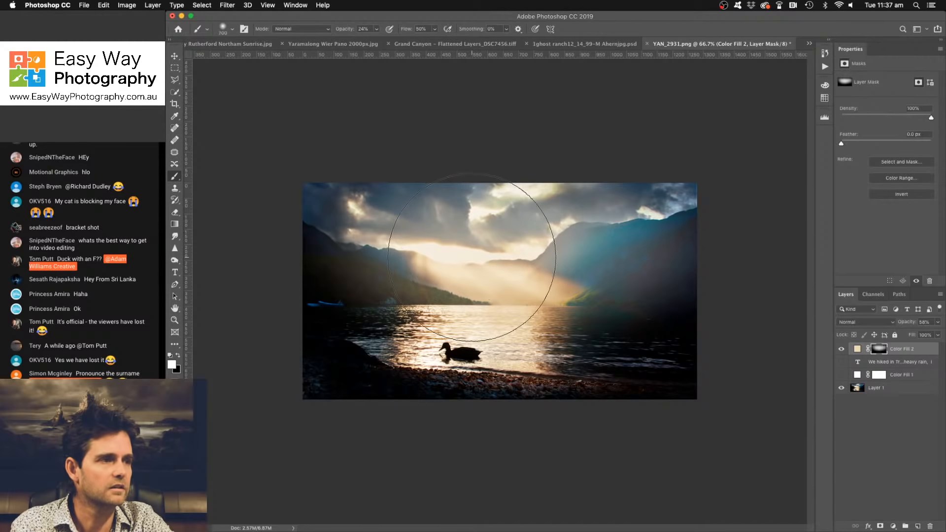
key("bracketleft")
key("bracketleft")
key("bracketleft")
key("bracketleft")
key("bracketleft")
key("bracketleft")
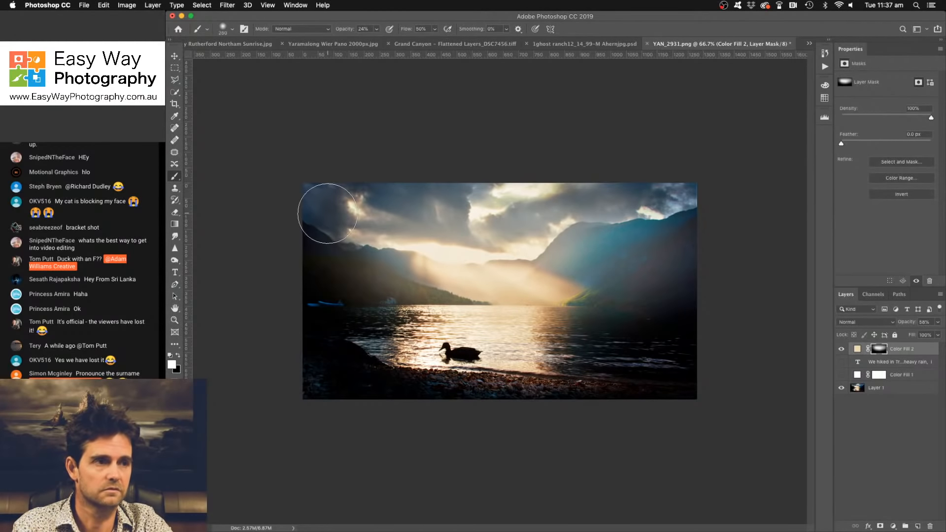
mouse_move(322, 204)
left_mouse_down()
mouse_move(432, 186)
mouse_move(376, 179)
mouse_move(600, 171)
mouse_move(661, 183)
mouse_move(696, 212)
left_mouse_up()
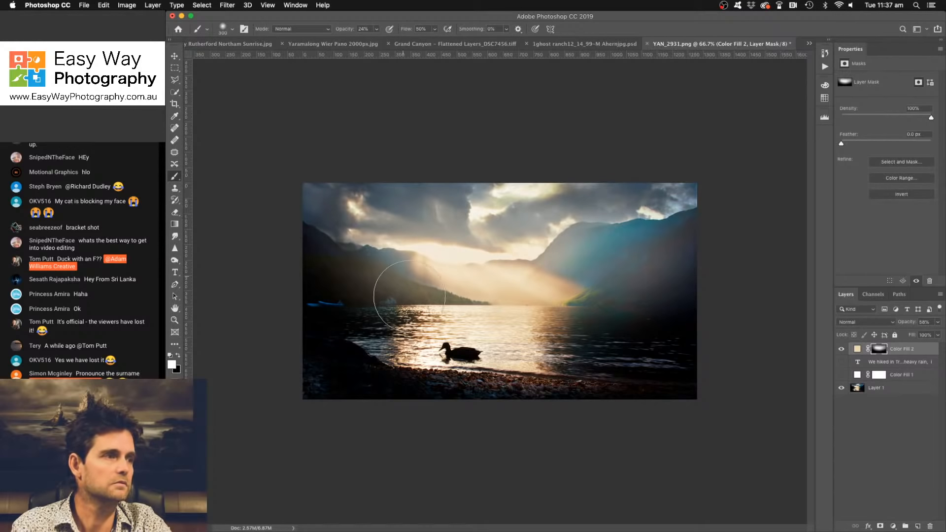
- Reduce the haze on the blue mountain slope by painting the mask with black at 14% brush opacity
key("x")
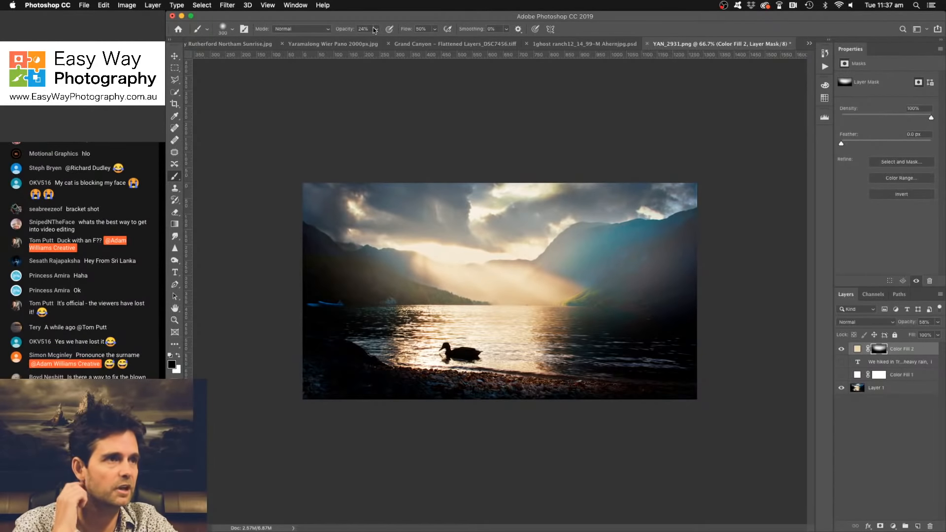
left_click(376, 29)
left_click_drag(377, 41, 372, 41)
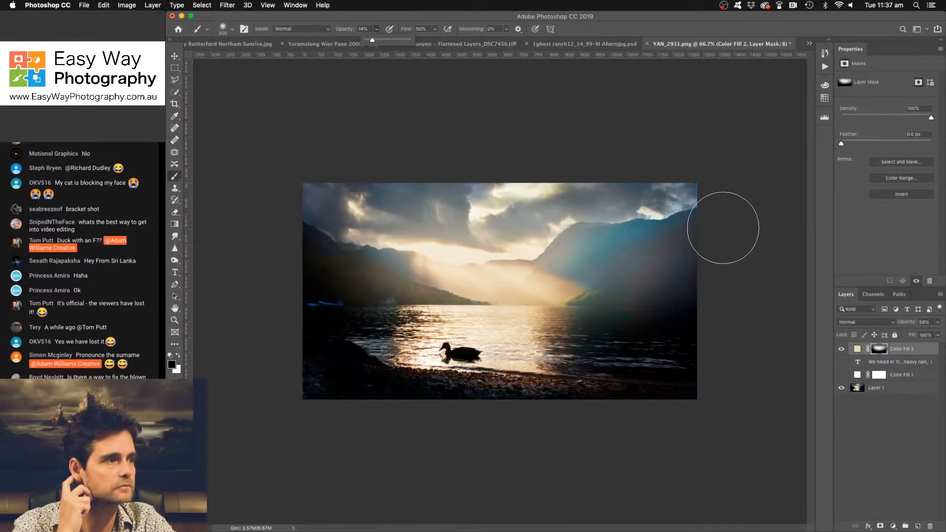
left_click_drag(708, 233, 607, 306)
left_click_drag(745, 240, 593, 301)
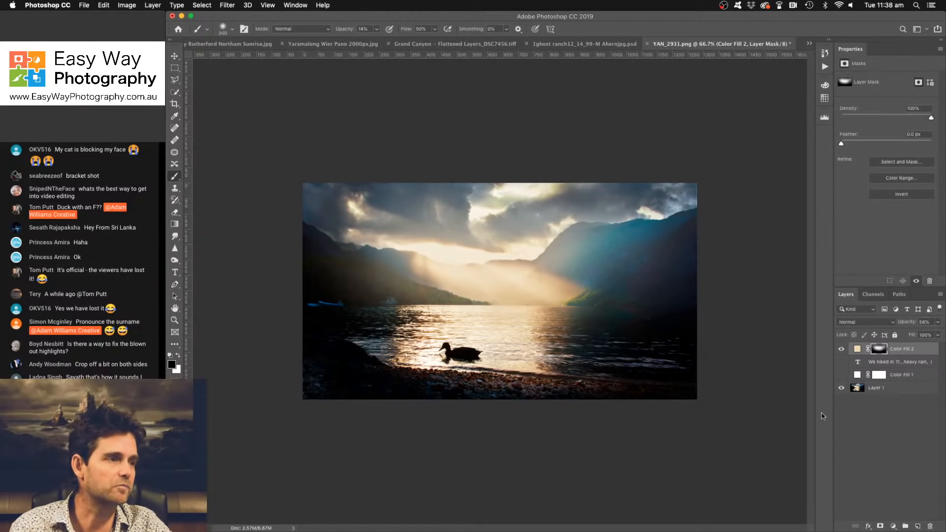
- Add a brown (#82633f) Solid Color fill layer above the haze layer
left_click(893, 526)
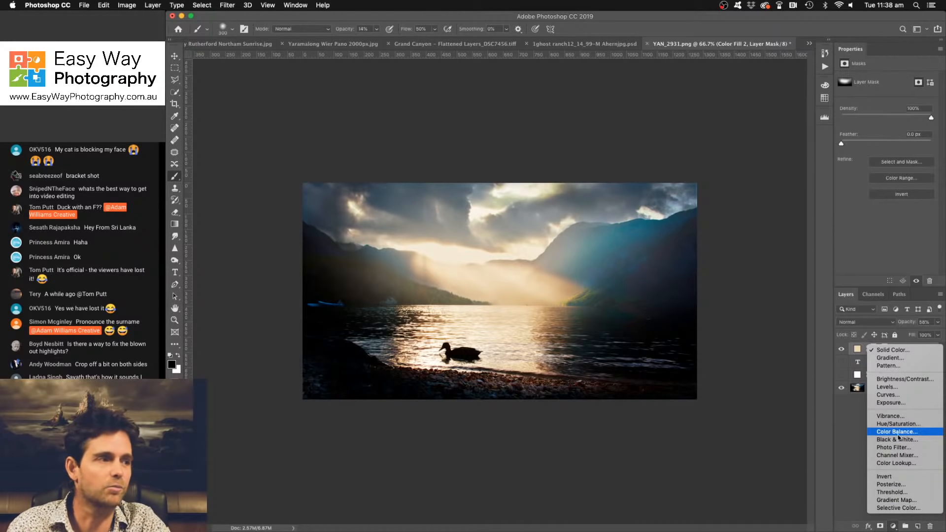
left_click(891, 350)
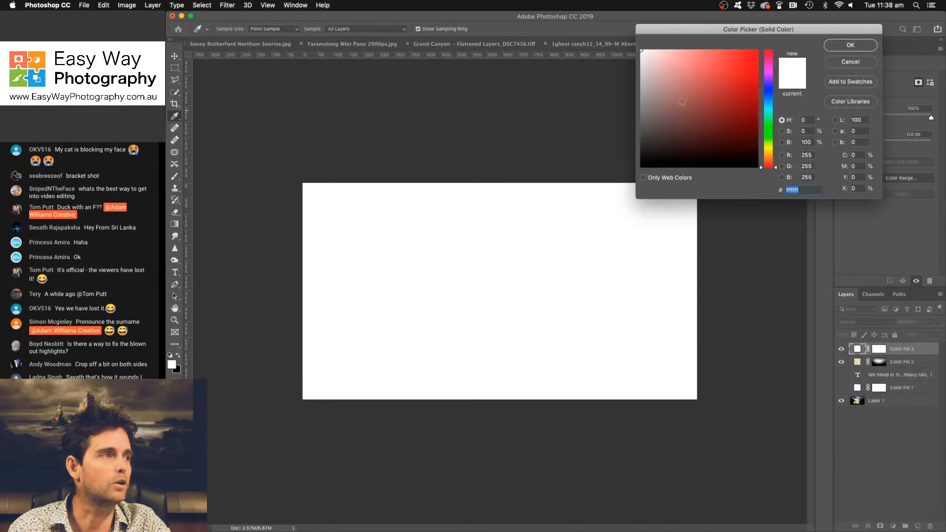
left_click(770, 159)
left_click(701, 107)
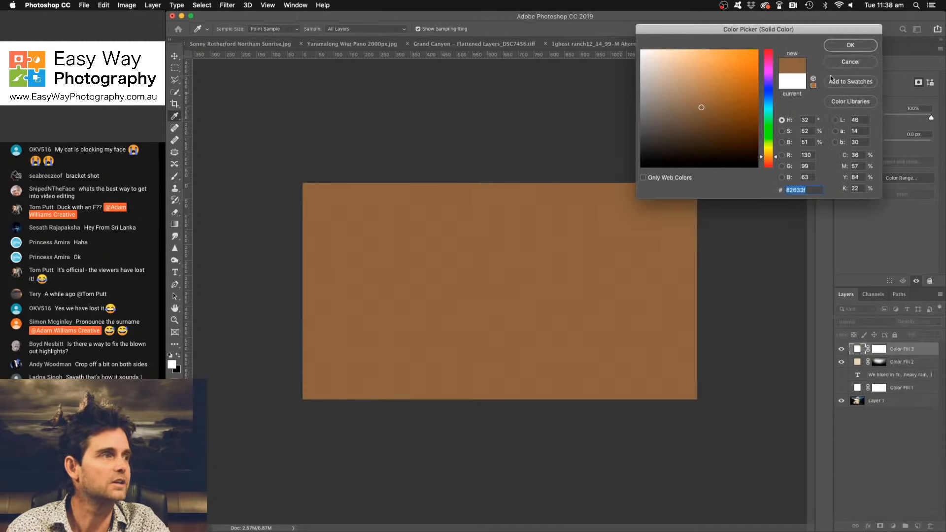
left_click(851, 45)
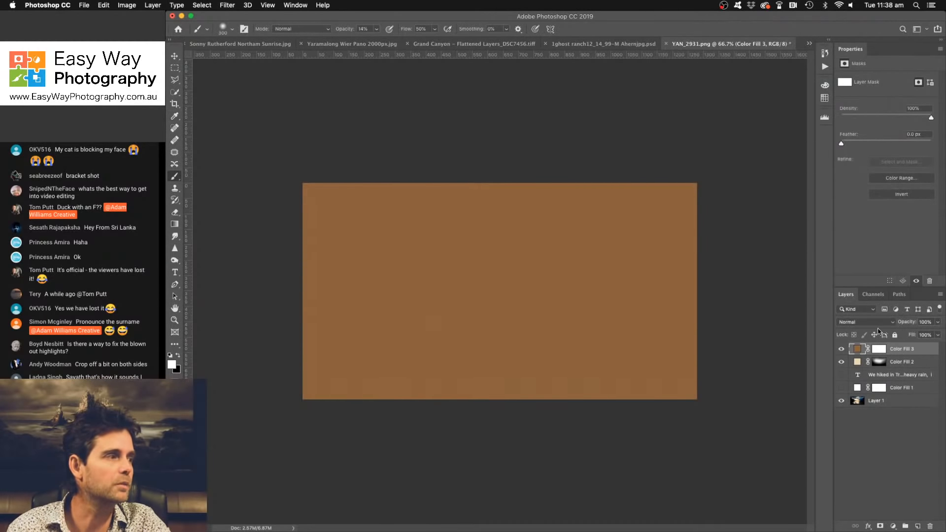
- Set the brown fill layer's blend mode to Soft Light and compare the photo with and without it
left_click(875, 325)
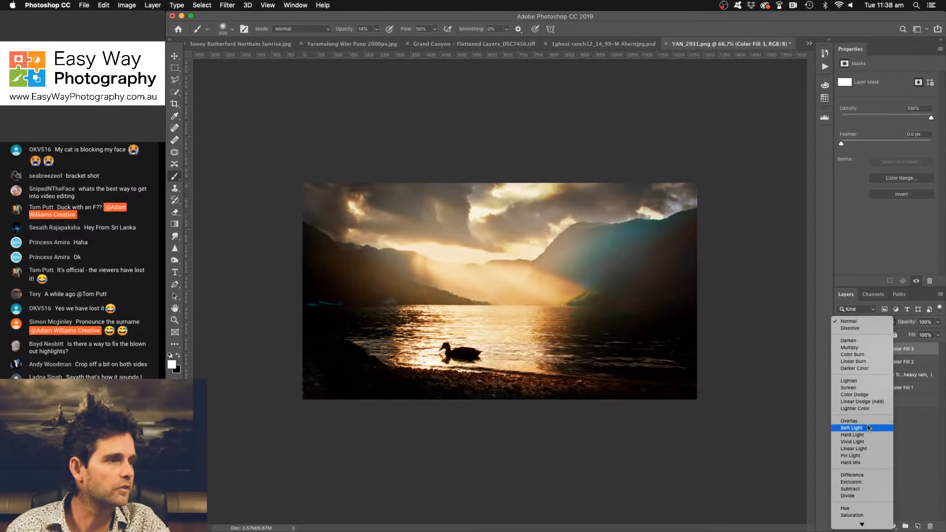
left_click(868, 428)
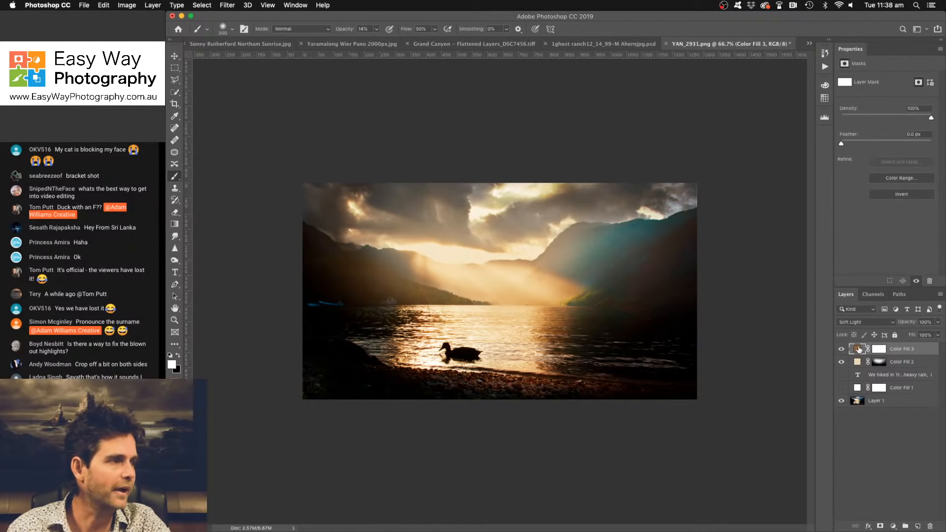
left_click(843, 350)
left_click(842, 350)
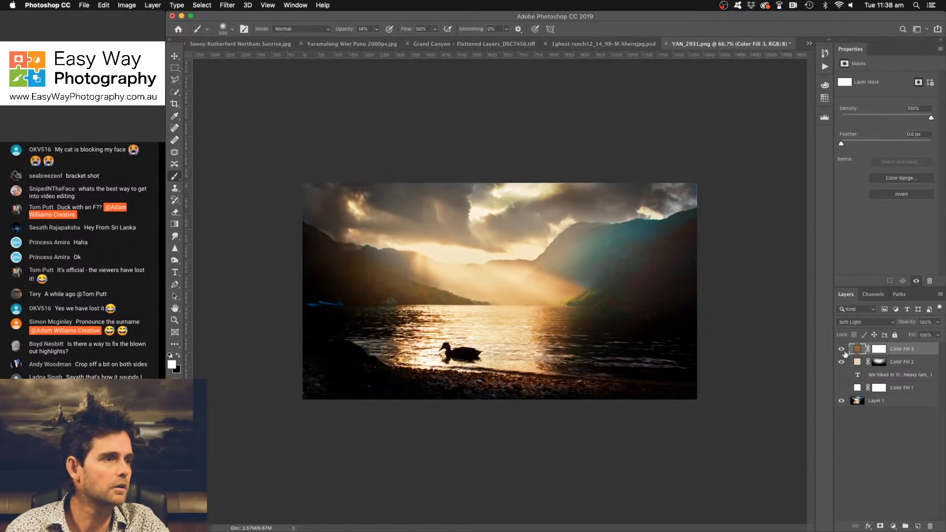
left_click(843, 350)
left_click(842, 350)
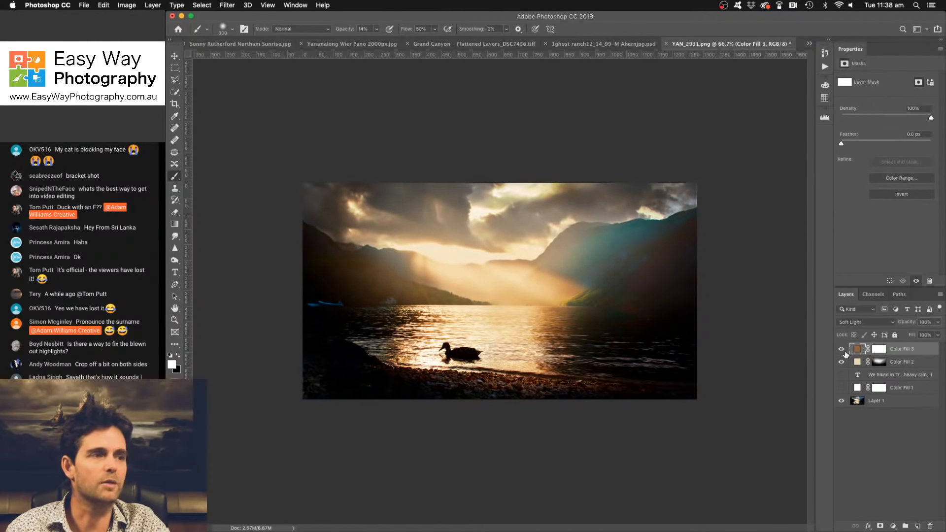
- Lighten the brown Soft Light fill layer's colour to #9e7748
double_click(858, 350)
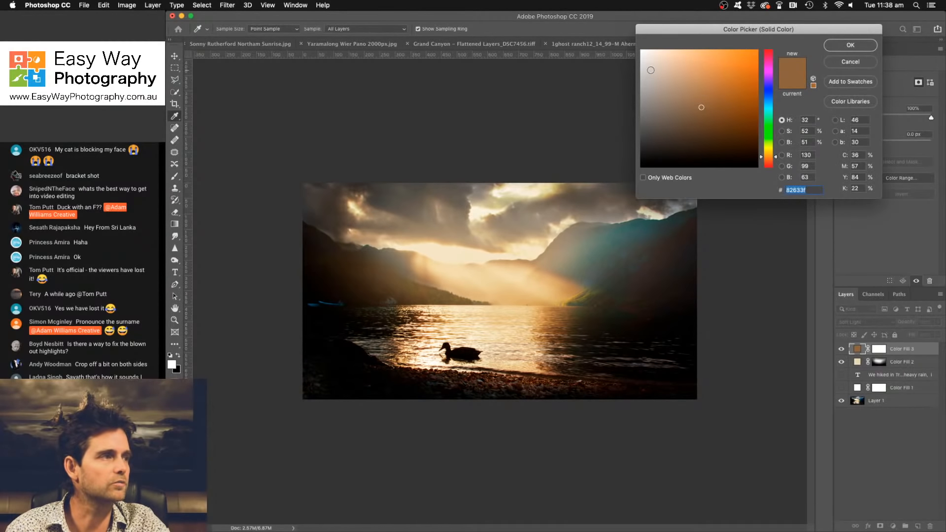
left_click(704, 89)
left_click(703, 84)
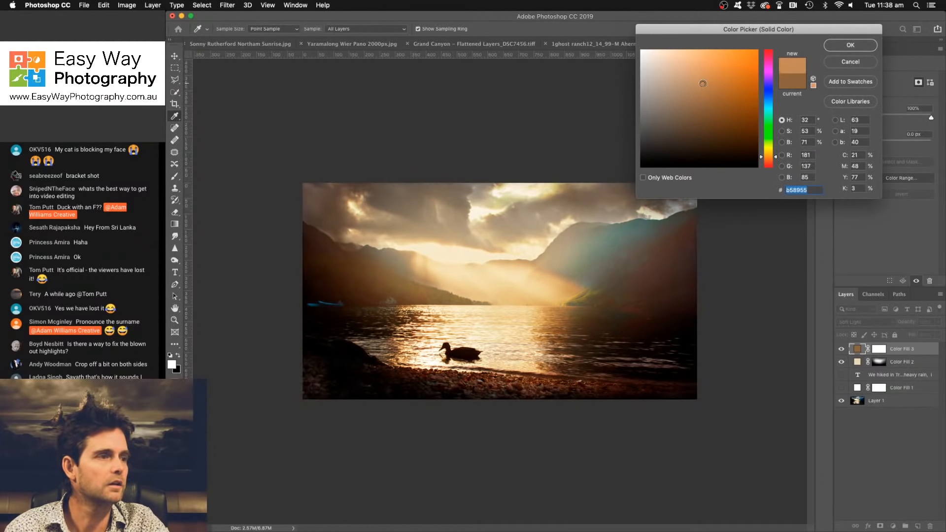
left_click(703, 89)
left_click(704, 94)
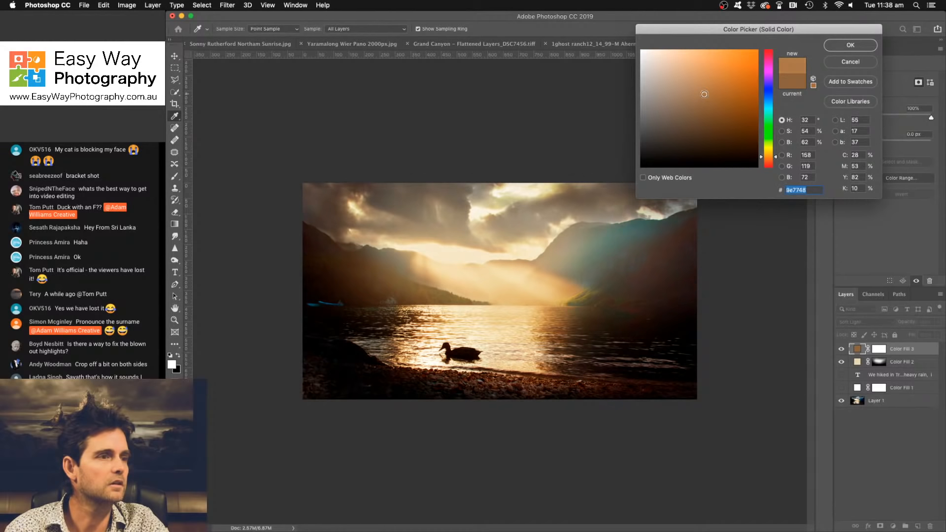
left_click(862, 47)
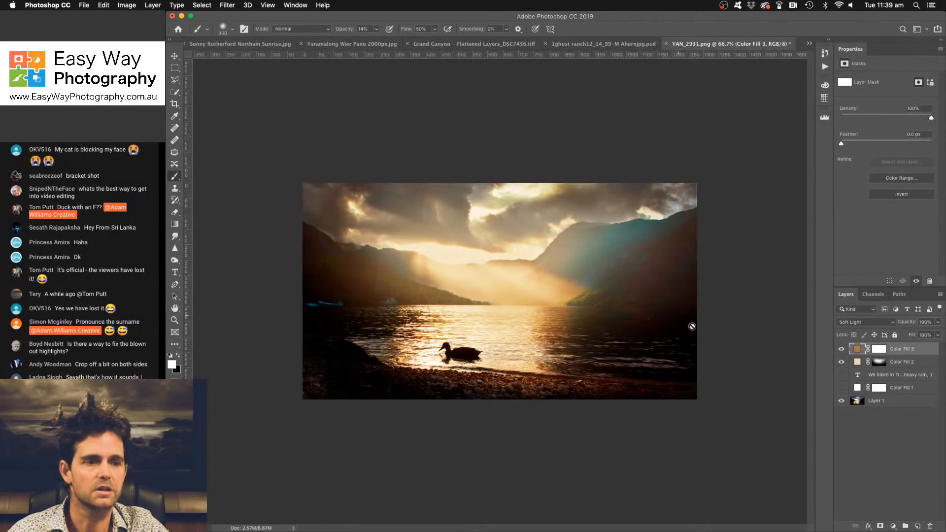
- Compare the photo with and without the brown fill layer and set the layer's opacity to 76%
left_click(842, 350)
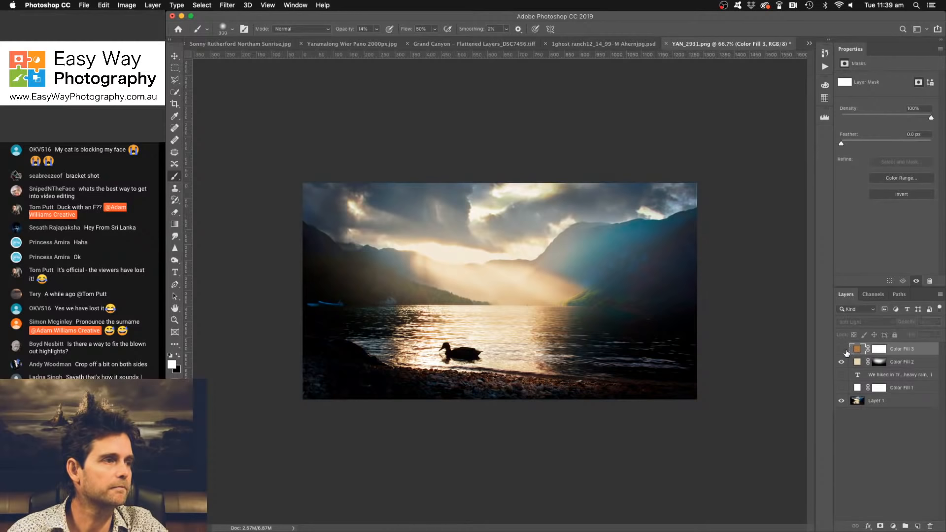
left_click(844, 349)
left_click_drag(908, 323, 896, 326)
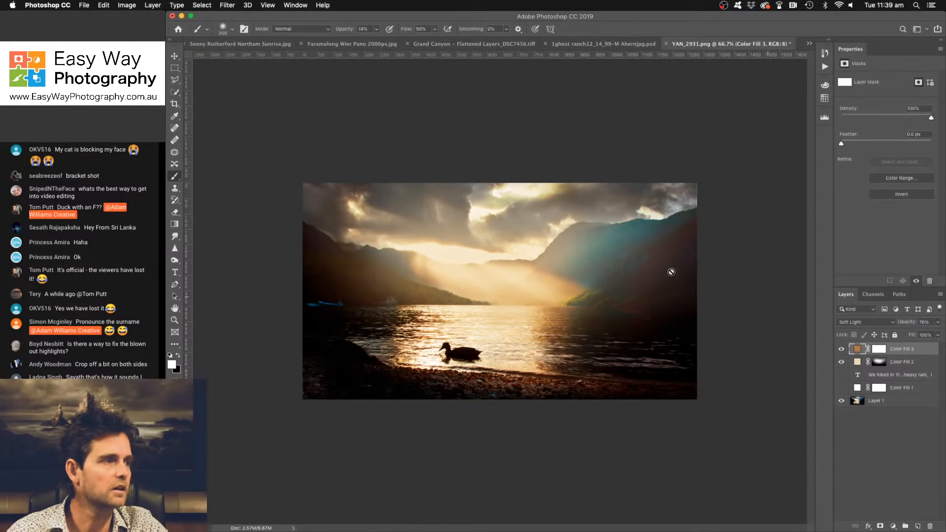
- Add a Hue/Saturation adjustment layer, sample the reddish mountain slope and set the Reds saturation to -65
left_click(893, 527)
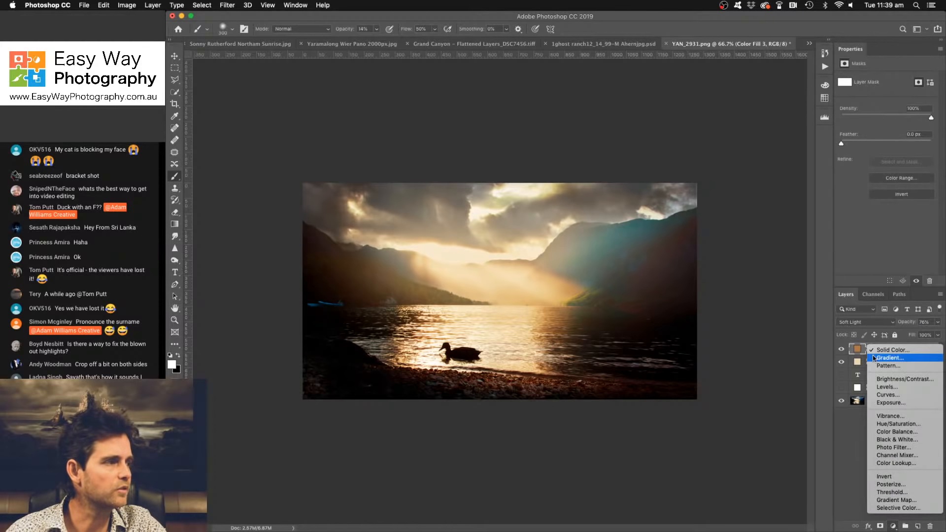
left_click(898, 425)
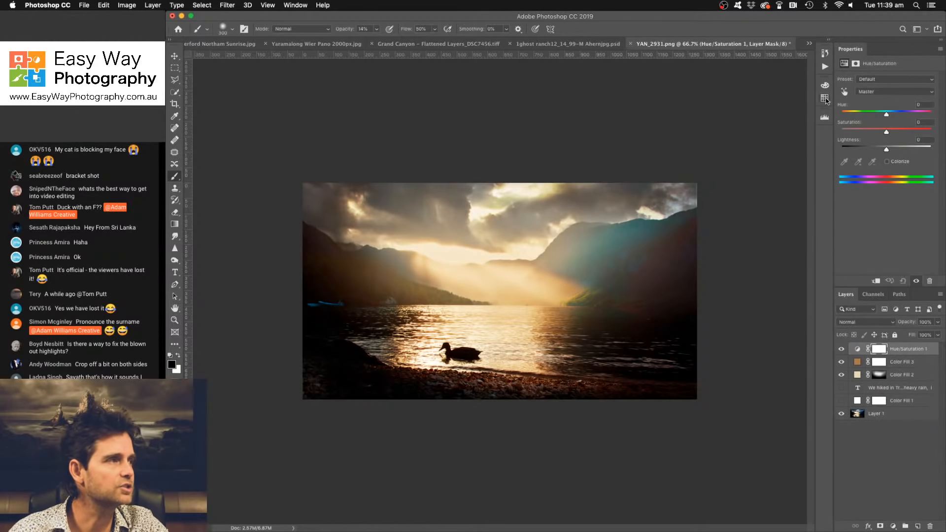
left_click(651, 277)
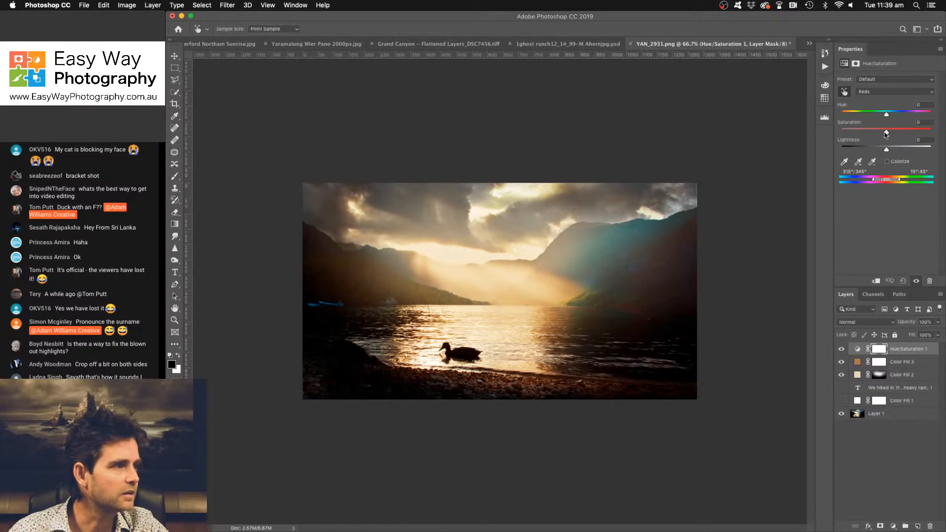
left_click_drag(886, 134, 867, 133)
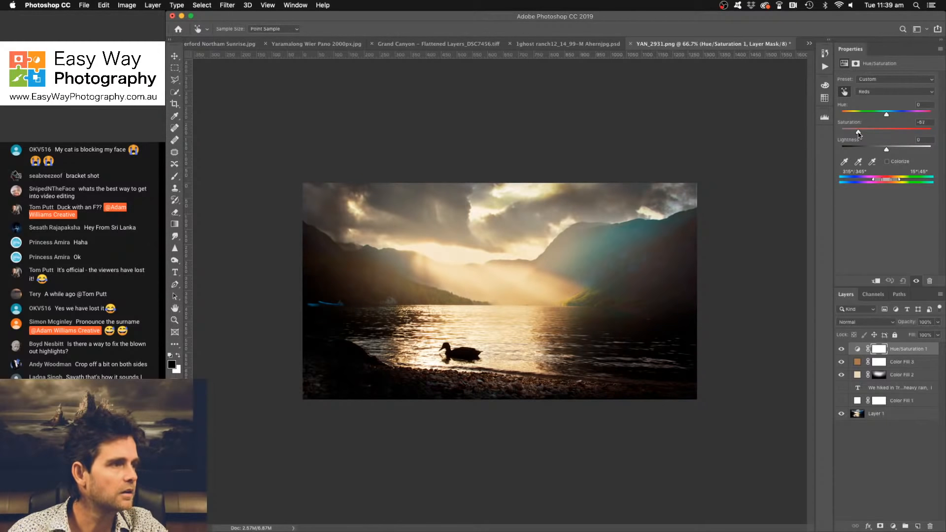
- Add a magenta (#79376d) Solid Color fill layer above the Hue/Saturation layer
left_click(893, 527)
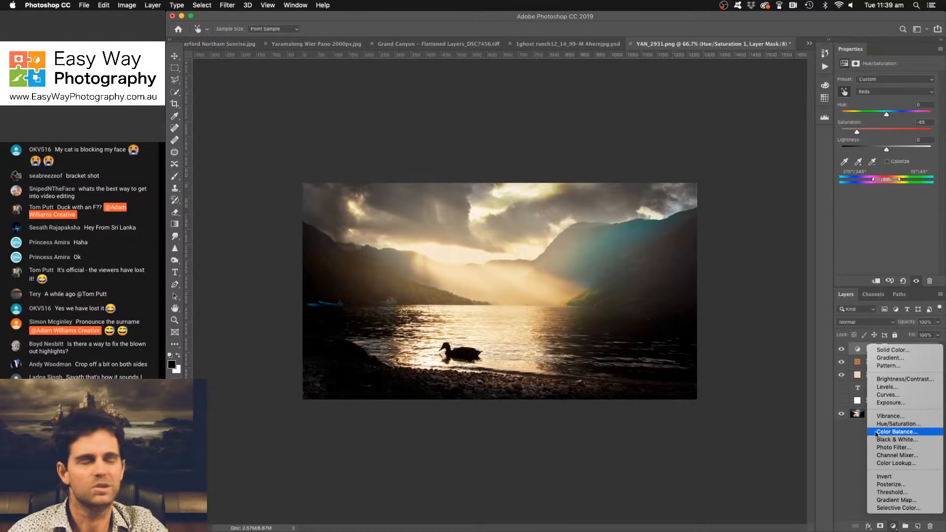
left_click(891, 351)
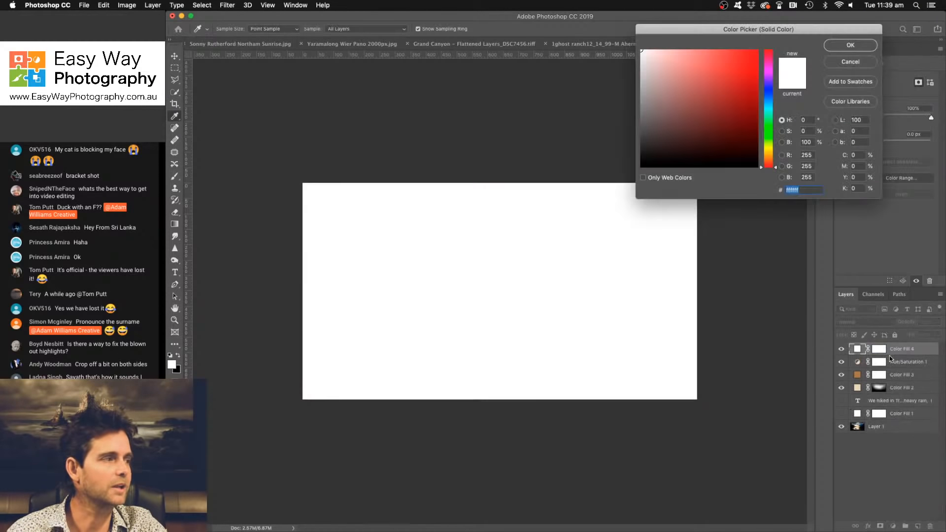
left_click(767, 75)
left_click_drag(767, 77, 767, 65)
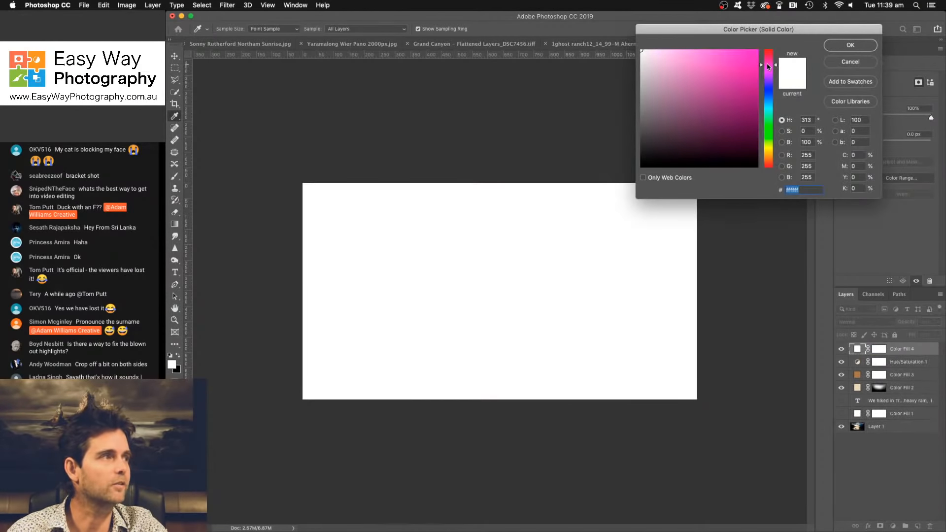
left_click(704, 111)
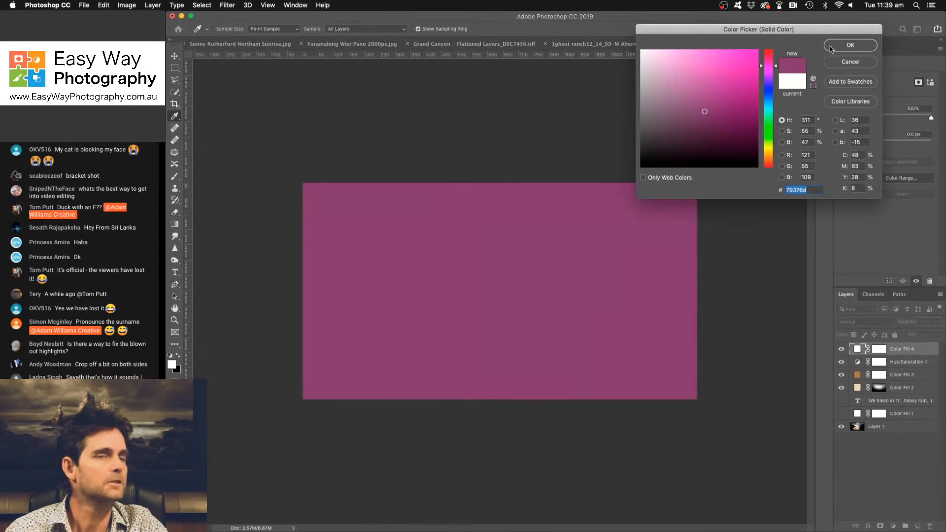
left_click(838, 46)
- Set the magenta fill layer's blend mode to Soft Light and compare the photo with and without it
left_click(876, 323)
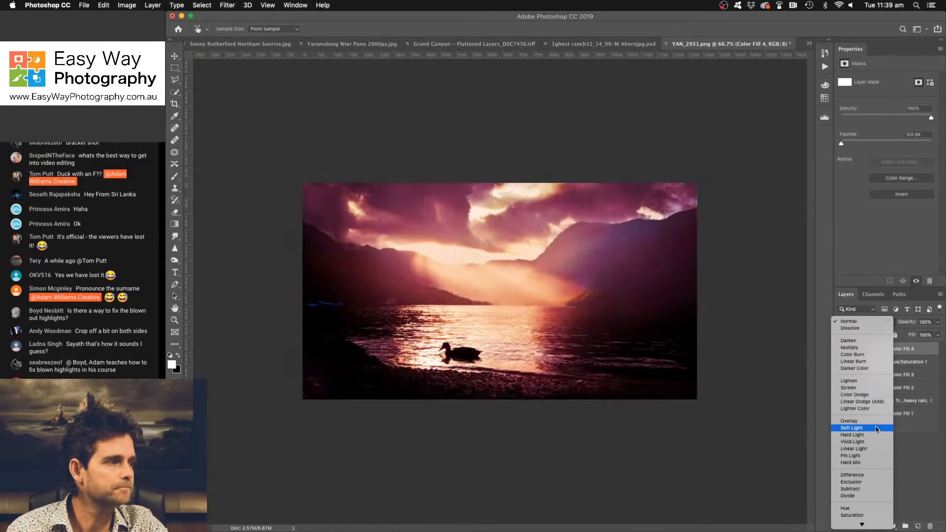
left_click(878, 428)
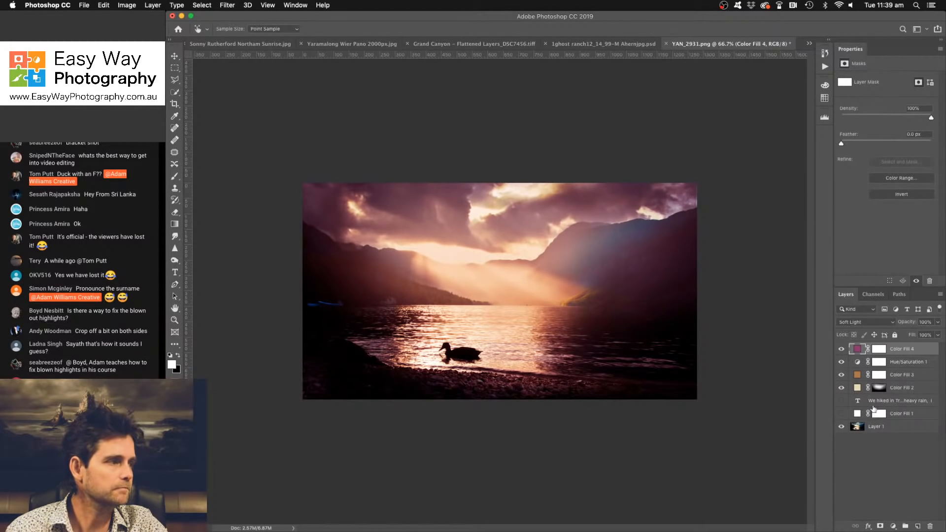
left_click(842, 349)
left_click(842, 349)
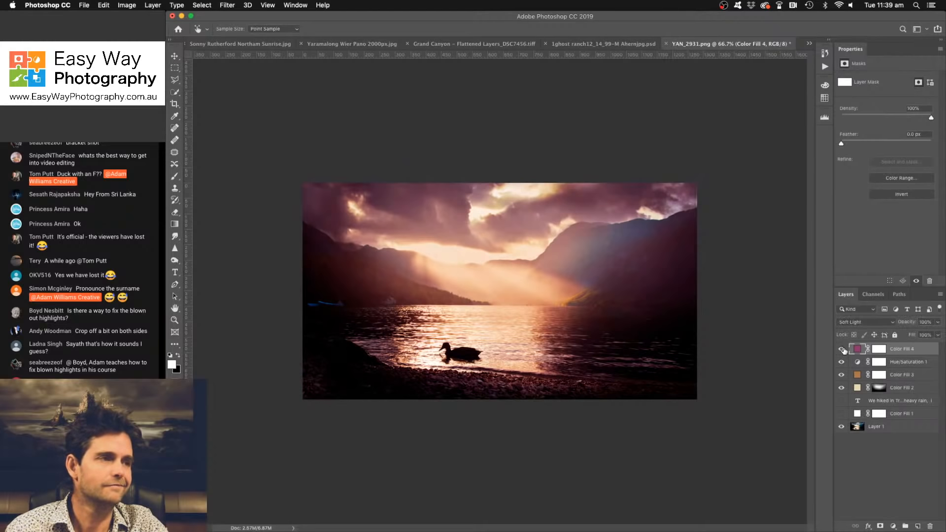
- Restrict the magenta fill to the shadows by splitting its Blend If underlying-layer white point to 6 / 147, and compare the effect
double_click(925, 350)
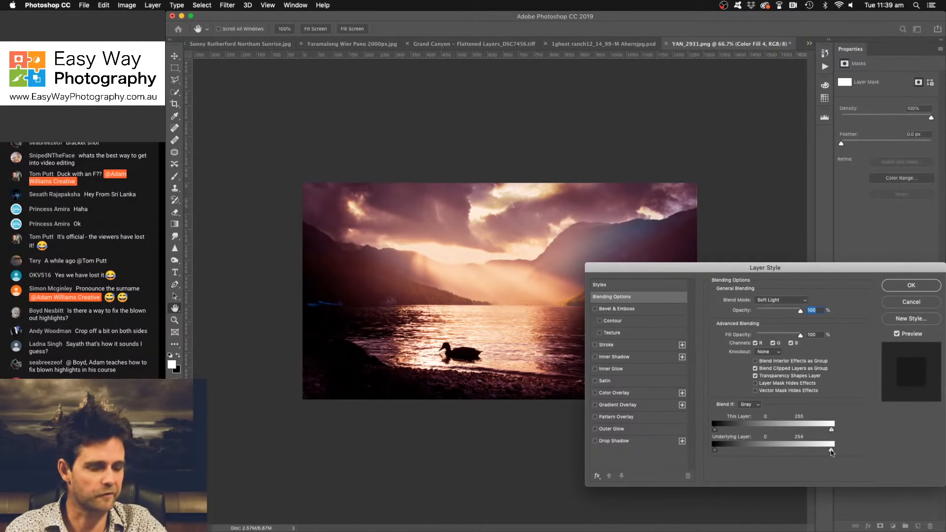
left_click_drag(831, 451, 783, 451)
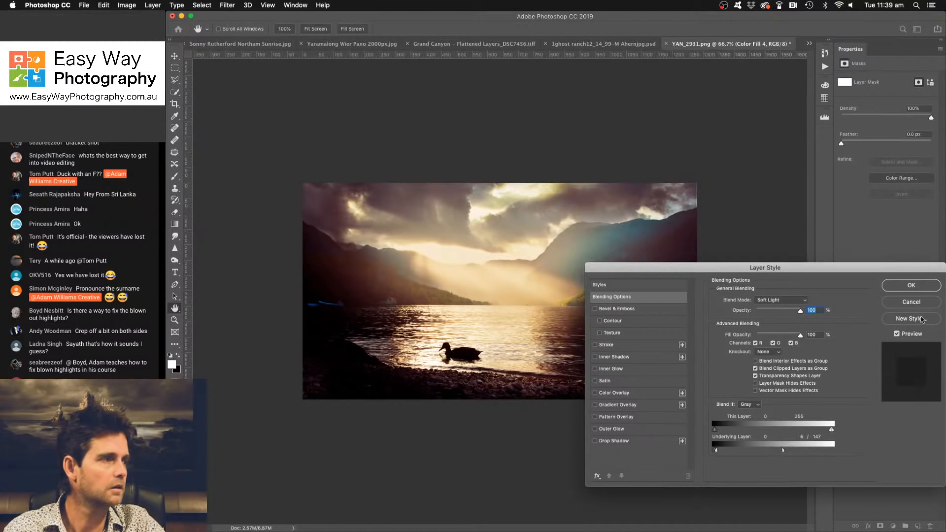
left_click(911, 285)
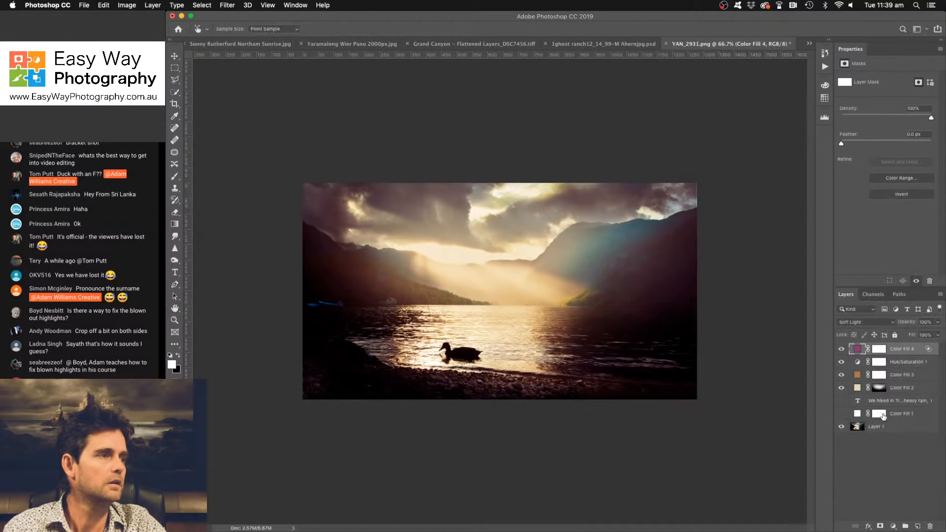
left_click(841, 349)
left_click(842, 348)
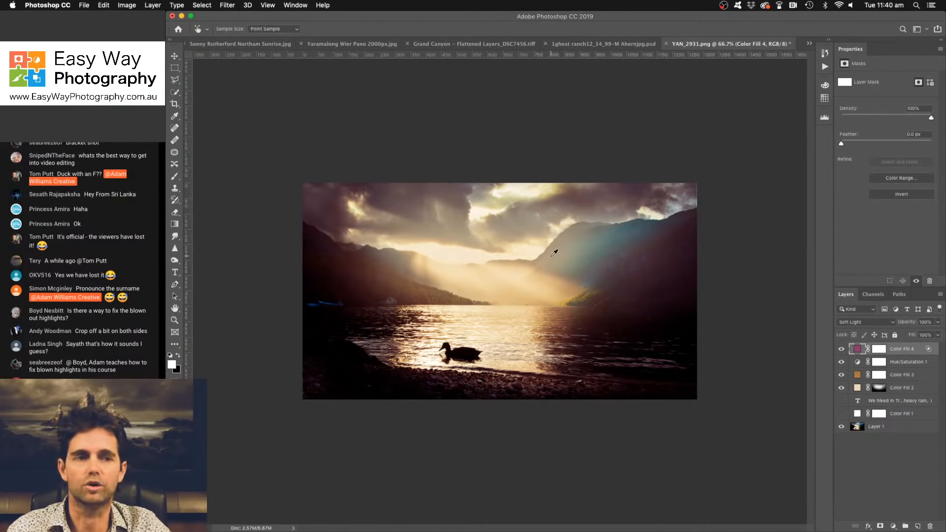
- Compare the original lake photo with the fully retouched version several times
left_click(841, 429, "alt")
left_click(841, 429, "alt")
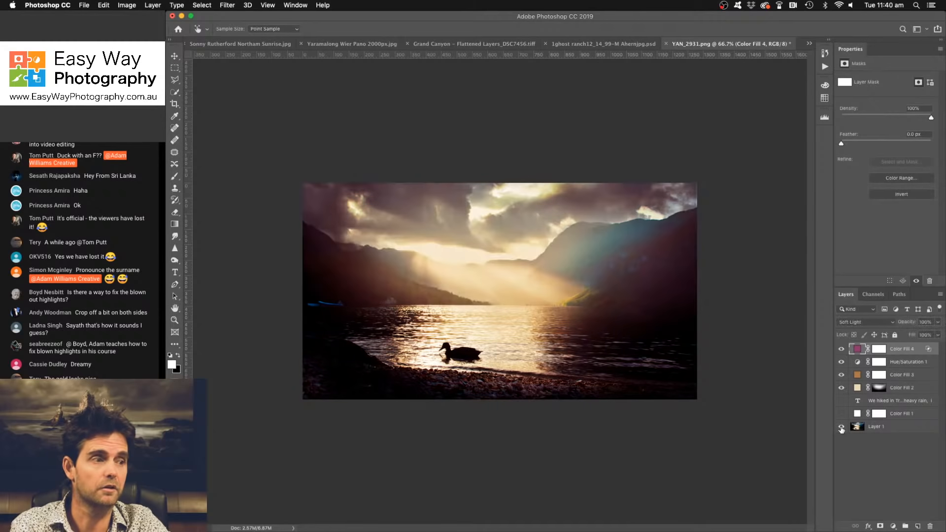
left_click(841, 428, "alt")
left_click(842, 428, "alt")
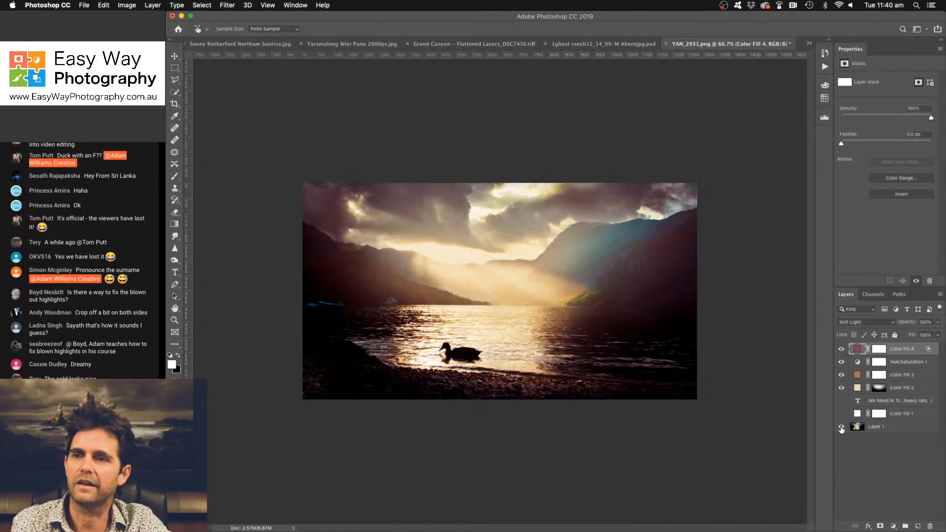
left_click(842, 428, "alt")
left_click(841, 428, "alt")
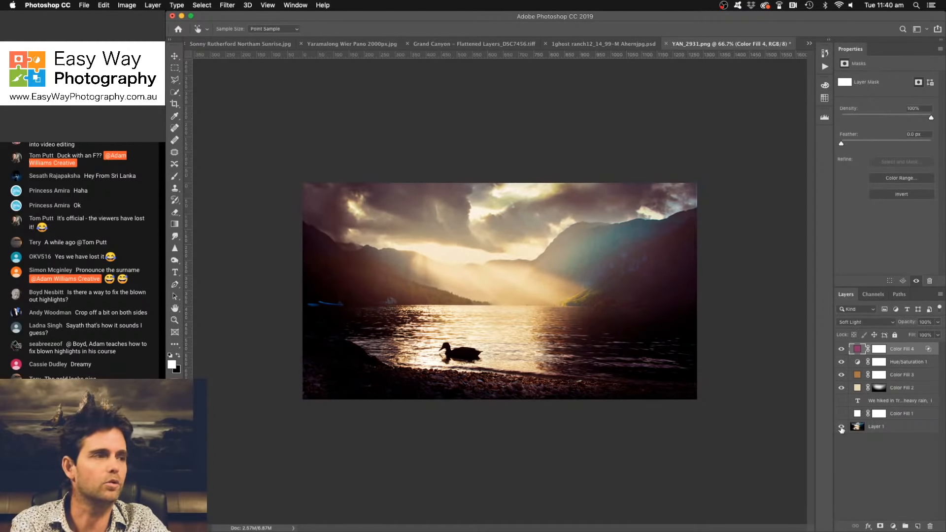
left_click(841, 428, "alt")
left_click(841, 428, "alt")
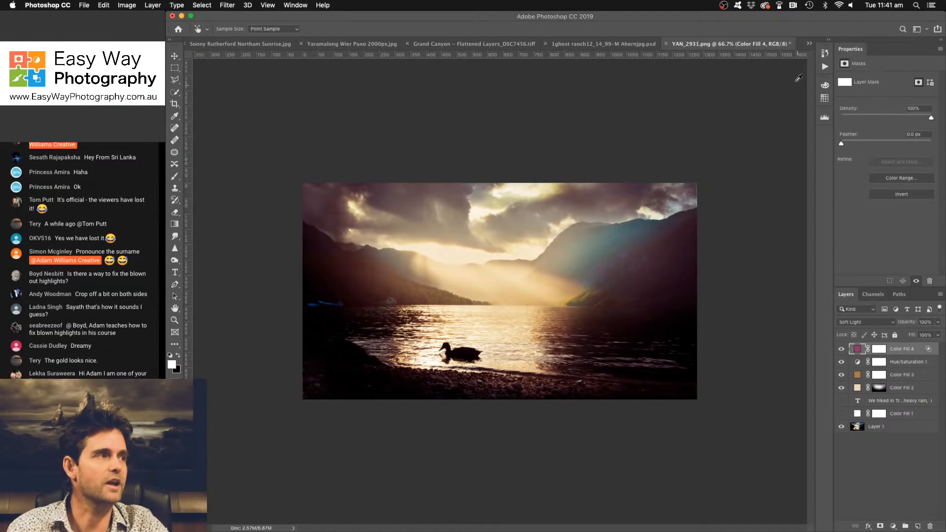
- Switch to Cecil_Peak_from_Queenstown.jpg and hide its description text and white fill layers to reveal the photo
left_click(809, 44)
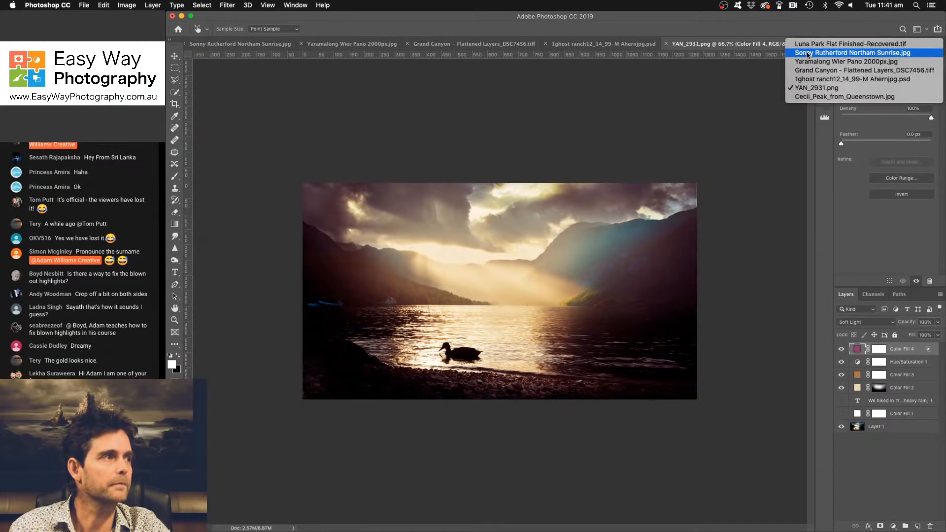
left_click(809, 97)
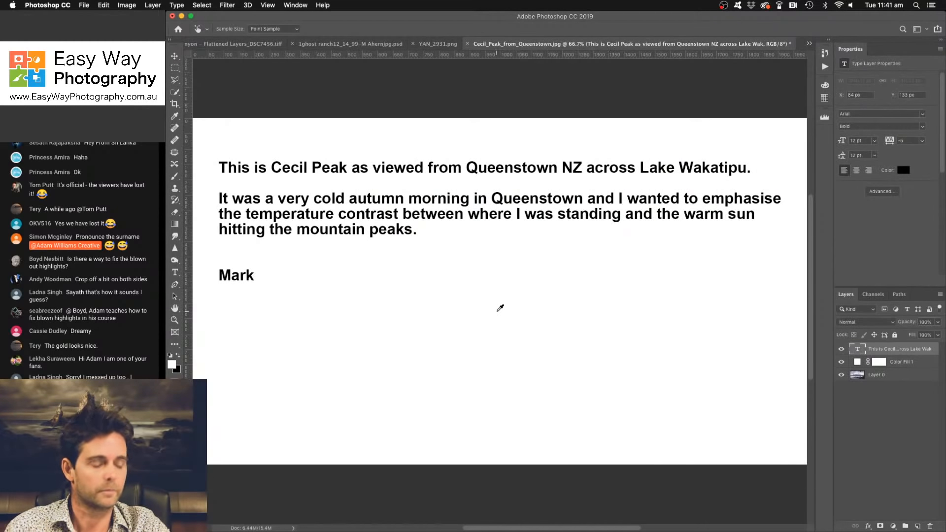
key("super+minus")
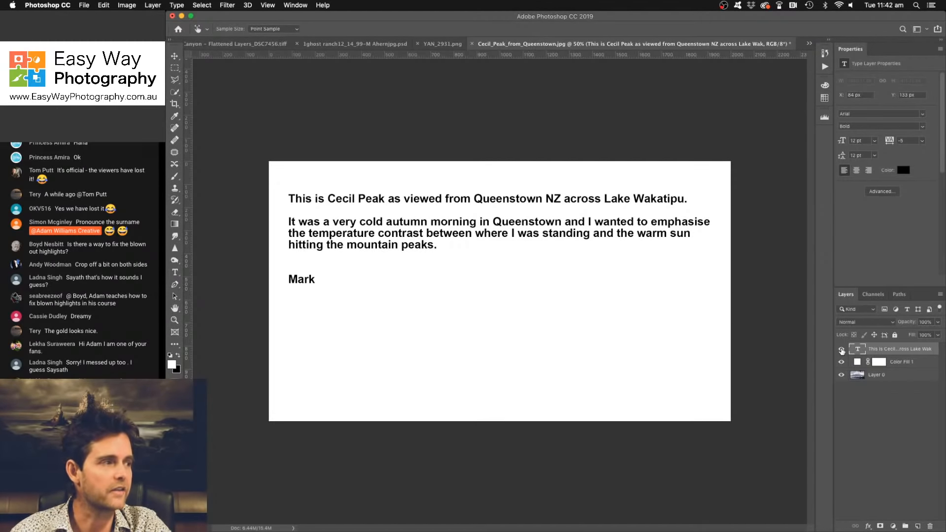
left_click(841, 349)
left_click(842, 362)
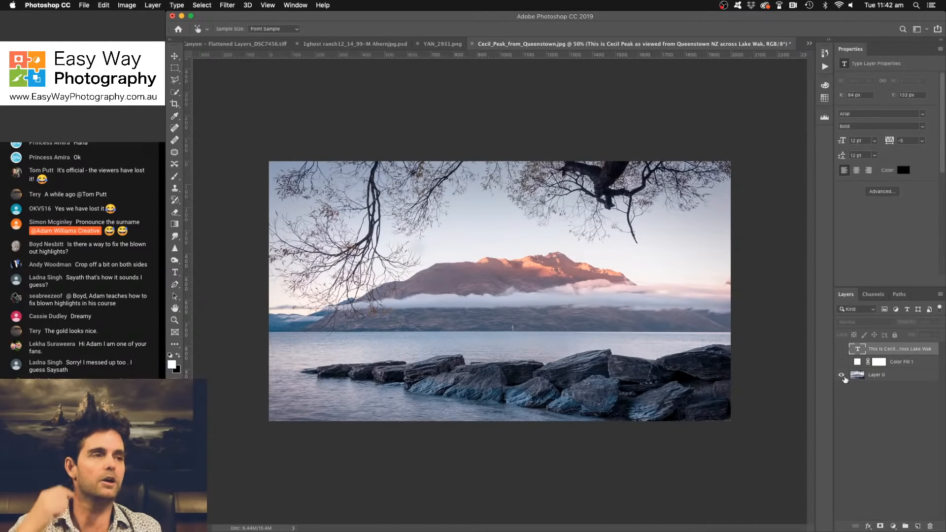
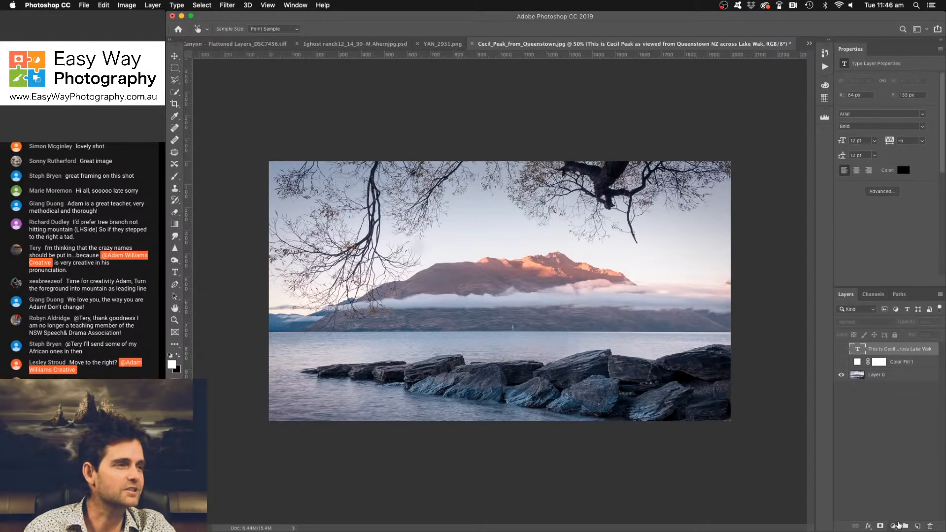
- Add an orange-brown (#876d41) Solid Color fill layer above the photo and set its blend mode to Color Dodge
left_click(893, 528)
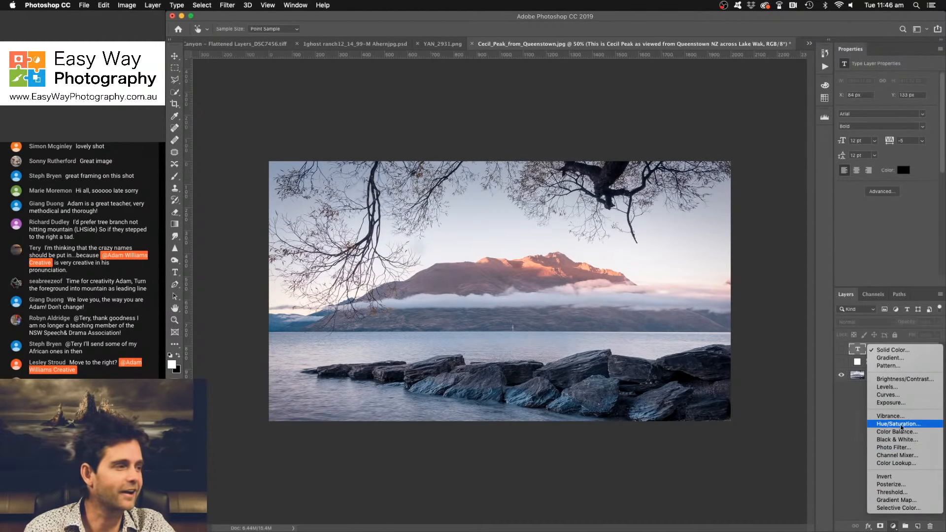
left_click(886, 351)
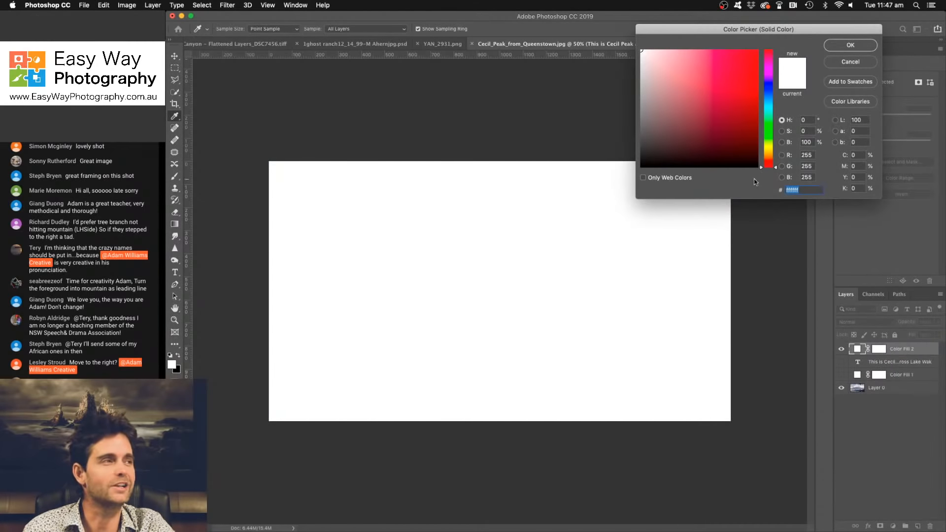
left_click(768, 150)
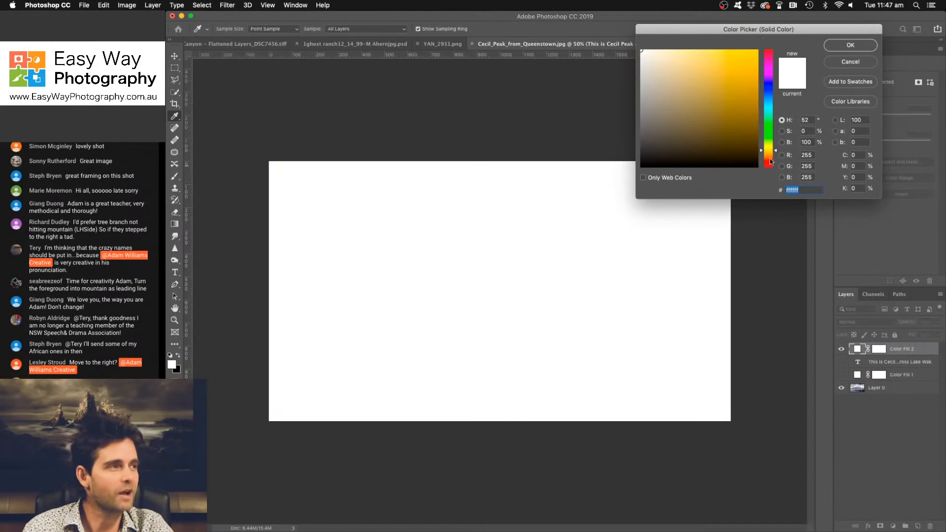
left_click(770, 155)
left_click(702, 109)
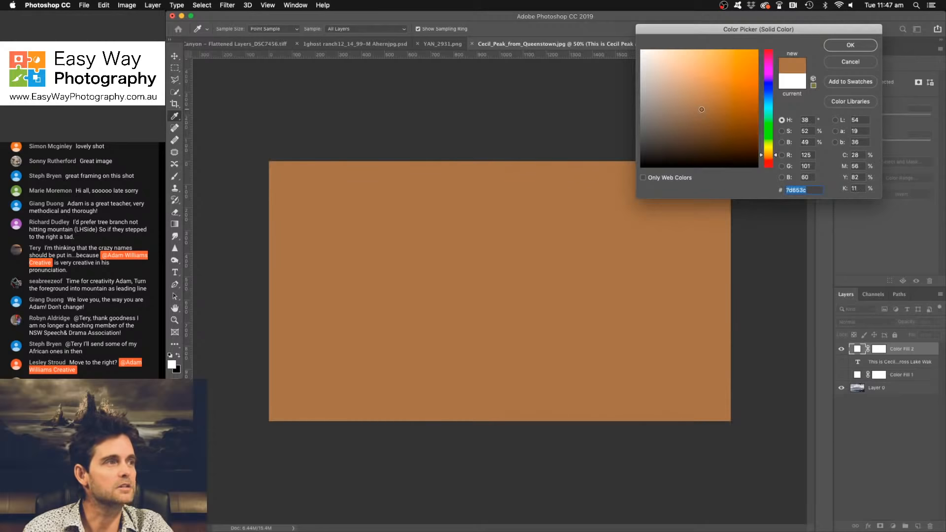
left_click_drag(702, 109, 702, 105)
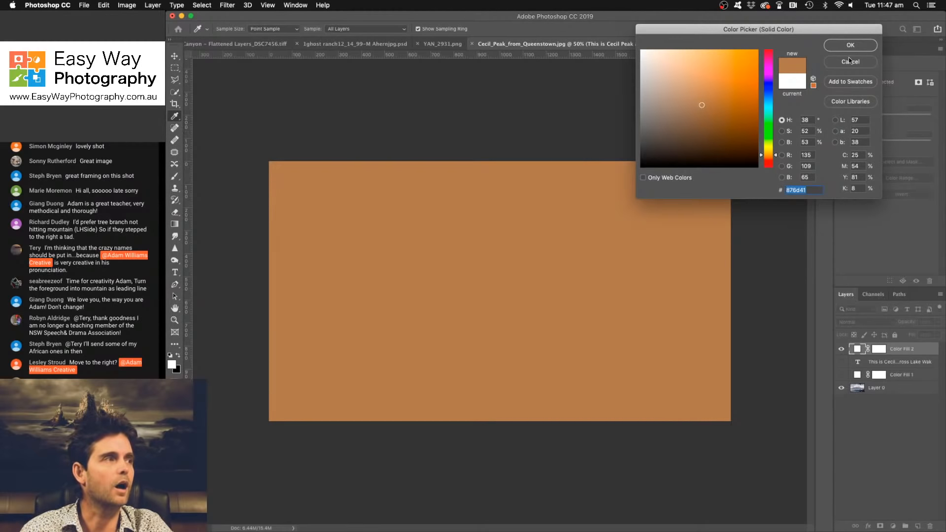
left_click(851, 46)
left_click(858, 324)
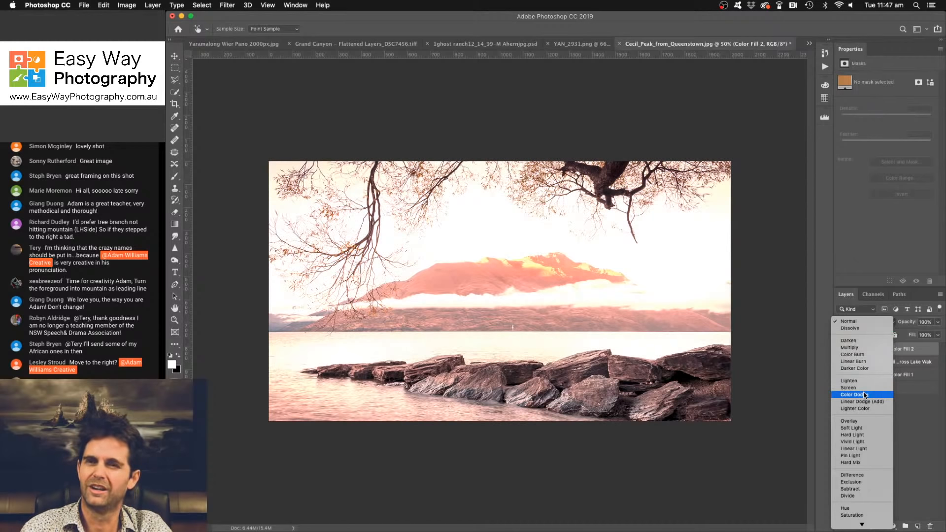
left_click(865, 395)
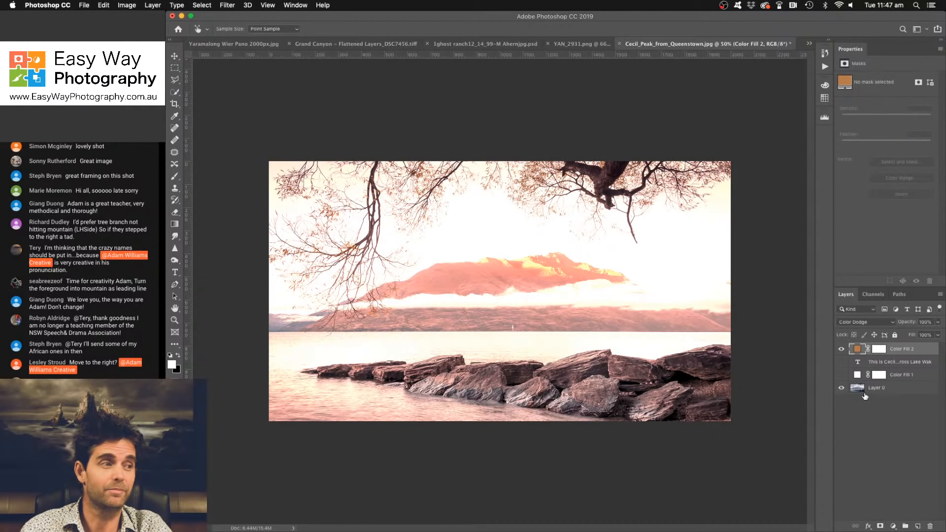
- Darken the Color Dodge fill to deep brown #281e0d and compare the photo with and without it
double_click(857, 350)
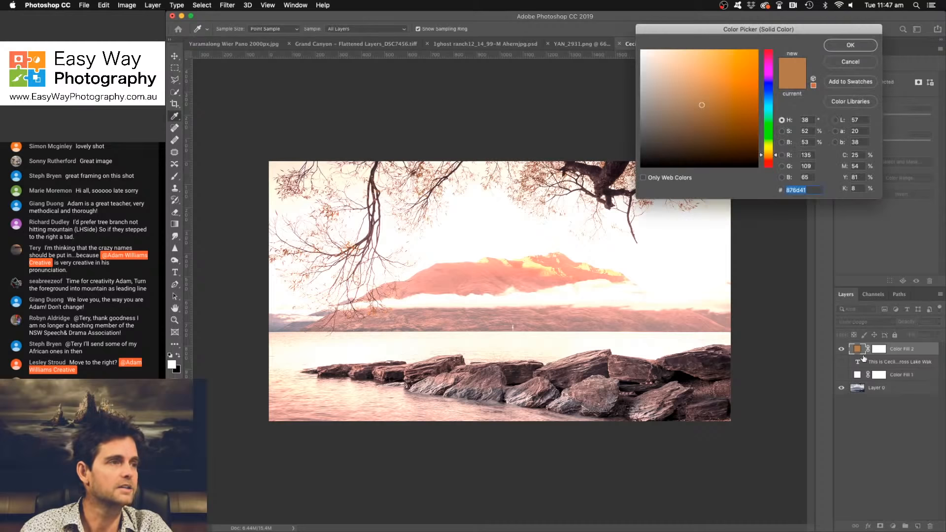
left_click(697, 135)
left_click_drag(697, 134, 721, 148)
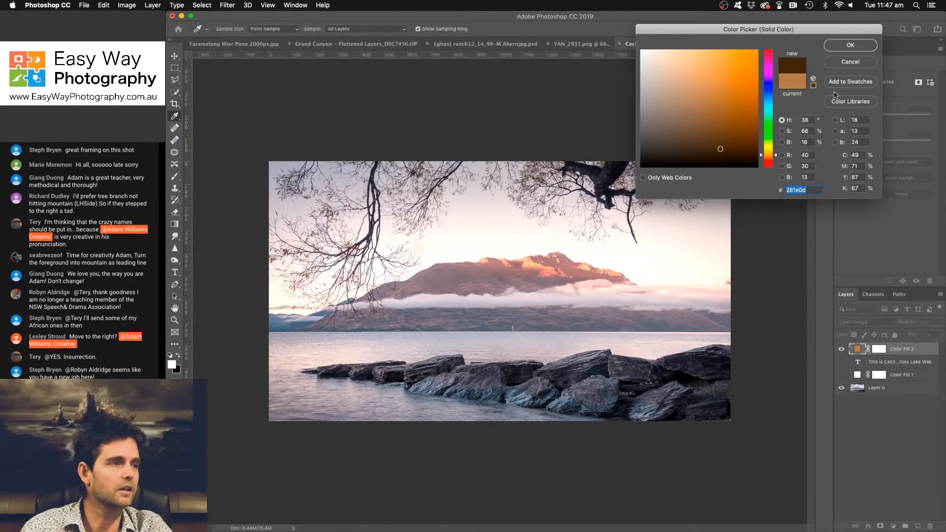
left_click(850, 45)
left_click(841, 349)
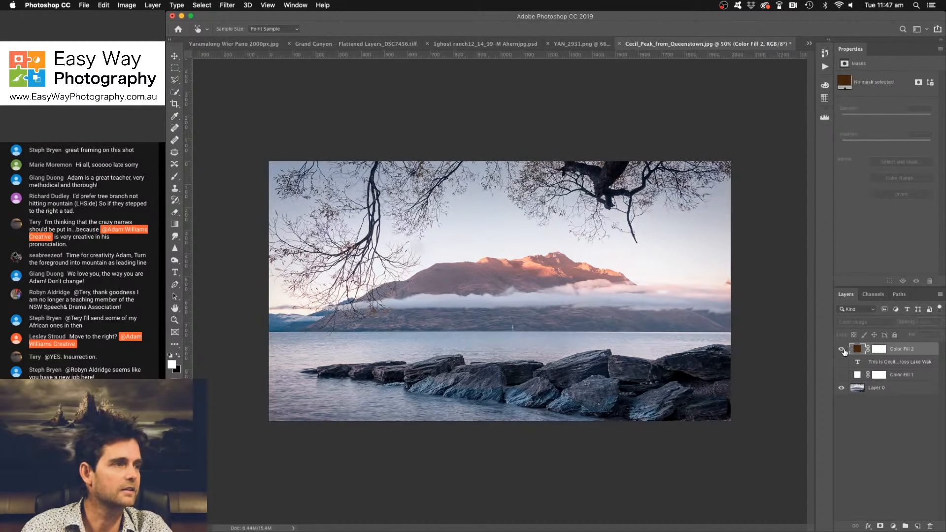
left_click(841, 349)
- Invert the brown fill's mask to black and paint the glow back in white over the sky and mountain with a soft 35% opacity brush
left_click(878, 349)
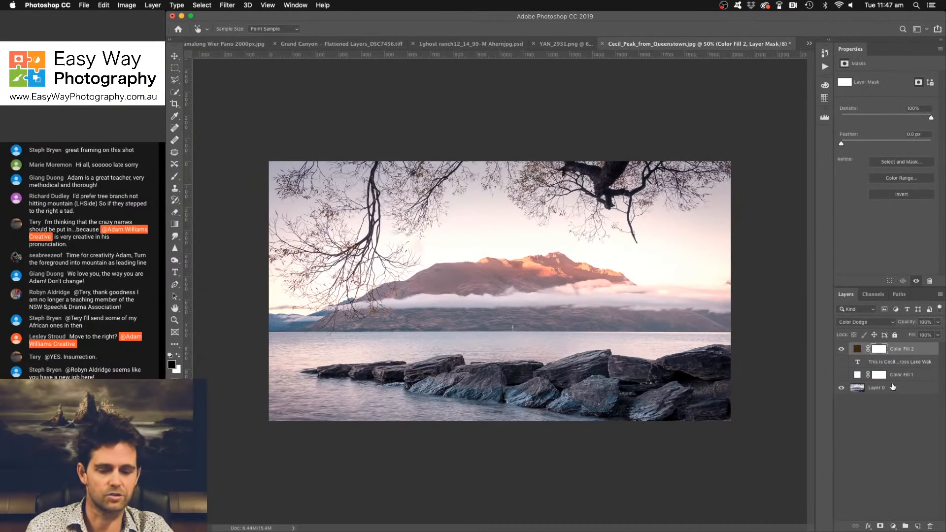
key("super+i")
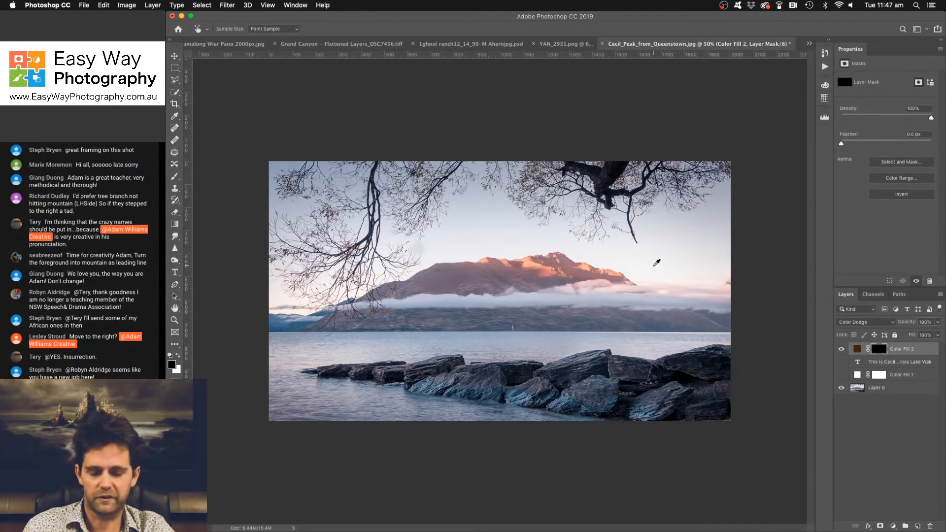
key("b")
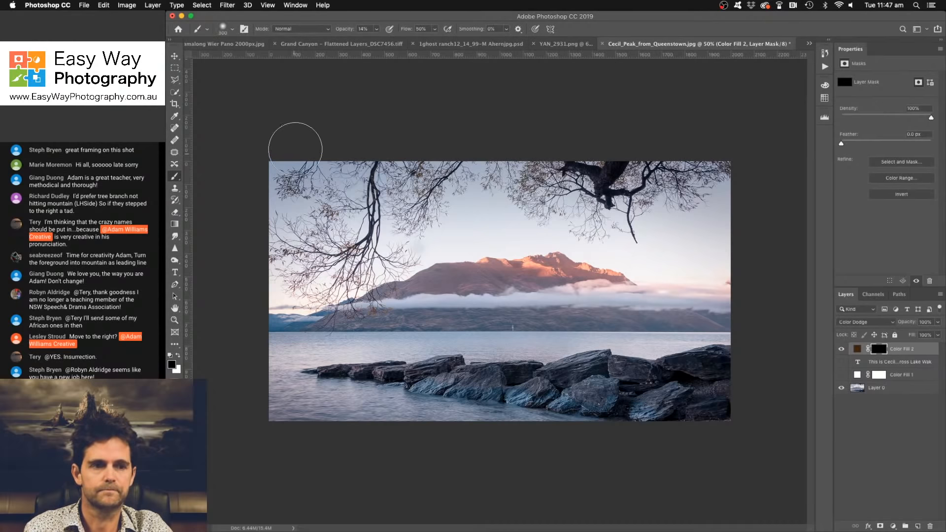
left_click(376, 29)
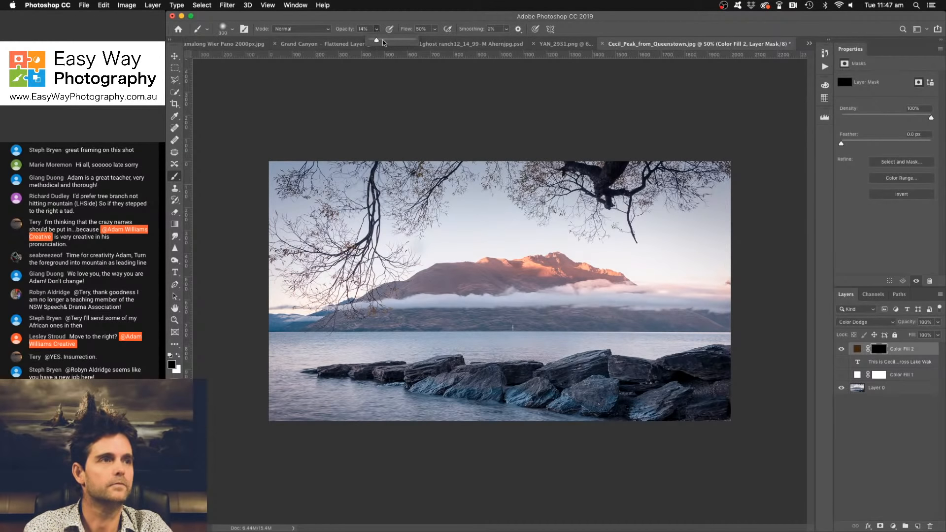
left_click(393, 19)
key("bracketright")
key("bracketright")
key("bracketright")
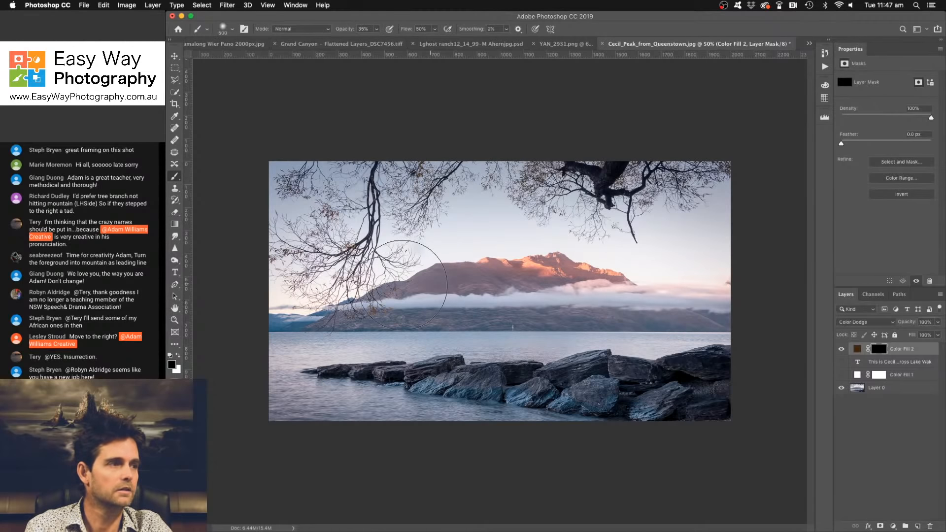
key("x")
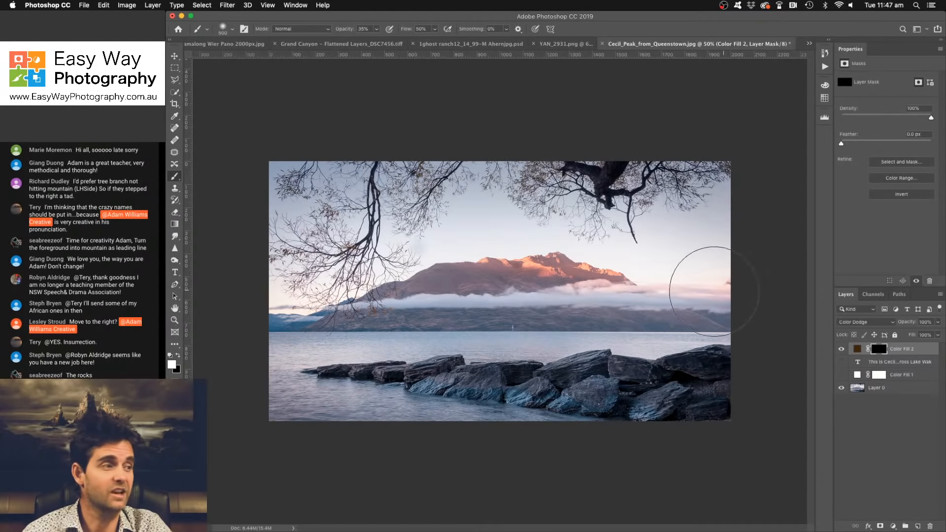
left_click_drag(714, 291, 489, 270)
mouse_move(718, 295)
left_mouse_down()
mouse_move(297, 277)
mouse_move(721, 305)
mouse_move(369, 261)
left_mouse_up()
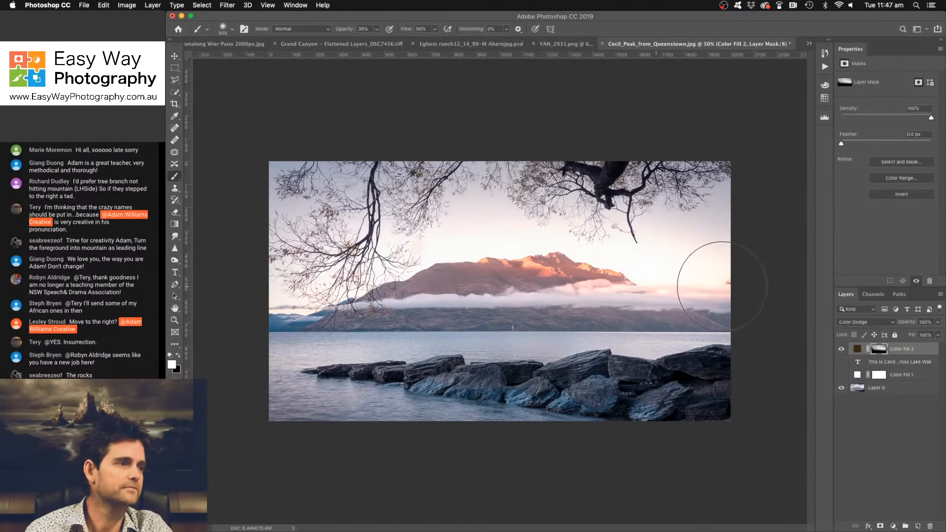
key("bracketleft")
key("bracketleft")
key("bracketleft")
key("bracketleft")
key("bracketleft")
key("bracketleft")
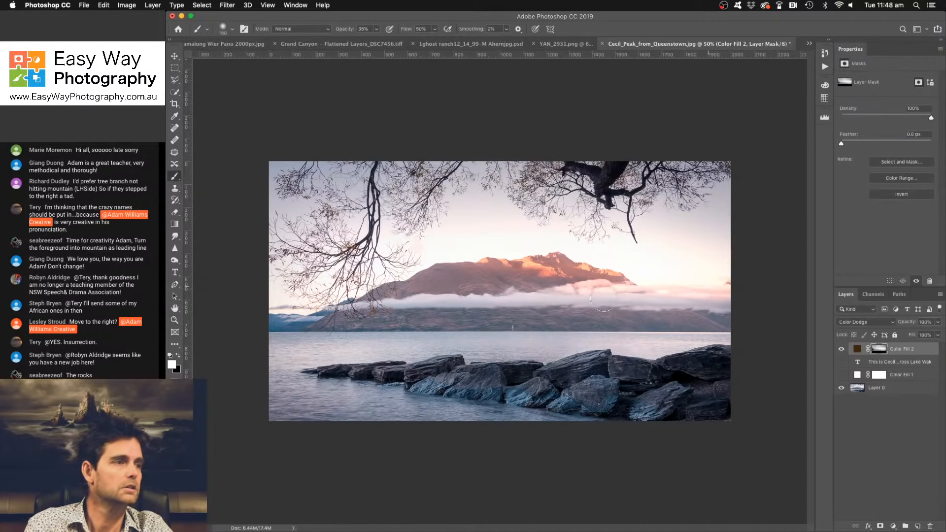
key("bracketright")
key("bracketright")
key("bracketright")
key("bracketright")
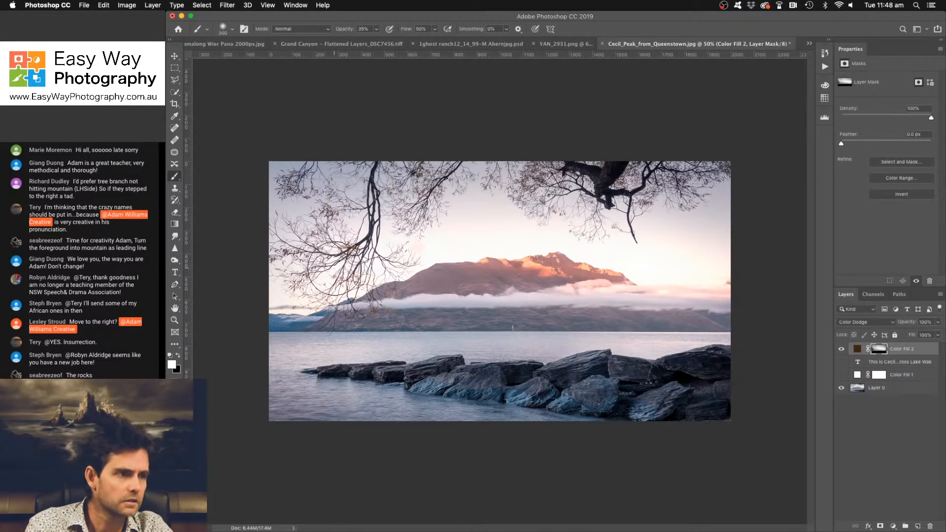
key("super+plus")
key("super+plus")
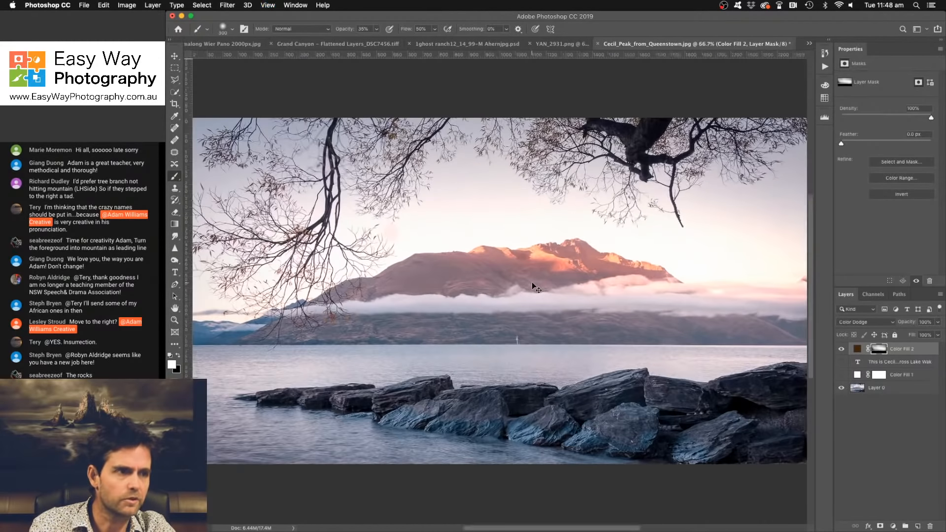
key("bracketleft")
key("bracketleft")
key("bracketleft")
key("bracketleft")
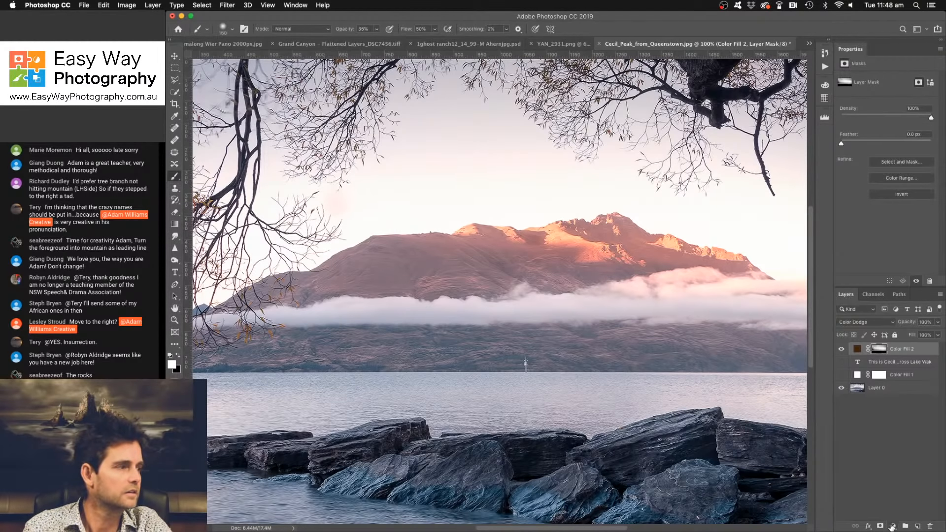
left_click(892, 526)
left_click(882, 386)
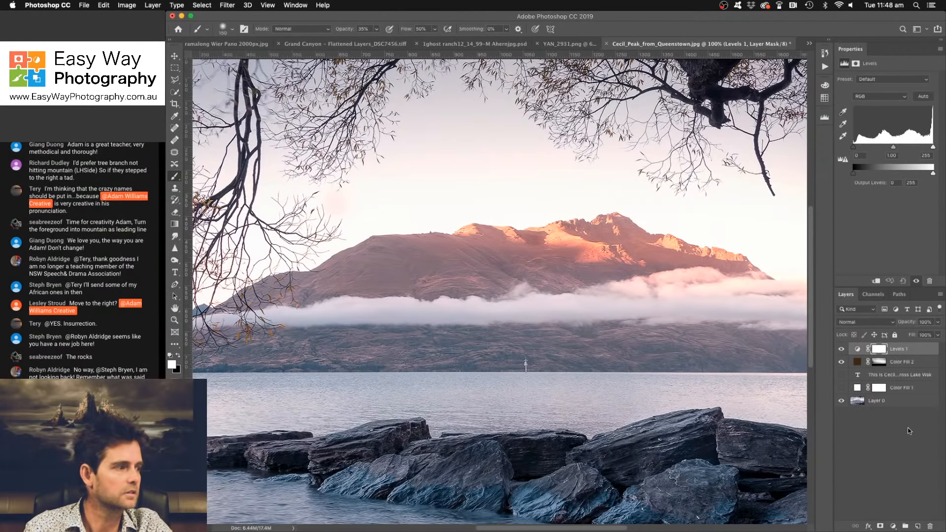
left_click_drag(914, 350, 931, 526)
- Heal the discoloured patch of sky beside the hanging left branches with the Spot Healing Brush on a new blank layer
left_click(918, 526)
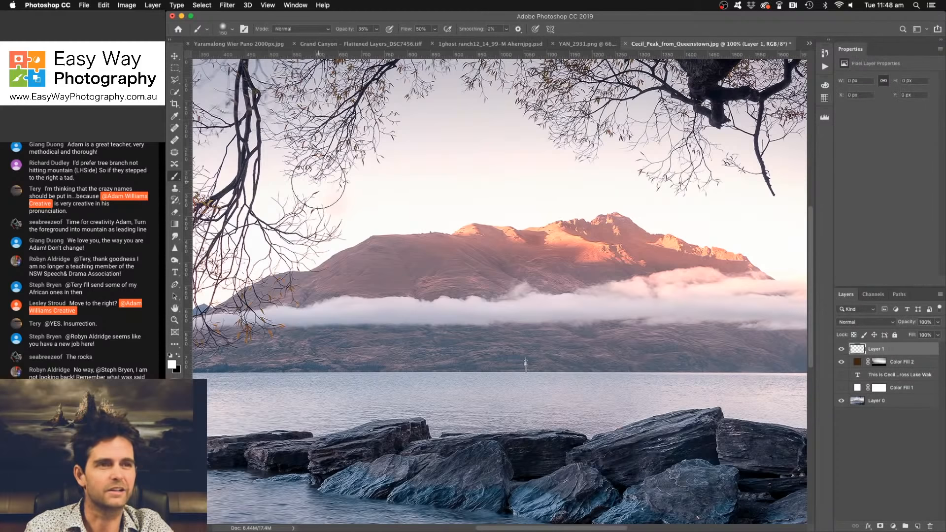
left_click(175, 128)
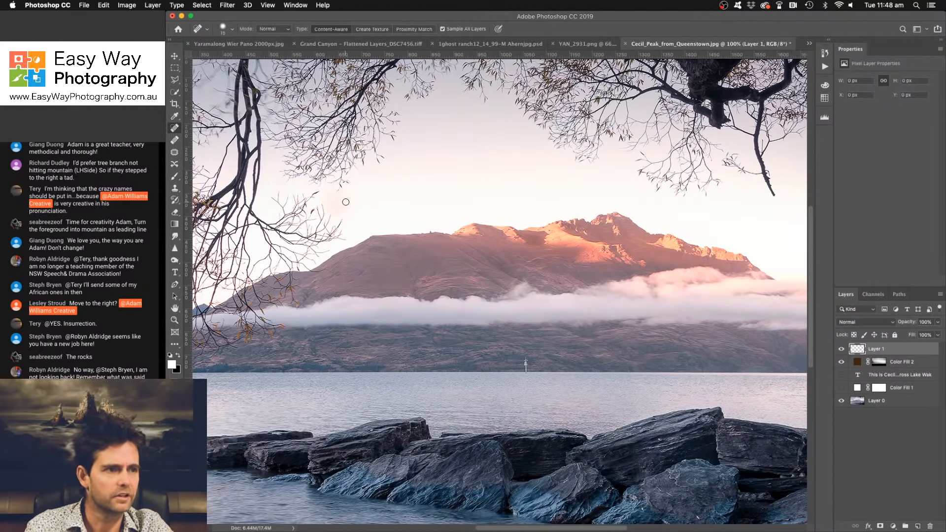
key("bracketright")
key("bracketright")
key("bracketright")
key("bracketright")
key("bracketright")
key("bracketright")
key("bracketright")
key("bracketright")
key("bracketright")
key("bracketright")
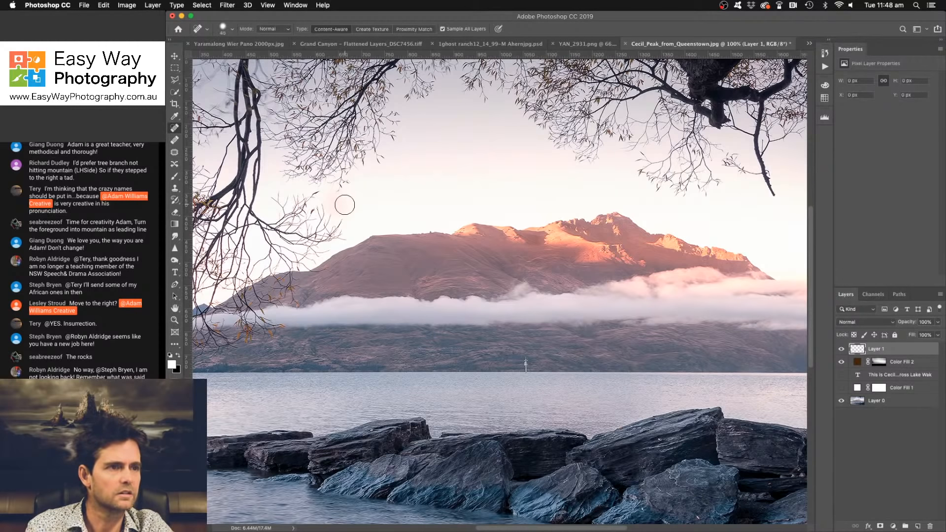
left_click(338, 205)
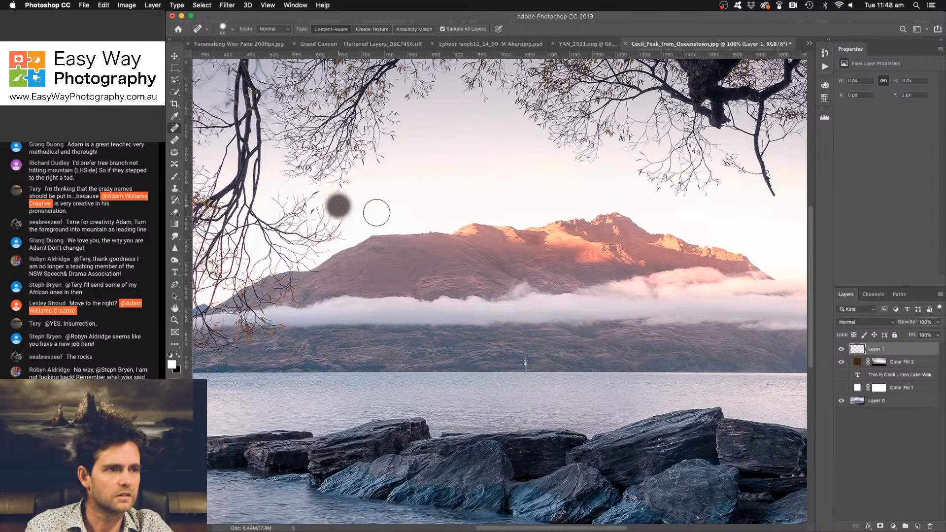
key("bracketleft")
key("bracketleft")
left_click(346, 196)
key("bracketleft")
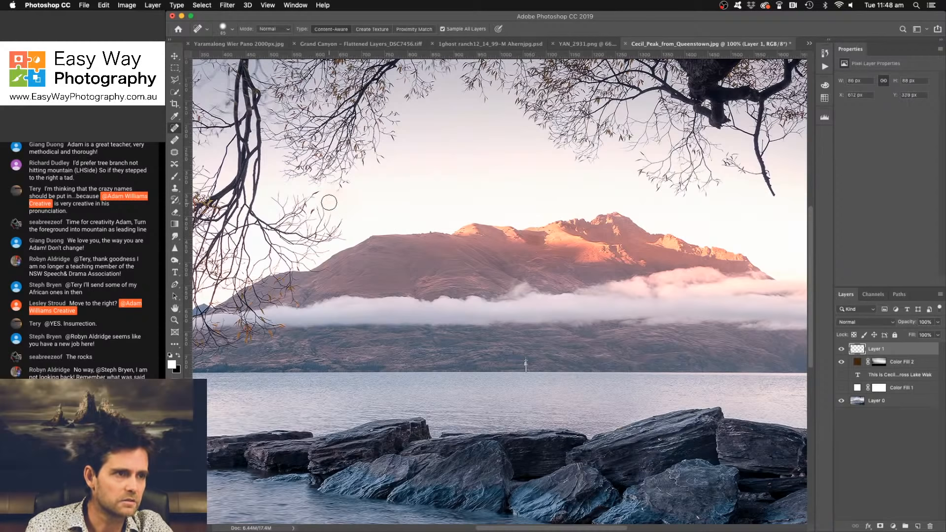
left_click(328, 199)
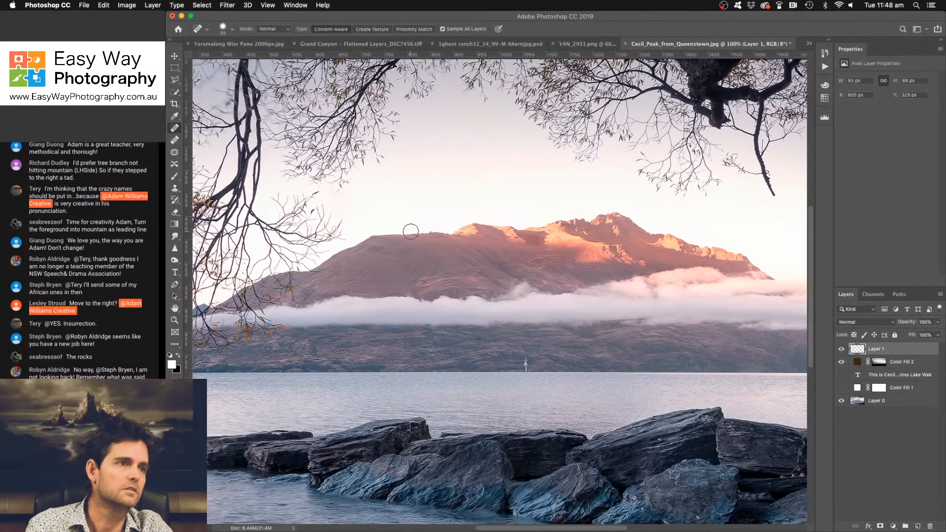
left_click(345, 196)
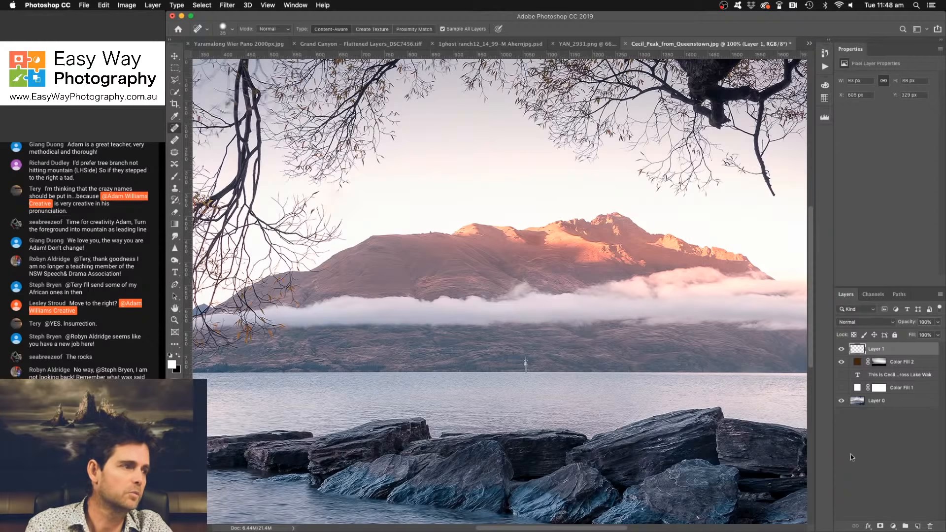
- Add a Curves adjustment that brightens the midtones at input 104, and invert its mask to black
left_click(893, 527)
left_click(904, 397)
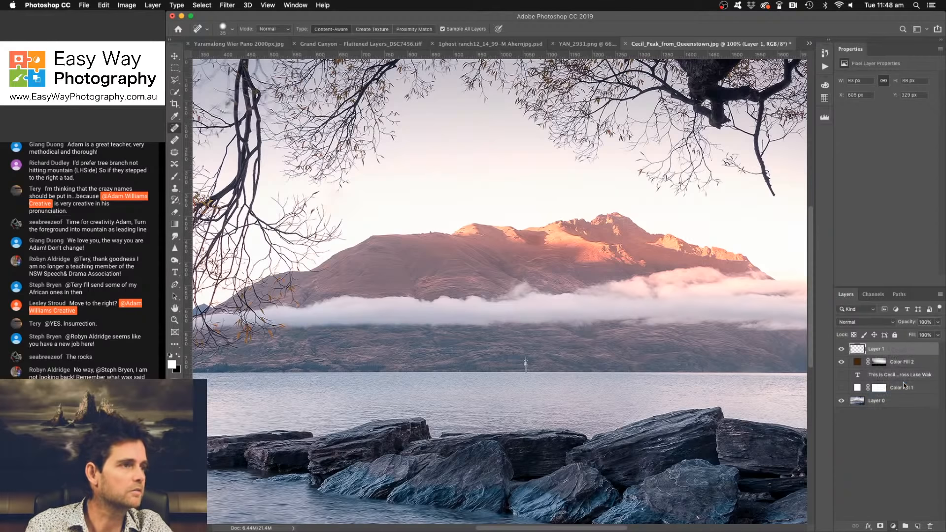
left_click(889, 129)
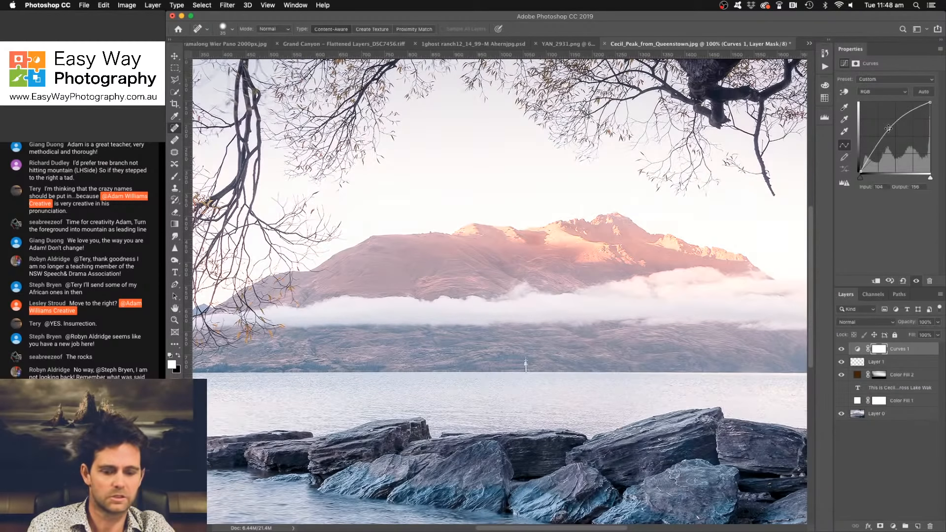
key("super+i")
key("bracketright")
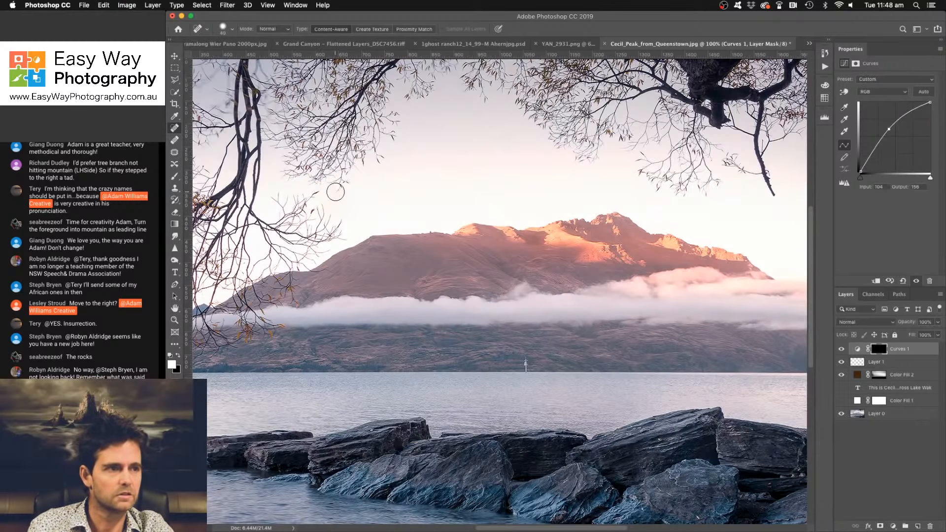
key("b")
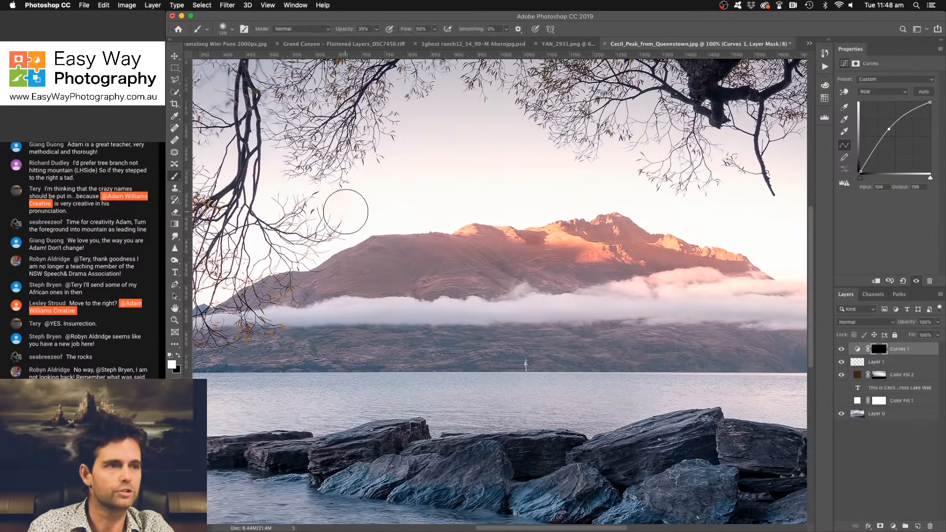
key("bracketleft")
key("bracketleft")
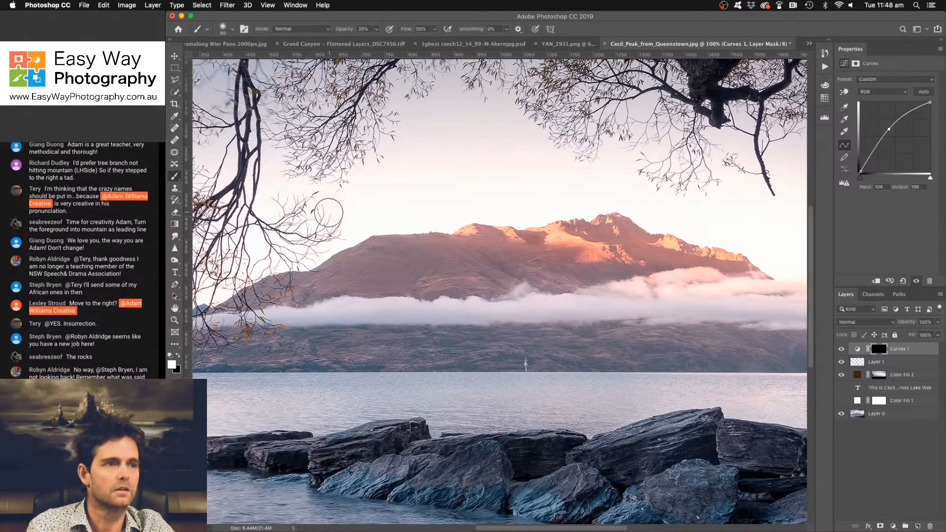
key("bracketleft")
key("bracketleft")
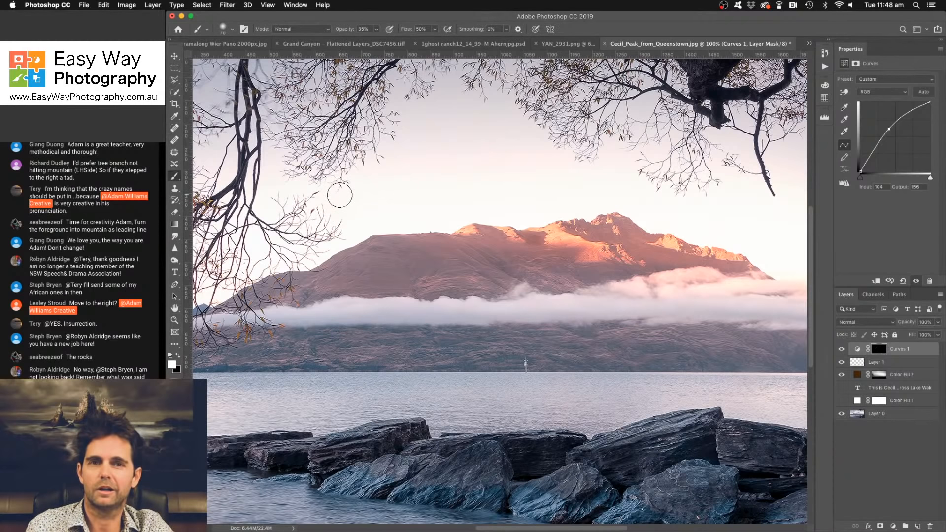
key("bracketleft")
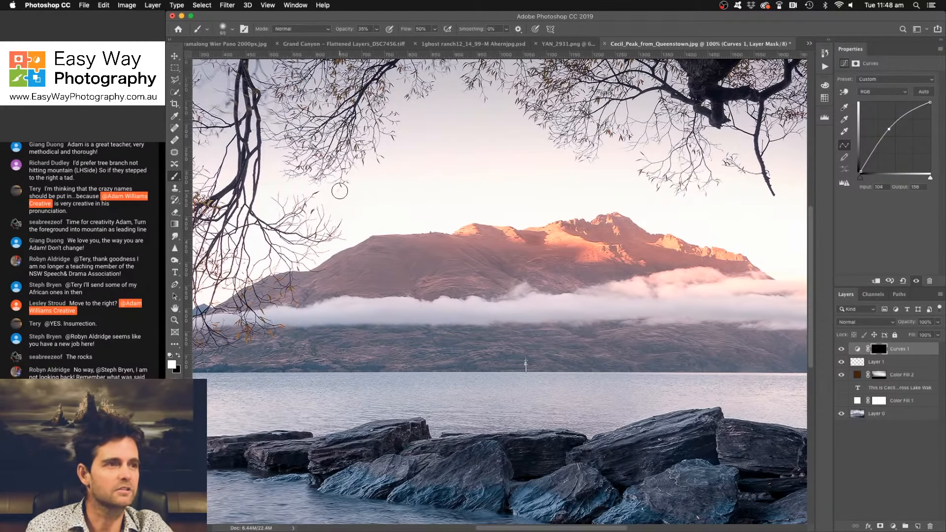
key("bracketright")
- Compare the whole photo with and without the brown Color Fill 2 glow
key("super+minus")
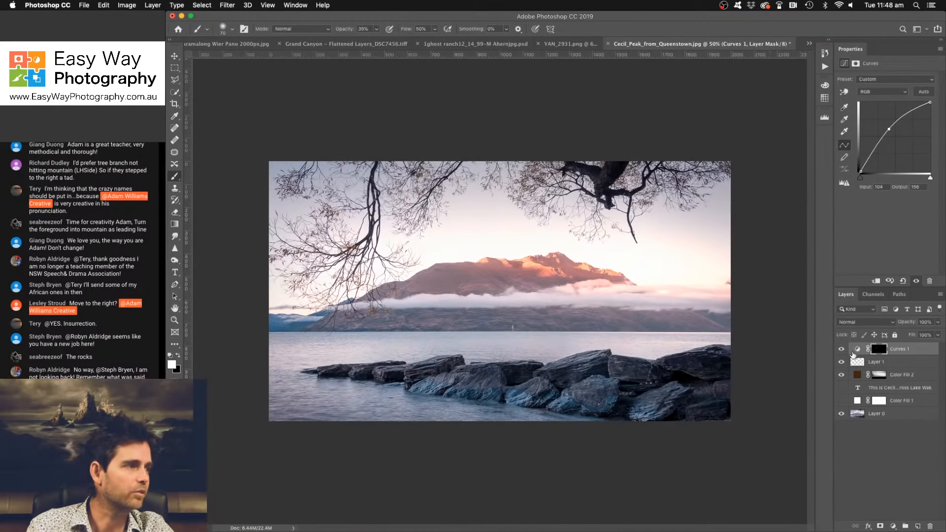
left_click(841, 375)
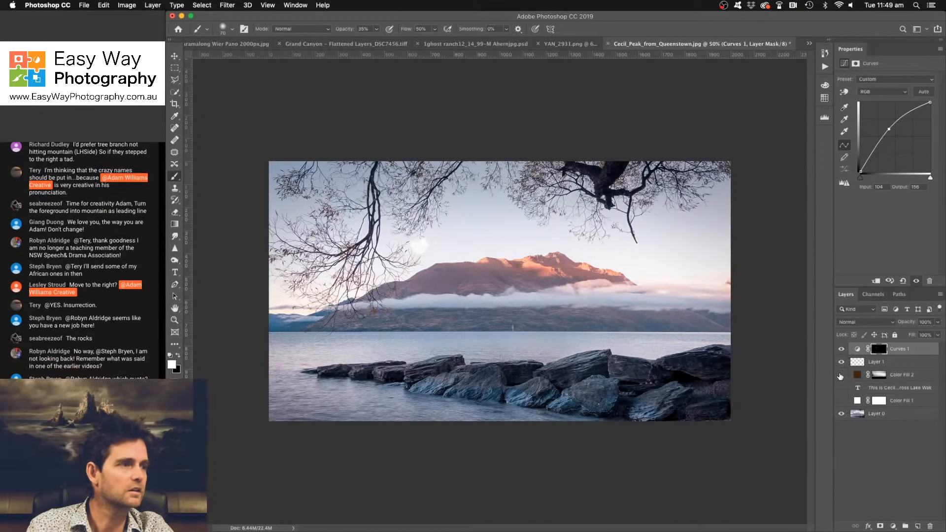
left_click(841, 376)
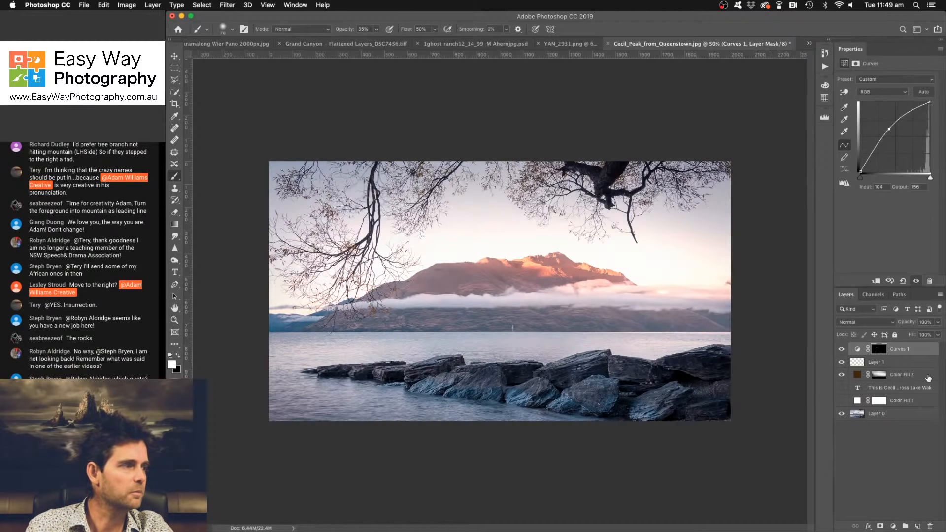
left_click(841, 375)
left_click(841, 376)
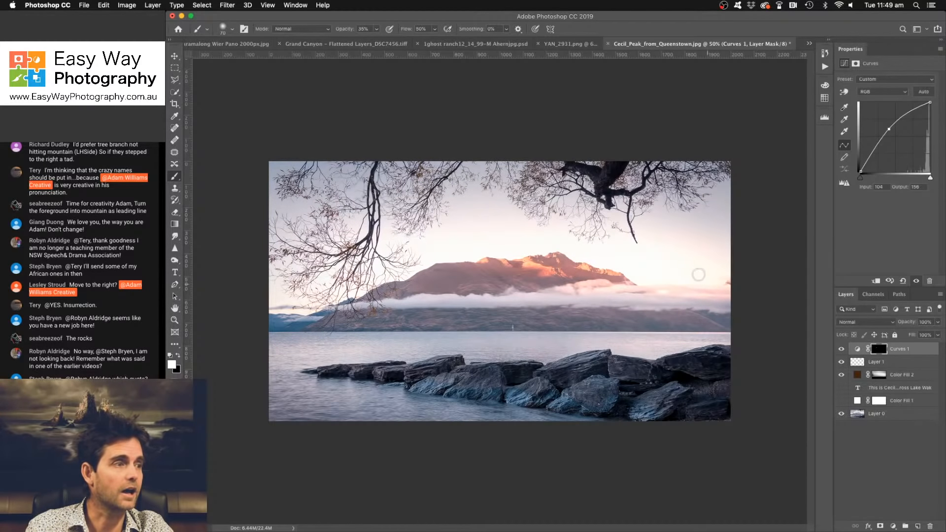
- Split the Underlying Layer highlight blend range of Color Fill 2 to 132 / 255 and compare the photo with and without the fill
double_click(928, 376)
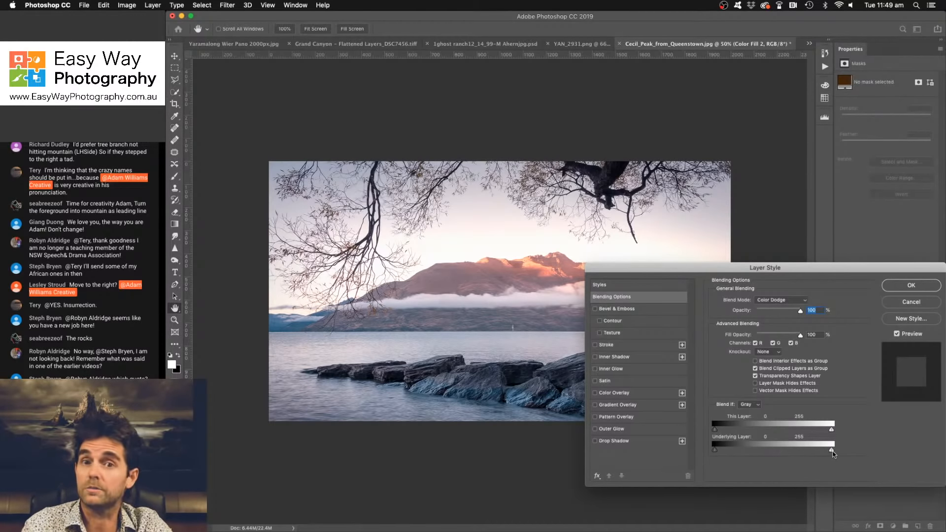
key("alt")
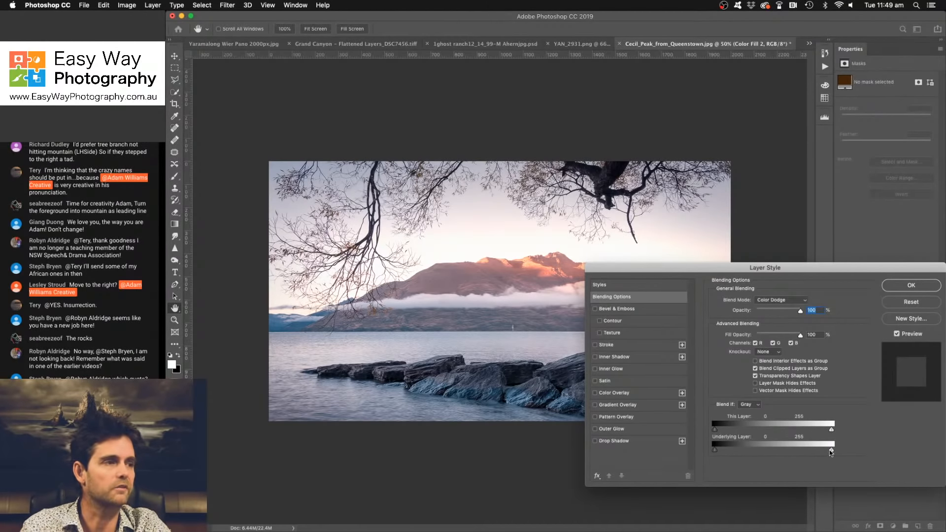
left_click_drag(832, 451, 774, 451)
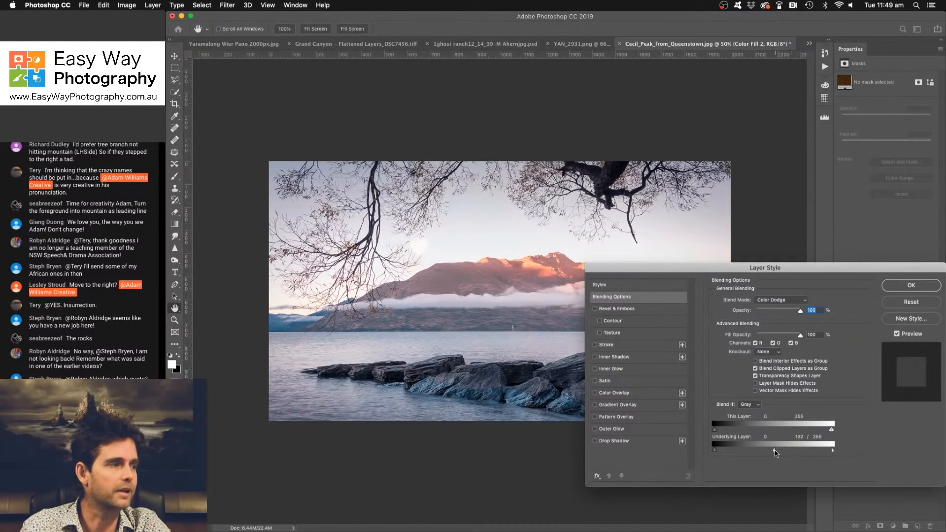
left_click(908, 287)
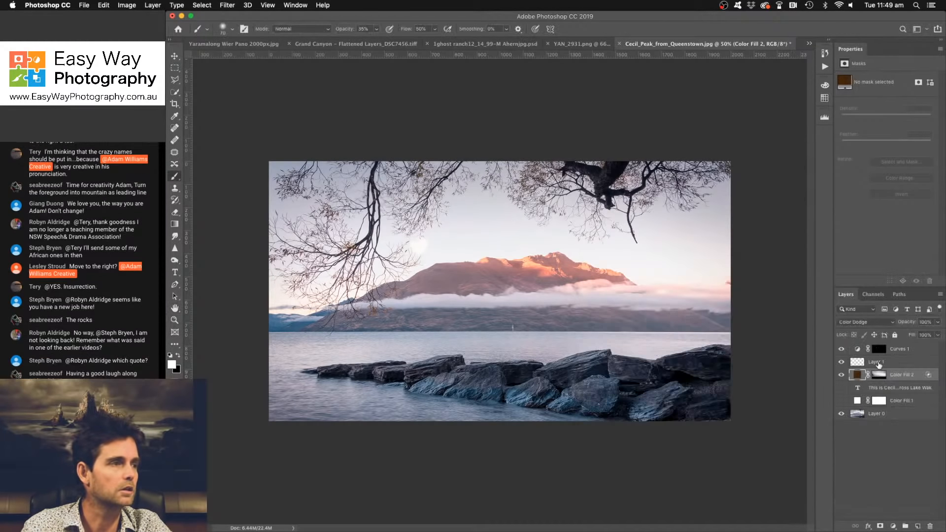
left_click(841, 375)
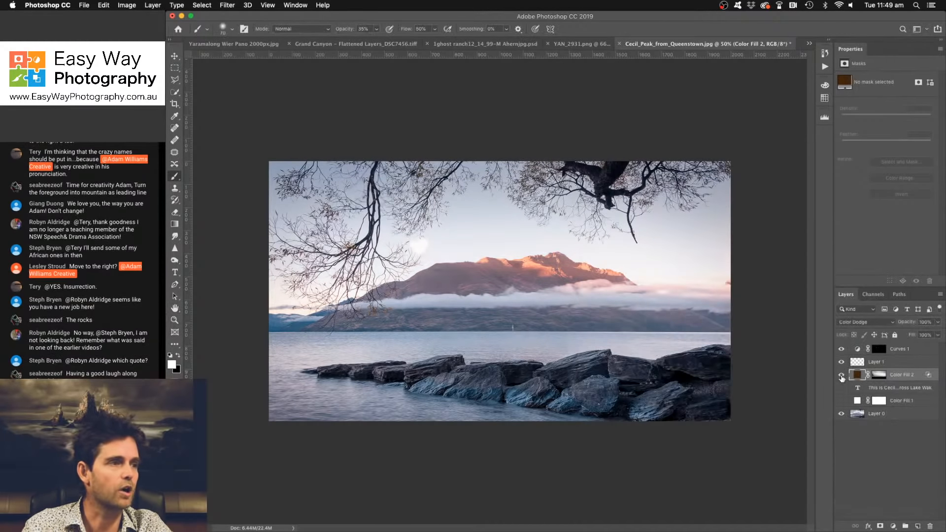
left_click(842, 376)
left_click(842, 376)
left_click(841, 376)
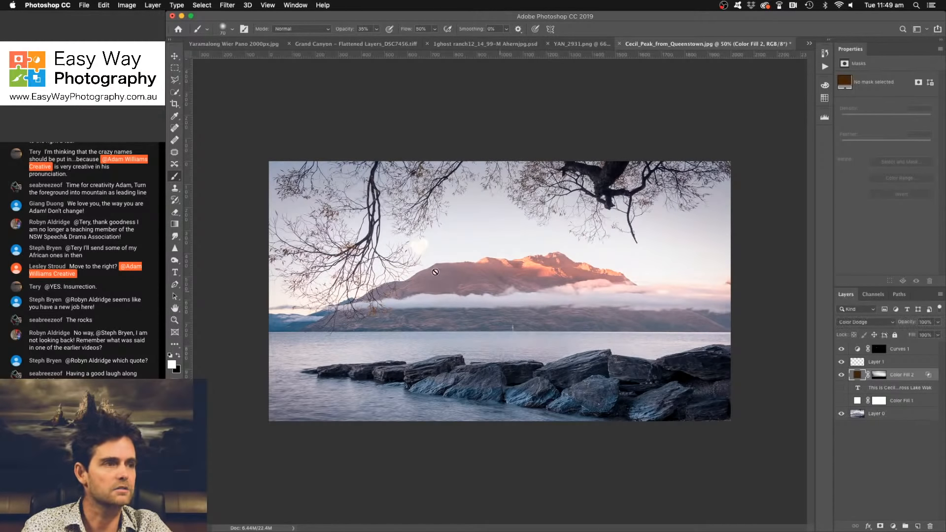
- Duplicate the healing layer Layer 1 and the Curves 1 adjustment
left_click_drag(898, 365, 918, 525)
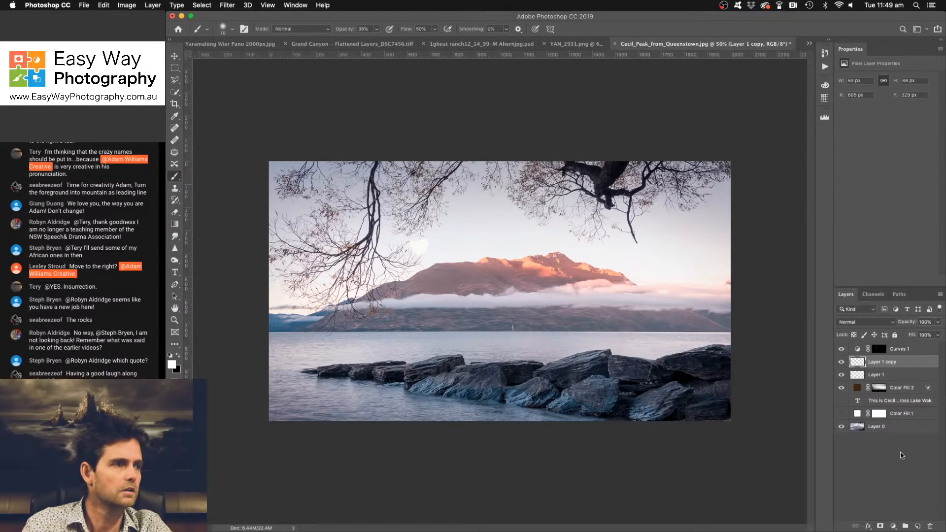
left_click_drag(902, 351, 921, 526)
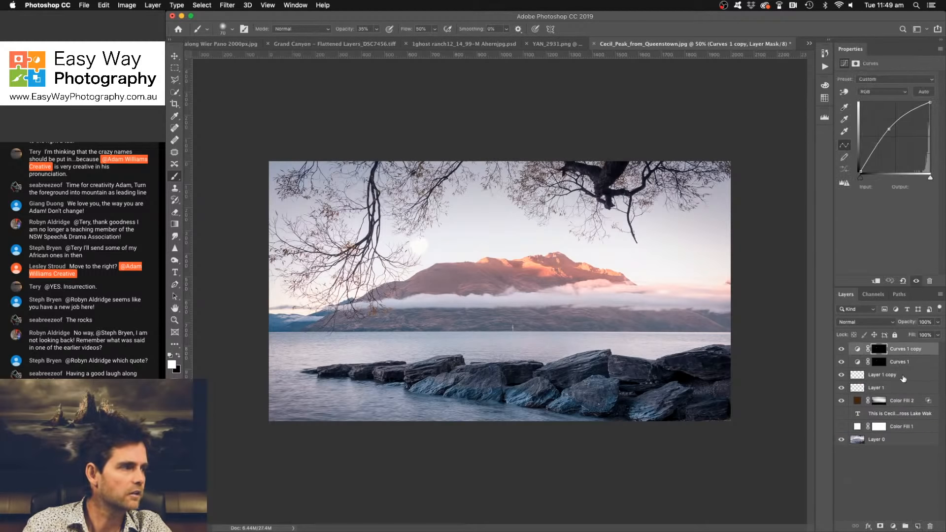
- Hide Layer 1, Curves 1 and their copies to check the sky, and delete all four layers
left_click(841, 375)
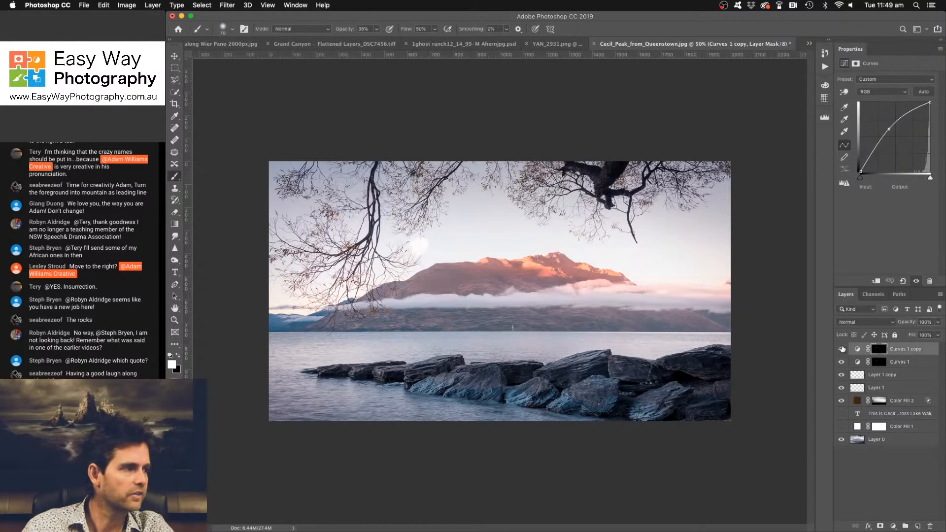
left_click(841, 349)
left_click(841, 363)
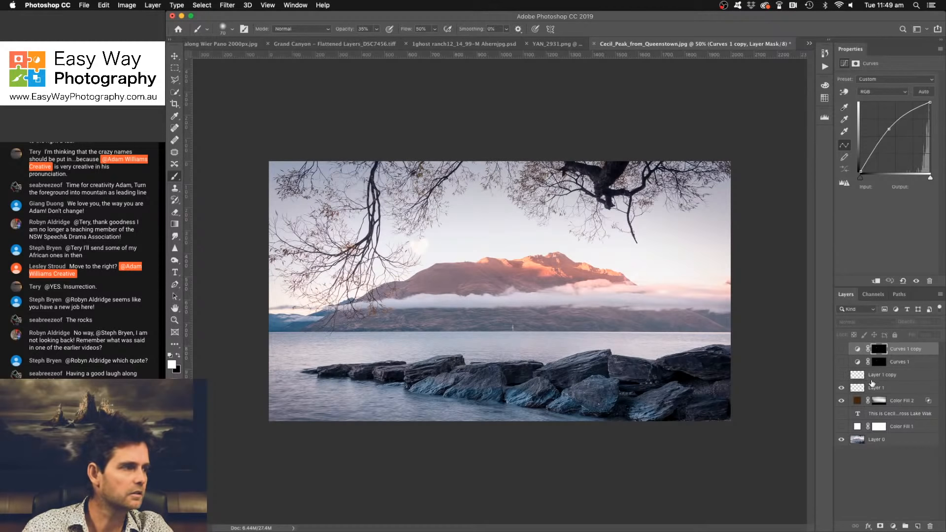
left_click(841, 388)
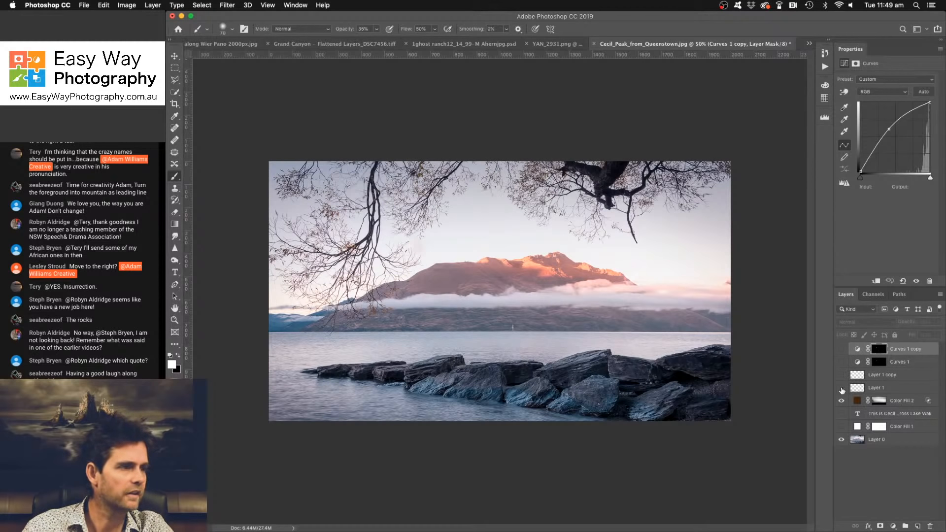
left_click(912, 386)
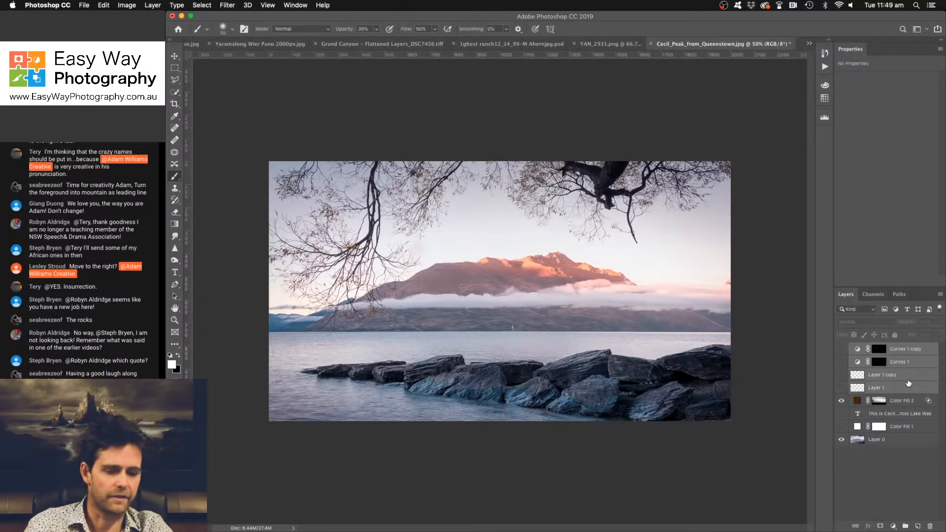
key("Delete")
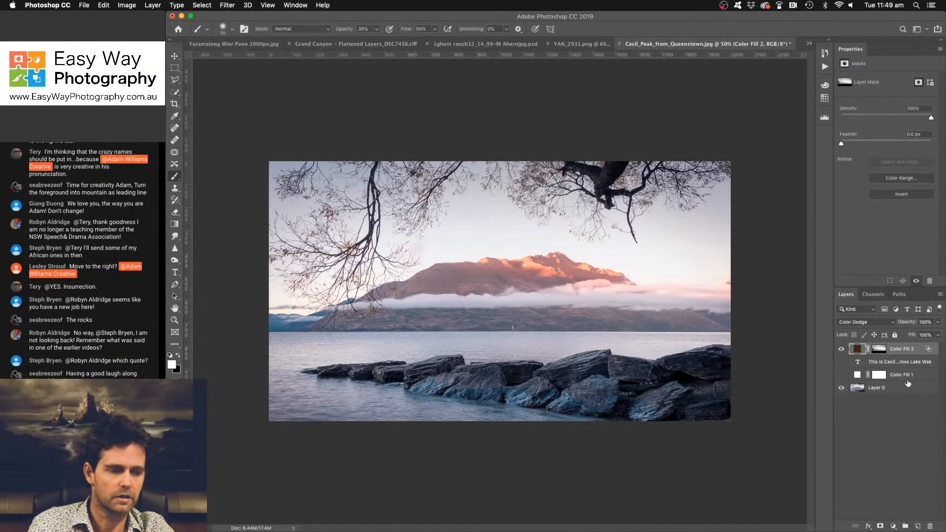
- Hide the brown Color Fill 2 layer and add a blank layer directly above Layer 0
key("super+1")
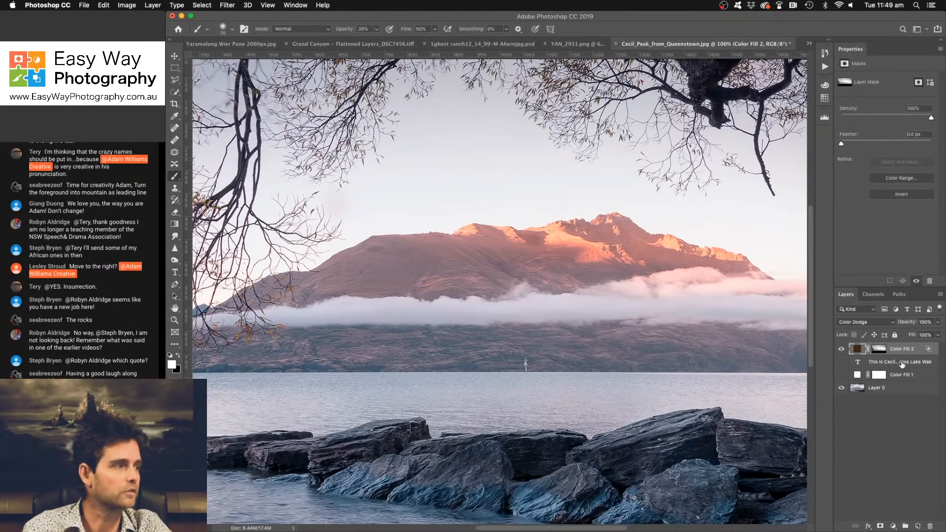
left_click(841, 349)
left_click(892, 389)
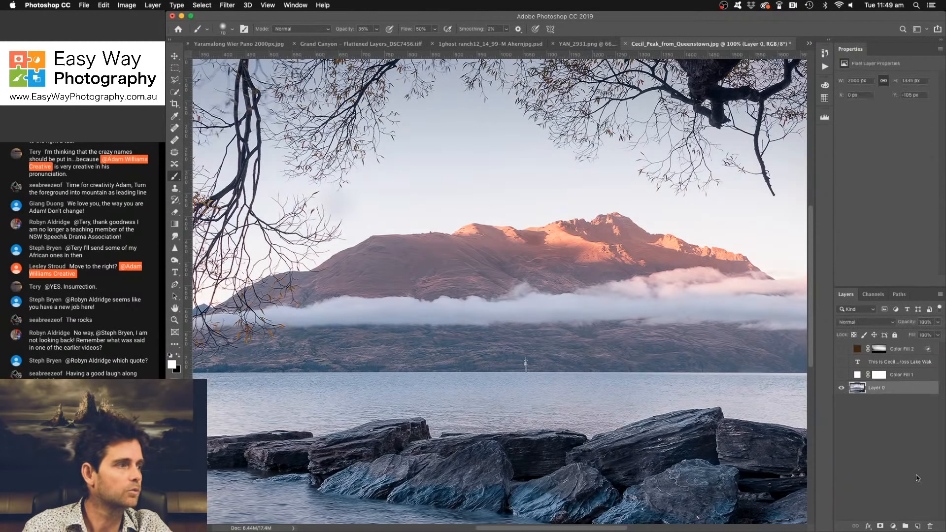
left_click(919, 526)
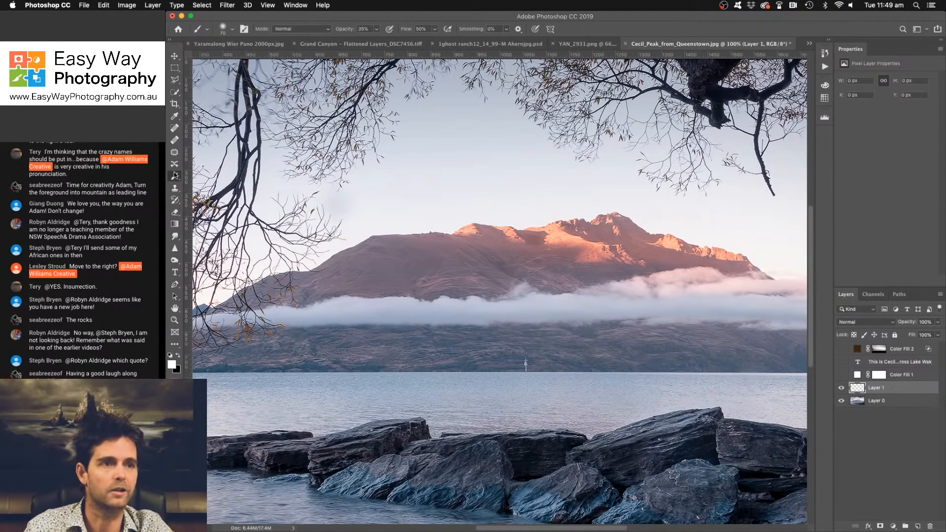
- Heal the discoloured sky patch beside the hanging left branches with the Spot Healing Brush, sampling all layers and varying the brush size
key("j")
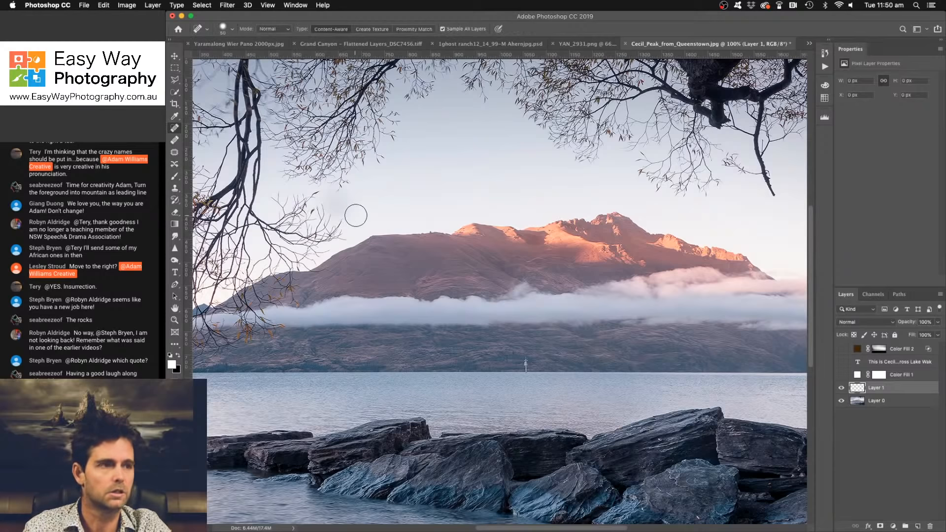
key("bracketright")
key("bracketright")
key("bracketright")
left_click(336, 205)
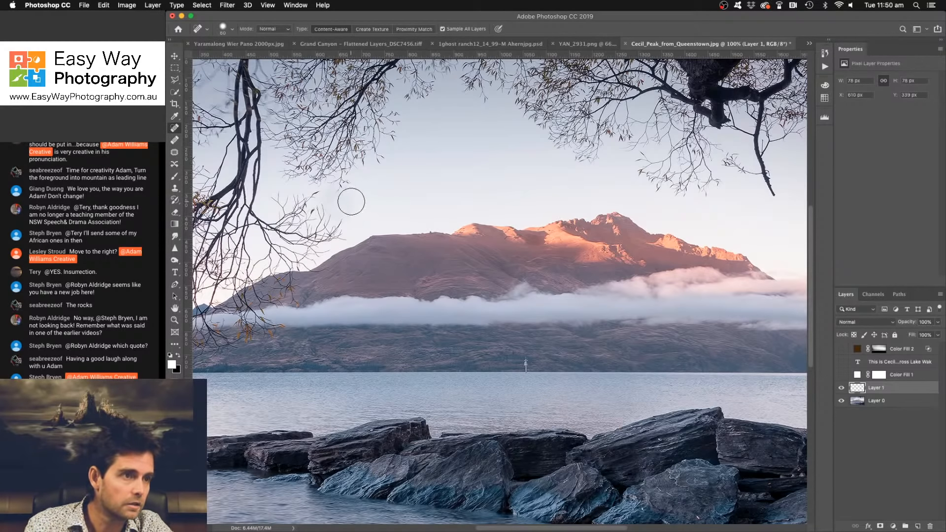
left_click(358, 207)
left_click(353, 215)
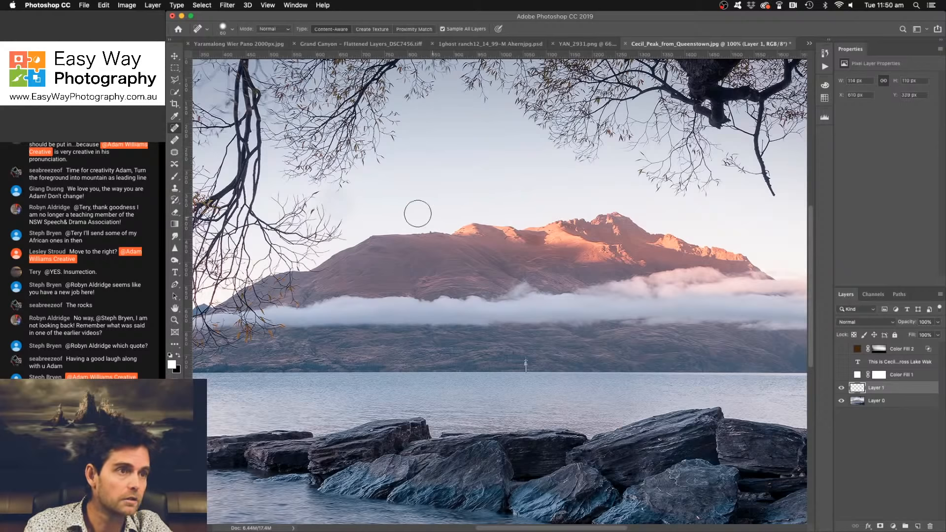
left_click(351, 201)
left_click(327, 202)
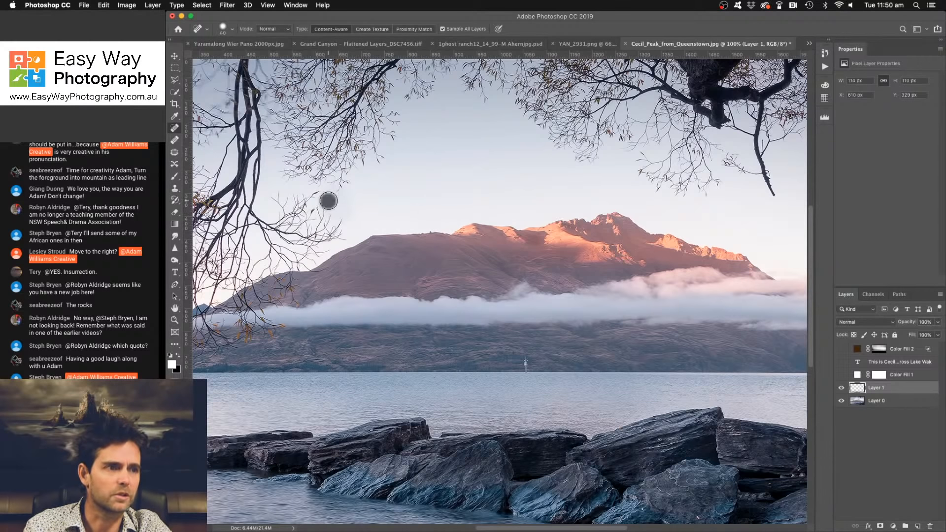
key("bracketleft")
key("bracketleft")
left_click(346, 199)
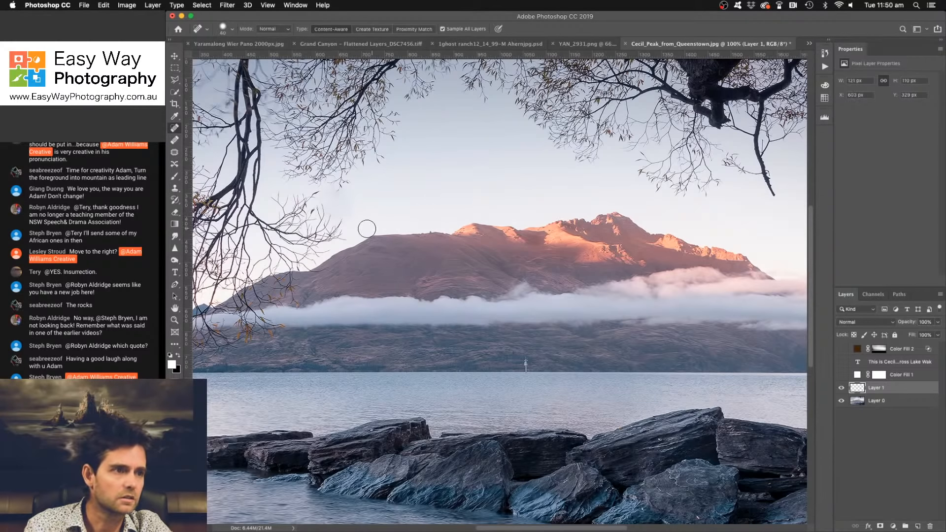
left_click(348, 220)
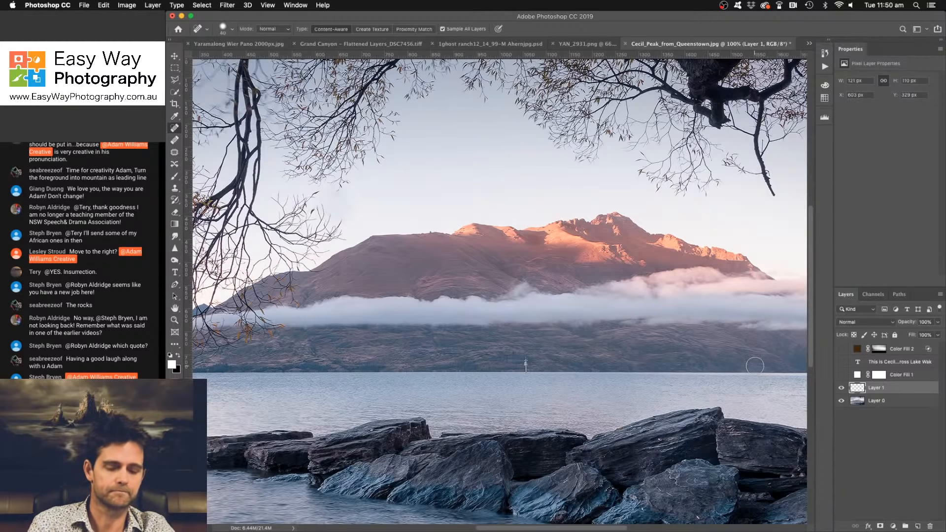
- Examine the whole photo and compare the sky with and without the healing on Layer 1
key("super+minus")
key("super+minus")
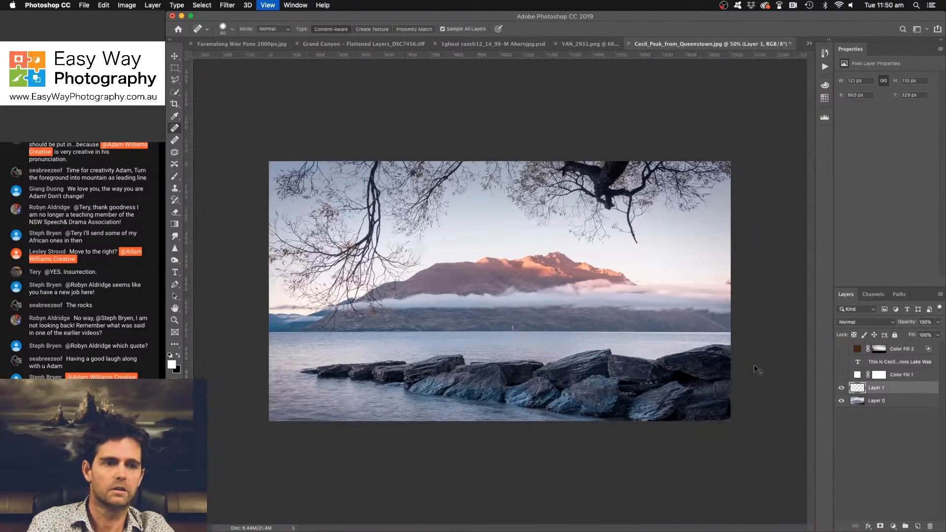
key("super+plus")
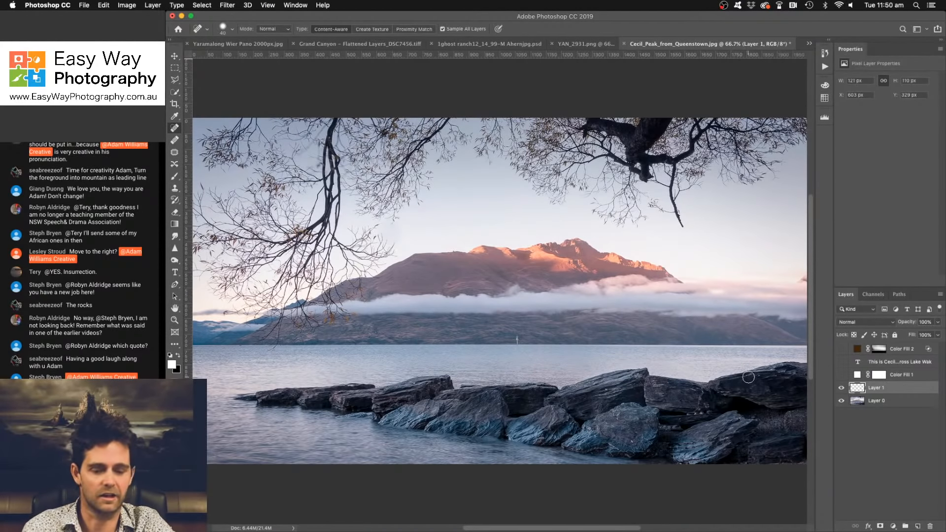
key("super+minus")
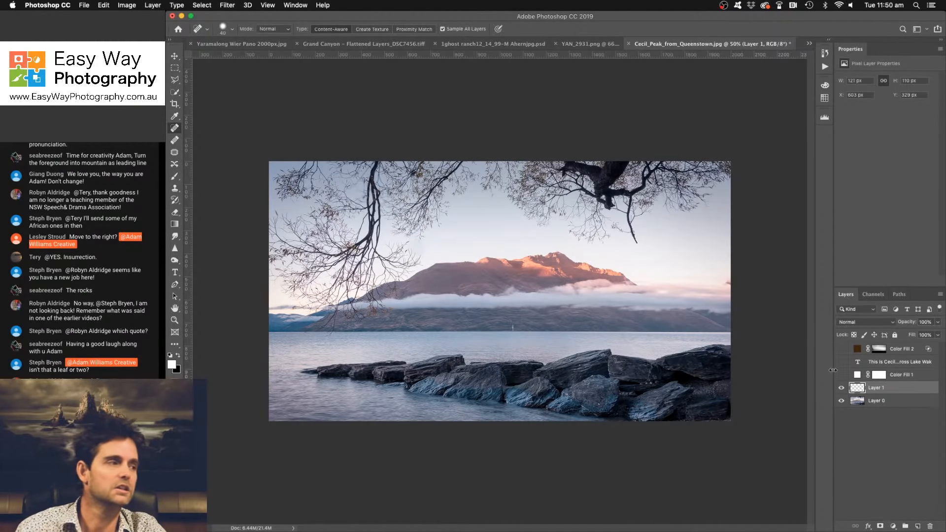
left_click(841, 389)
left_click(841, 391)
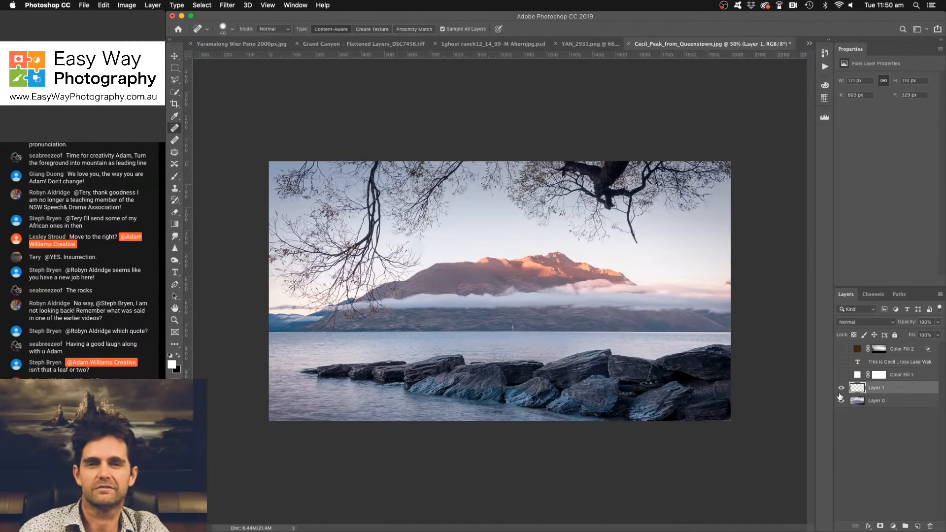
- Show the Color Fill 2 layer and add a brown #745f3a solid colour fill layer directly above it
left_click(841, 351)
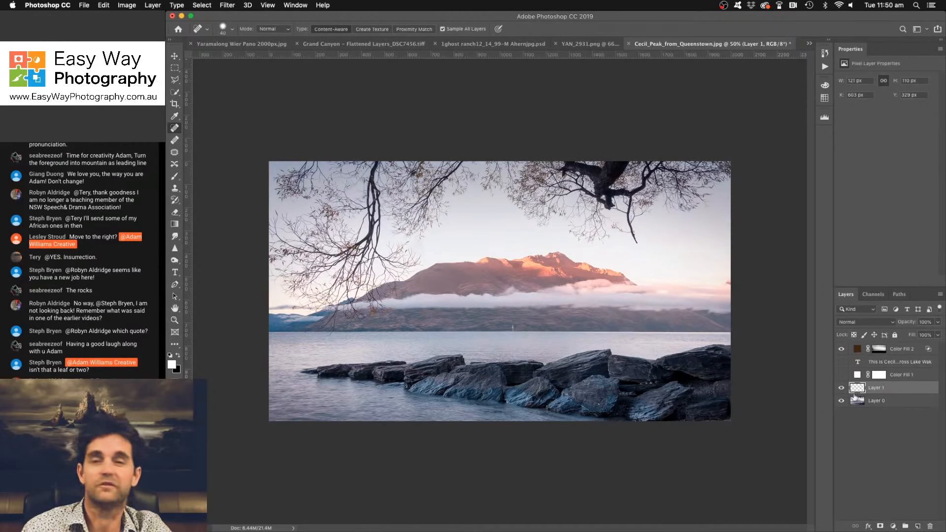
right_click(894, 493)
left_click(853, 436)
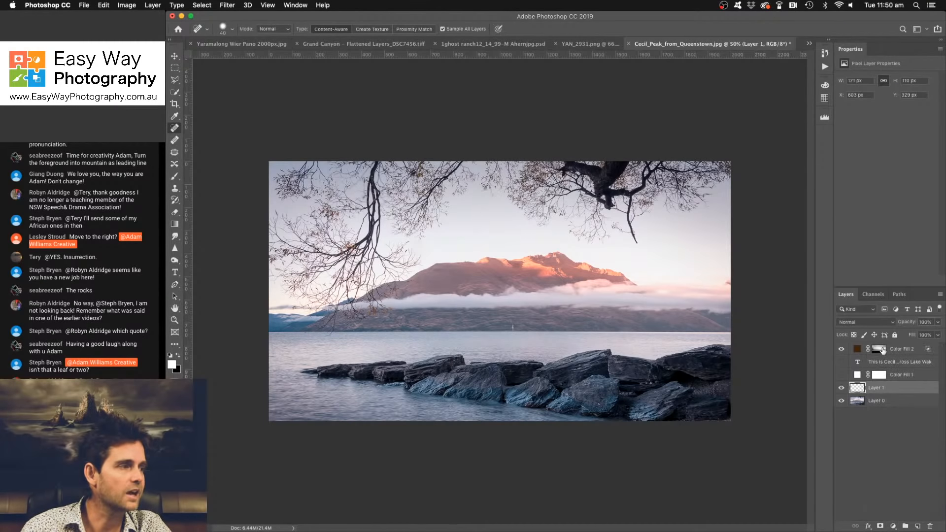
left_click(880, 349)
left_click(893, 526)
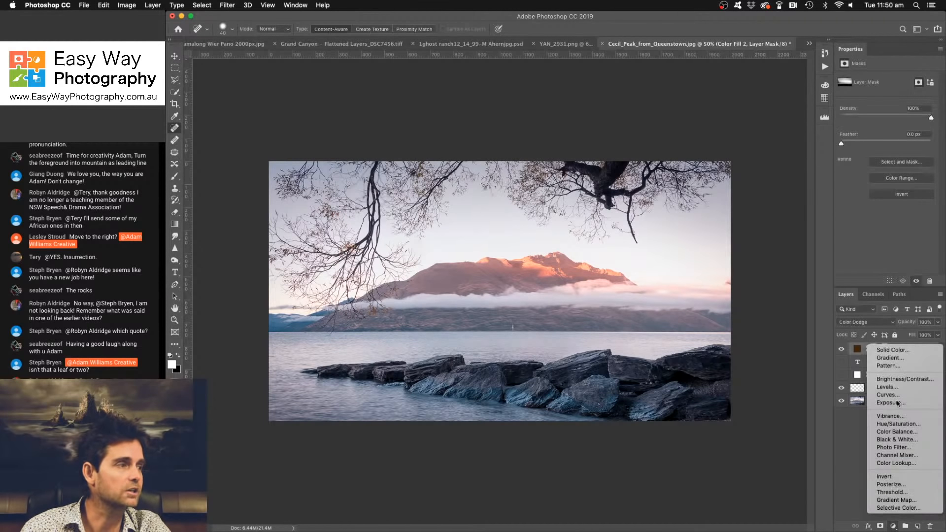
left_click(897, 351)
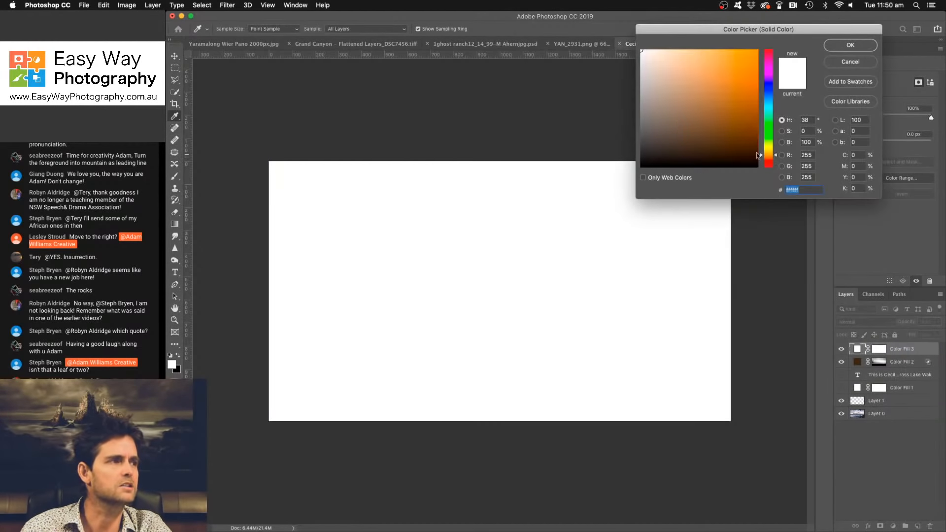
left_click(699, 113)
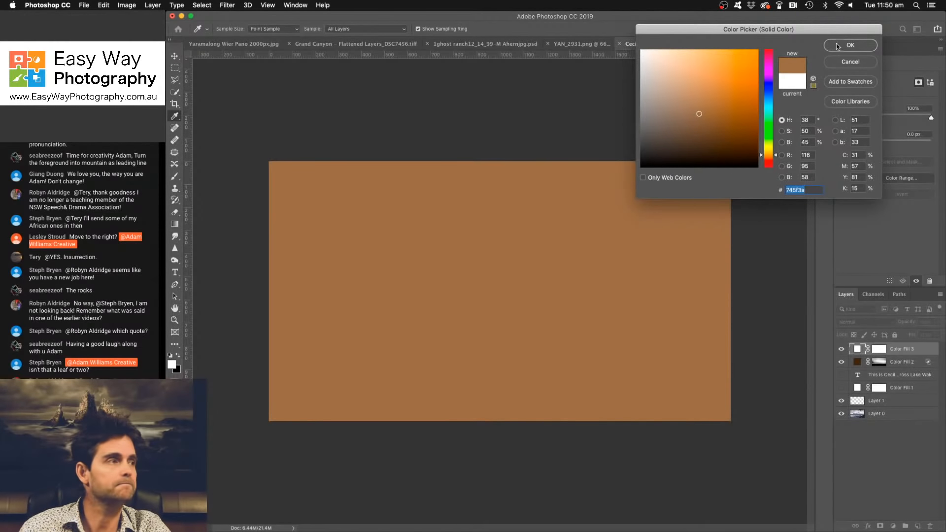
left_click(836, 44)
- Set the new brown fill layer to Soft Light and compare the photo with and without it
left_click(861, 322)
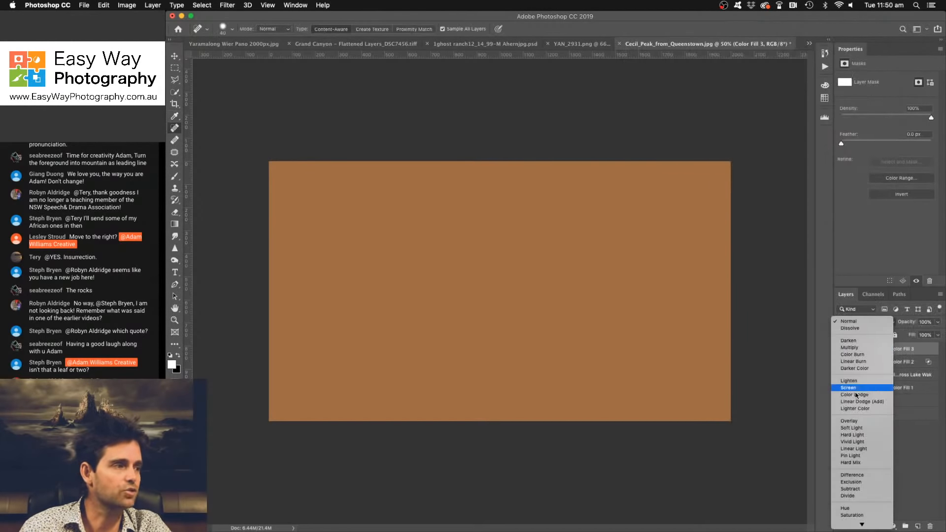
left_click(853, 428)
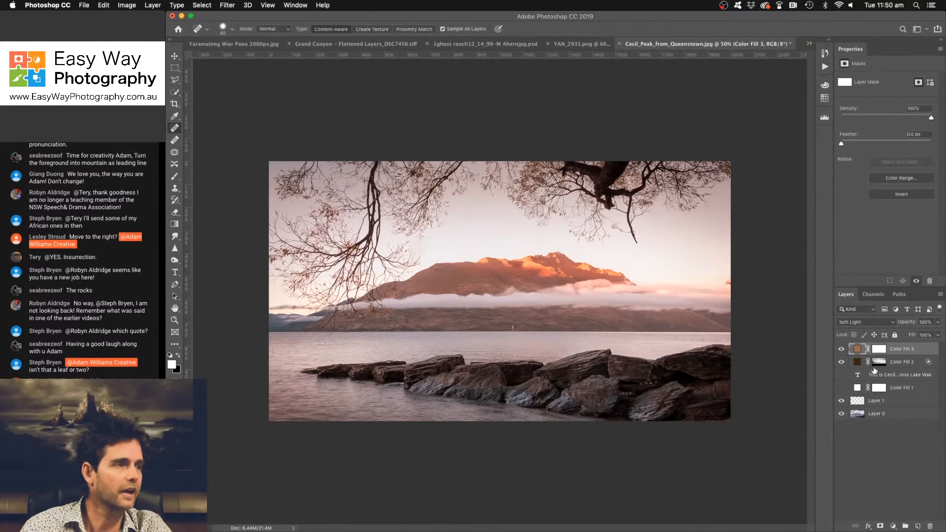
left_click(842, 350)
left_click(842, 349)
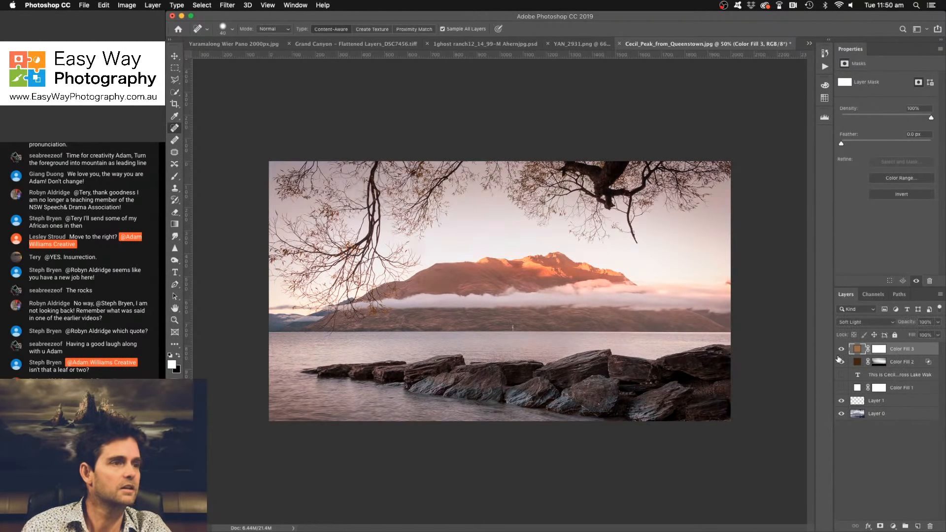
- Invert the brown fill's mask and paint the tint back across the lower sky and mountain with a large white brush
left_click(879, 350)
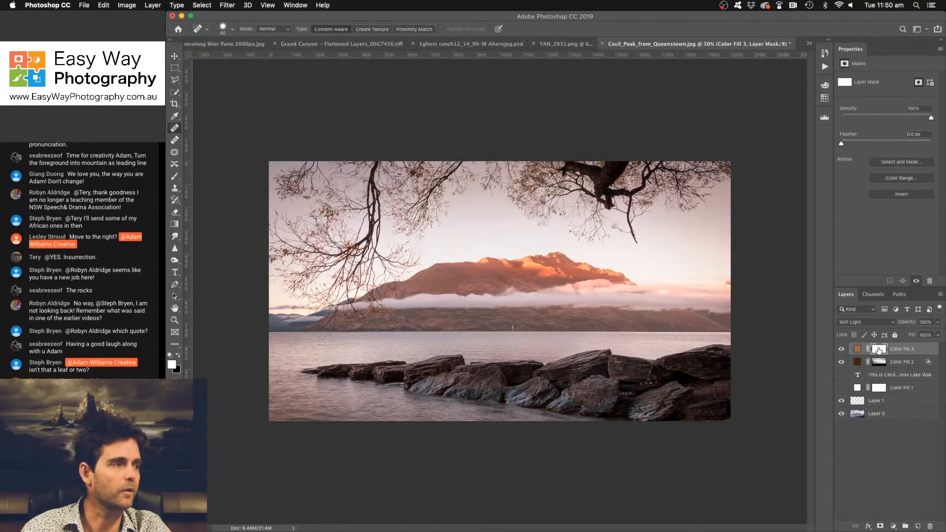
key("super+i")
key("bracketright")
key("bracketright")
key("bracketright")
key("bracketright")
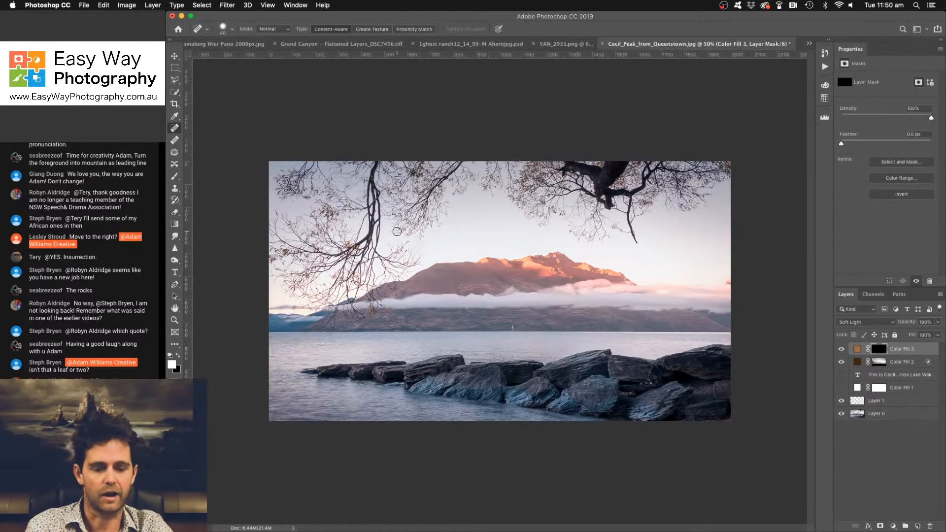
key("bracketright")
key("bracketright")
key("bracketright")
key("bracketright")
key("bracketright")
key("bracketright")
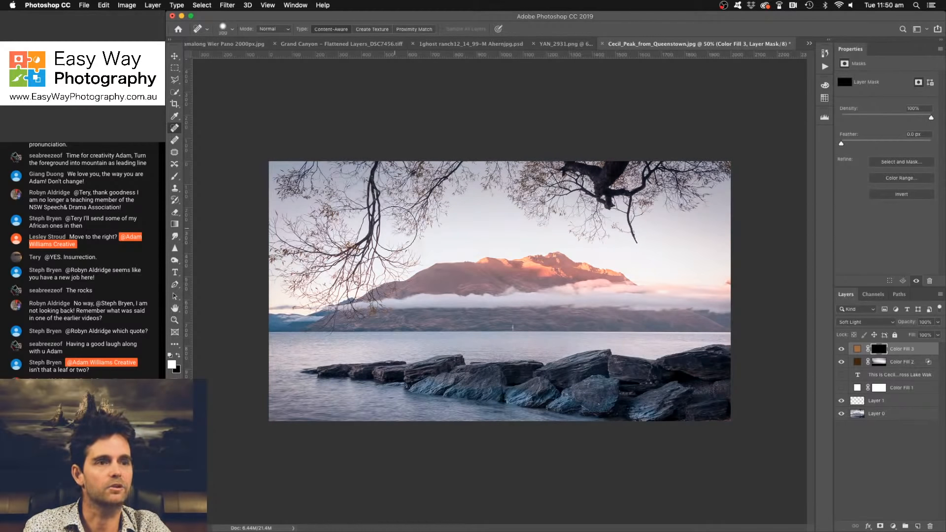
key("b")
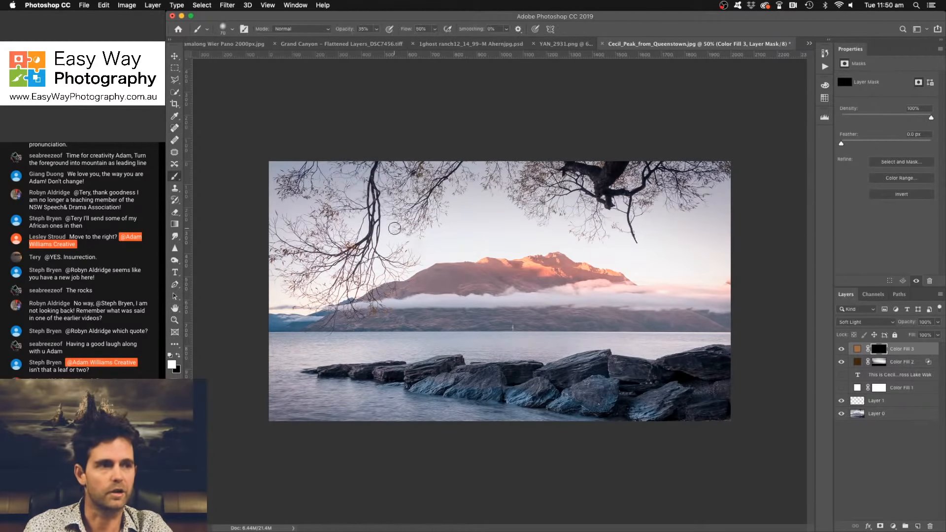
key("bracketright")
key("bracketright")
key("bracketright")
key("bracketright")
key("bracketright")
key("bracketright")
key("bracketright")
key("bracketright")
key("bracketright")
key("bracketright")
key("bracketright")
key("bracketright")
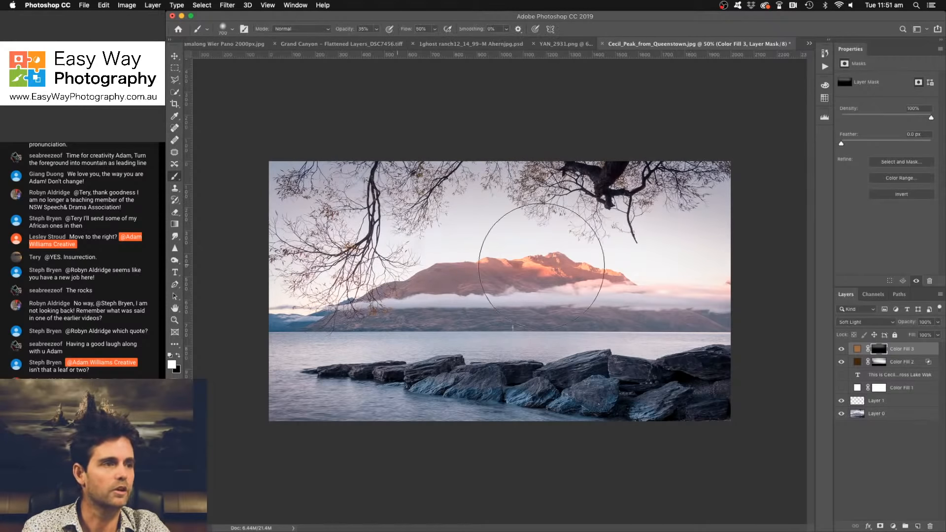
mouse_move(293, 271)
left_mouse_down()
mouse_move(651, 222)
mouse_move(310, 236)
left_mouse_up()
- Paint black on the brown fill's mask across the upper sky, and compare the photo with and without the tint
key("x")
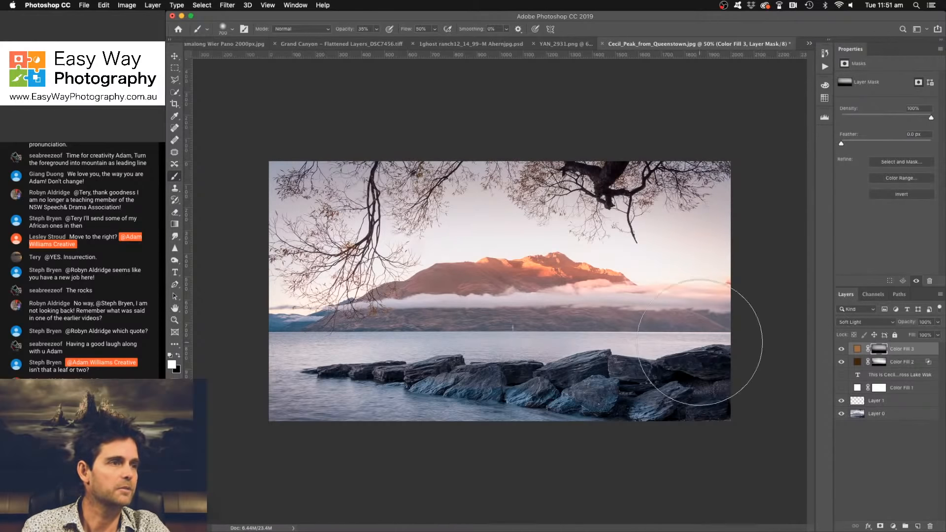
mouse_move(296, 179)
left_mouse_down()
mouse_move(531, 174)
mouse_move(790, 215)
left_mouse_up()
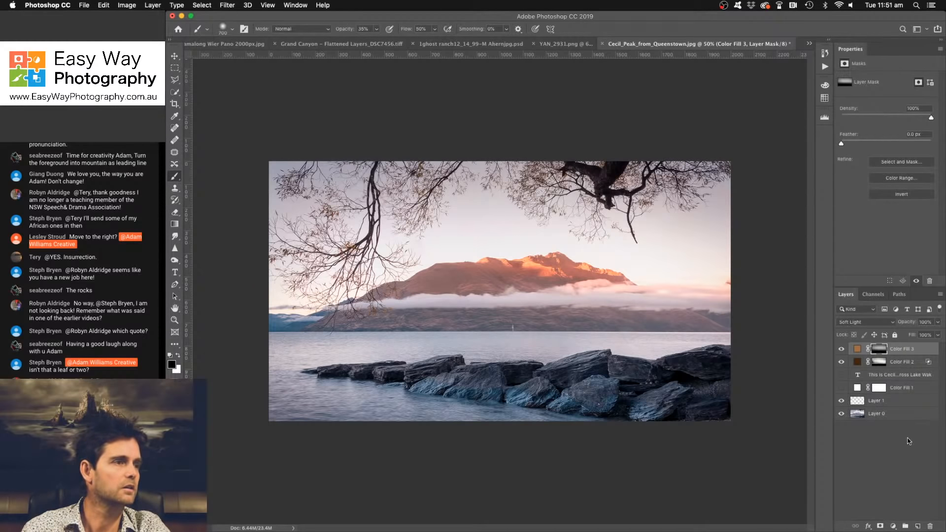
left_click(893, 526)
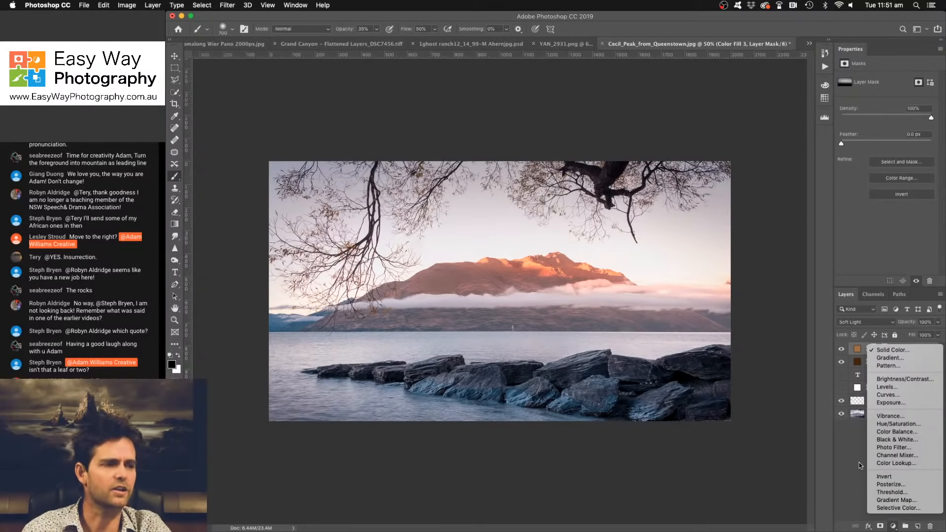
left_click(859, 446)
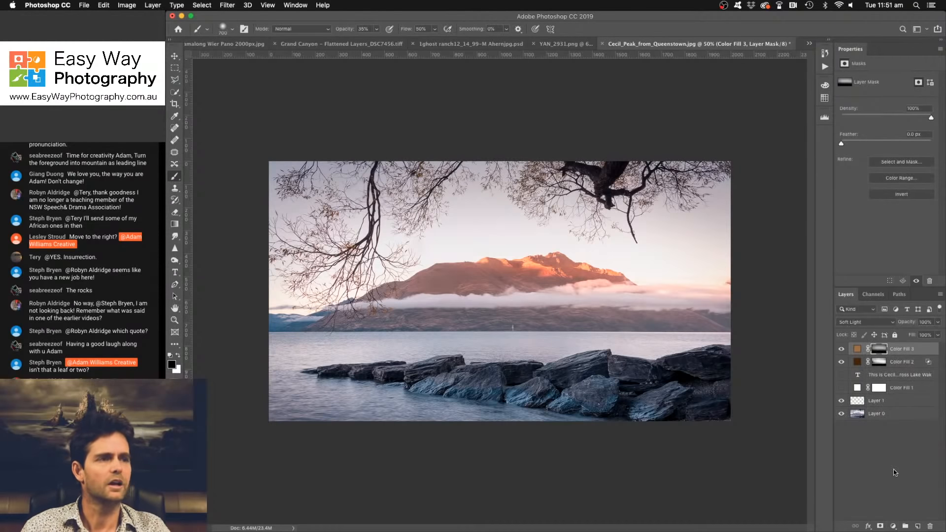
left_click(842, 349)
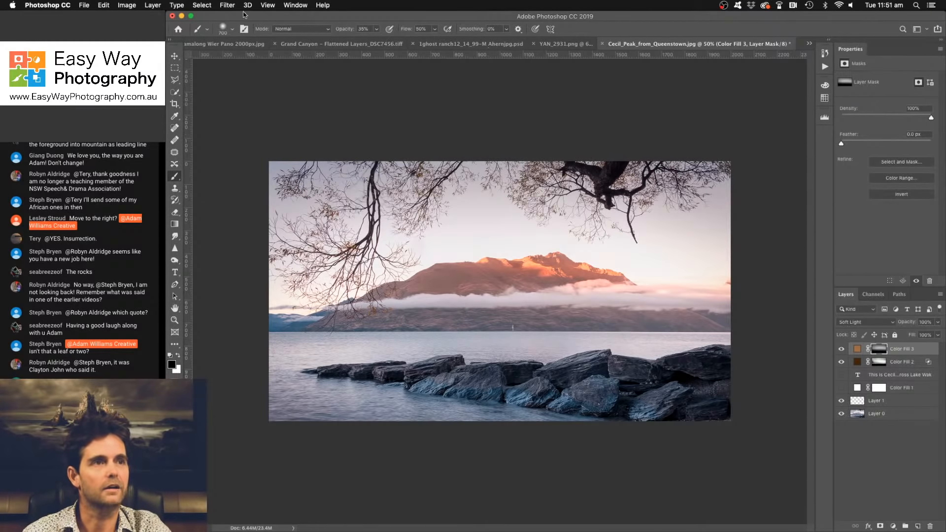
- Flatten the layered photo into a single background and discard the hidden layers
left_click(226, 6)
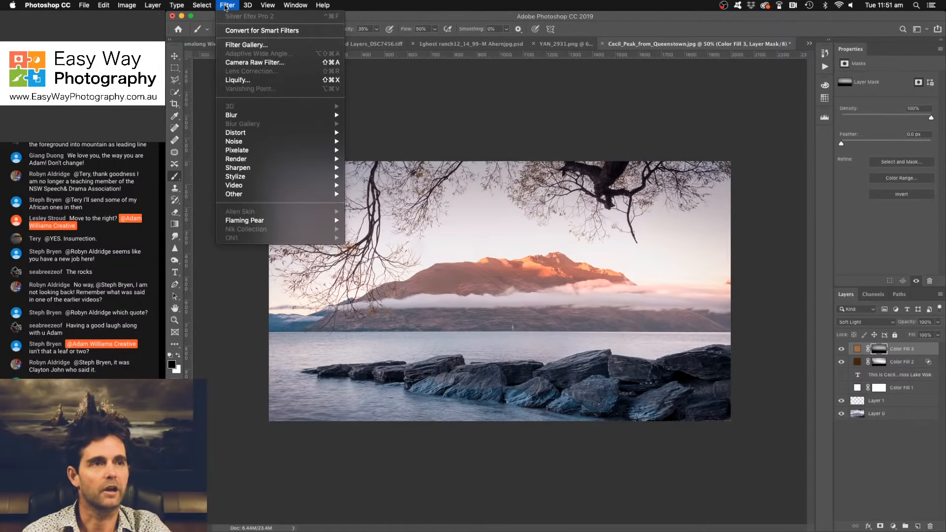
mouse_move(156, 6)
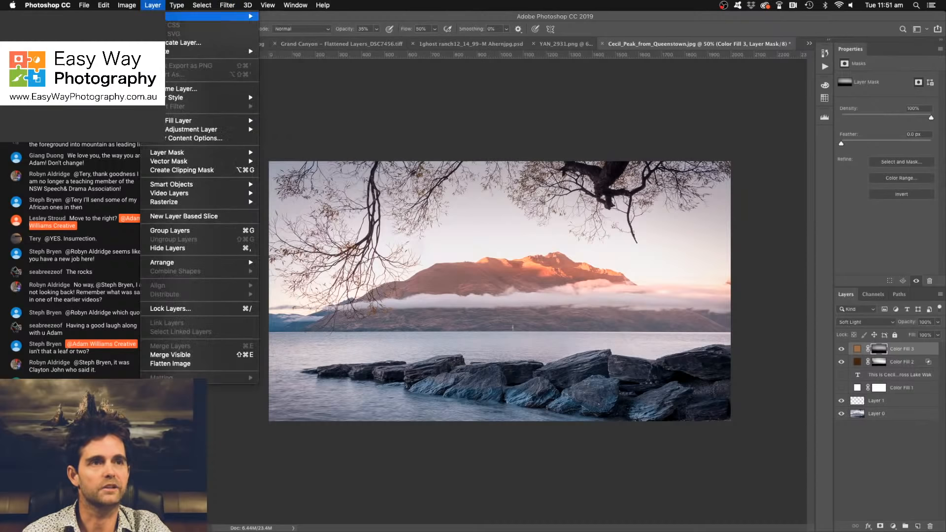
left_click(217, 364)
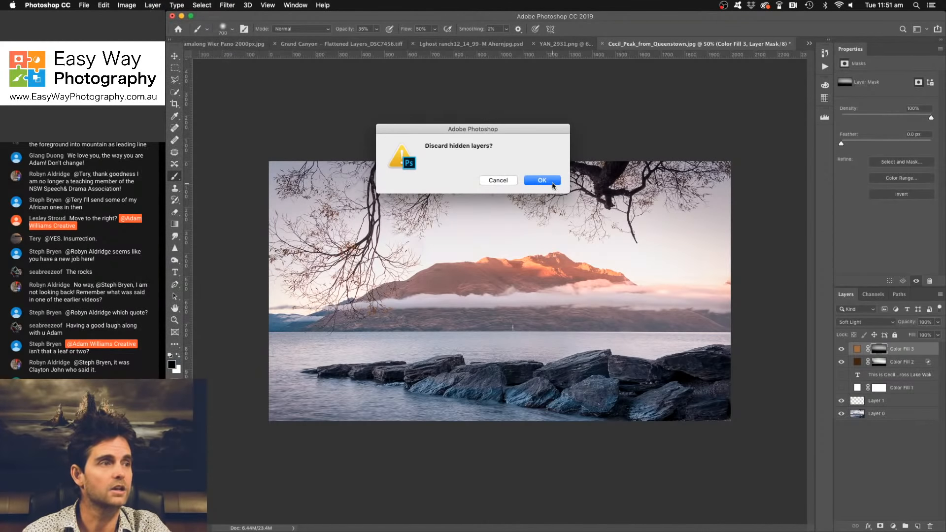
left_click(542, 180)
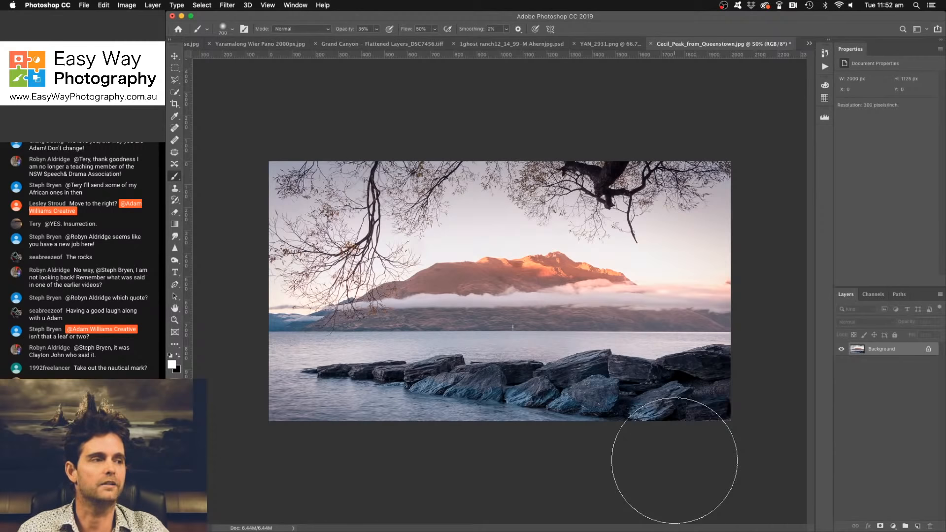
- Crop the photo to a 1:1 square containing the hanging left branches and part of the mountain, and flatten it
left_click(175, 104)
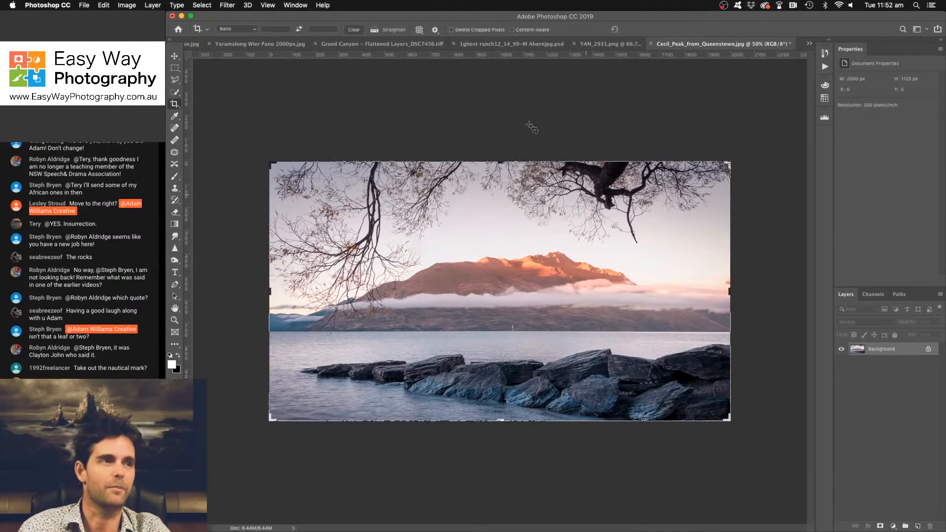
left_click(254, 29)
left_click(289, 71)
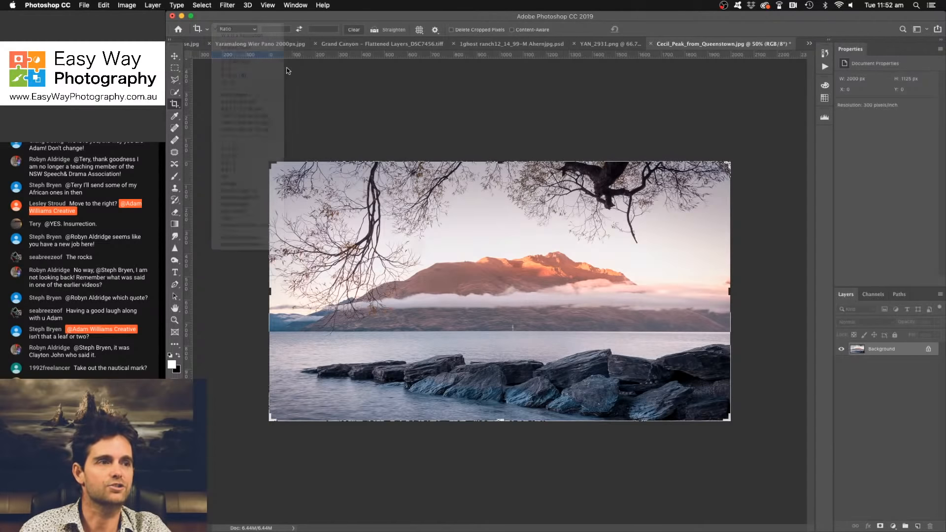
left_click_drag(508, 263, 608, 267)
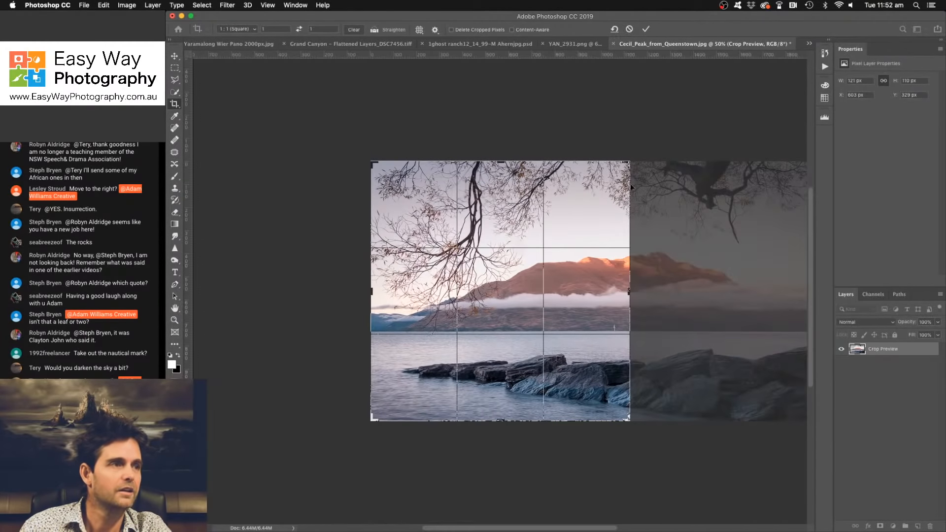
left_click(646, 29)
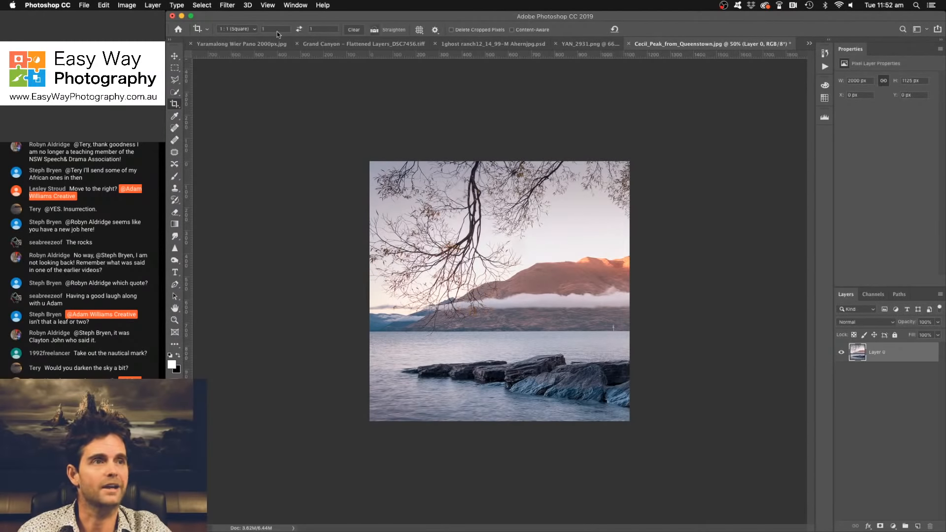
left_click(158, 5)
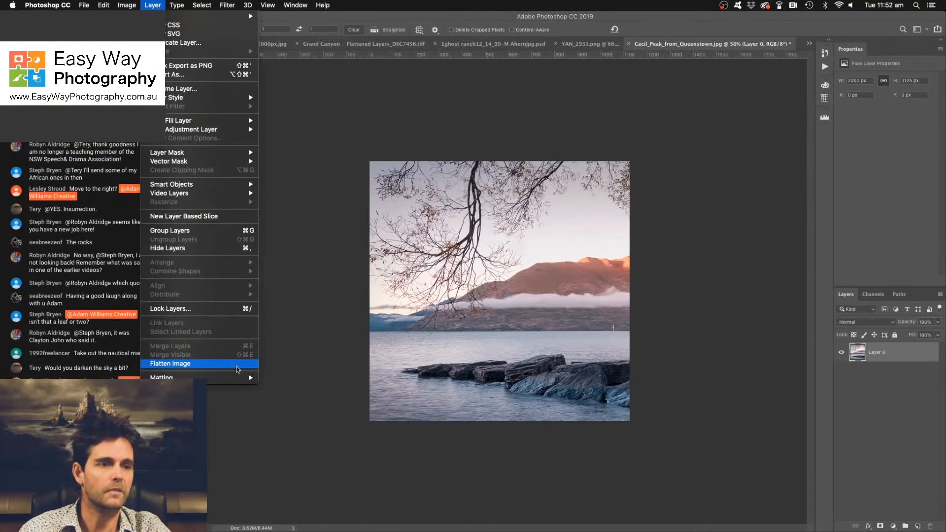
left_click(236, 366)
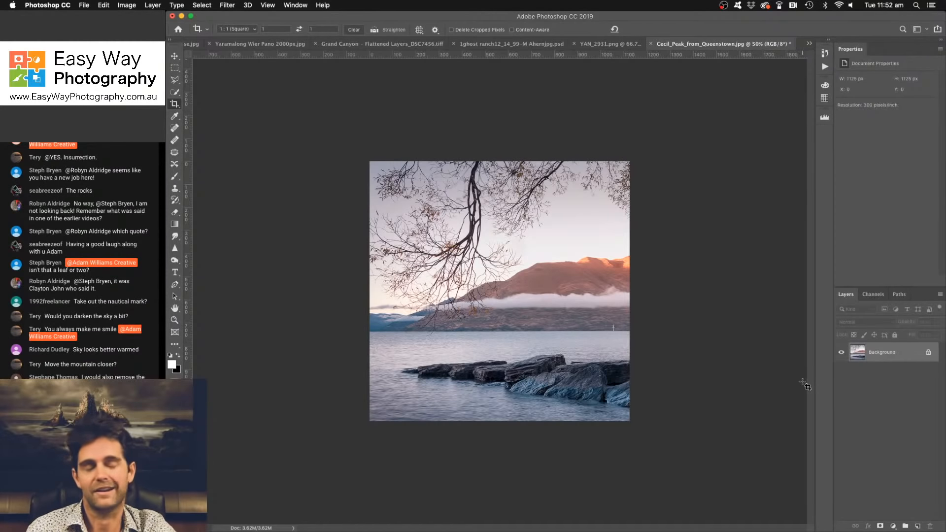
- Duplicate the square background onto a new layer and set its blend mode to Darken
key("super+j")
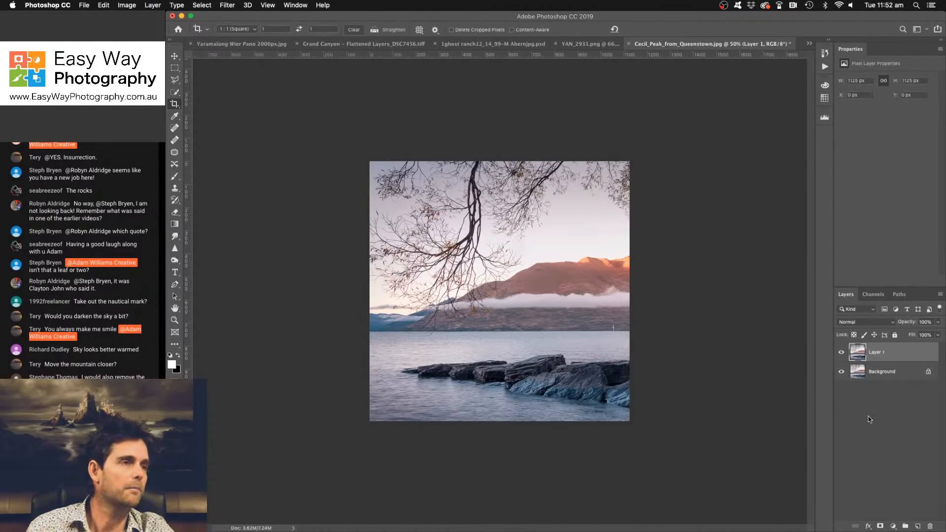
left_click(879, 322)
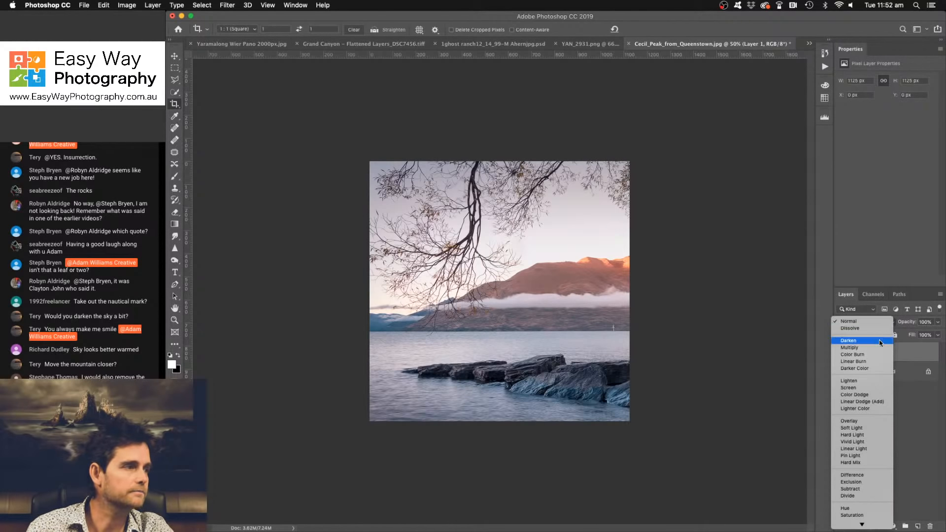
left_click(862, 341)
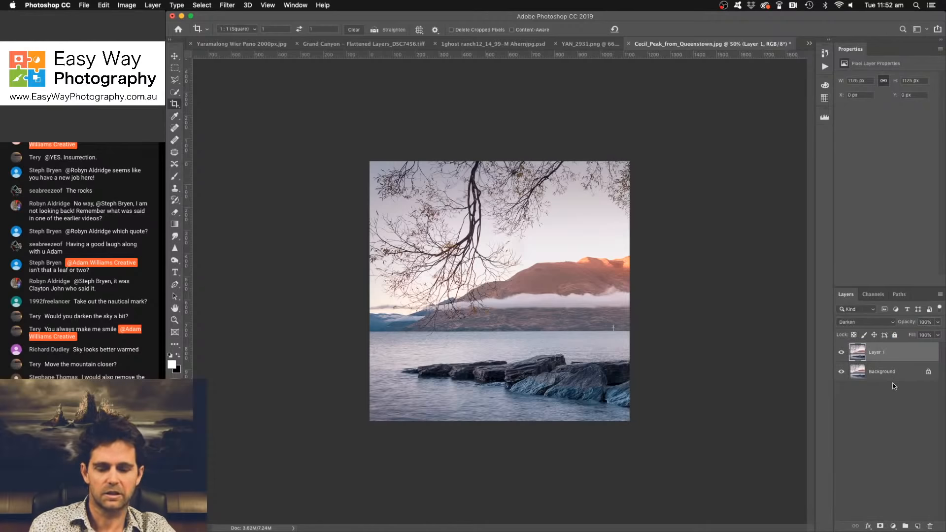
- Flip the Darken copy horizontally to mirror the scene and stamp all visible layers onto a new layer
key("super+t")
right_click(536, 271)
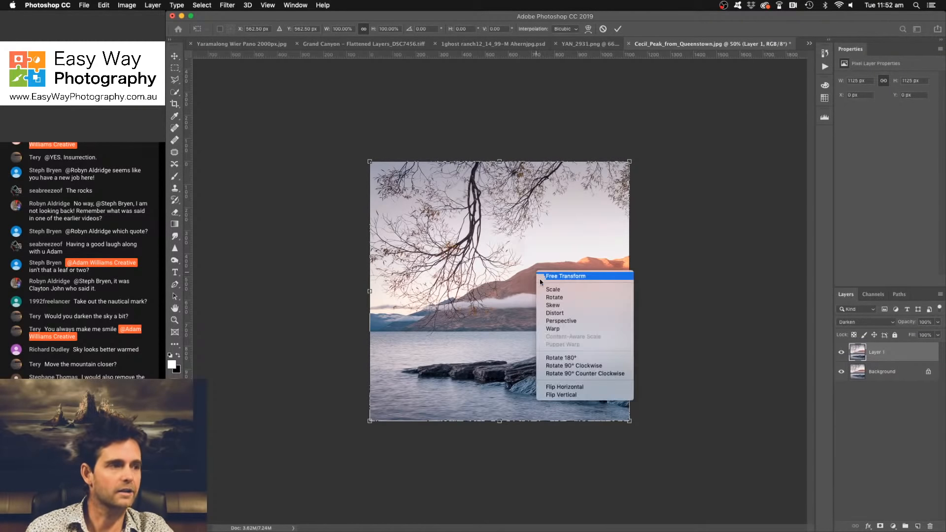
left_click(577, 386)
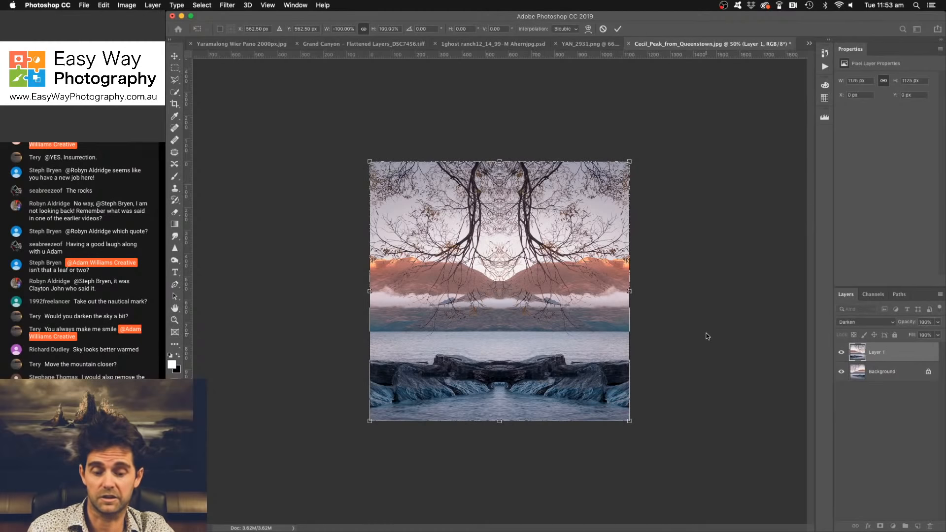
left_click(617, 28)
key("c")
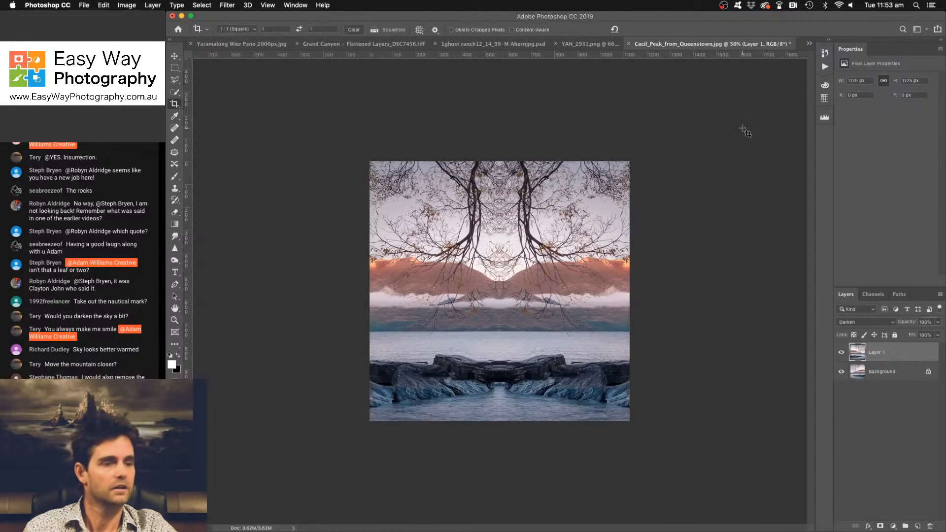
key("super")
key("super+alt+shift+e")
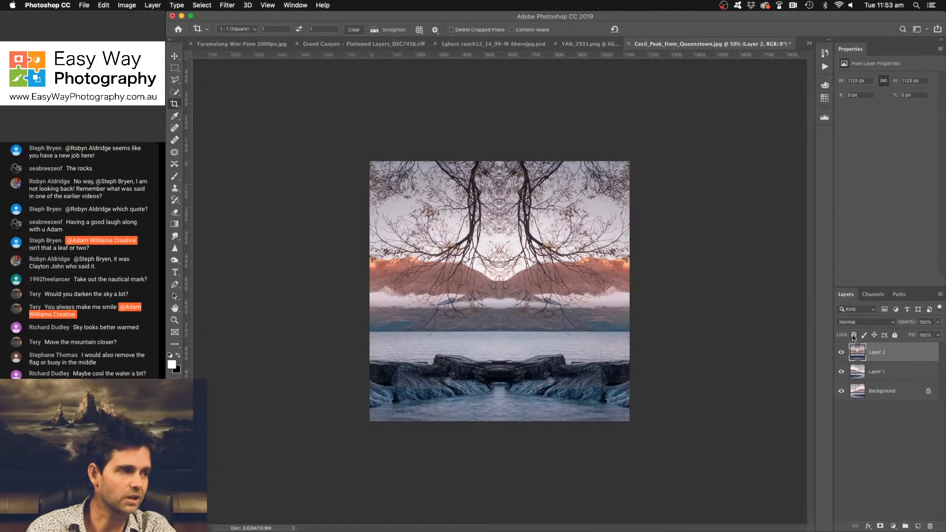
- Set the stamped layer's blend mode to Darken and flip it vertically to mirror the scene top to bottom
left_click(870, 322)
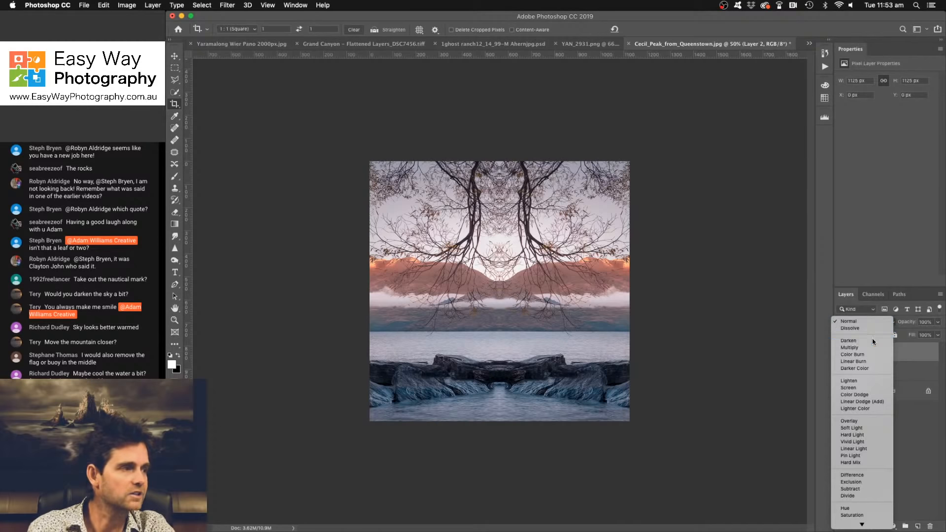
left_click(872, 338)
key("super+t")
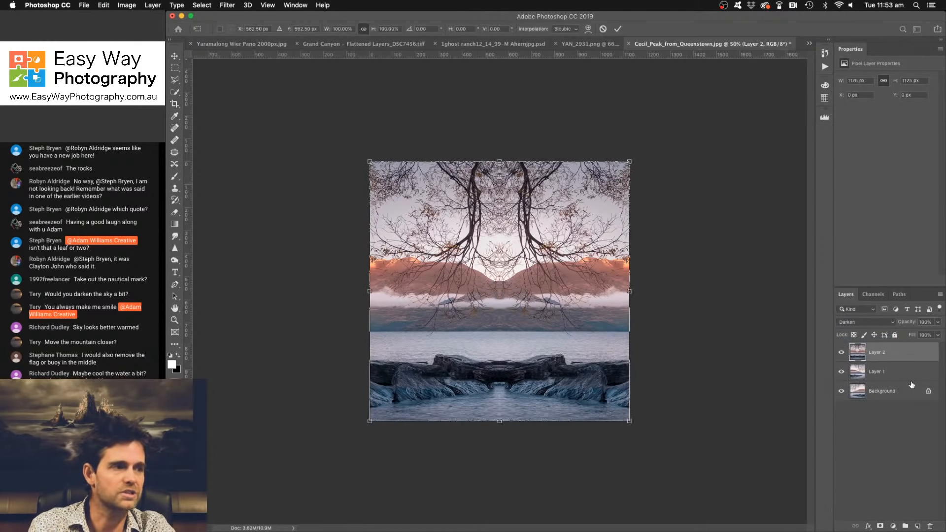
right_click(552, 315)
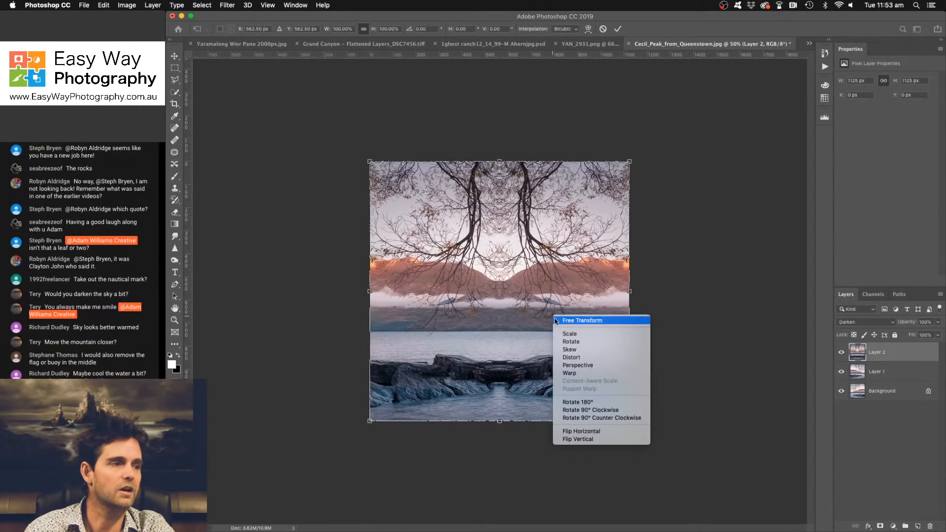
left_click(600, 441)
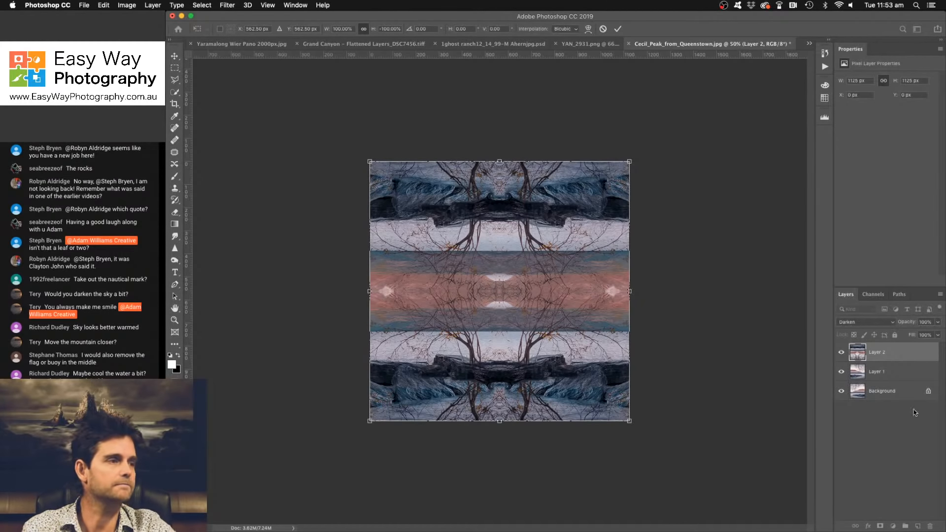
left_click(618, 28)
key("c")
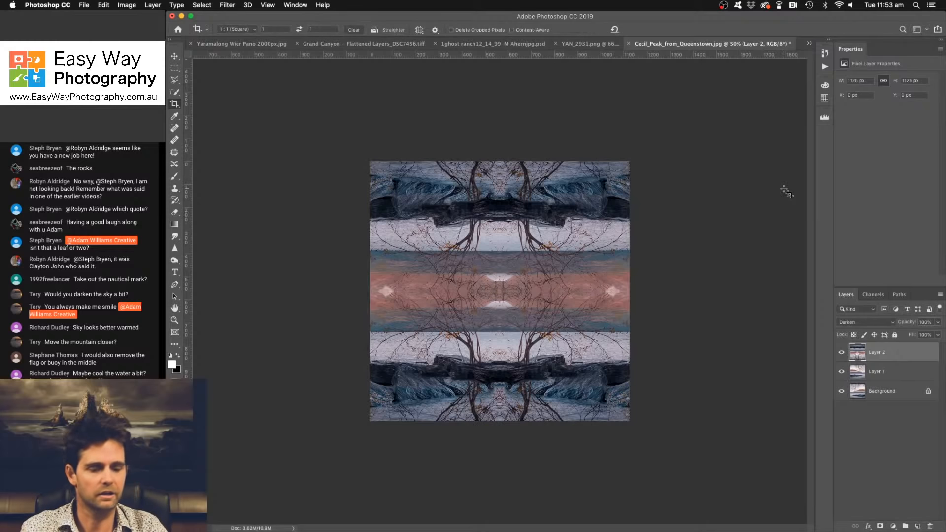
- Stamp the vertically mirrored composite onto a new layer and set its blend mode to Darken
key("super+alt+shift+e")
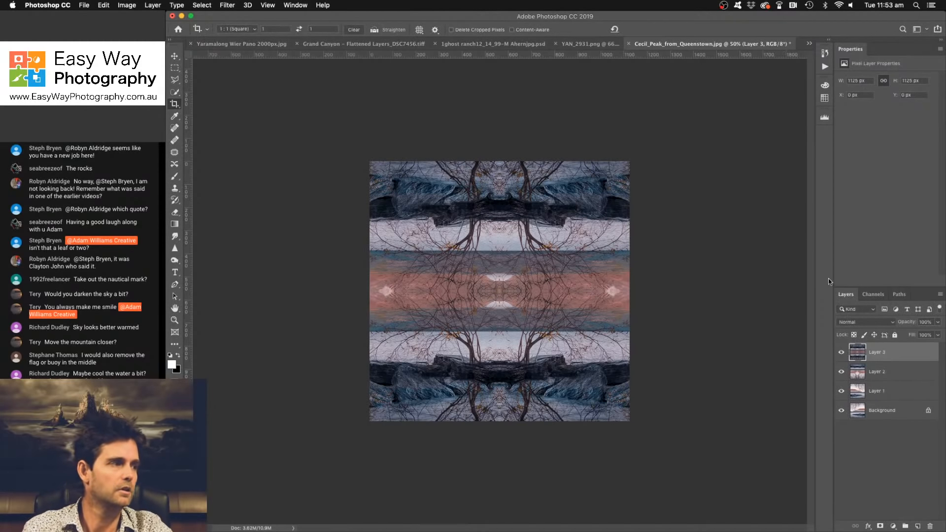
left_click(858, 322)
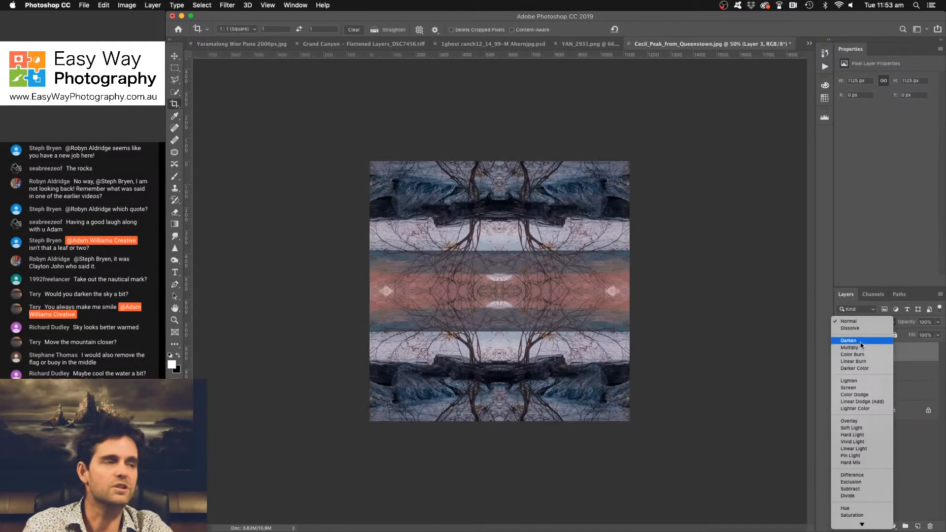
left_click(860, 341)
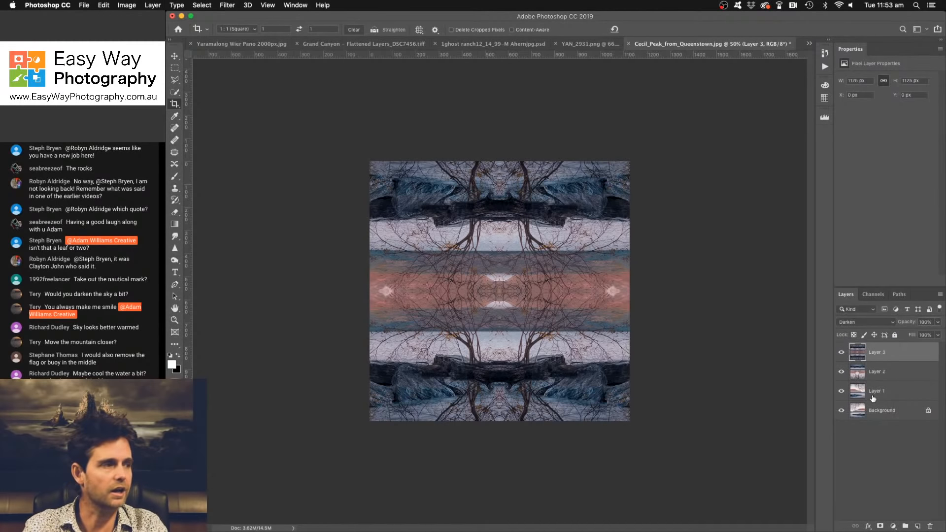
- Rotate the new Darken layer 90° clockwise over the layers beneath it
key("t")
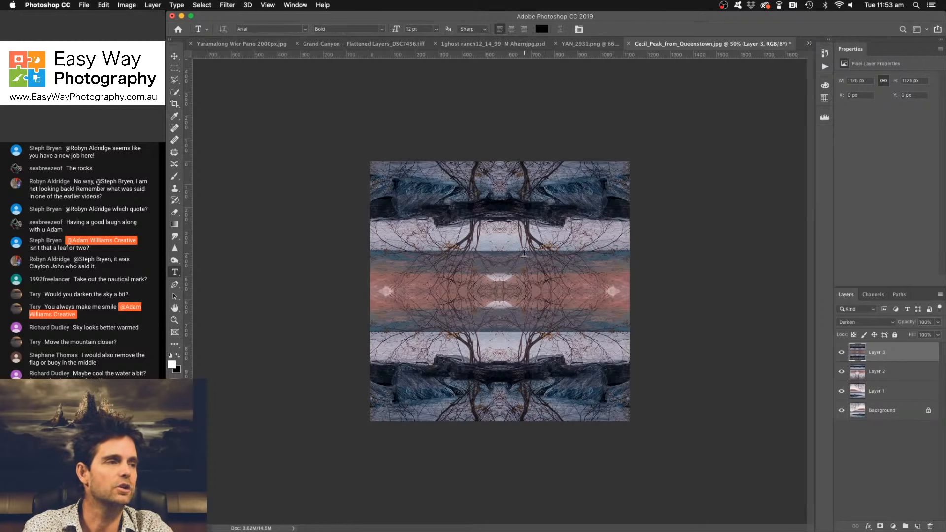
right_click(524, 252)
key("Escape")
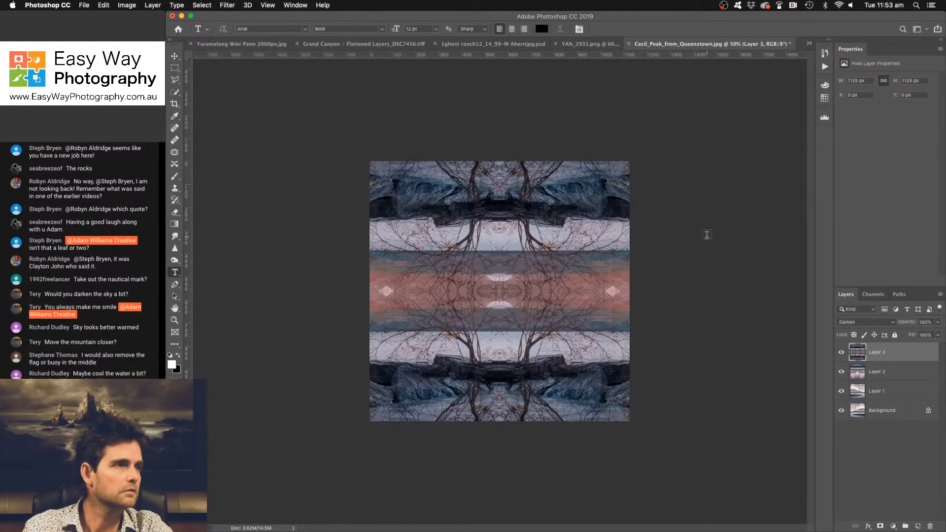
key("super+t")
right_click(469, 265)
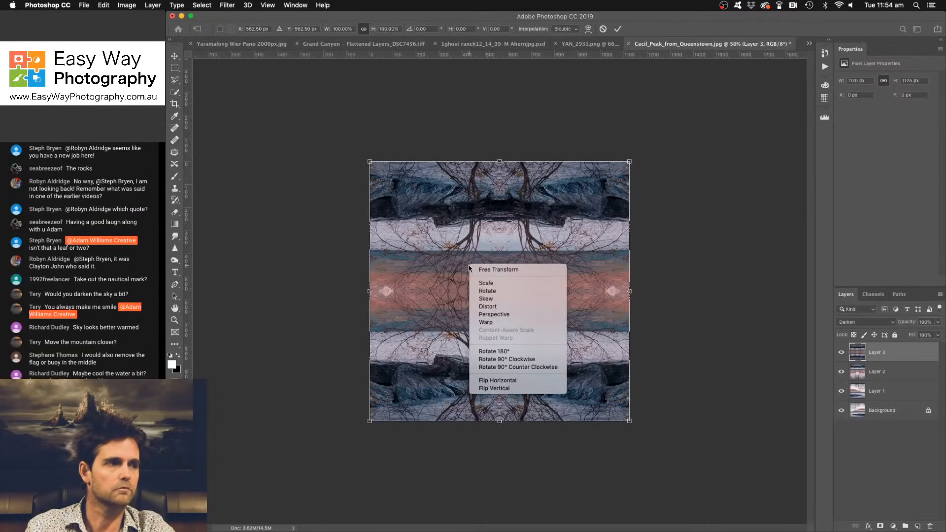
left_click(523, 359)
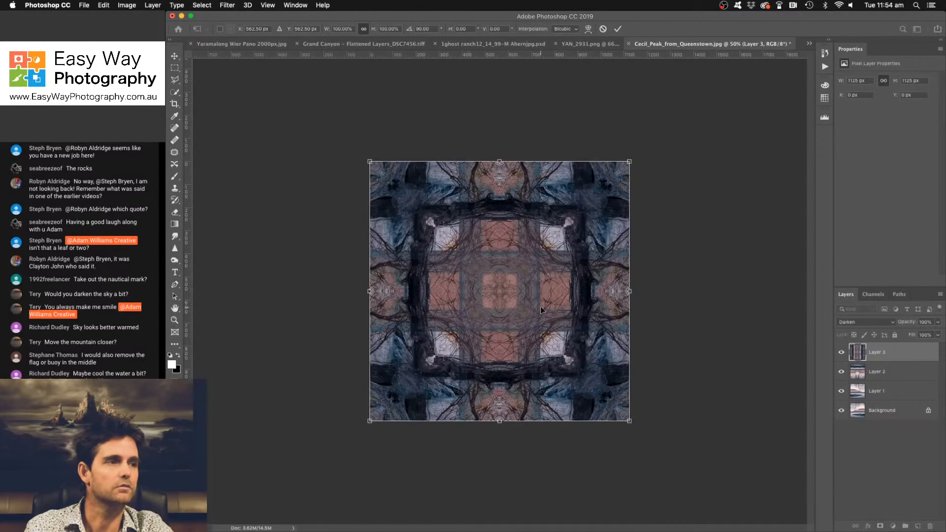
left_click(618, 28)
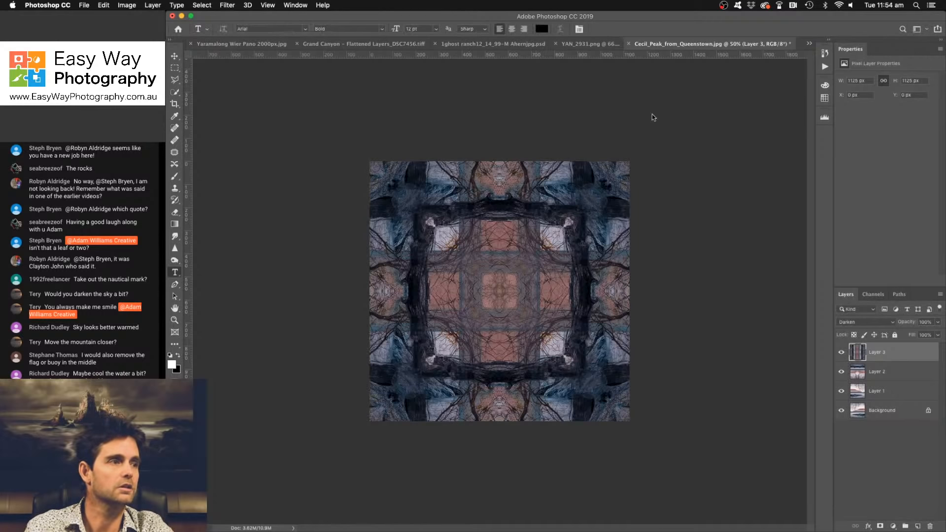
- Stamp the square-framed pattern onto another new layer and set that layer to Darken
key("super+j")
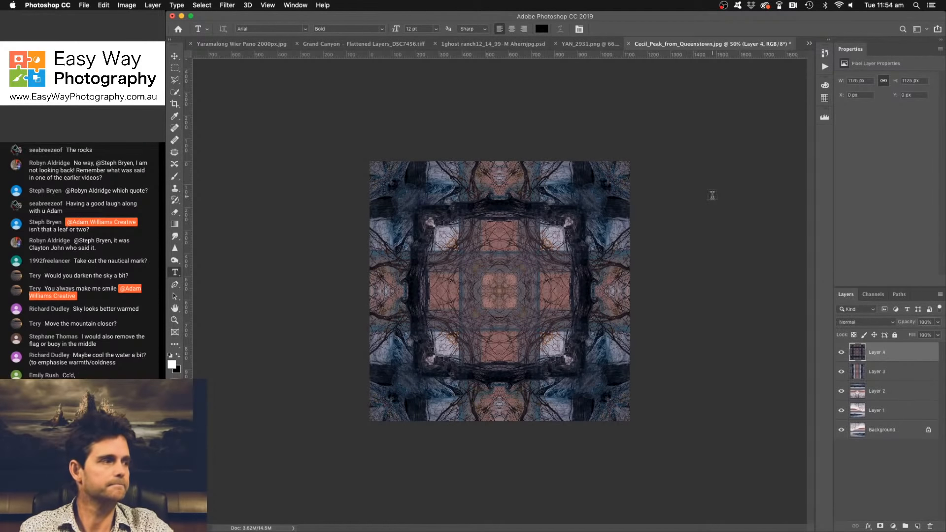
left_click(871, 322)
left_click(870, 341)
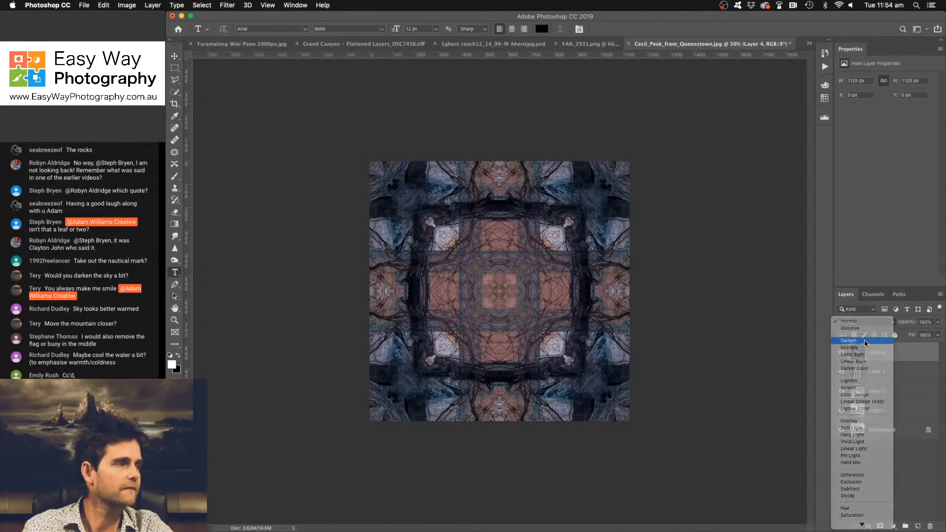
- Rotate the top Darken layer by 45° around its center
key("super+t")
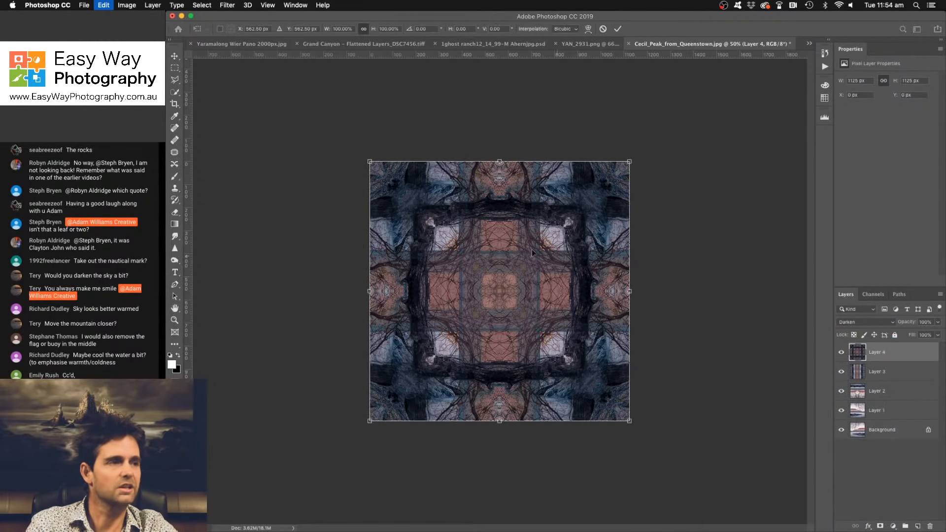
right_click(508, 249)
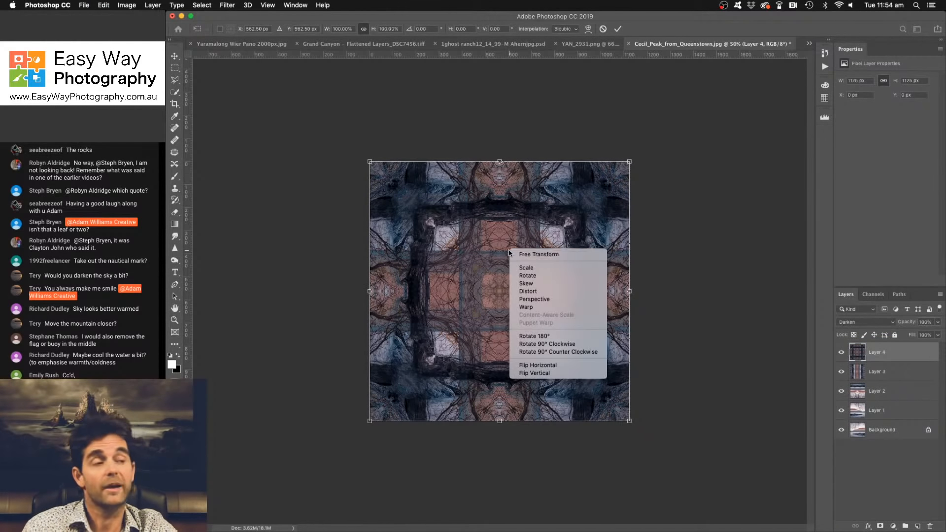
left_click(466, 137)
left_click(420, 29)
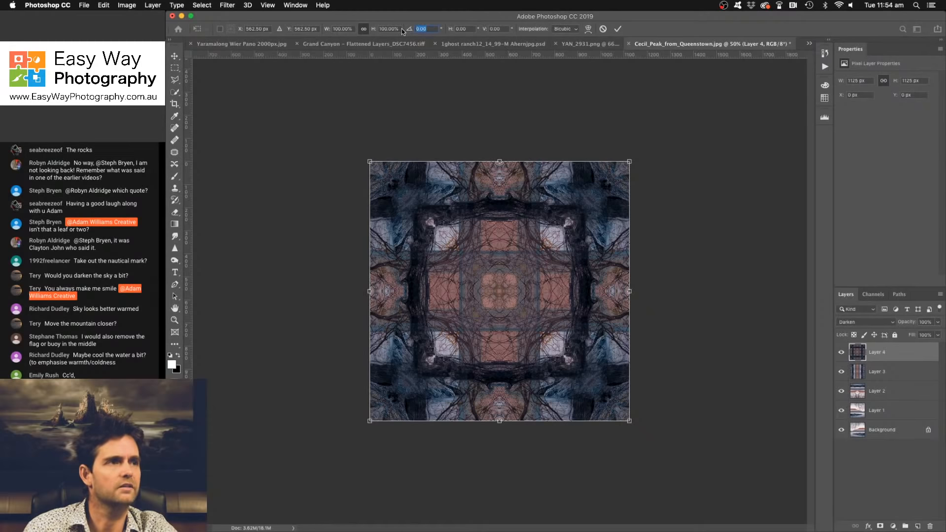
type("45")
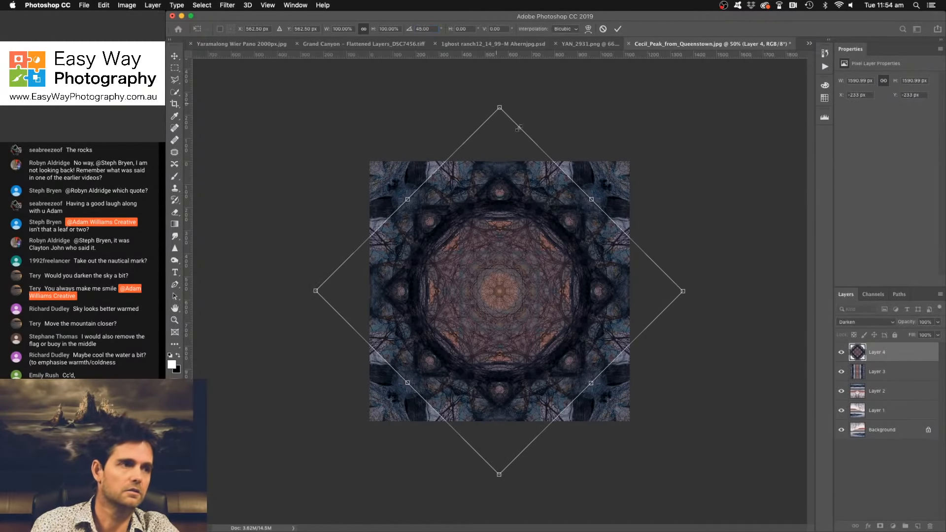
left_click(618, 29)
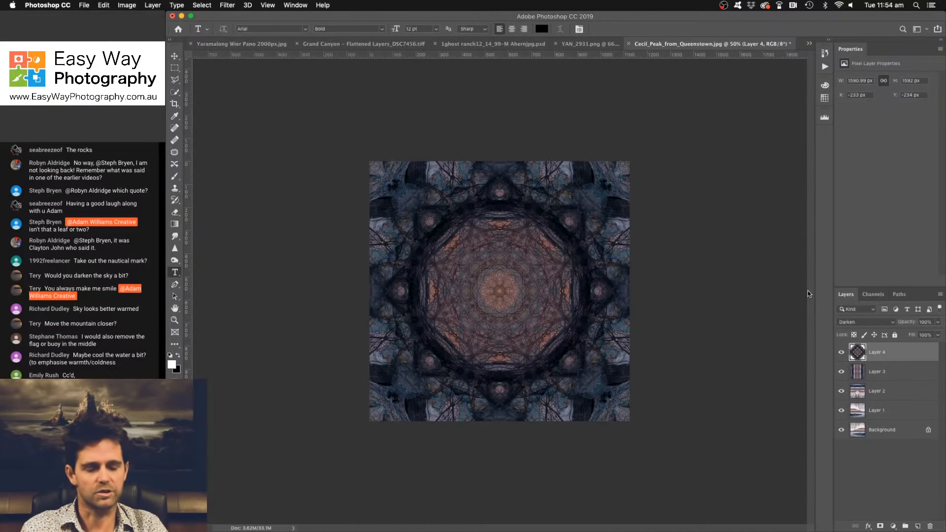
- Stamp the octagonal pattern onto a new top layer with the Darken blend mode
key("super+alt+shift+e")
left_click(859, 323)
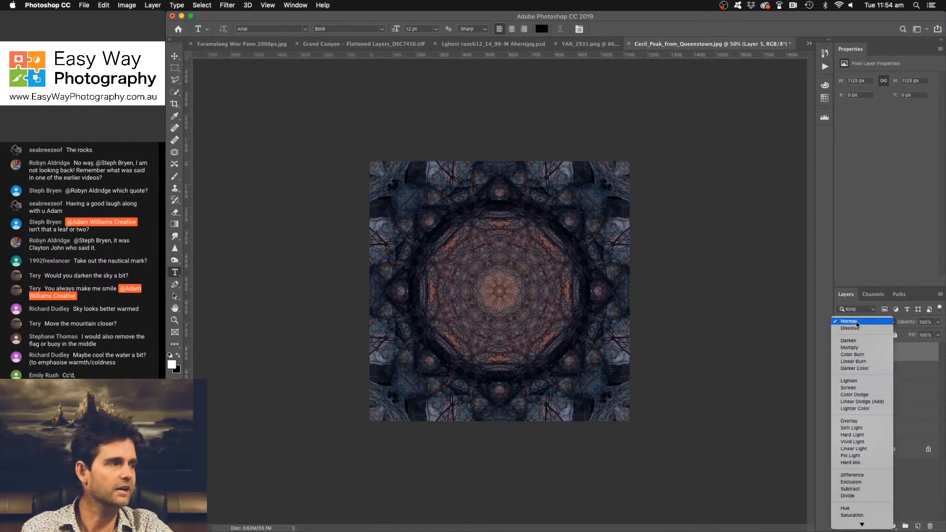
left_click(854, 340)
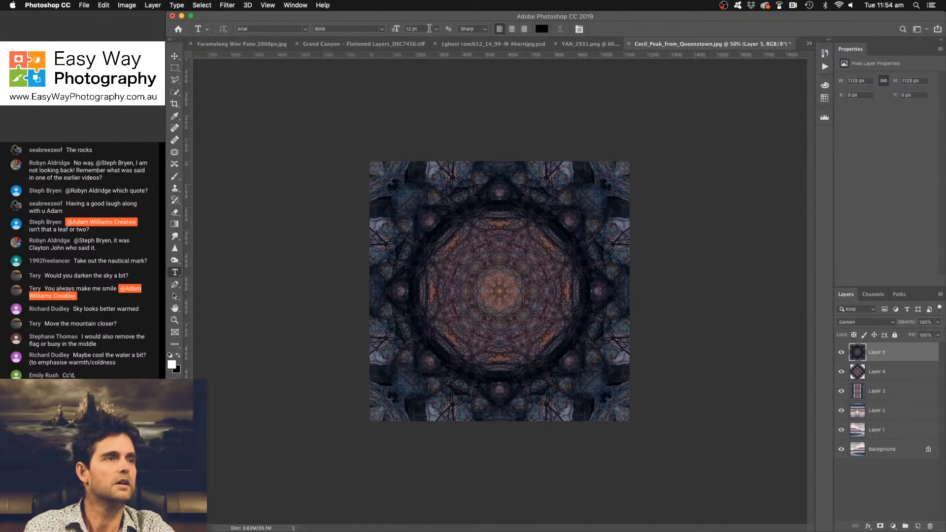
- Rotate the top stamped layer by 22.5° to form a circular mandala pattern
key("super+t")
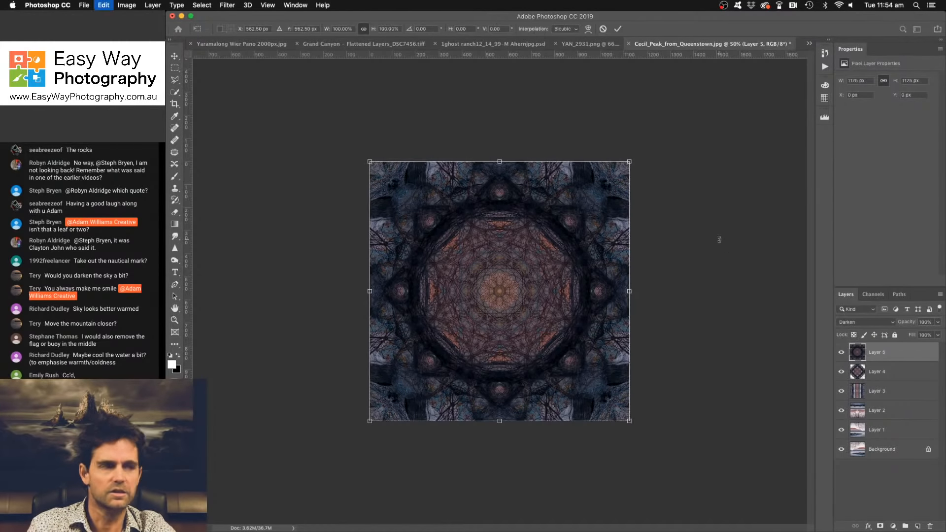
left_click(423, 29)
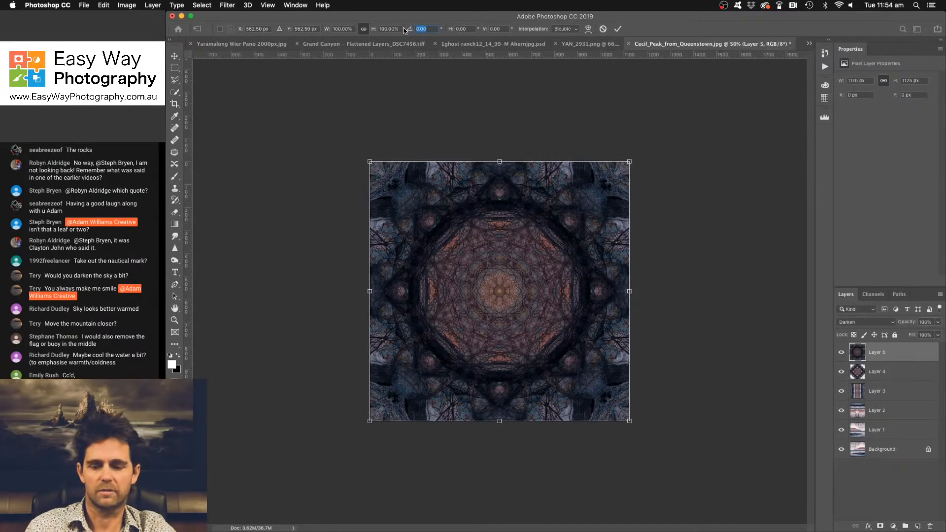
type("22.5")
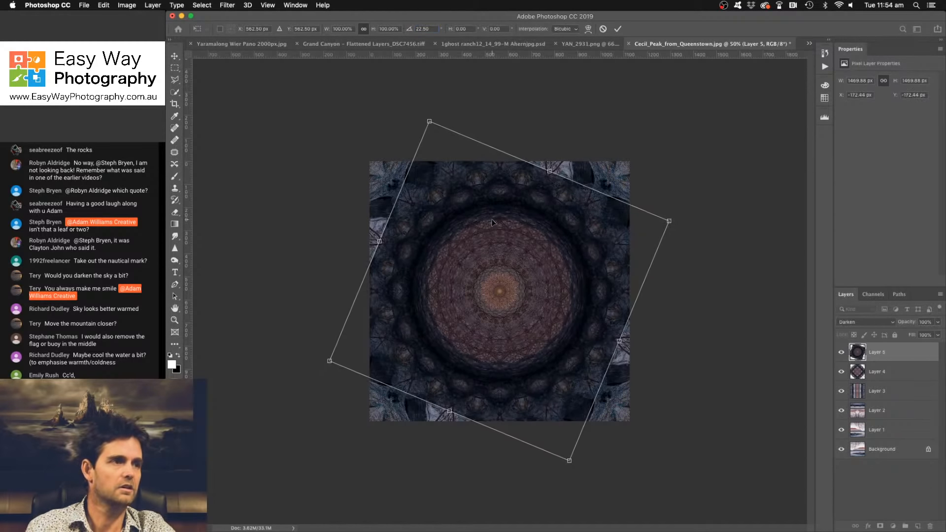
key("Return")
key("t")
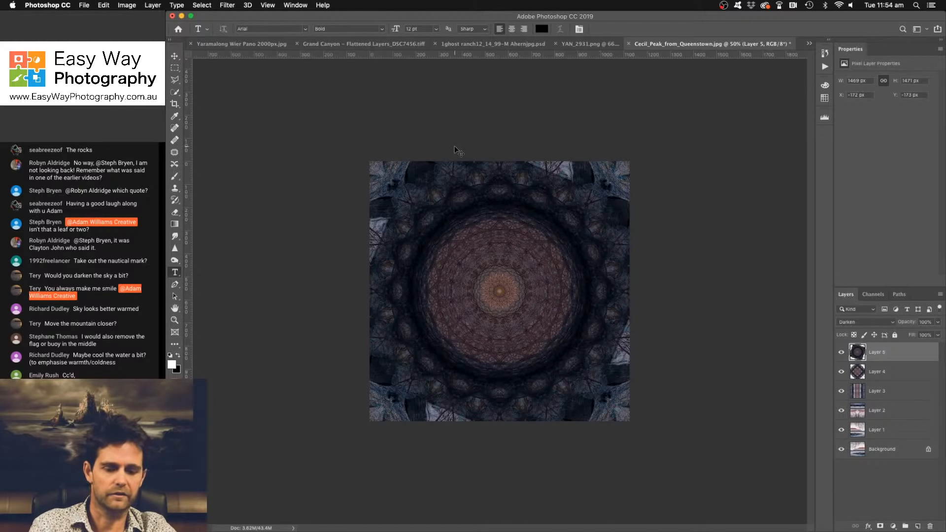
- Add a Curves adjustment layer above the mandala and apply its automatic correction
key("super+1")
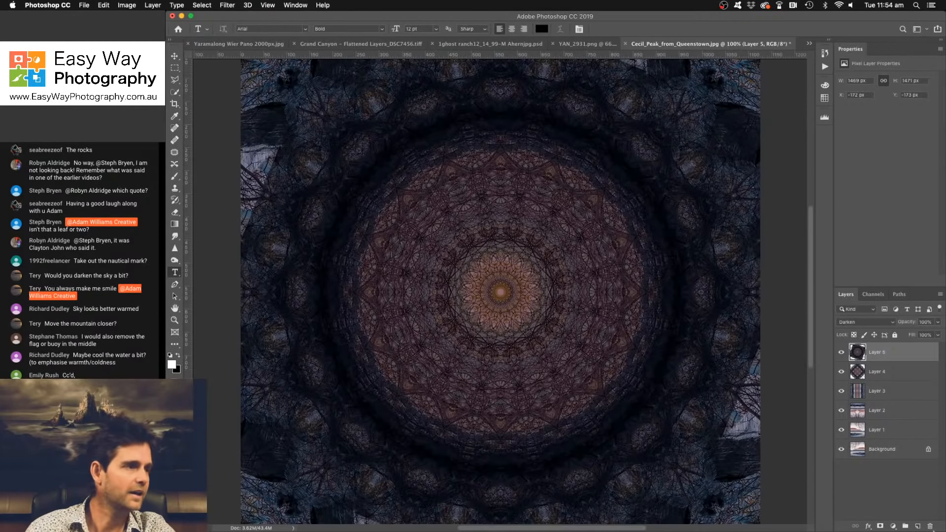
left_click(894, 527)
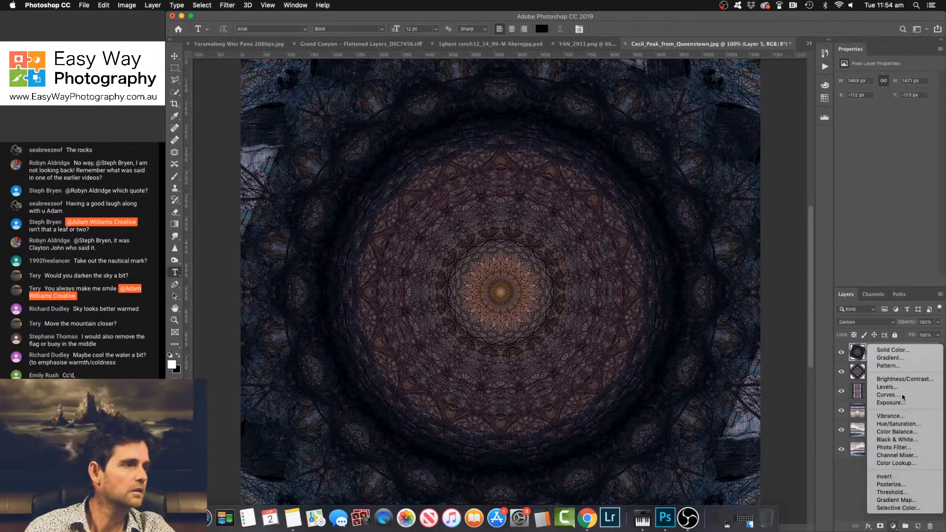
left_click(888, 395)
left_click(921, 93)
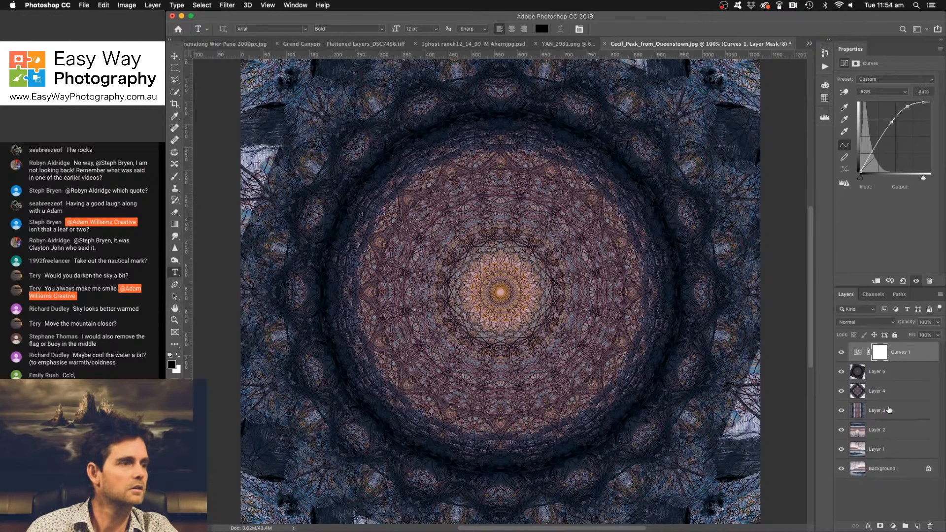
- Add a second Curves layer for strong contrast, raising input 82 to output 198 and placing a shadow point at input 32, output 27
left_click(893, 529)
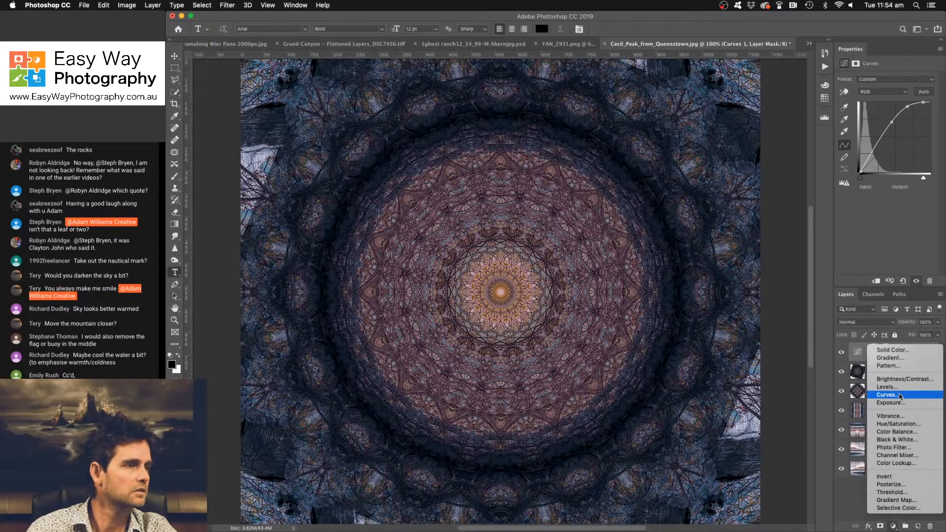
left_click(888, 395)
left_click(844, 92)
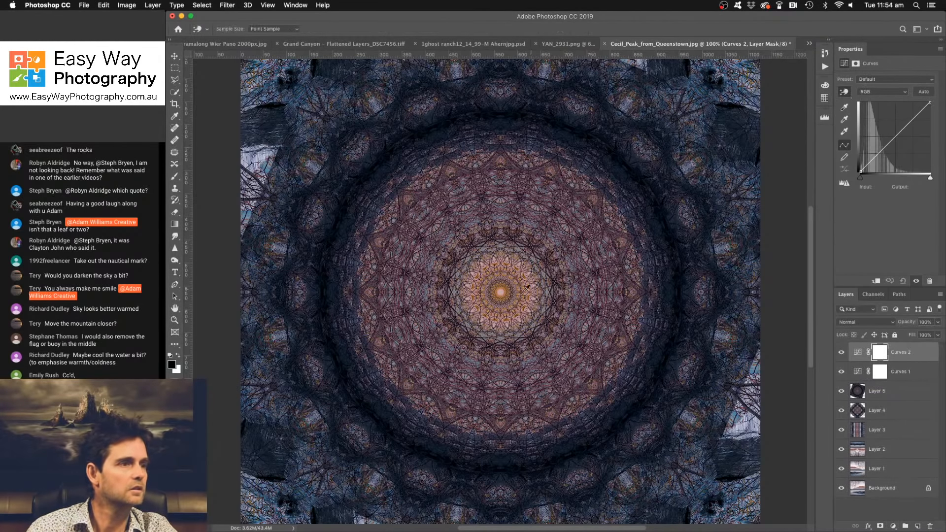
left_click(523, 285)
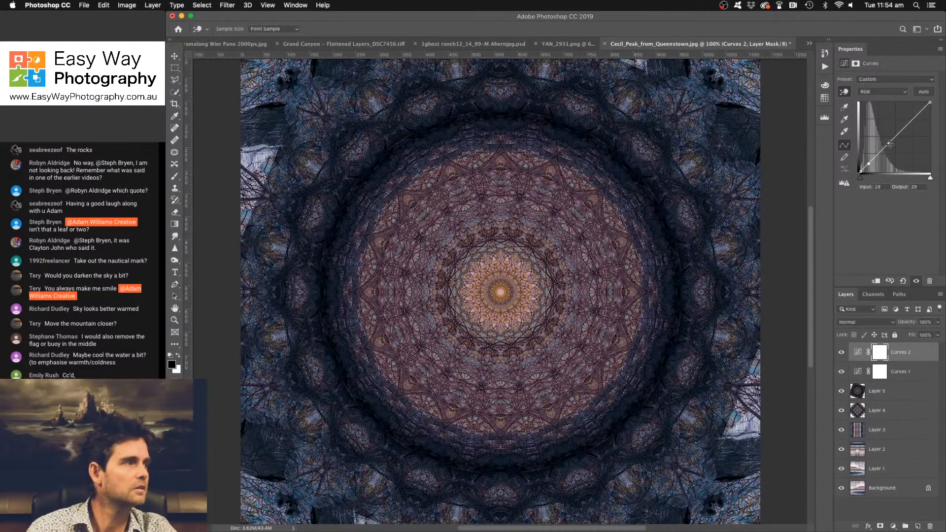
left_click_drag(889, 143, 883, 129)
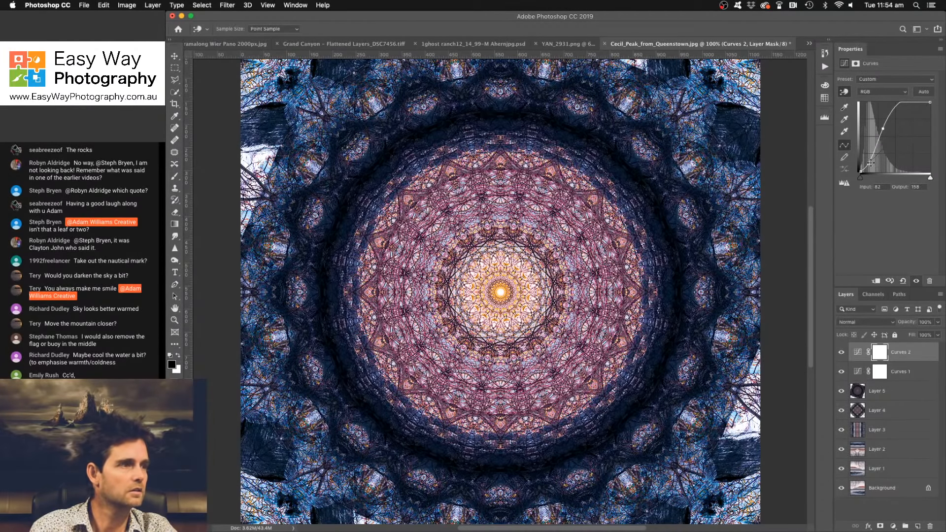
left_click(872, 164)
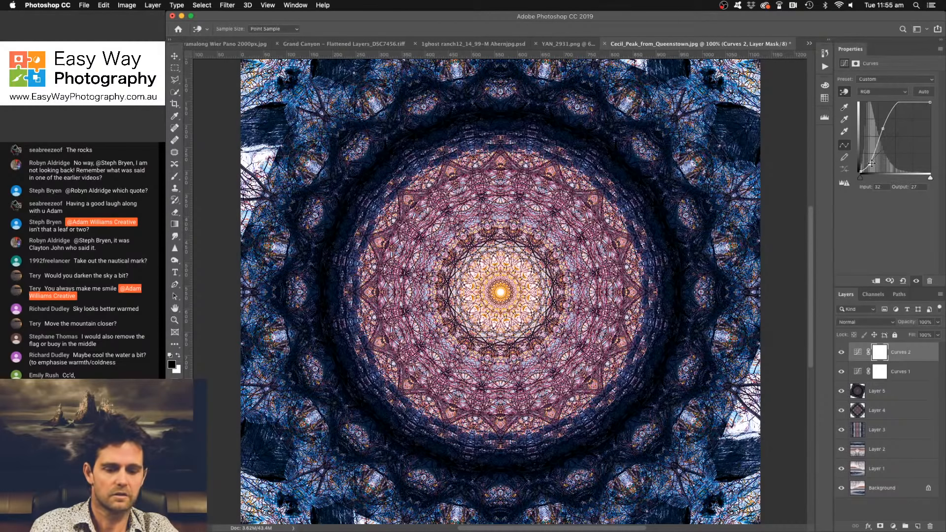
key("super+minus")
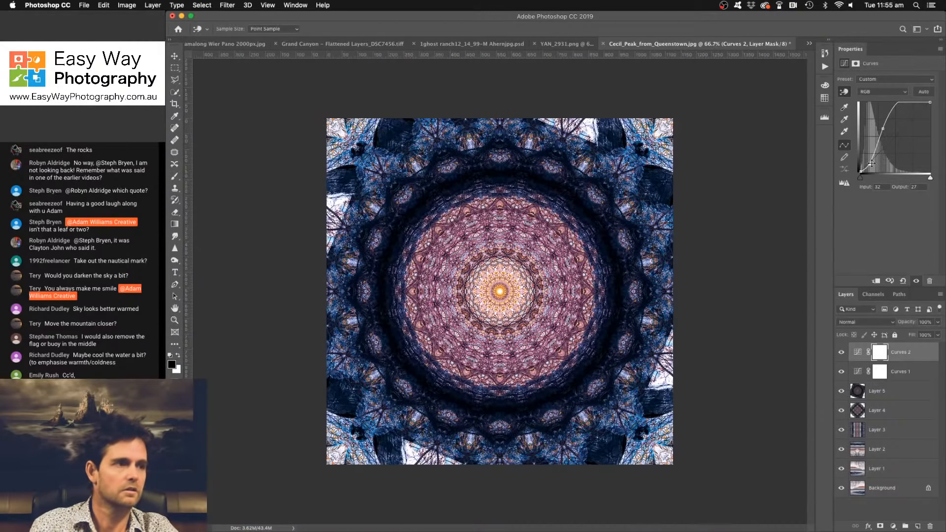
- Crop the mandala to a smaller centred square that trims off the white patches around its edges
left_click(175, 104)
left_click_drag(327, 119, 350, 143)
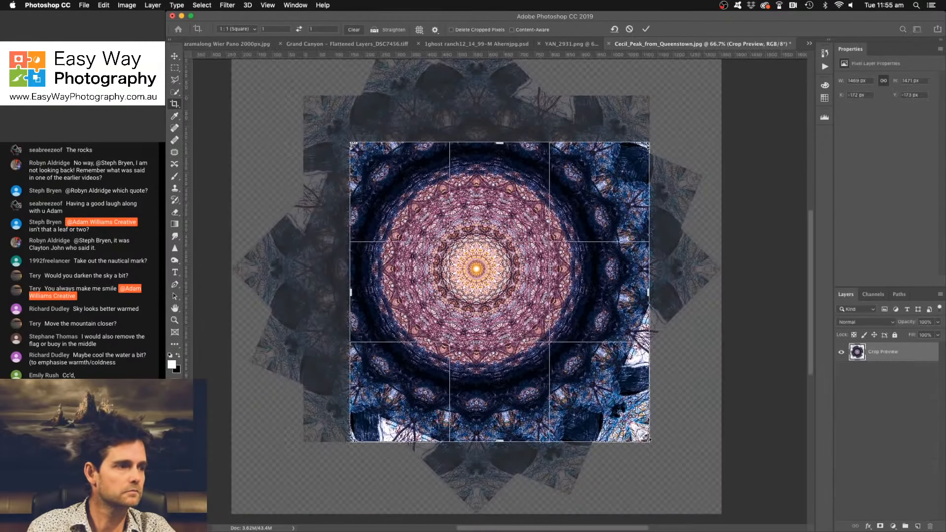
key("super+z")
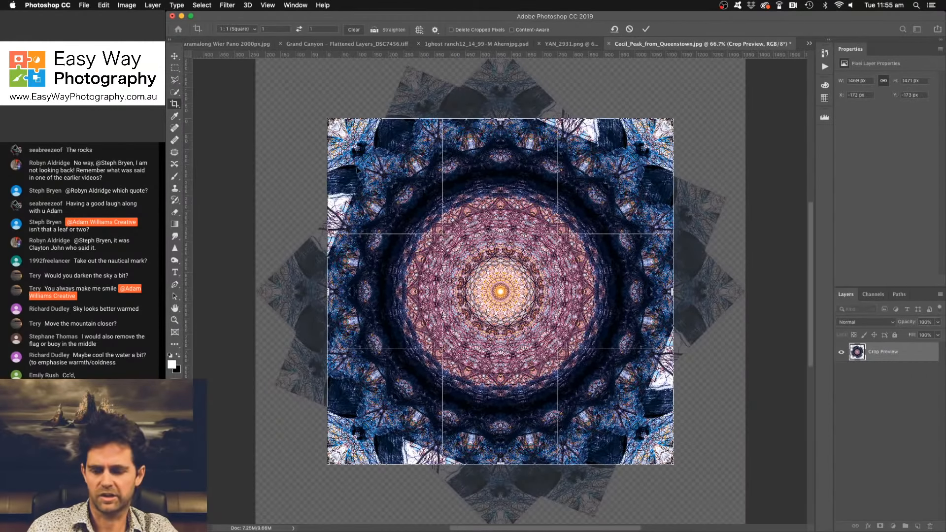
left_click_drag(326, 118, 365, 158)
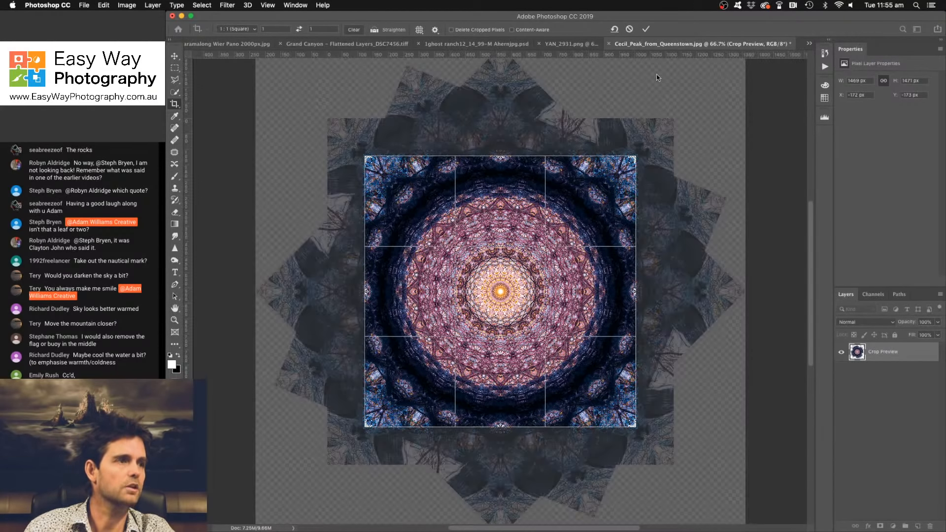
left_click(646, 29)
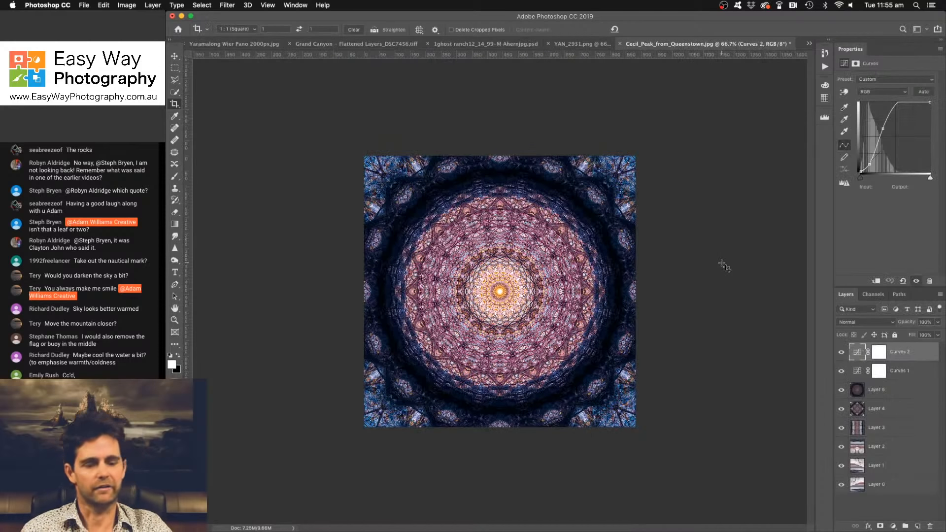
key("super+1")
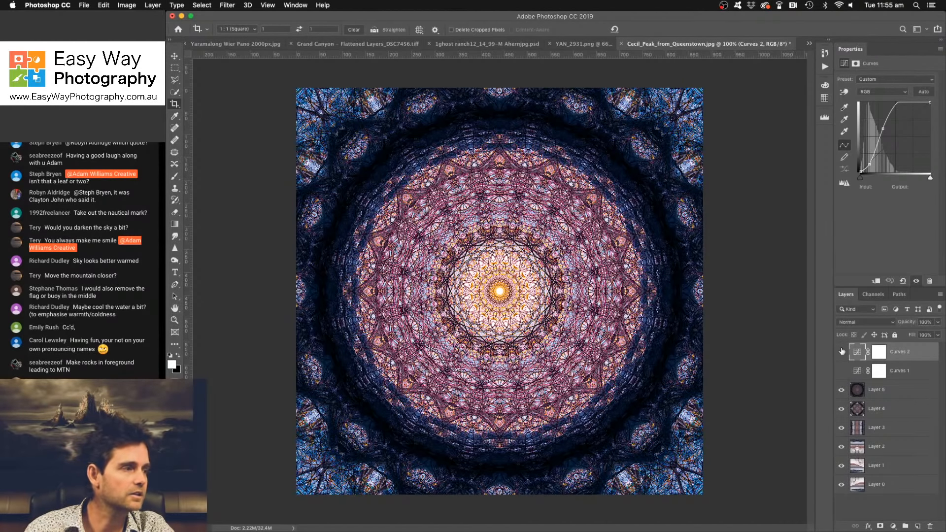
- Hide both Curves adjustment layers and set Layer 5 to the Lighten blend mode
left_click_drag(842, 352, 842, 371)
left_click(870, 394)
left_click(860, 322)
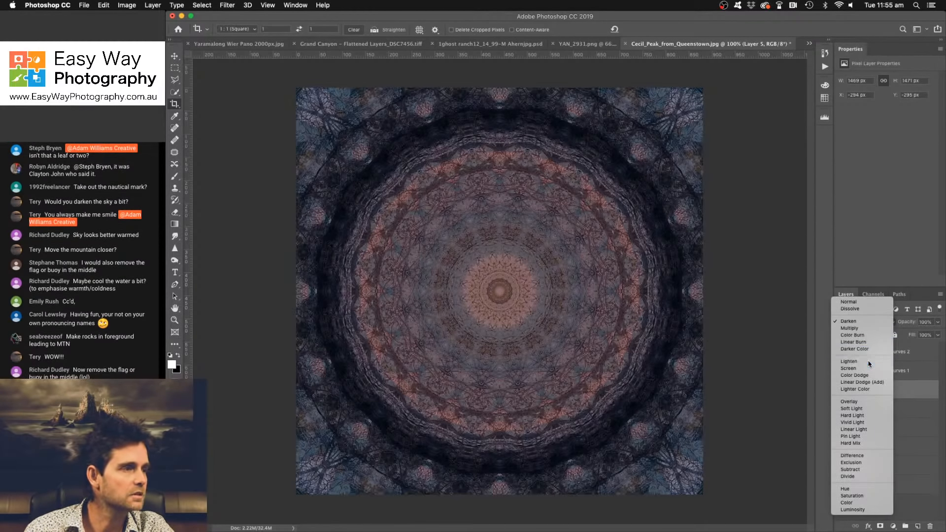
left_click(869, 363)
- Change the blend mode of Layer 4 to Lighten
left_click(886, 409)
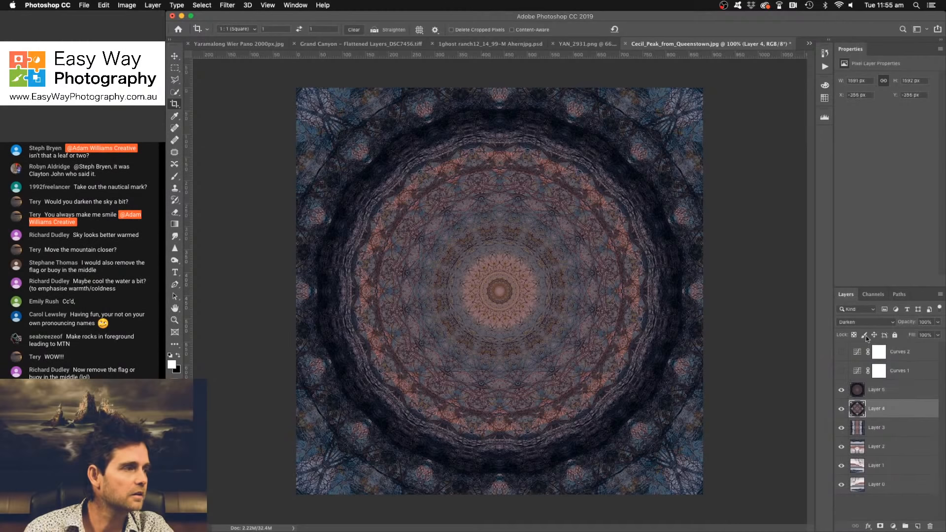
left_click(862, 322)
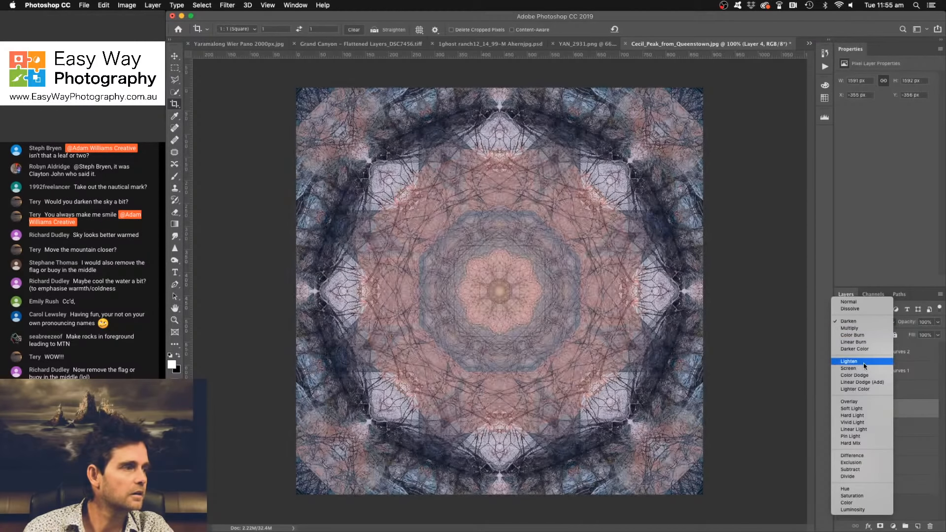
left_click(863, 364)
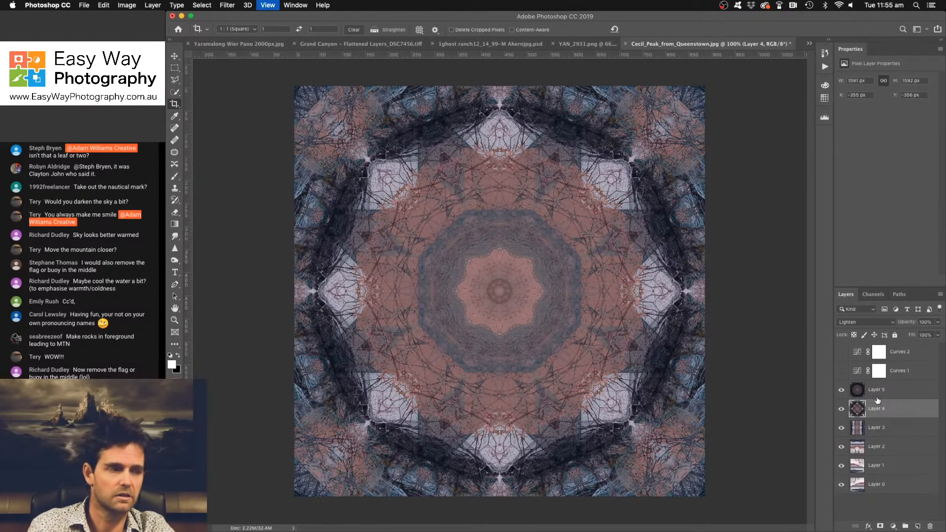
key("super+plus")
key("super+plus")
key("super+minus")
key("super+minus")
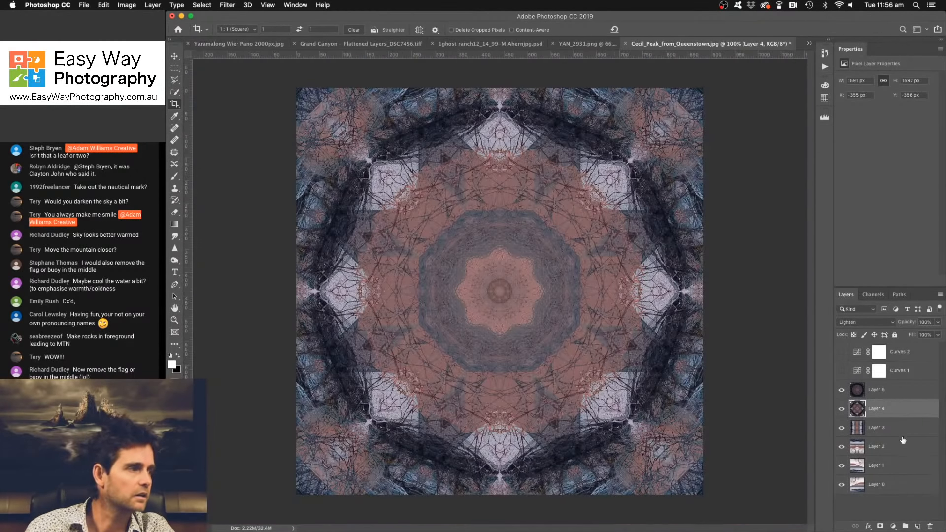
- Change the blend mode of Layer 3 to Lighten
left_click(900, 429)
left_click(864, 323)
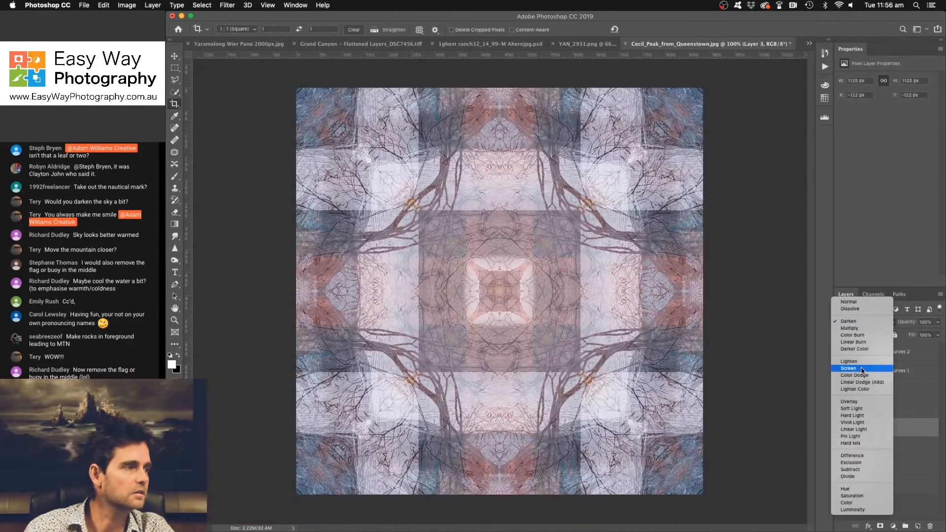
left_click(863, 363)
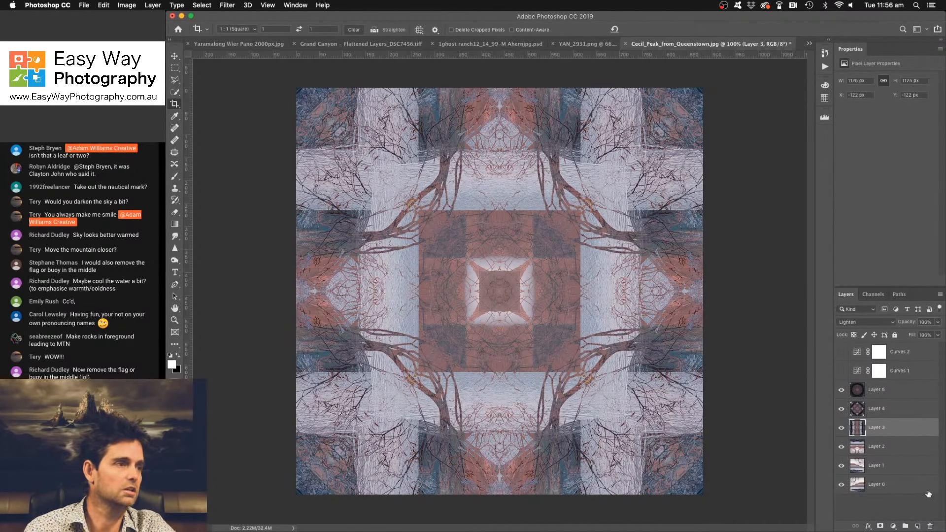
- Try the Darker Color and Lighten blend modes on Layer 2
left_click(900, 449)
left_click(867, 322)
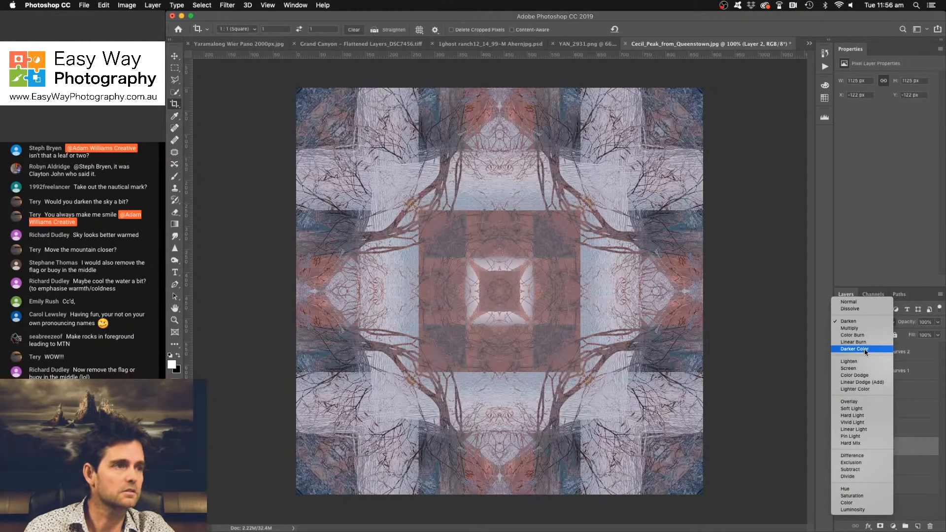
left_click(865, 351)
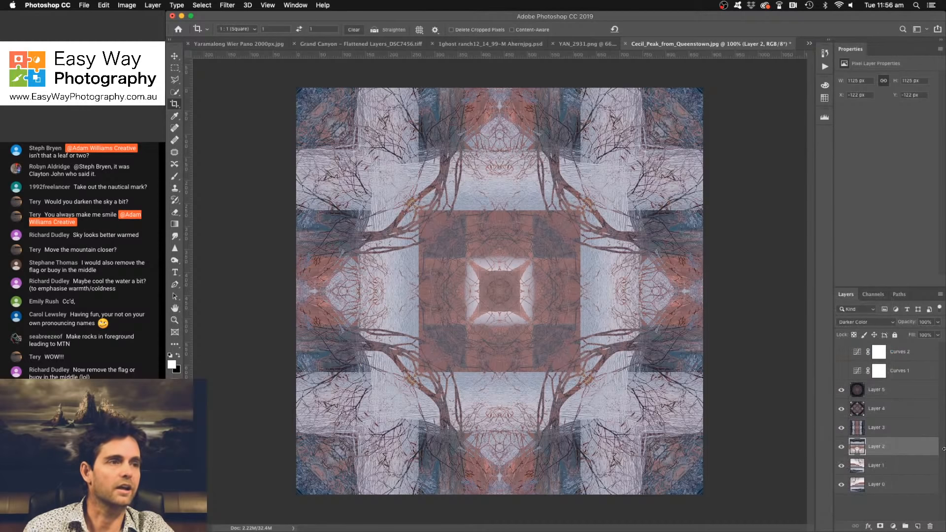
left_click(878, 322)
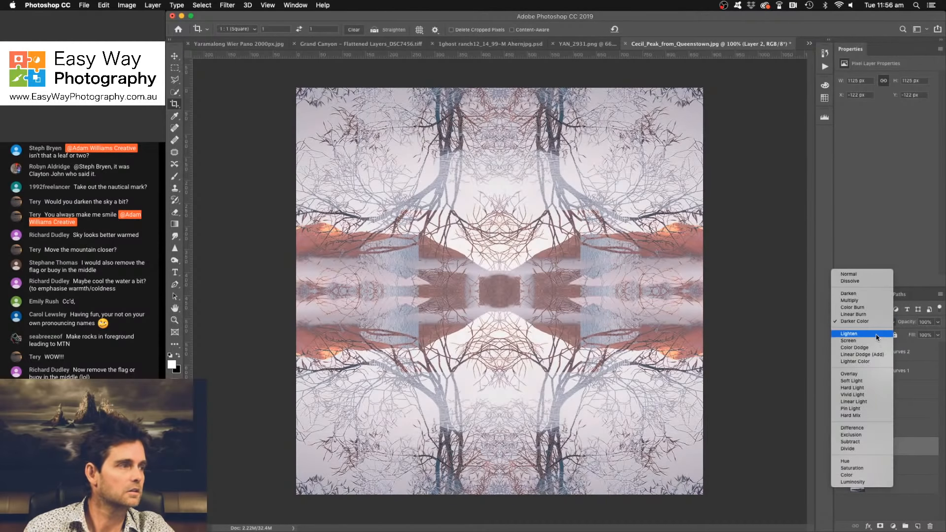
left_click(877, 336)
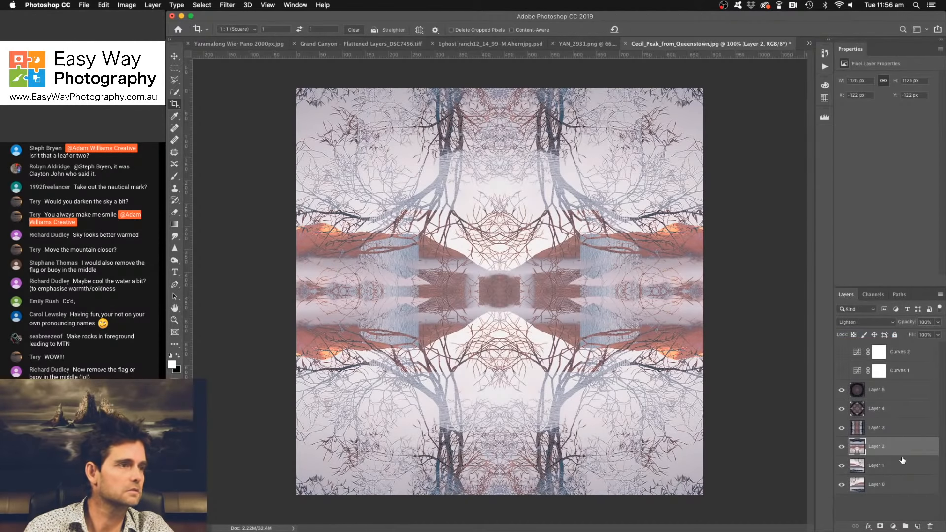
- Change the blend mode of Layer 1 to Color Burn
left_click(882, 465)
left_click(874, 322)
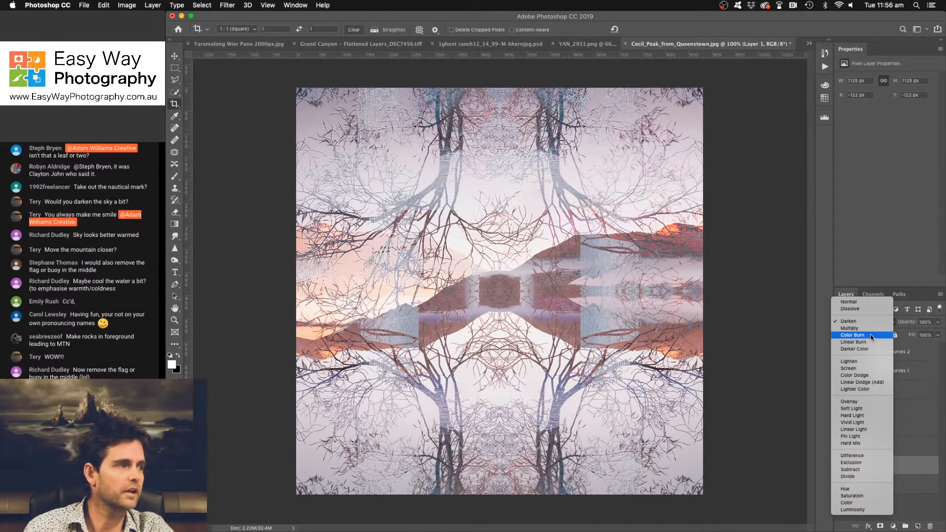
left_click(872, 337)
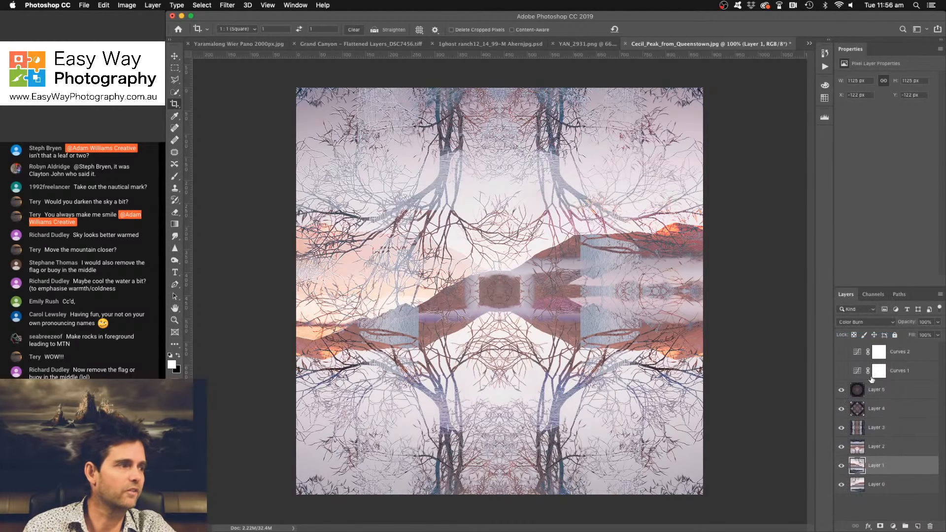
- Try Color Burn on Layer 2 and settle on the Hard Light blend mode
left_click(890, 447)
left_click(869, 325)
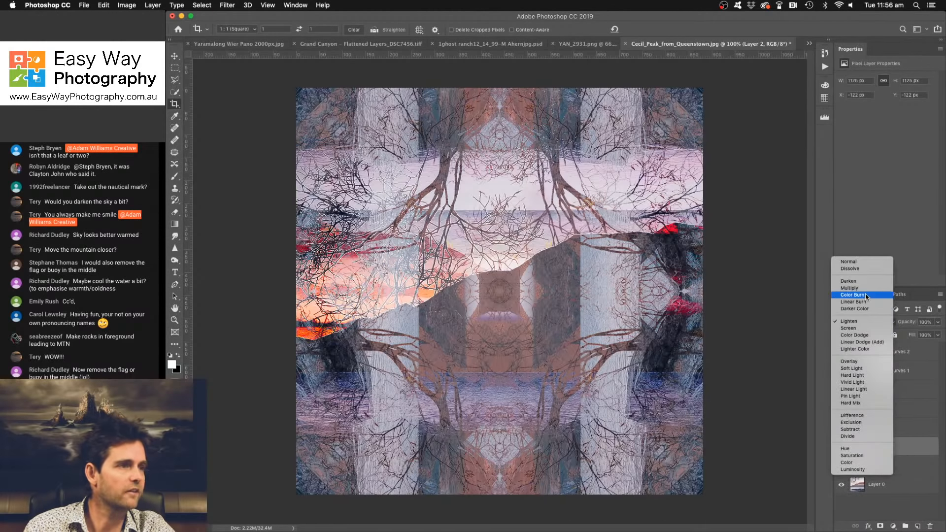
left_click(867, 295)
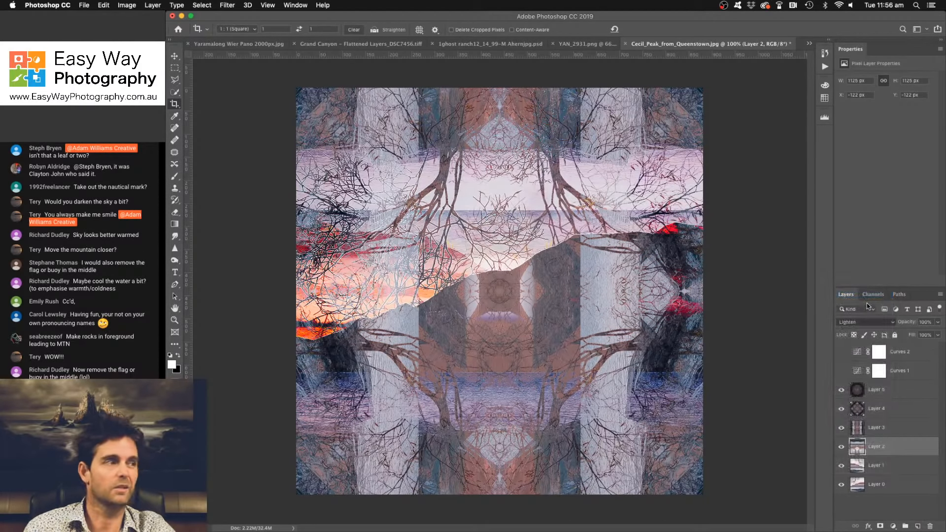
left_click(871, 325)
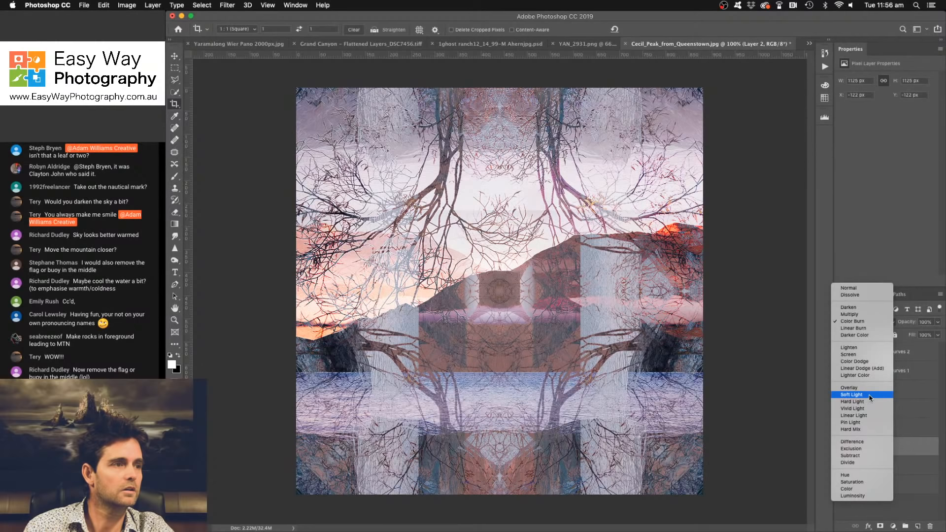
left_click(870, 402)
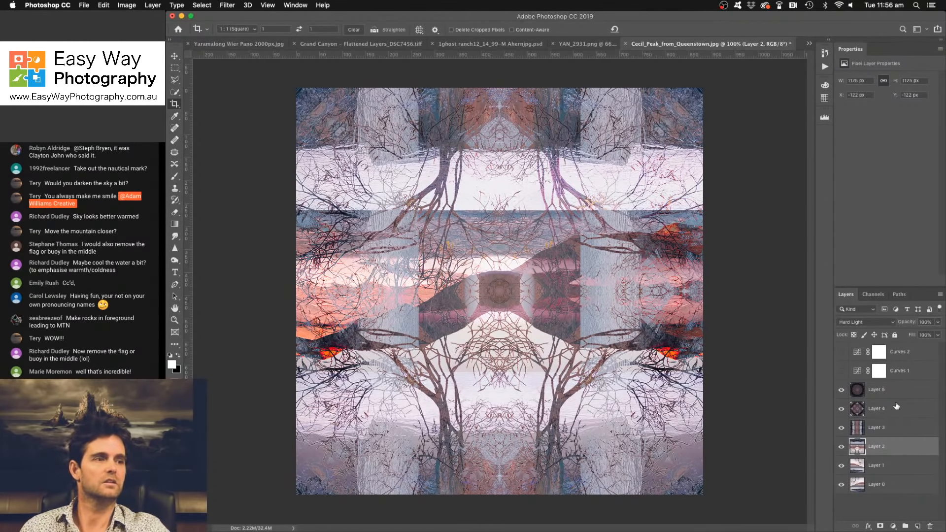
- Clear the fixed square ratio and crop the image to a wide panorama spanning the full width of the mirrored pattern
left_click(228, 112)
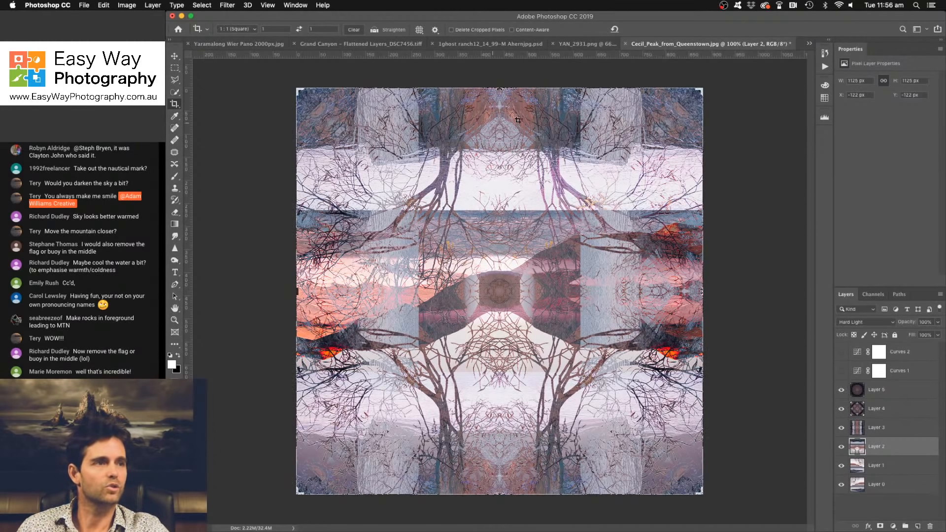
left_click_drag(500, 92, 501, 127)
left_click(613, 29)
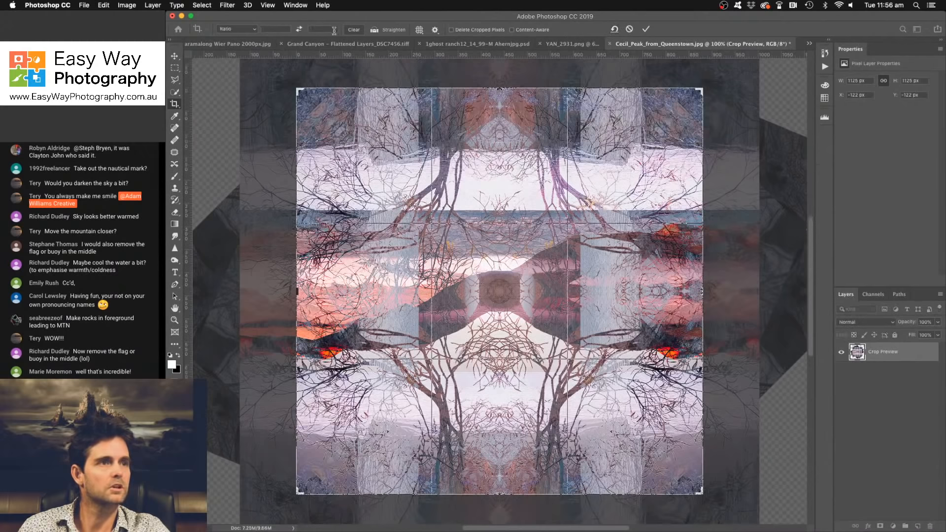
left_click_drag(500, 89, 504, 140)
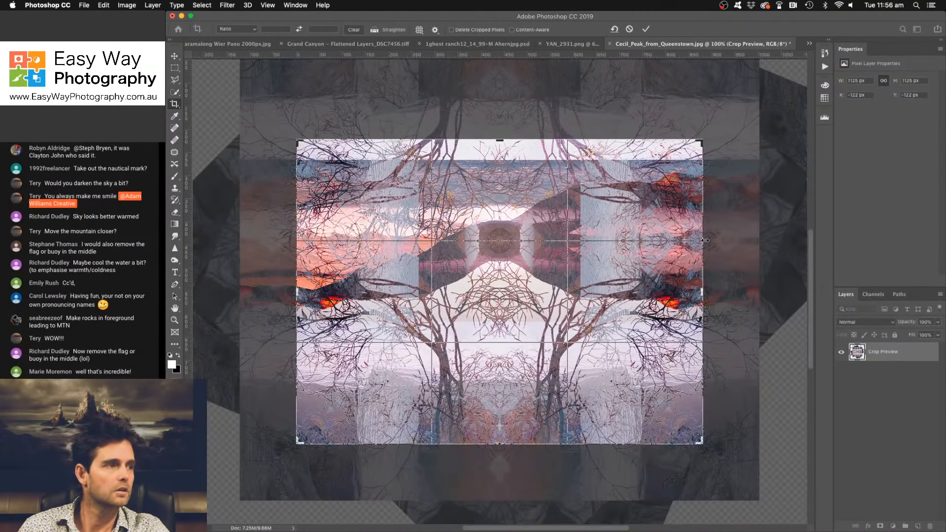
left_click_drag(705, 237, 726, 242)
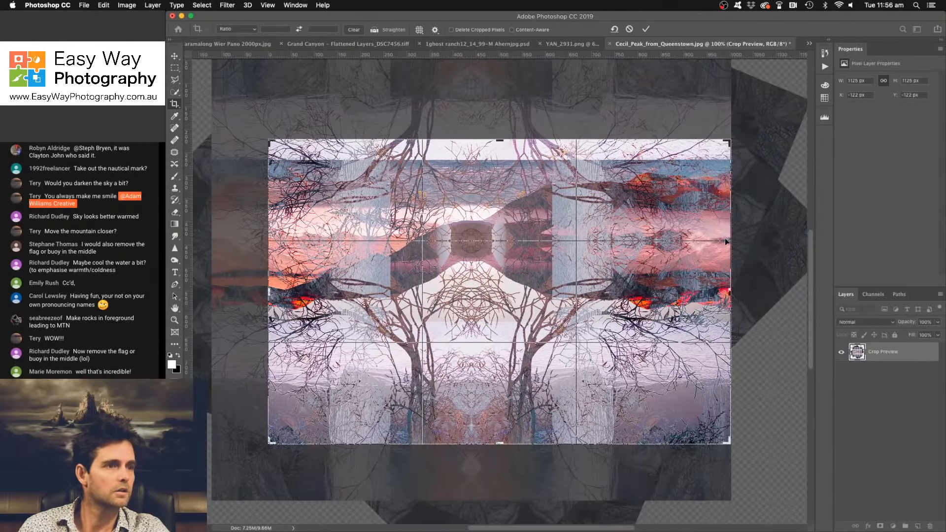
left_click_drag(498, 444, 500, 413)
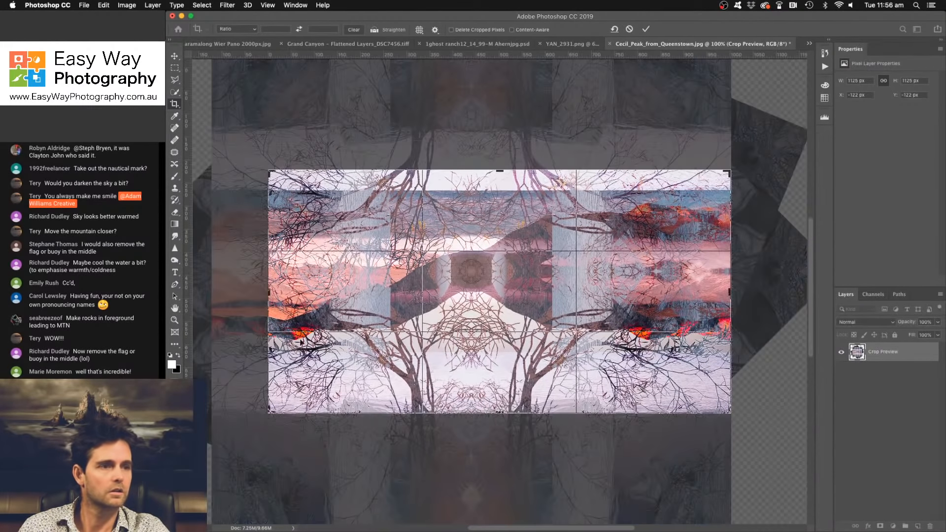
left_click_drag(267, 294, 239, 293)
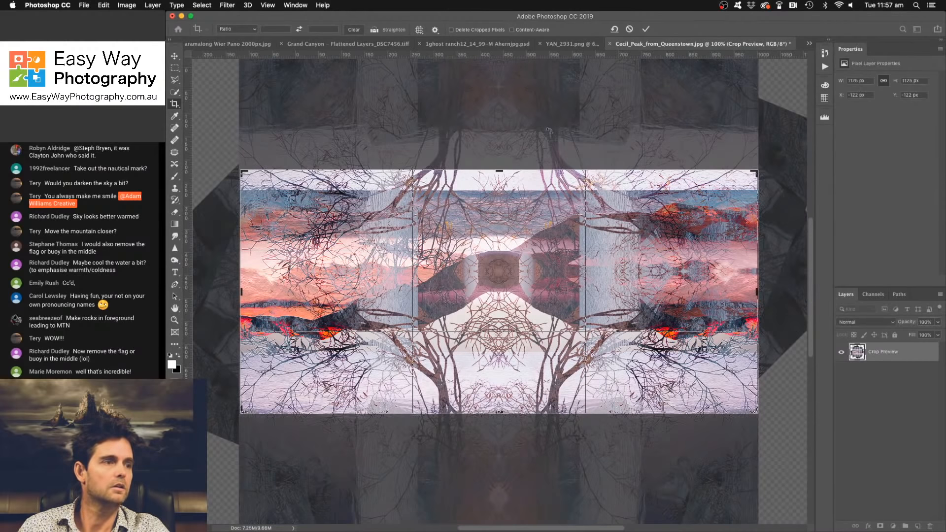
left_click(645, 29)
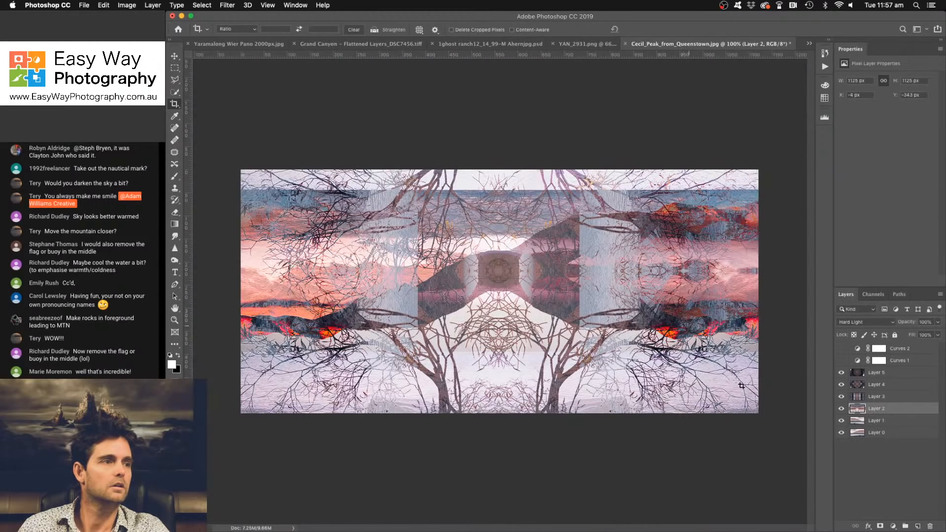
- Add a Curves adjustment layer above Layer 5 and darken the tones, with a curve point at input 181, output 150
left_click(899, 373)
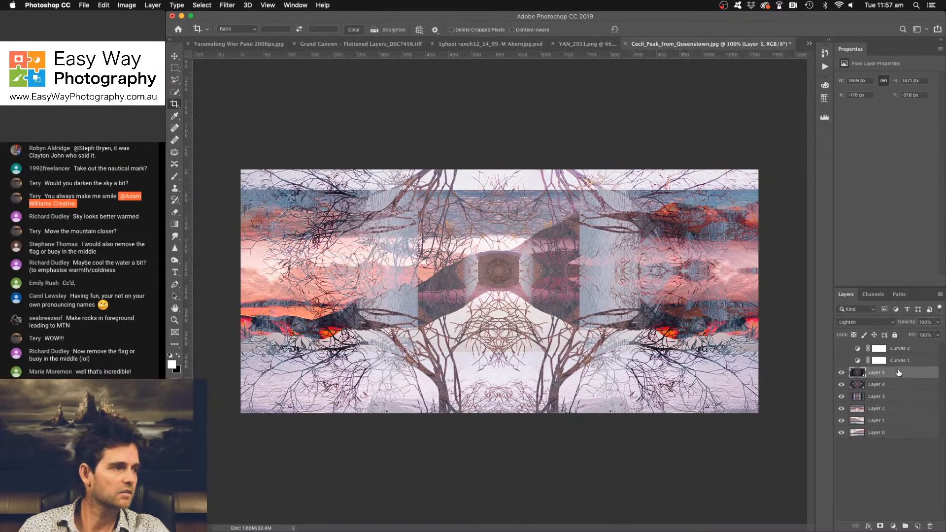
left_click(893, 527)
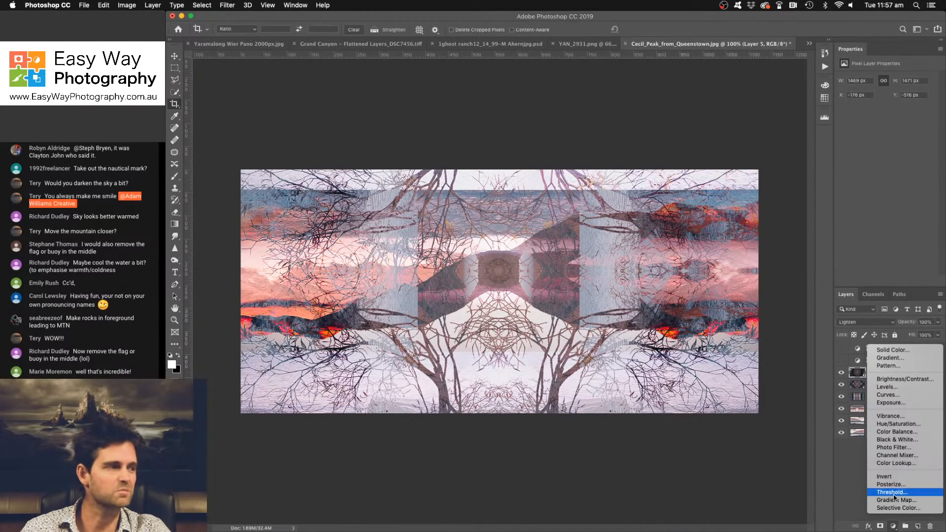
left_click(894, 394)
mouse_move(903, 130)
left_mouse_down()
mouse_move(897, 151)
mouse_move(909, 131)
left_mouse_up()
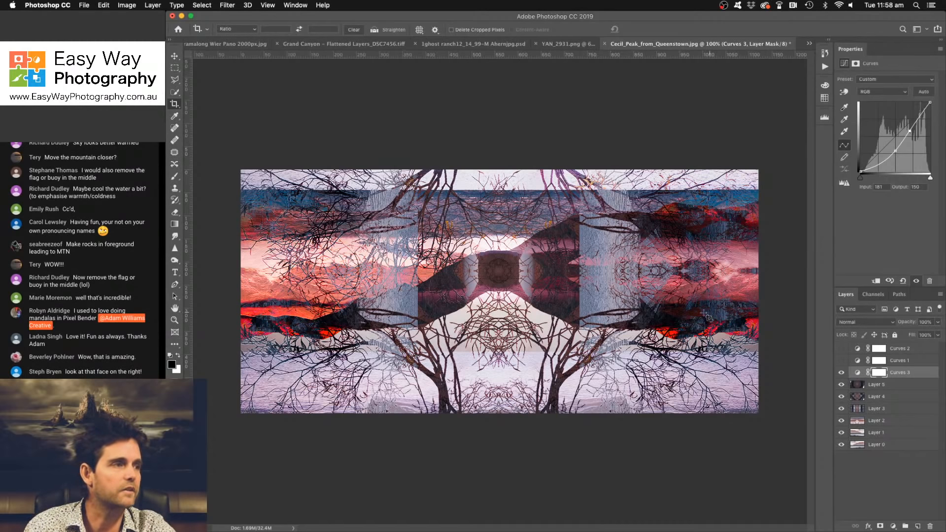
- Add a Solid Color fill layer above Curves 3 in brownish orange #85653f and set its blend mode to Soft Light
left_click(893, 527)
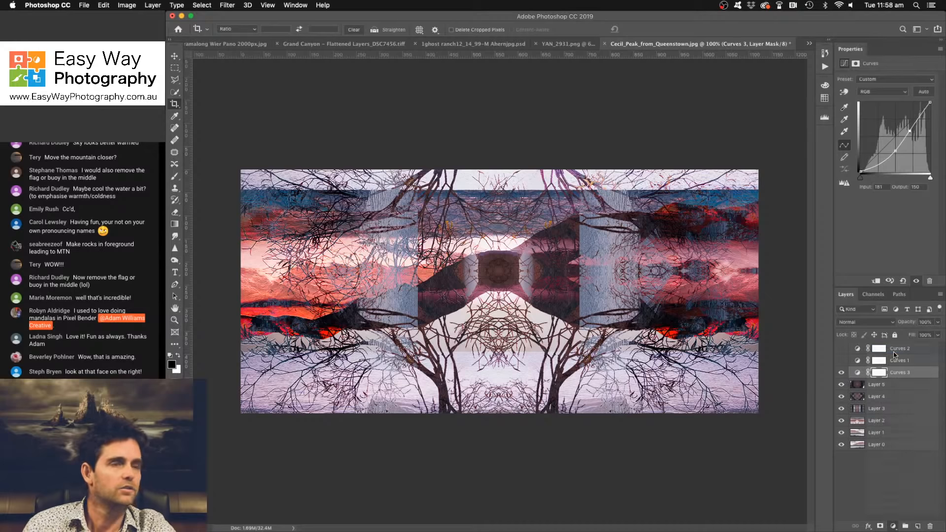
left_click(910, 350)
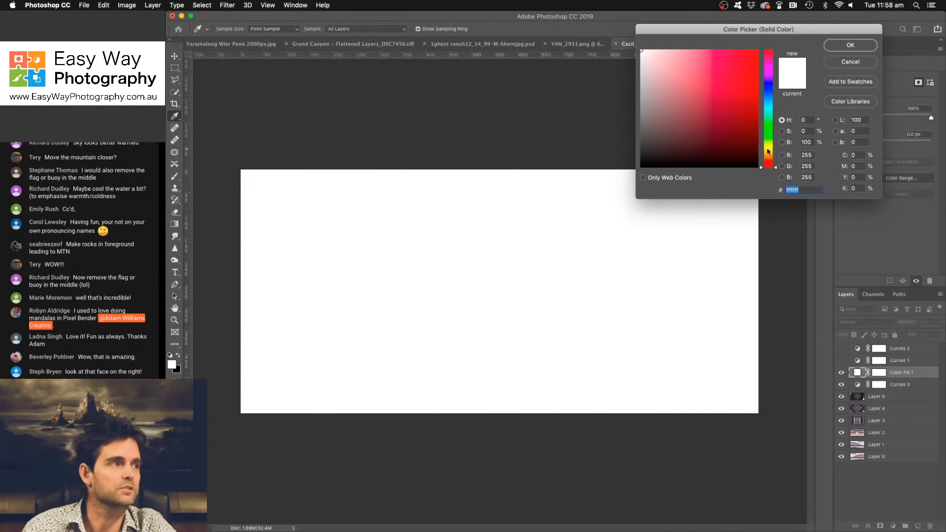
left_click_drag(769, 149, 769, 156)
left_click(702, 104)
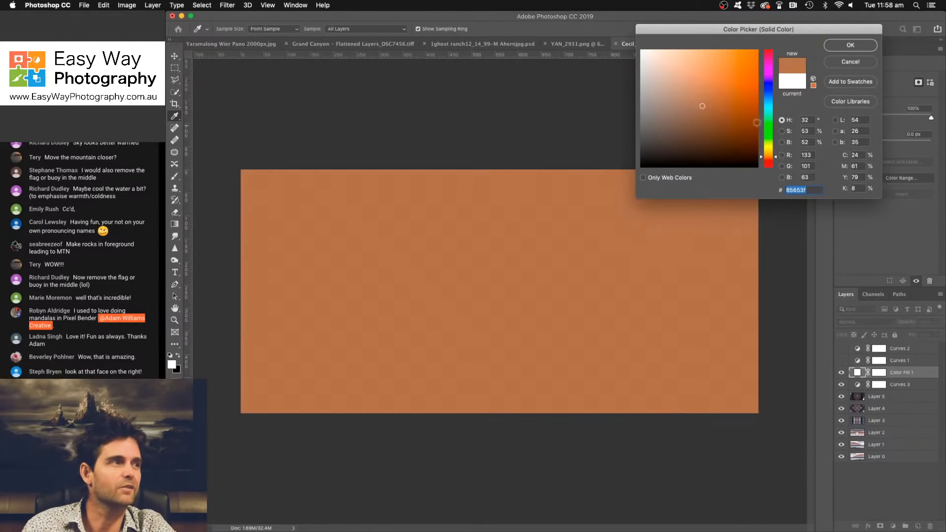
left_click(838, 48)
left_click(874, 323)
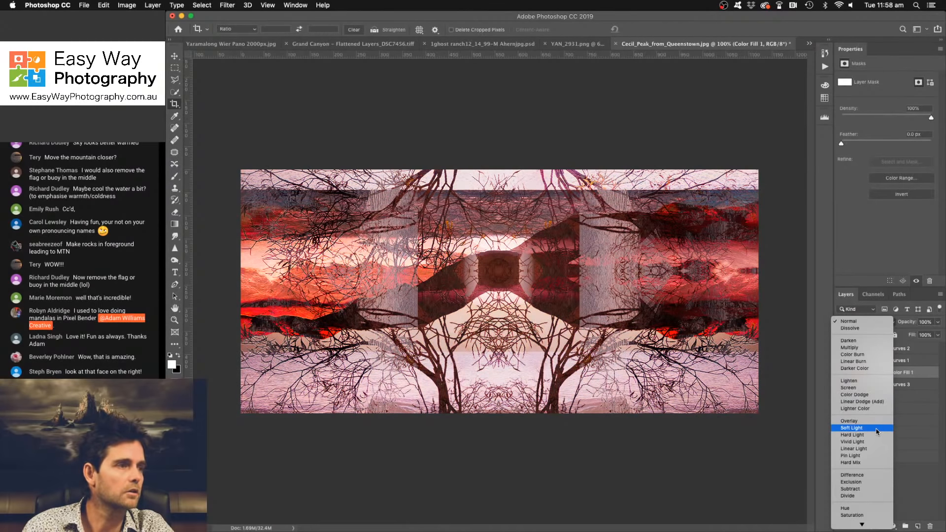
left_click(852, 427)
- Change the orange fill layer's color to the more saturated, darker orange #764408
double_click(858, 373)
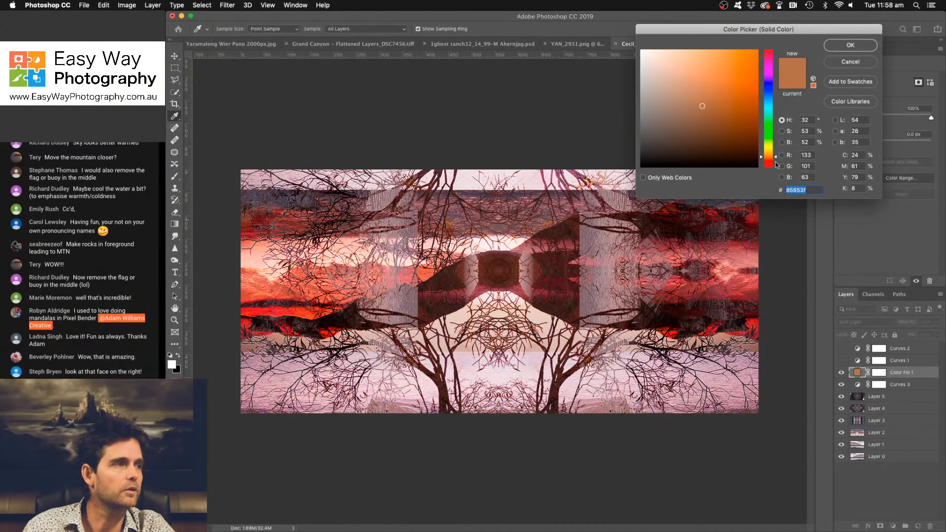
left_click_drag(743, 61, 750, 112)
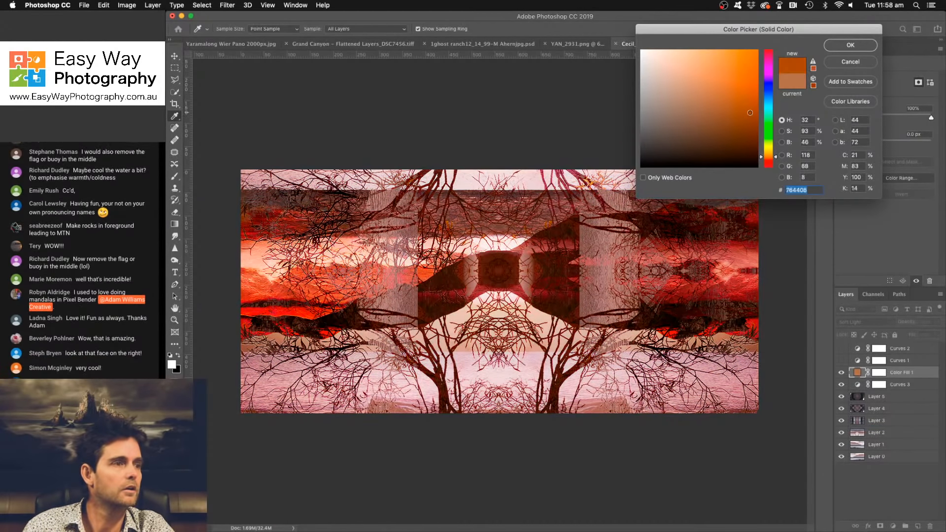
left_click(867, 48)
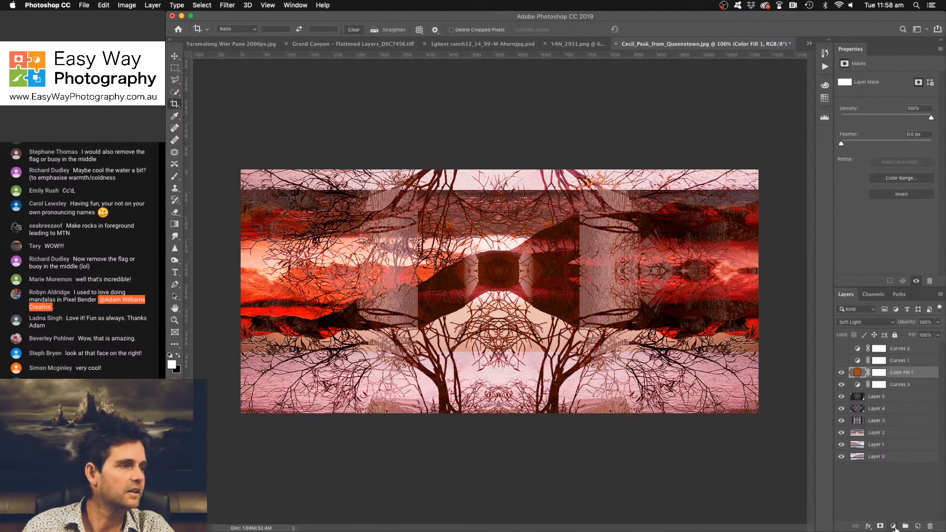
- Add a second Solid Color fill layer above the orange one in teal blue #2380a3 and set its blend mode to Soft Light
left_click(894, 527)
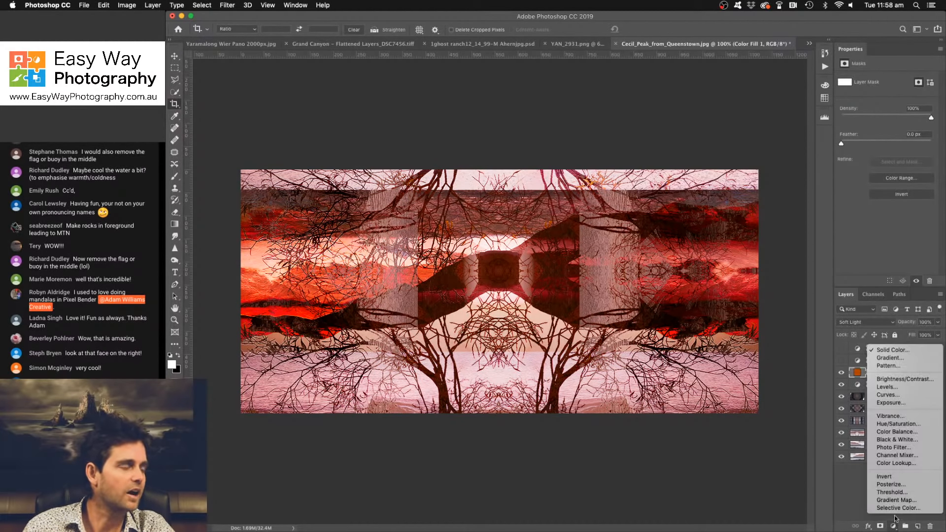
left_click(893, 351)
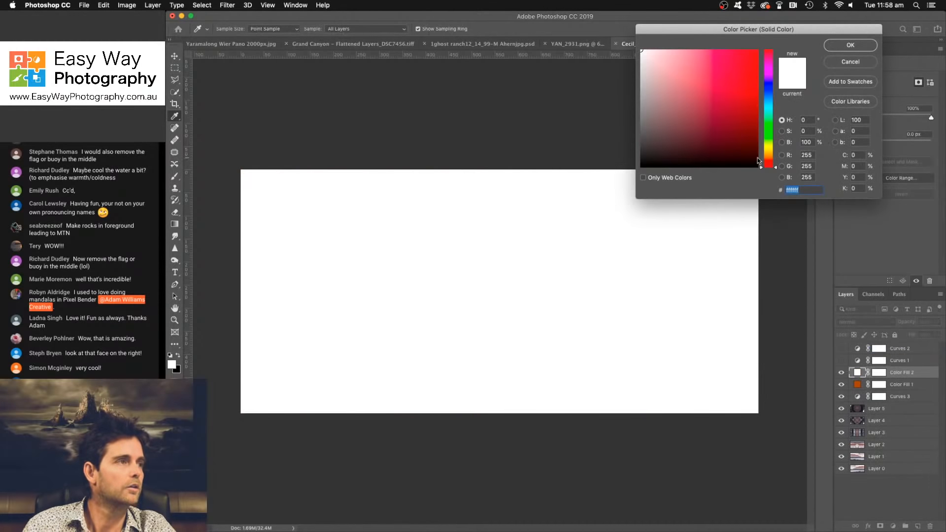
left_click(769, 103)
left_click(732, 92)
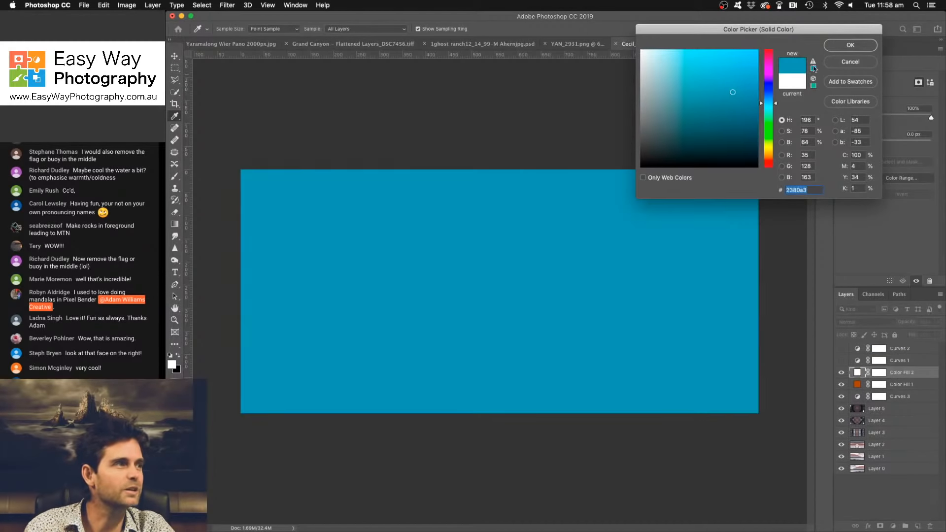
left_click(850, 45)
left_click(859, 322)
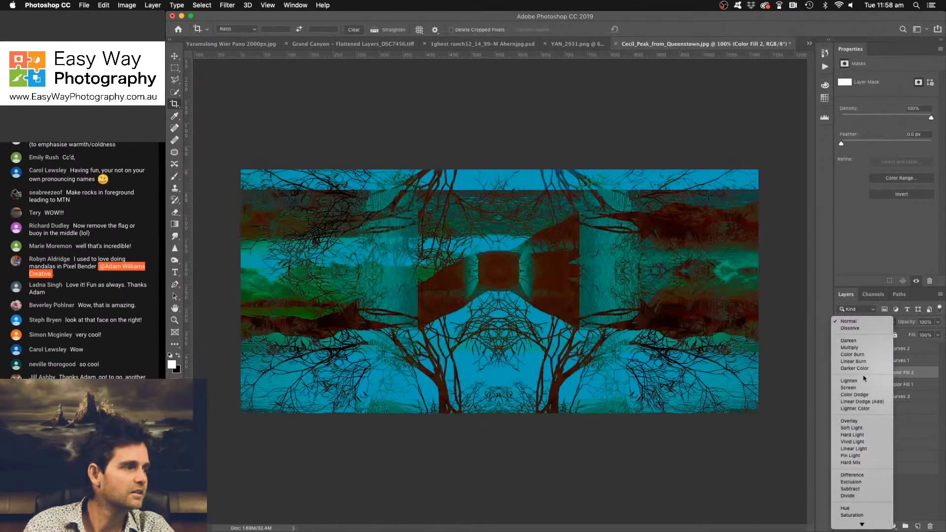
left_click(870, 429)
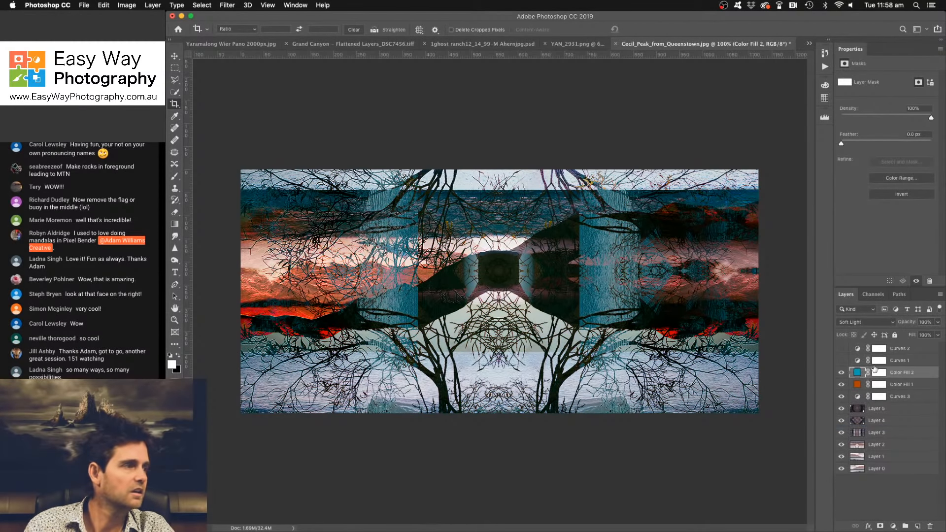
- Blend the teal fill out of the shadows by splitting the Underlying Layer's Blend If black point, with its upper half at 128
double_click(928, 377)
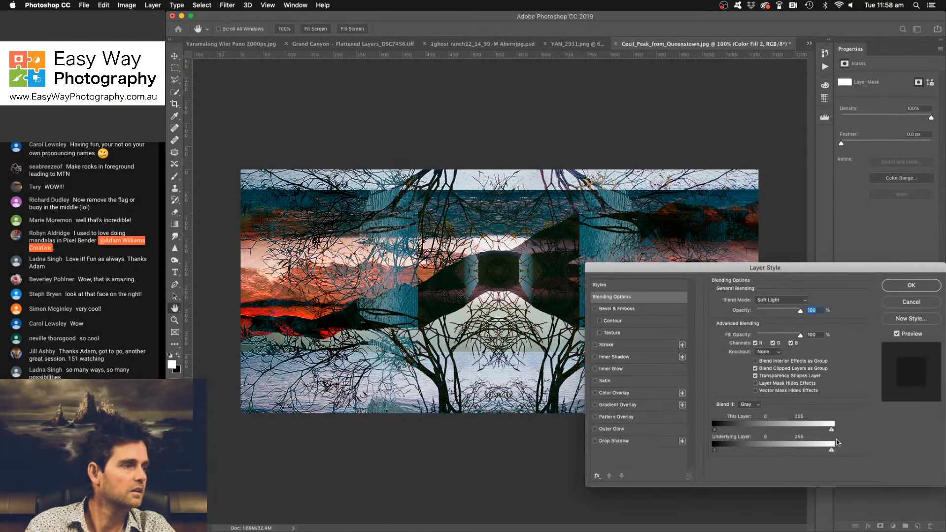
left_click_drag(719, 448, 774, 449)
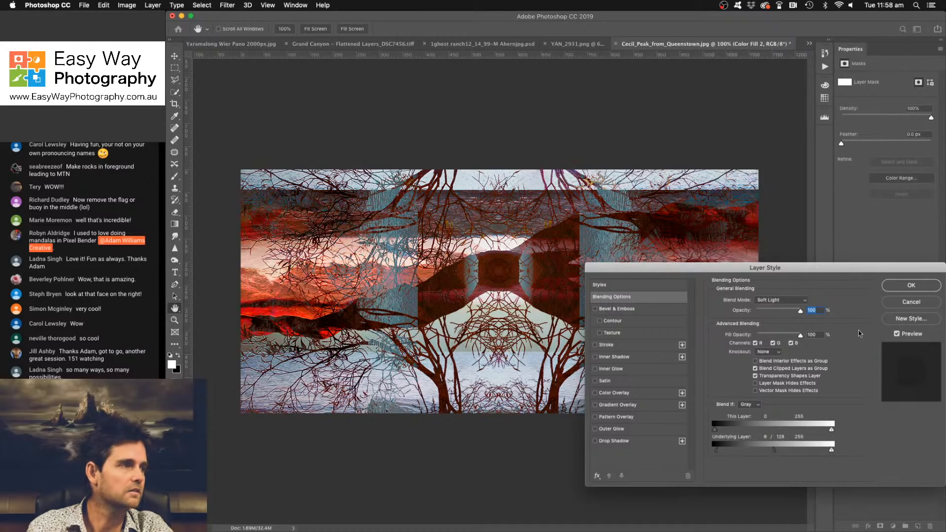
left_click(911, 286)
key("c")
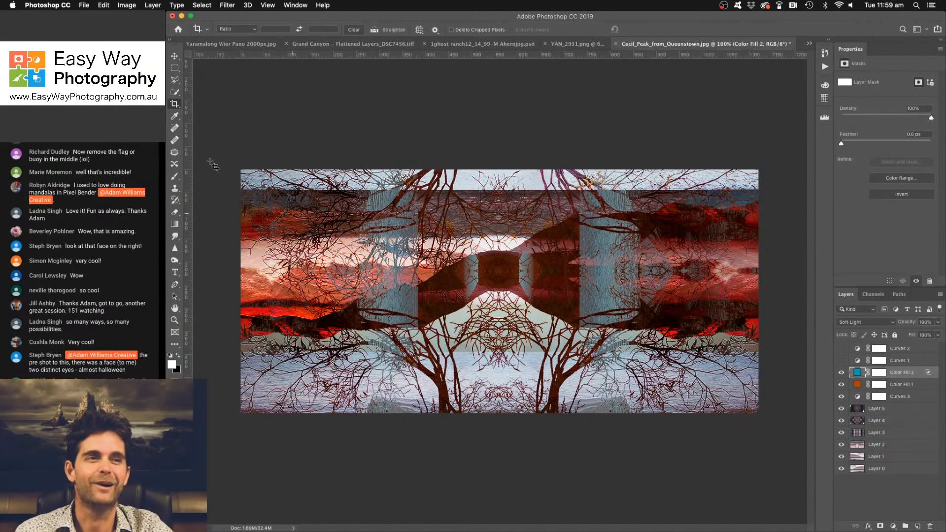
left_click(160, 138)
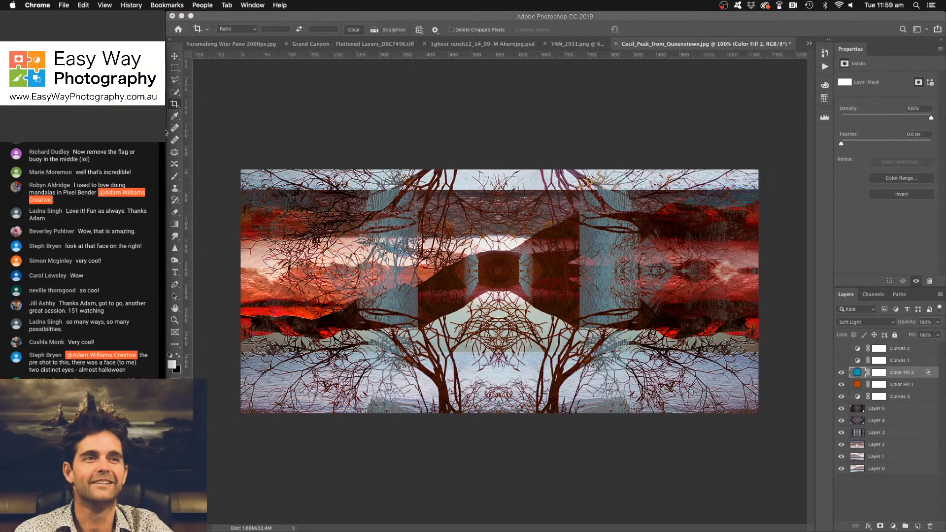